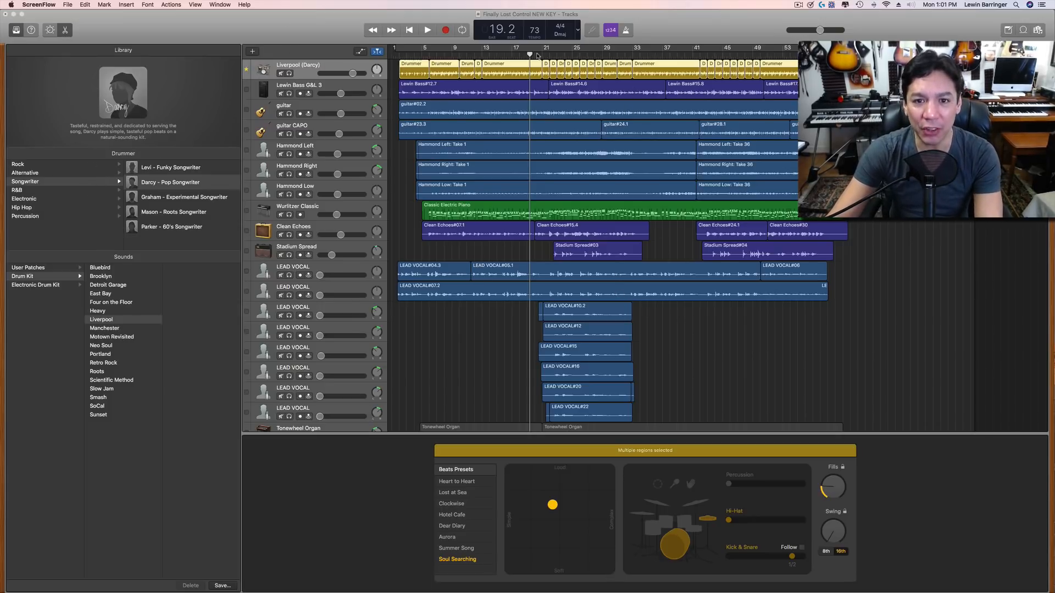
Select the six stacked LEAD VOCAL regions starting around bar 21, and hide the library and the editor
{"action": "mouse_move", "coordinate": [532, 58]}
{"action": "left_mouse_down"}
{"action": "mouse_move", "coordinate": [518, 57]}
{"action": "mouse_move", "coordinate": [549, 57]}
{"action": "left_mouse_up"}
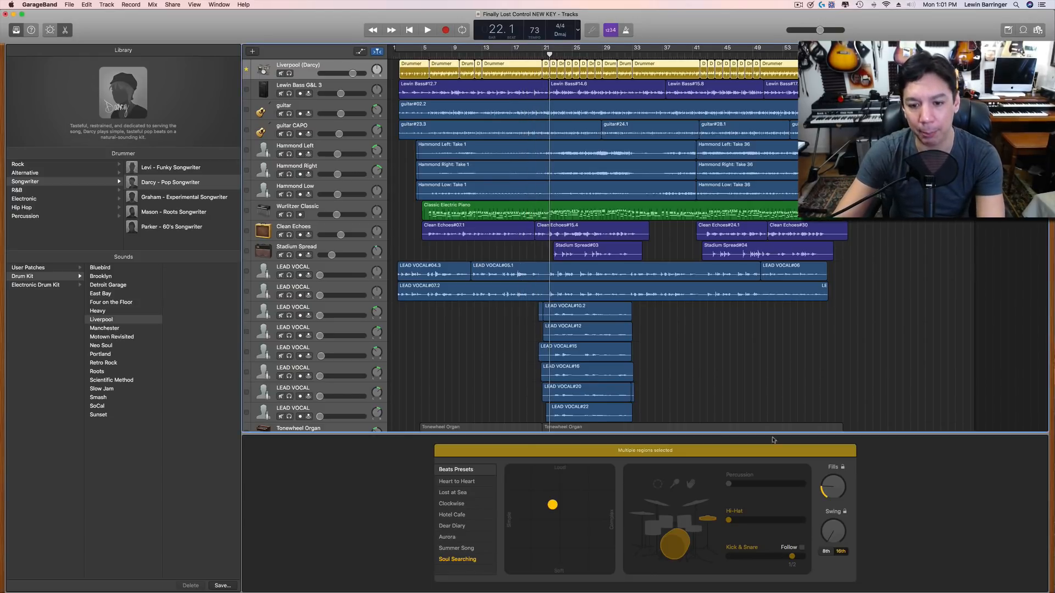
{"action": "scroll", "coordinate": [676, 320], "scroll_direction": "down", "scroll_amount": 1}
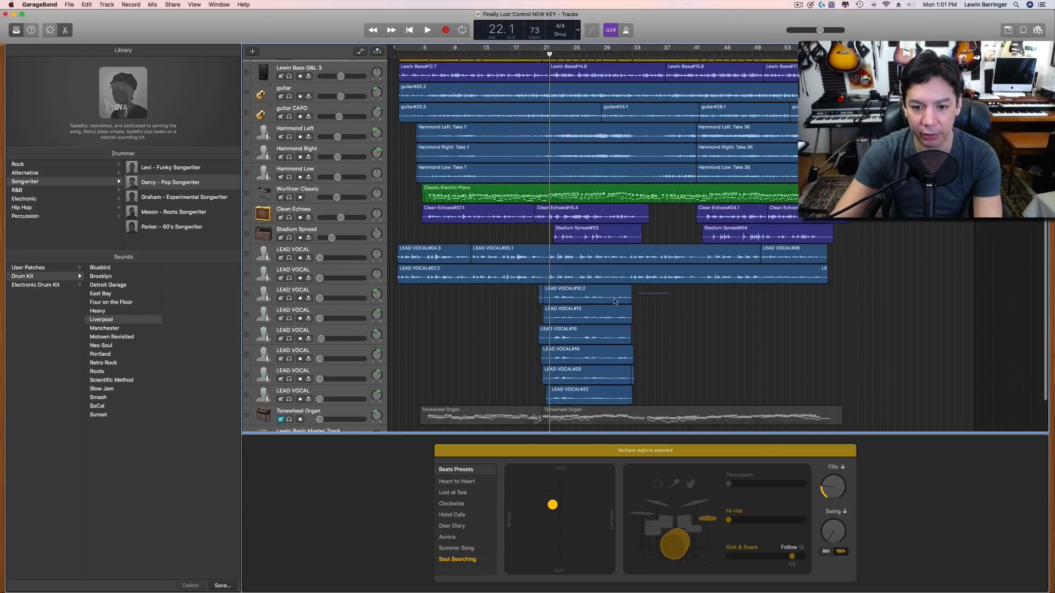
{"action": "left_click_drag", "start_coordinate": [669, 300], "coordinate": [572, 395]}
{"action": "key", "text": "e"}
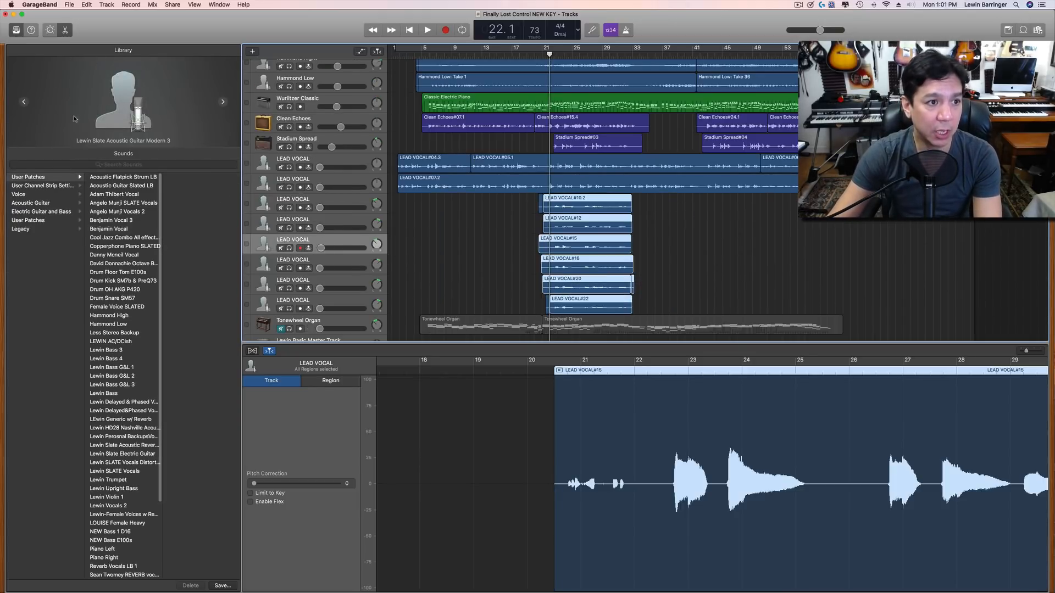
{"action": "key", "text": "y"}
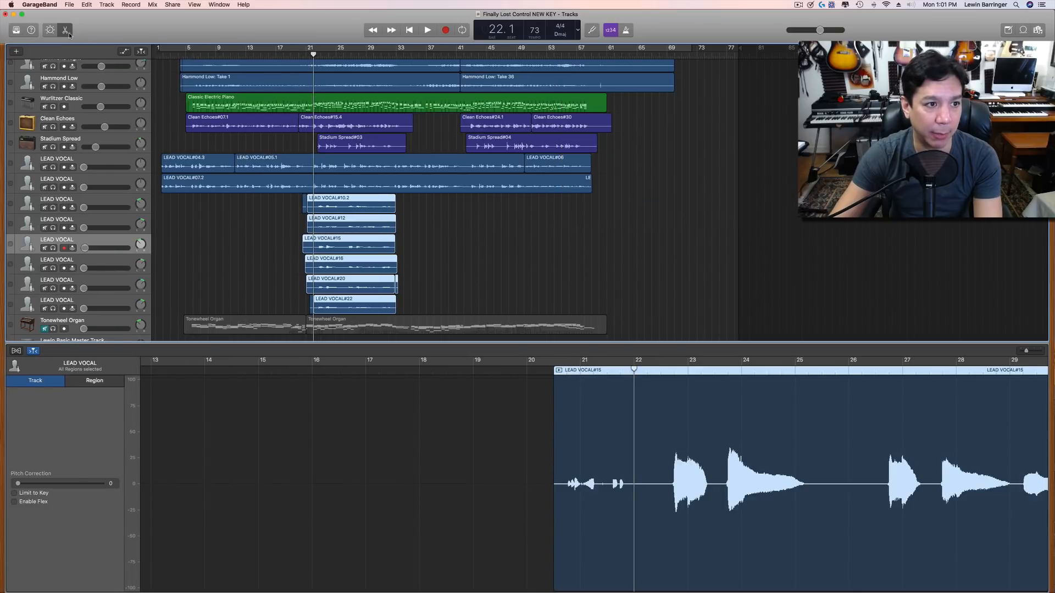
{"action": "left_click", "coordinate": [65, 30]}
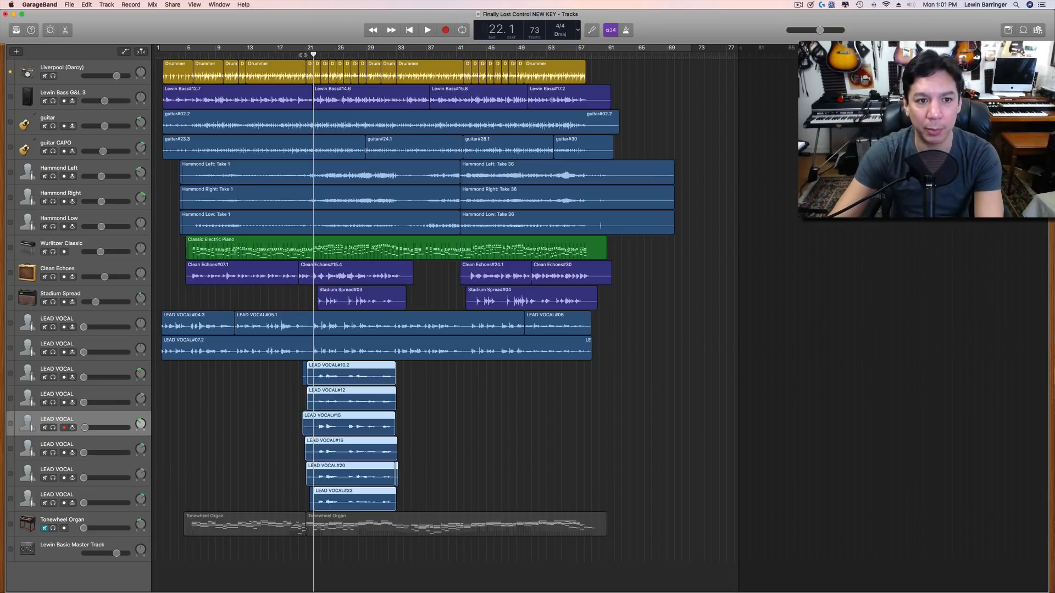
Play the song from bar 21 to hear the chorus entry, and return the playhead to bar 21
{"action": "left_click", "coordinate": [298, 53]}
{"action": "left_click_drag", "start_coordinate": [298, 53], "coordinate": [306, 55]}
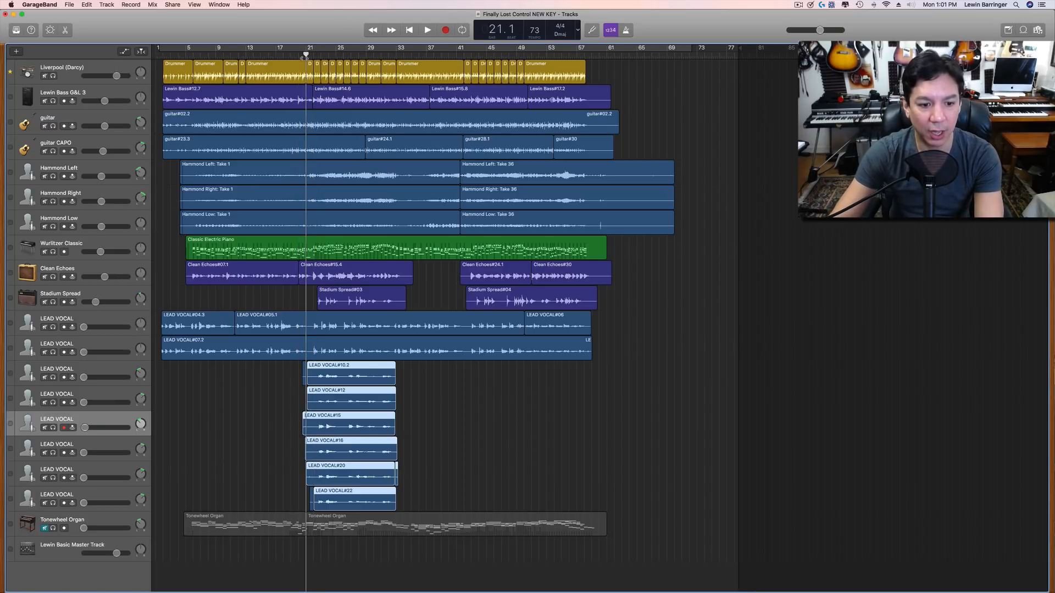
{"action": "key", "text": "space"}
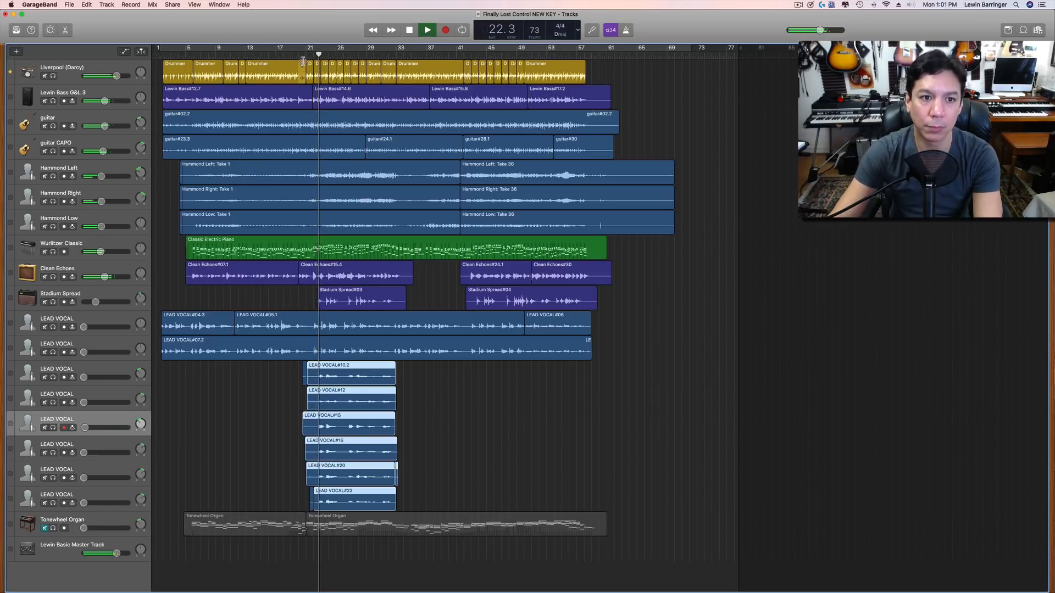
{"action": "key", "text": "space"}
{"action": "left_click", "coordinate": [304, 55]}
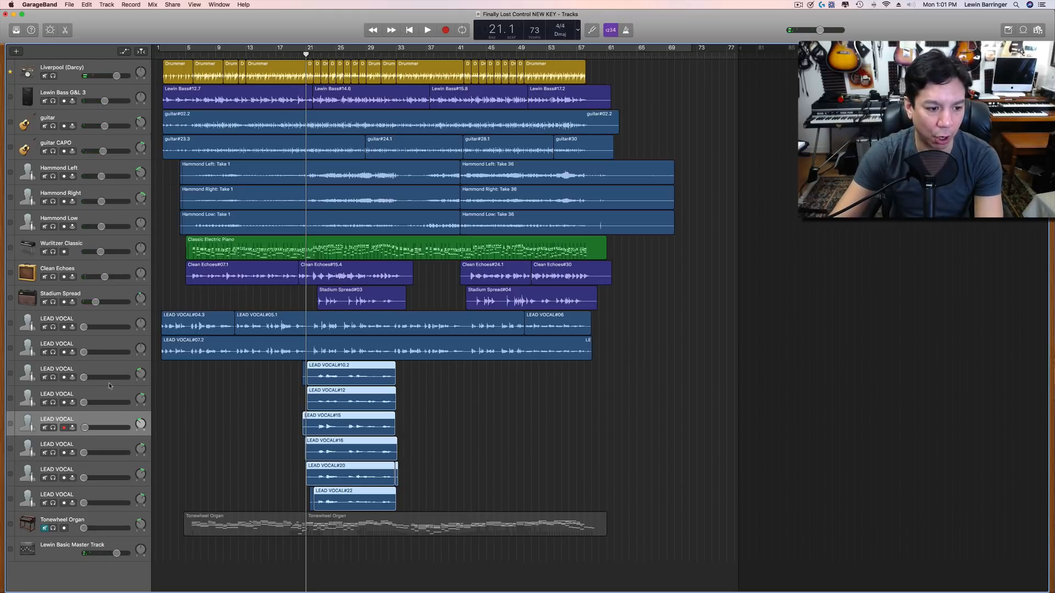
Raise the volume of the six stacked LEAD VOCAL tracks and listen to them from bar 21
{"action": "left_click_drag", "start_coordinate": [85, 378], "coordinate": [95, 427]}
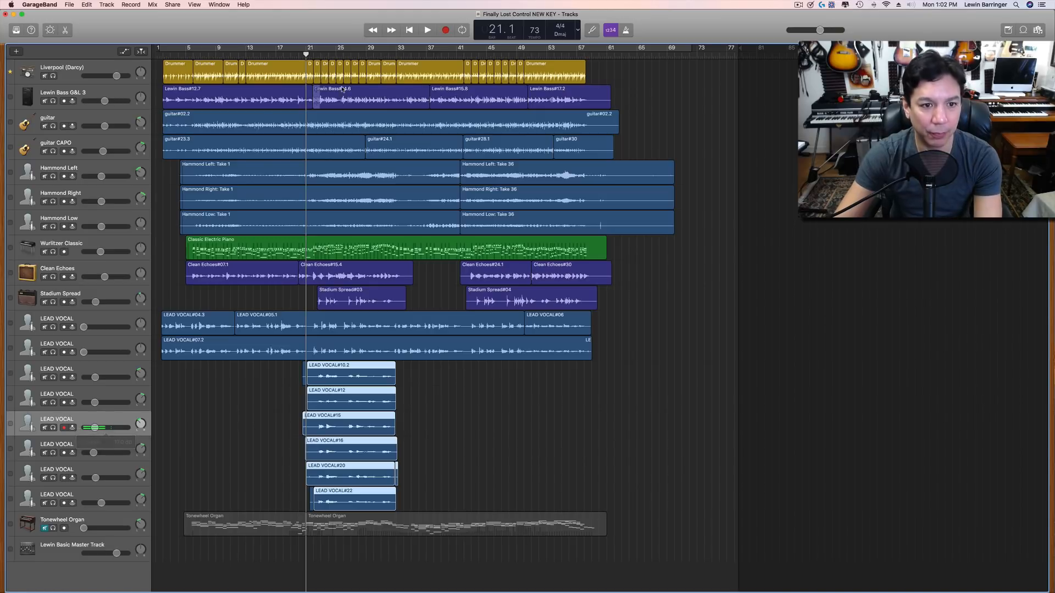
{"action": "key", "text": "space"}
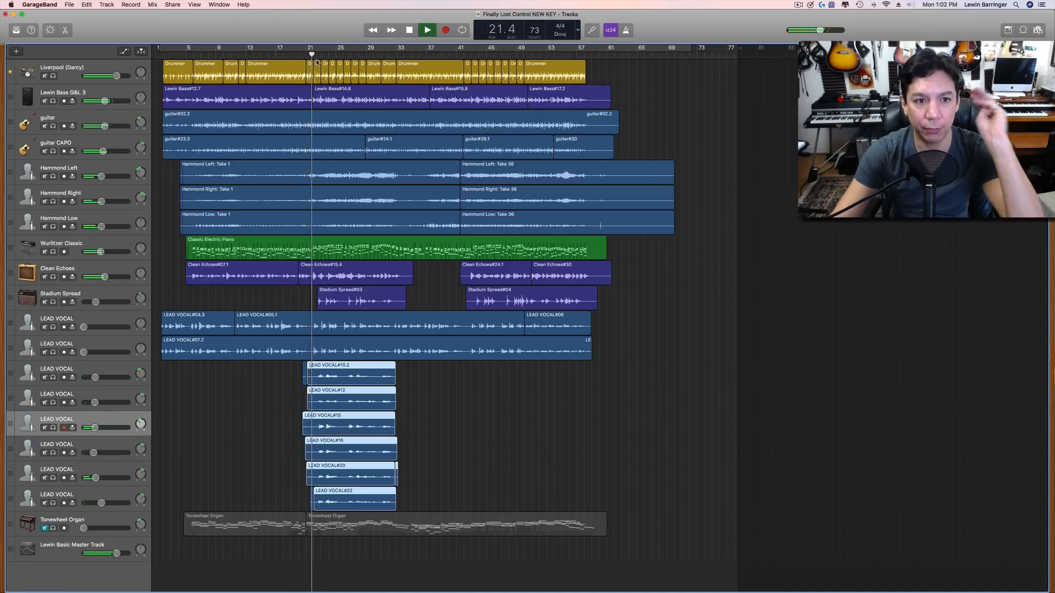
{"action": "key", "text": "space"}
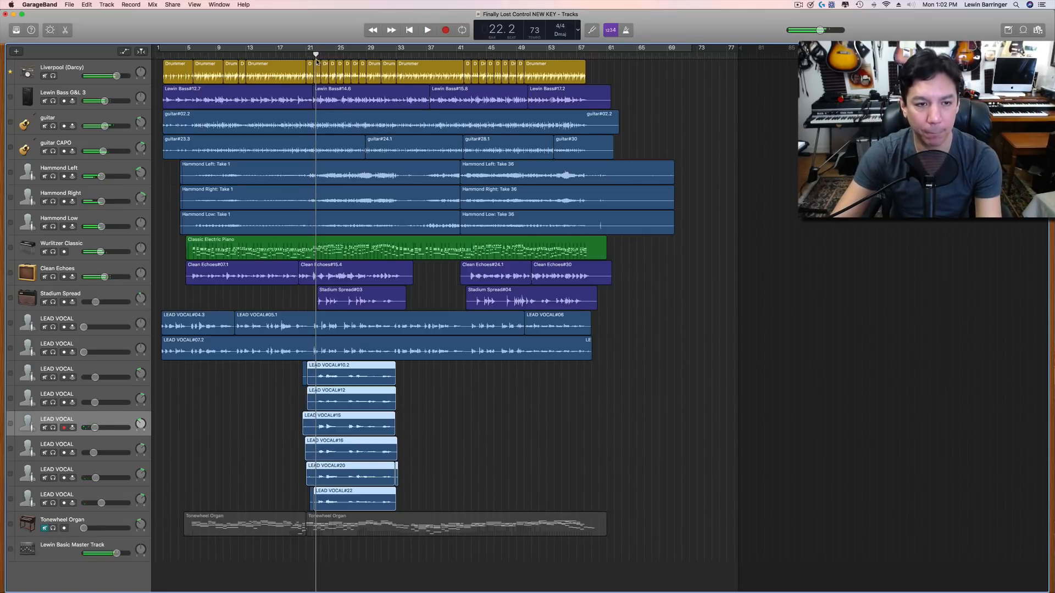
{"action": "key", "text": "space"}
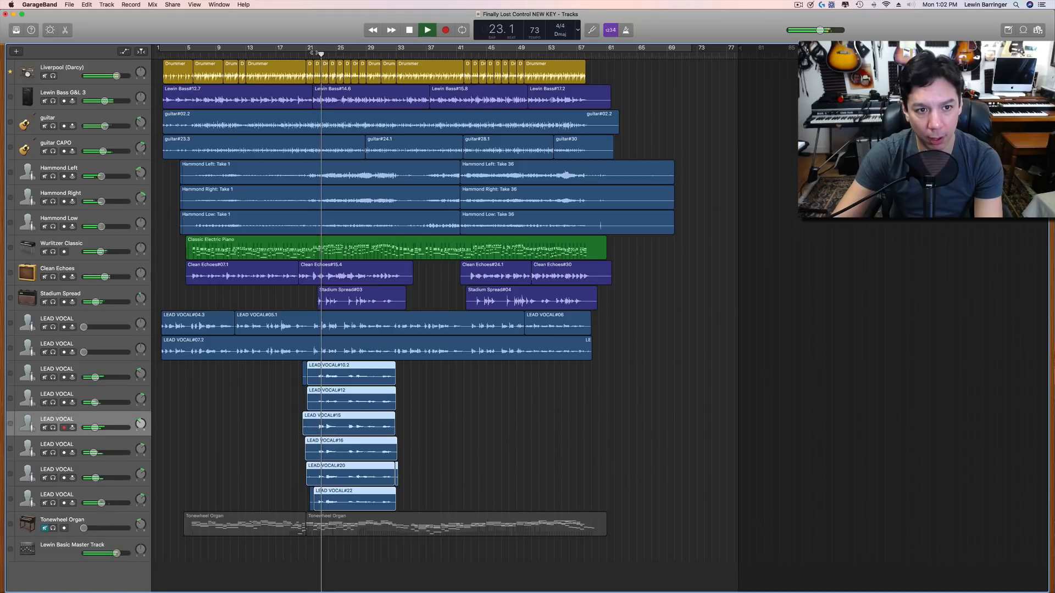
{"action": "key", "text": "space"}
Split the stacked LEAD VOCAL regions at bar 22 and delete all pieces before that point
{"action": "left_click", "coordinate": [313, 55]}
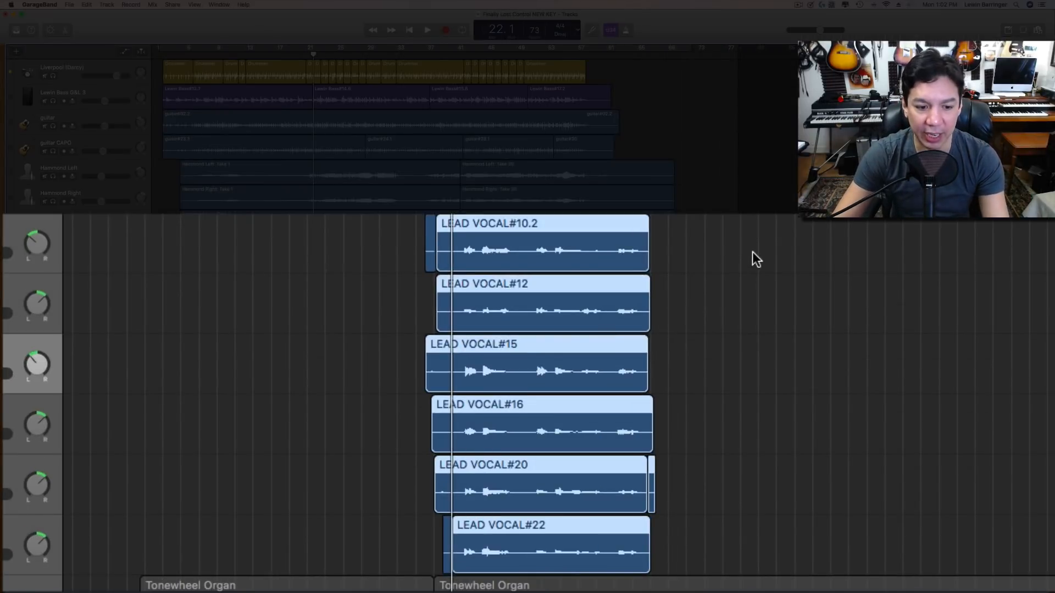
{"action": "left_click_drag", "start_coordinate": [439, 377], "coordinate": [318, 495]}
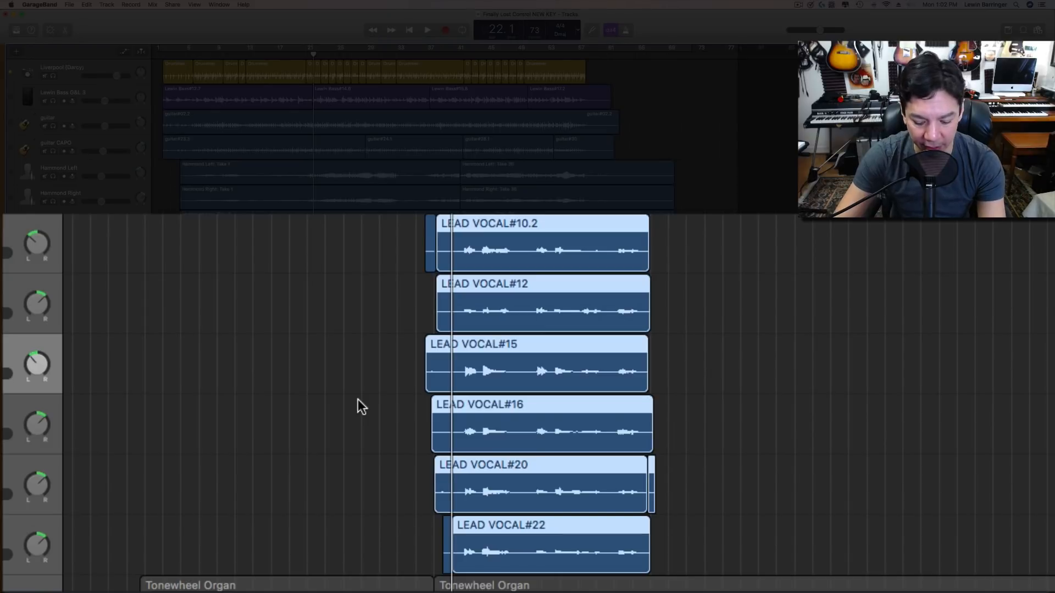
{"action": "key", "text": "super+t"}
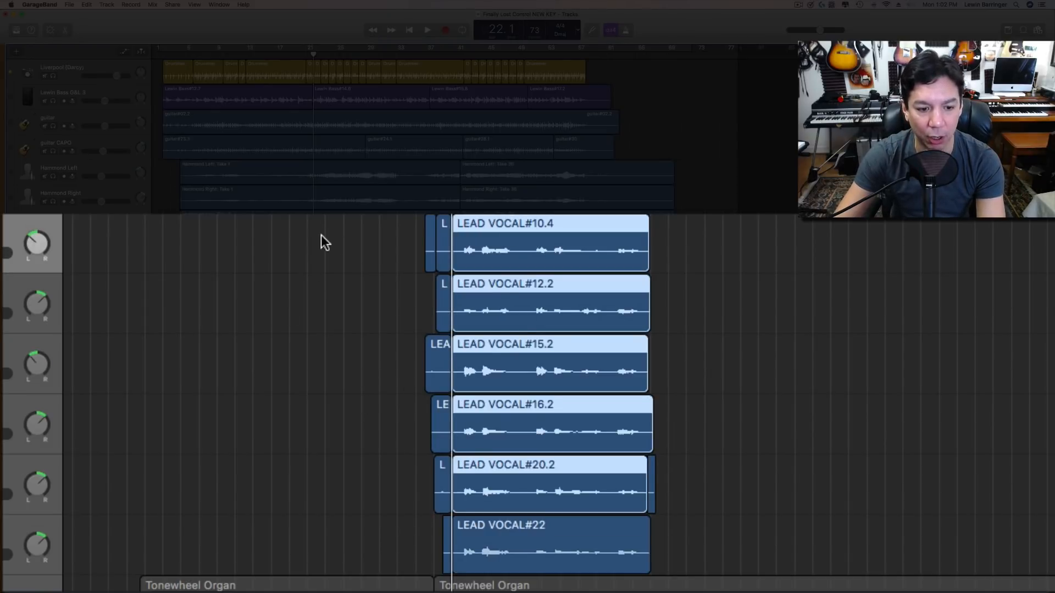
{"action": "left_click_drag", "start_coordinate": [336, 238], "coordinate": [432, 570]}
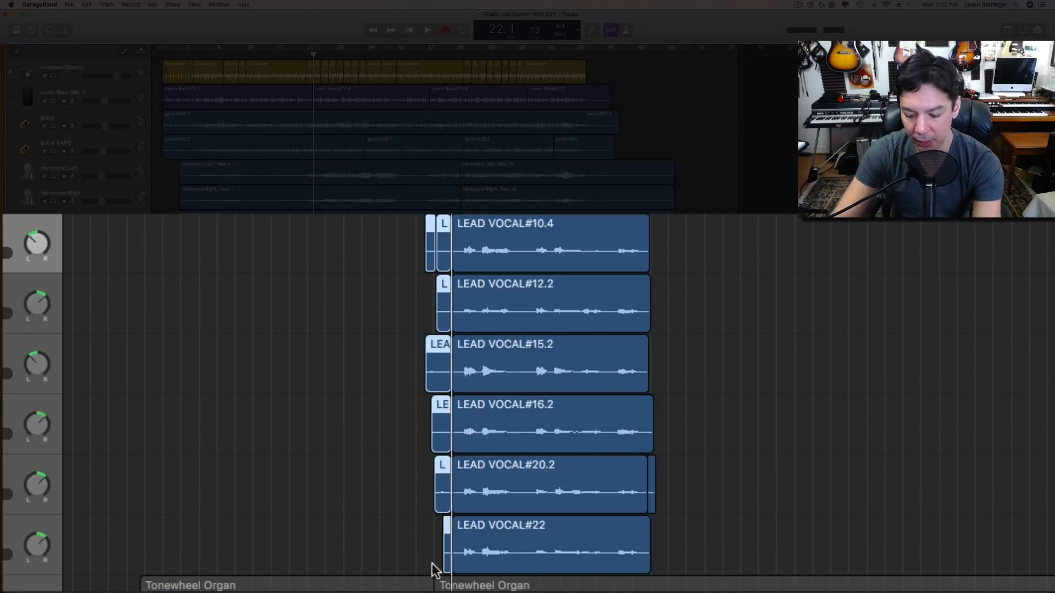
{"action": "key", "text": "Delete"}
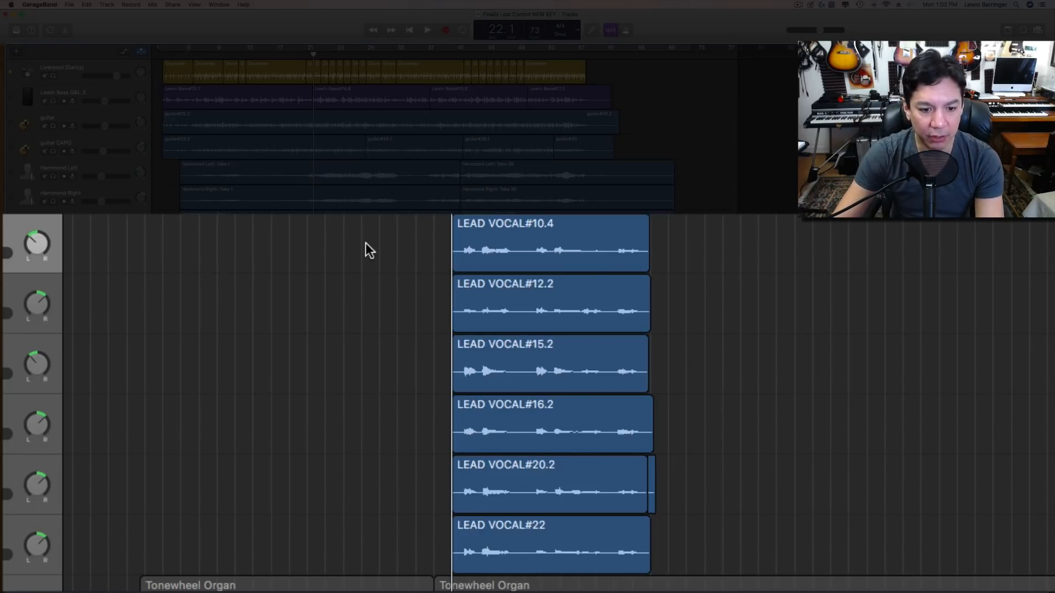
Delete the small leftover fragment after the LEAD VOCAL#20.2 region
{"action": "left_click_drag", "start_coordinate": [365, 246], "coordinate": [462, 259]}
{"action": "left_click_drag", "start_coordinate": [851, 439], "coordinate": [653, 511]}
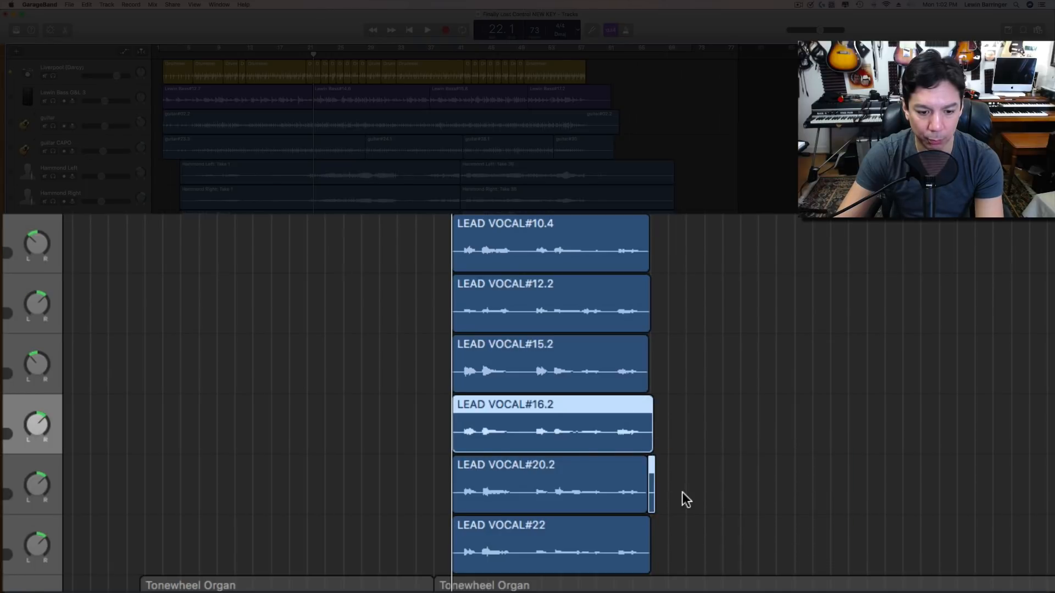
{"action": "left_click", "coordinate": [682, 492]}
{"action": "left_click", "coordinate": [652, 492]}
{"action": "key", "text": "Delete"}
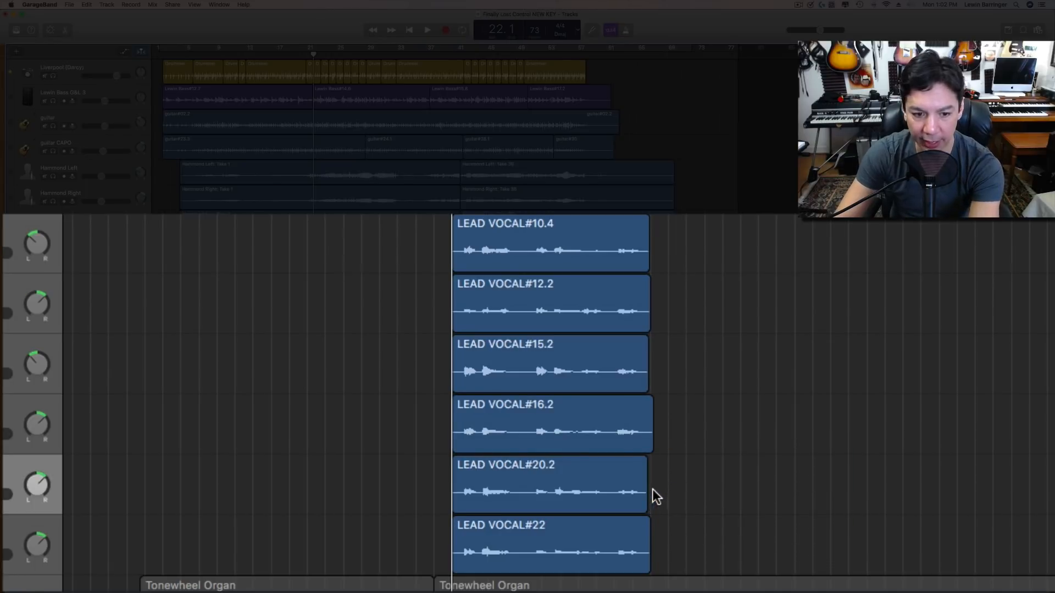
Play from bar 41 to locate the second chorus, and copy the six trimmed vocal regions to bar 43
{"action": "left_click_drag", "start_coordinate": [354, 256], "coordinate": [582, 534]}
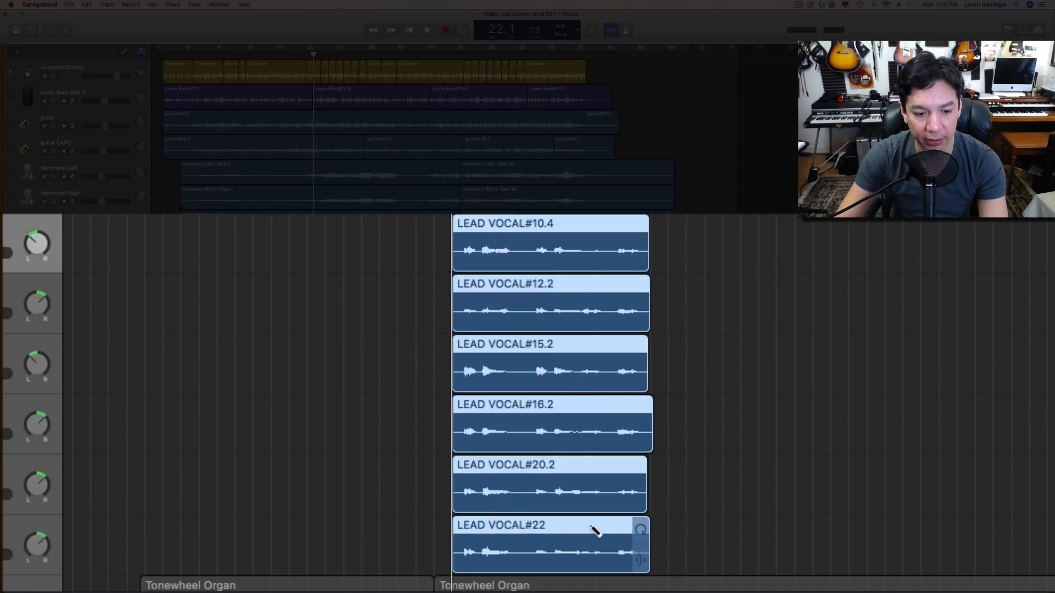
{"action": "left_click", "coordinate": [460, 55]}
{"action": "key", "text": "space"}
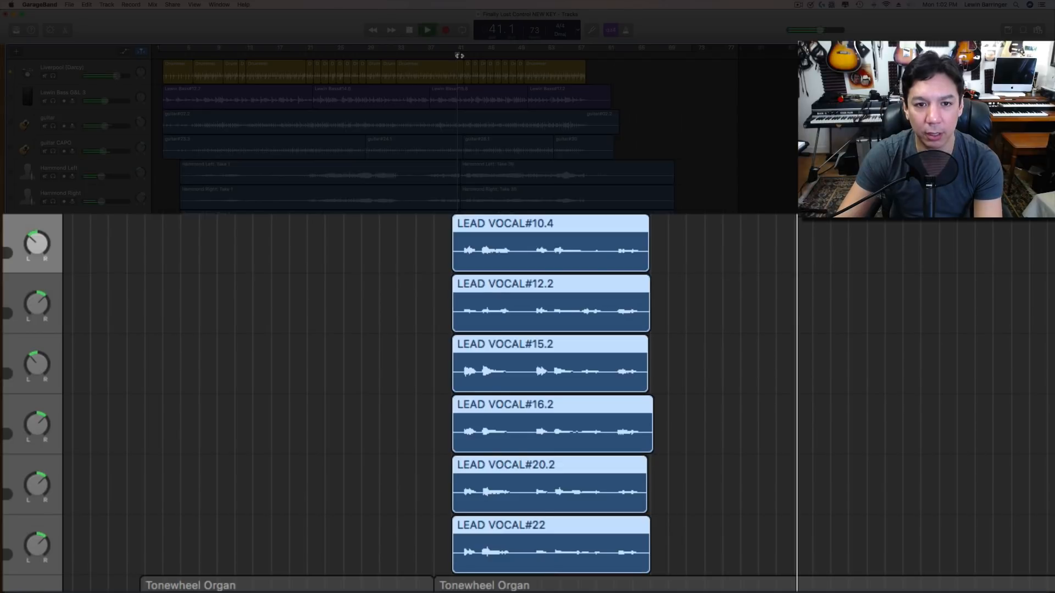
{"action": "key", "text": "space"}
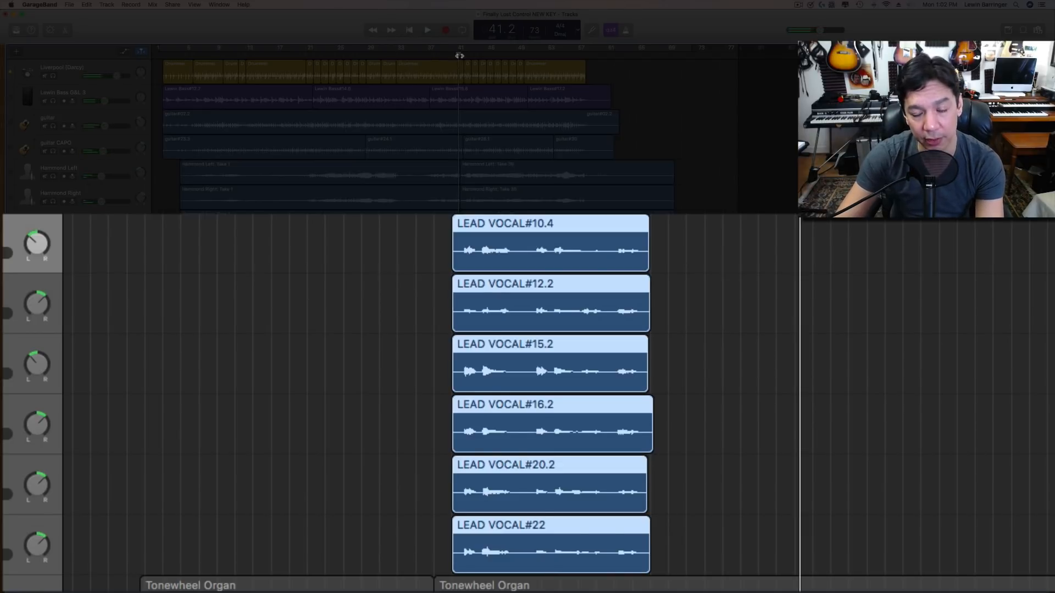
{"action": "key", "text": "space"}
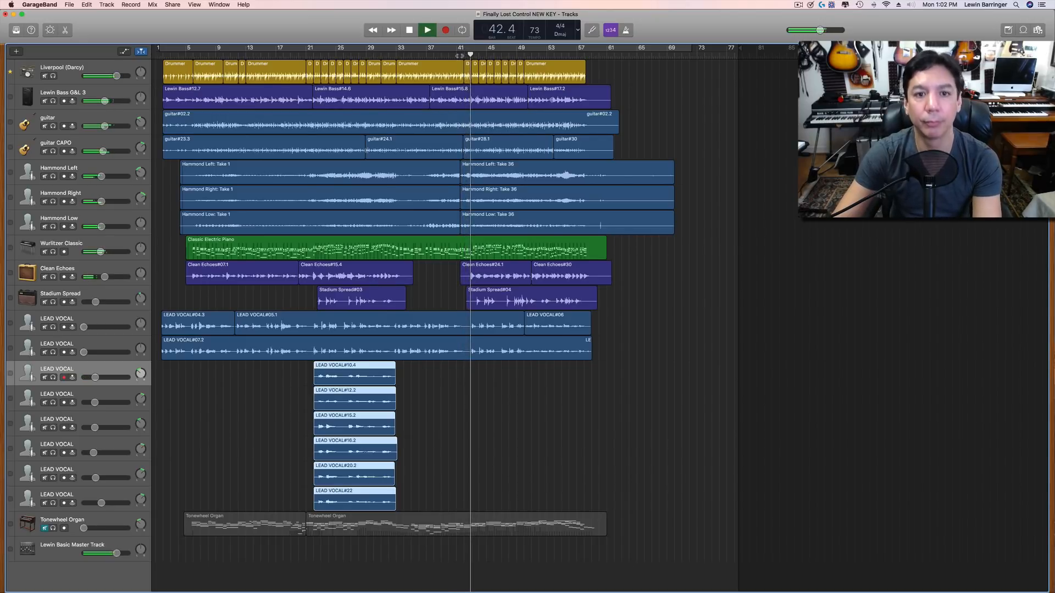
{"action": "key", "text": "space"}
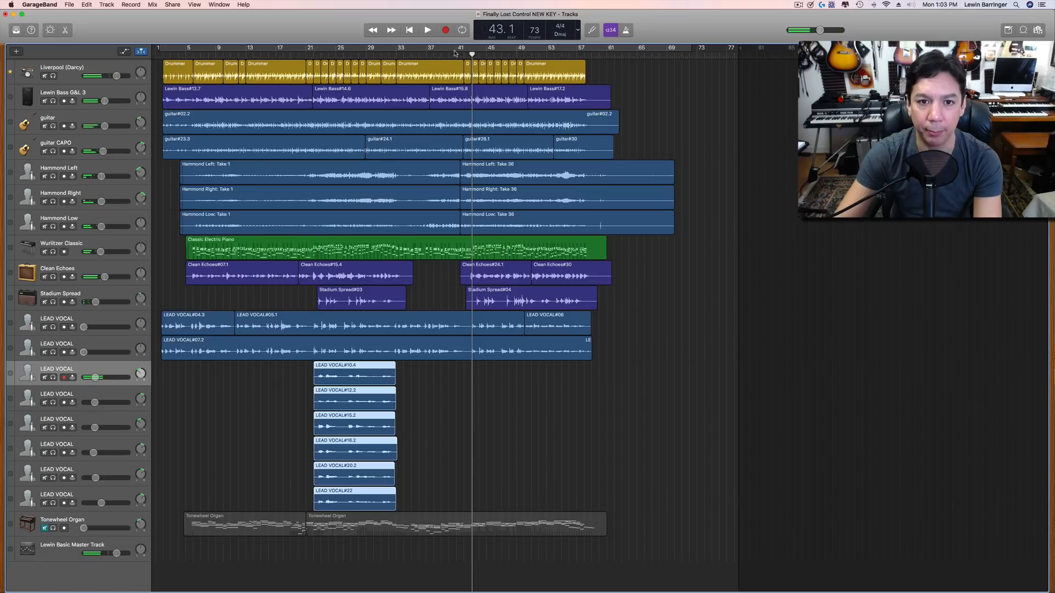
{"action": "left_click", "coordinate": [455, 53]}
{"action": "left_click", "coordinate": [472, 56]}
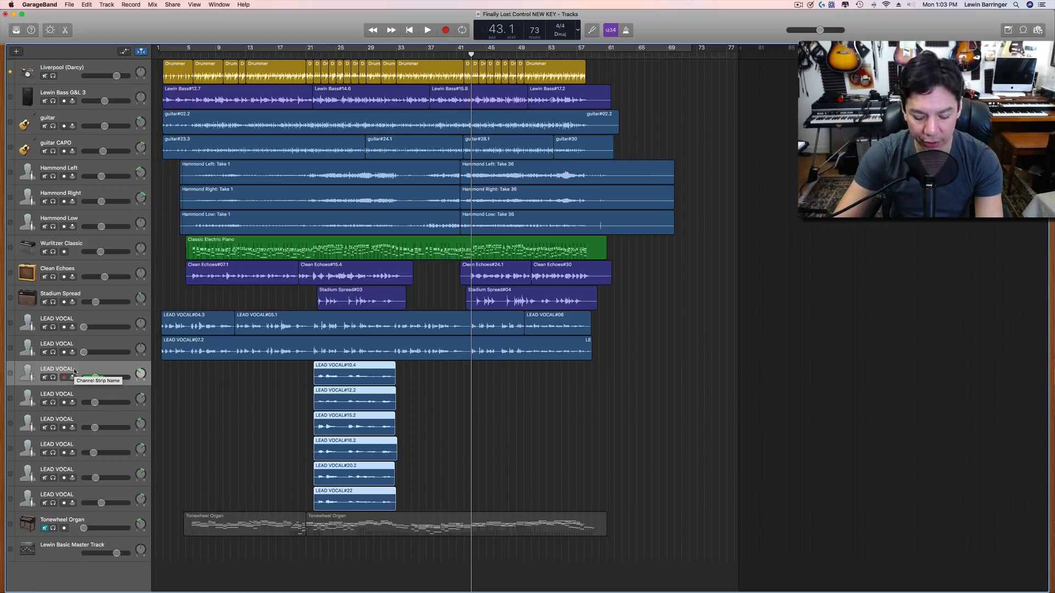
{"action": "key", "text": "super+v"}
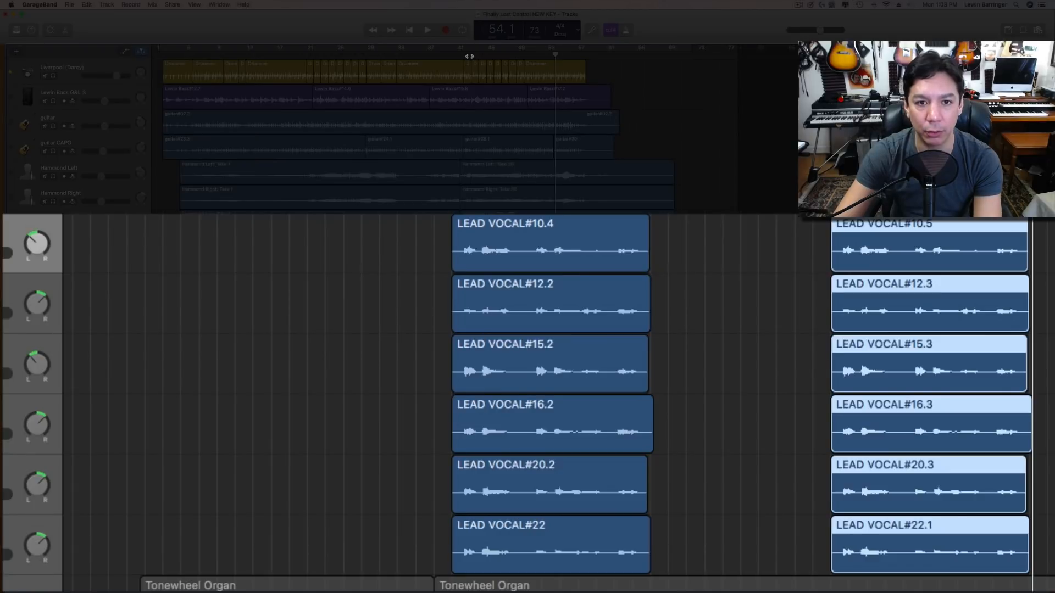
Play the song from bar 43 to check how the pasted vocals line up
{"action": "left_click", "coordinate": [471, 55]}
{"action": "key", "text": "space"}
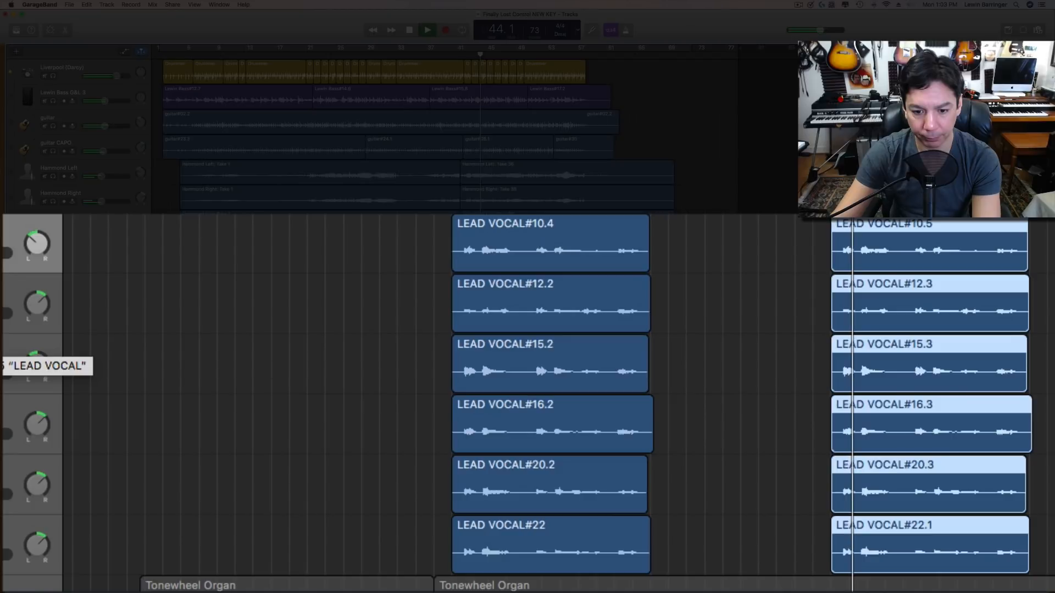
{"action": "key", "text": "space"}
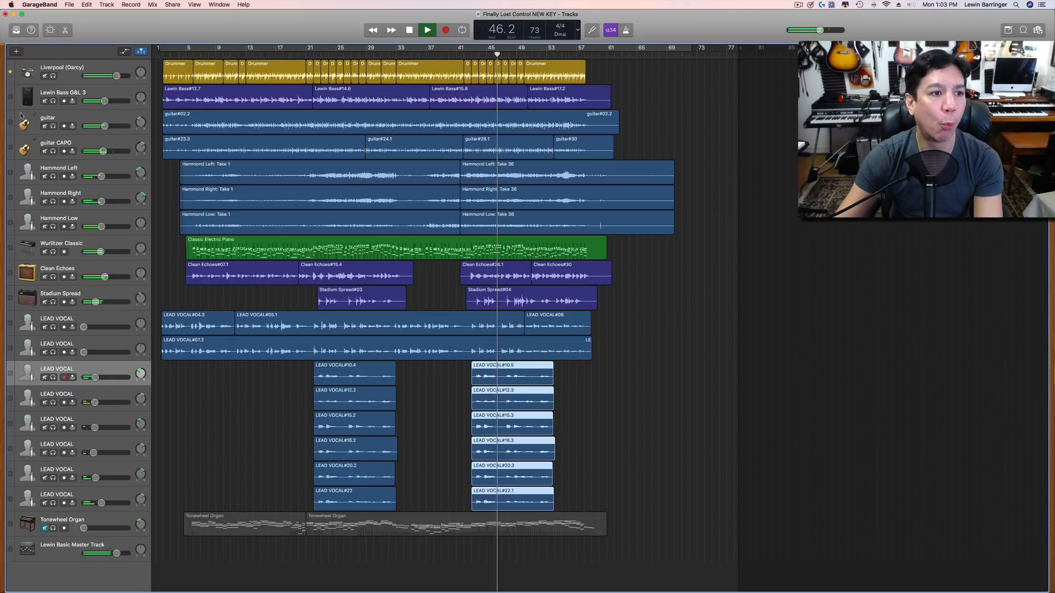
Open the audio editor for the pasted LEAD VOCAL regions and audition the passage around bar 50
{"action": "left_click", "coordinate": [67, 32]}
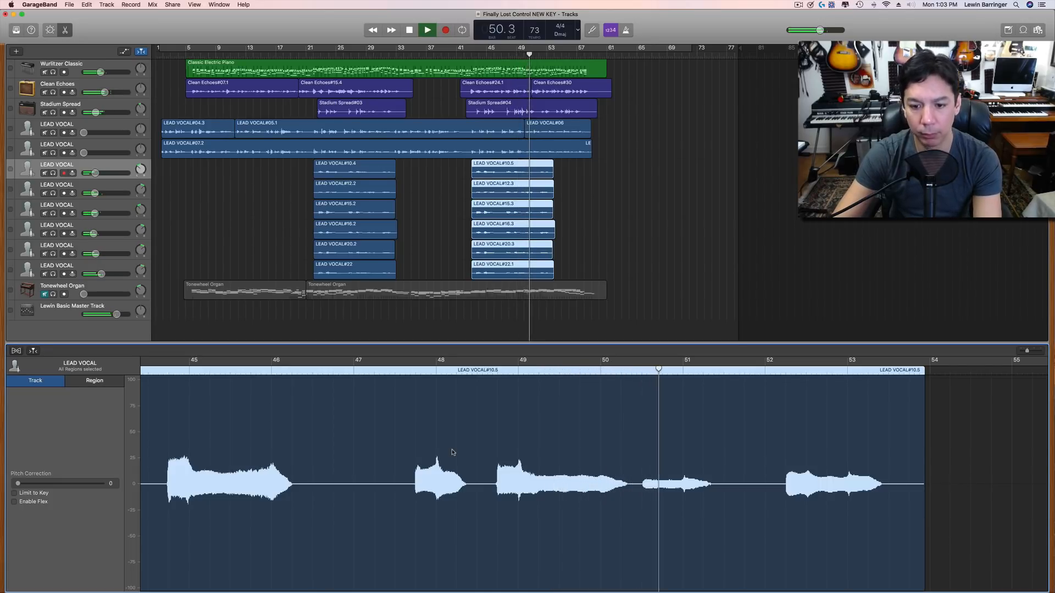
{"action": "key", "text": "space"}
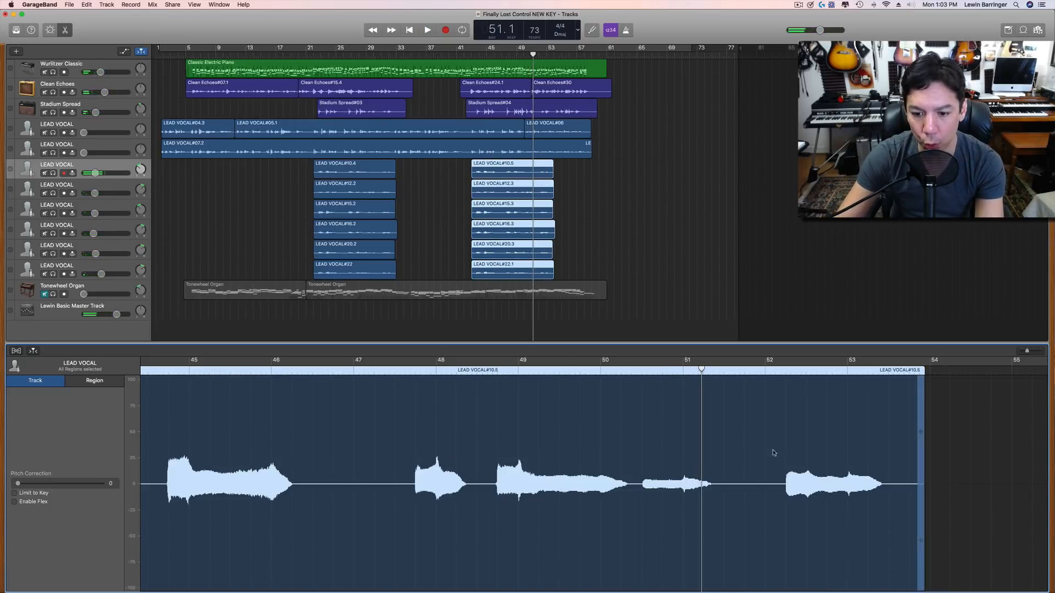
{"action": "left_click", "coordinate": [600, 374]}
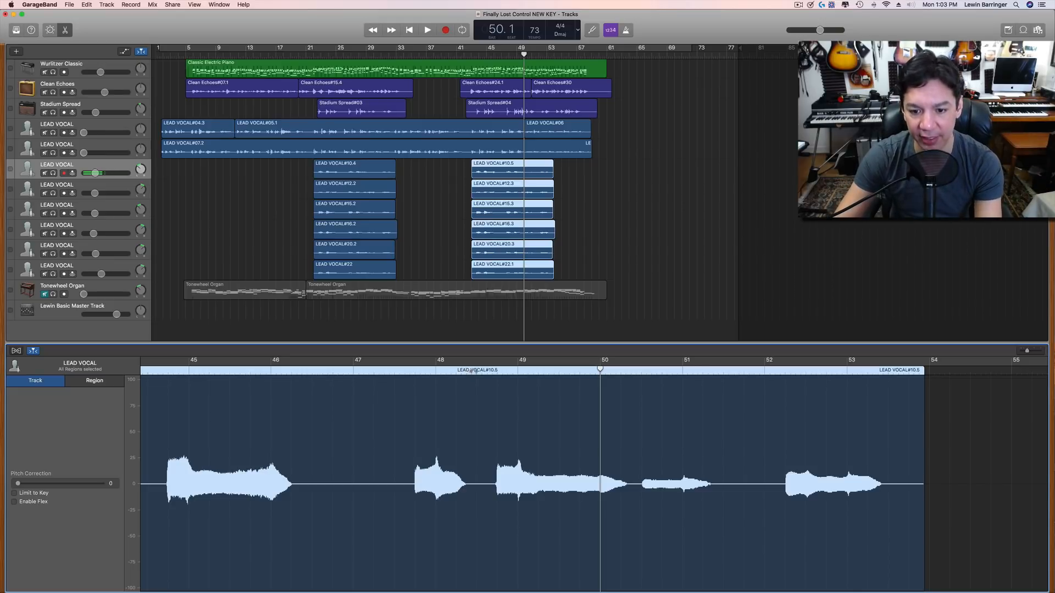
{"action": "left_click", "coordinate": [549, 371]}
{"action": "key", "text": "space"}
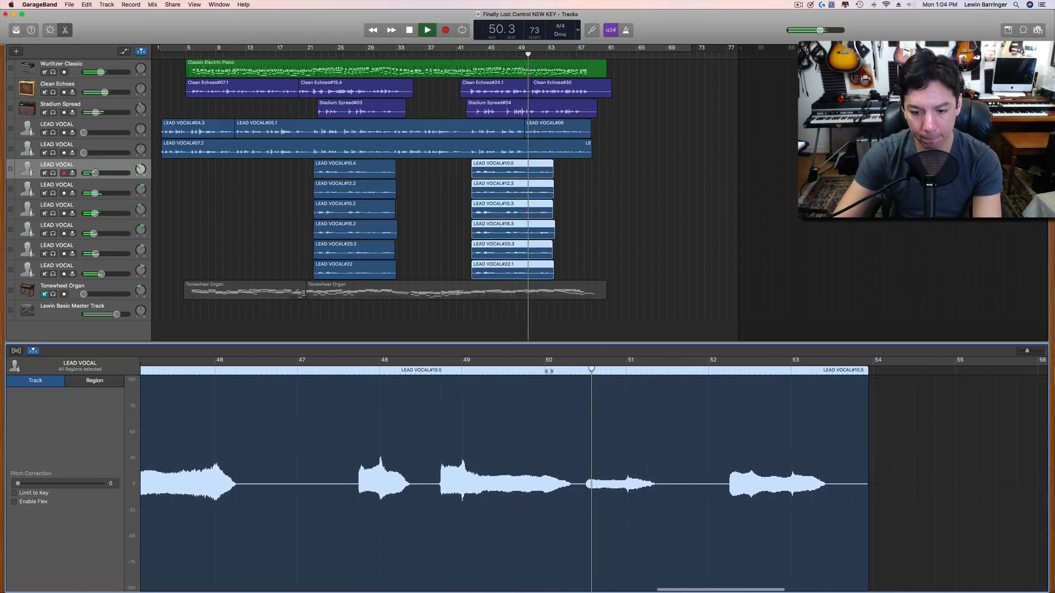
{"action": "key", "text": "space"}
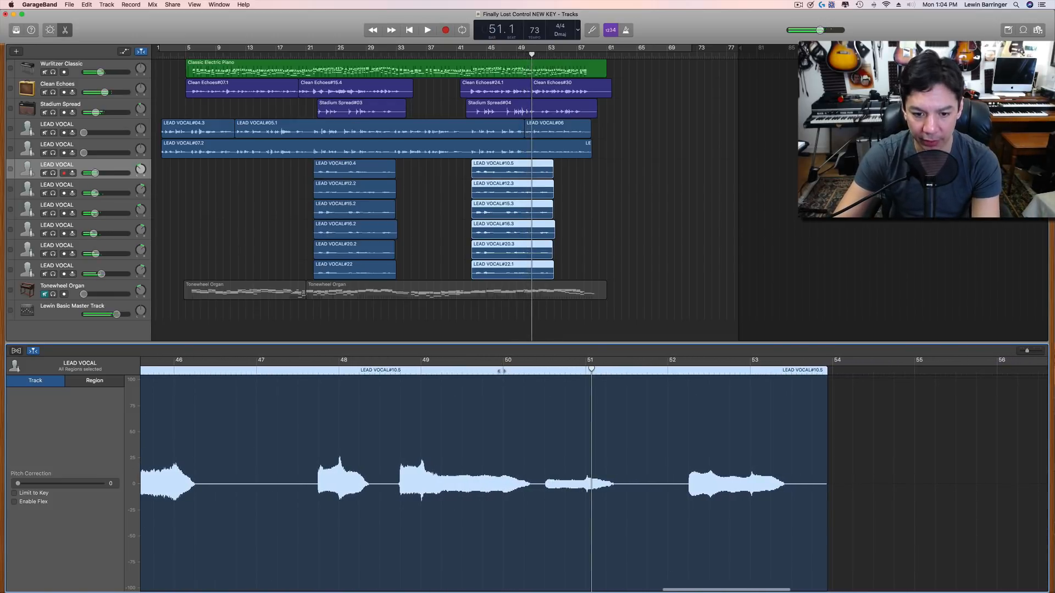
{"action": "left_click", "coordinate": [504, 370]}
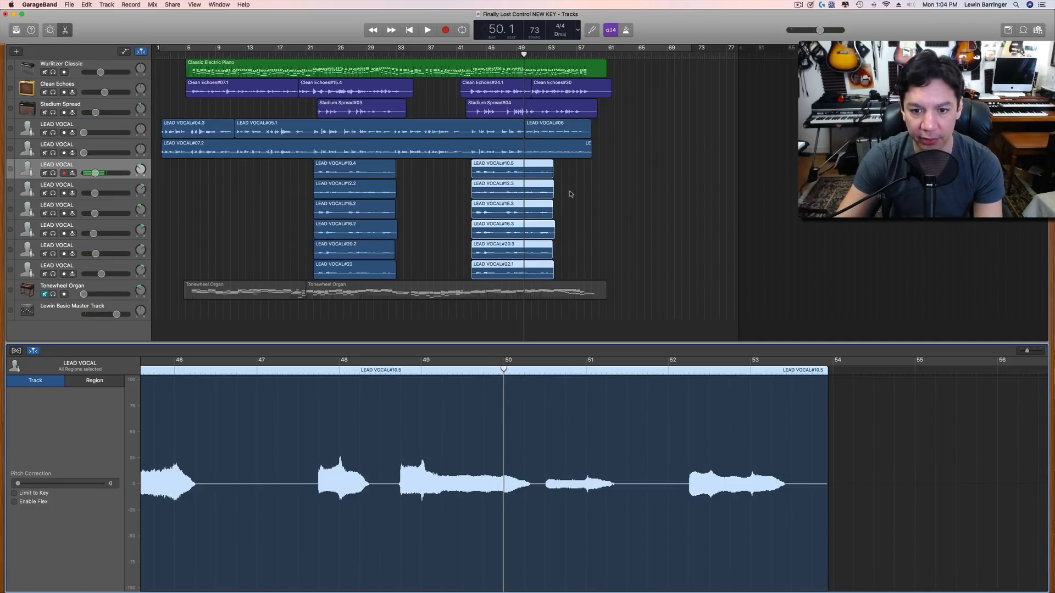
Split the six pasted LEAD VOCAL regions at 53.3, just after the last phrase, and delete the leftover tails
{"action": "left_click_drag", "start_coordinate": [556, 54], "coordinate": [550, 60]}
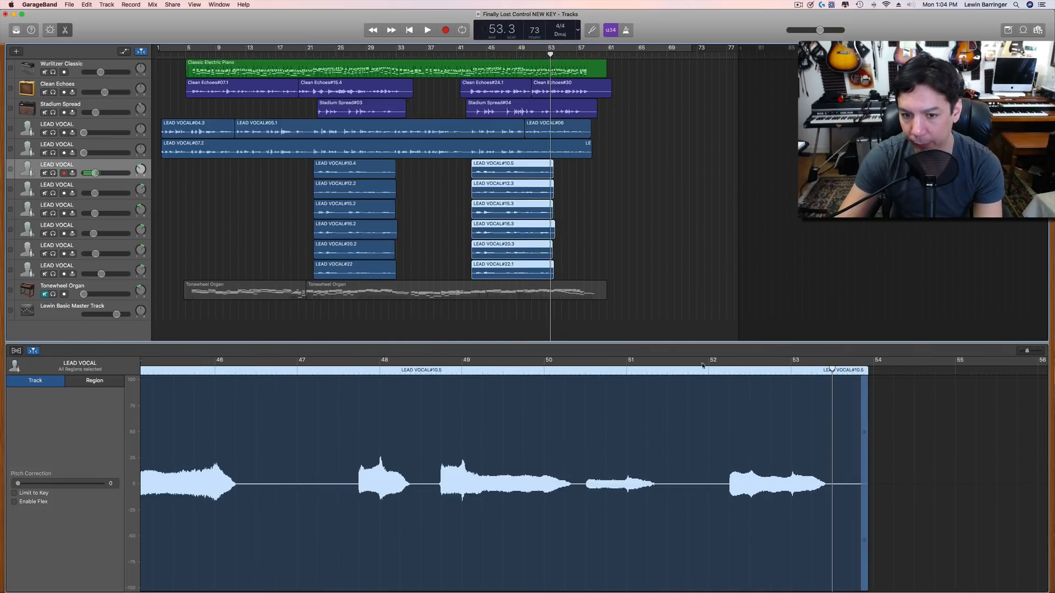
{"action": "left_click", "coordinate": [109, 187]}
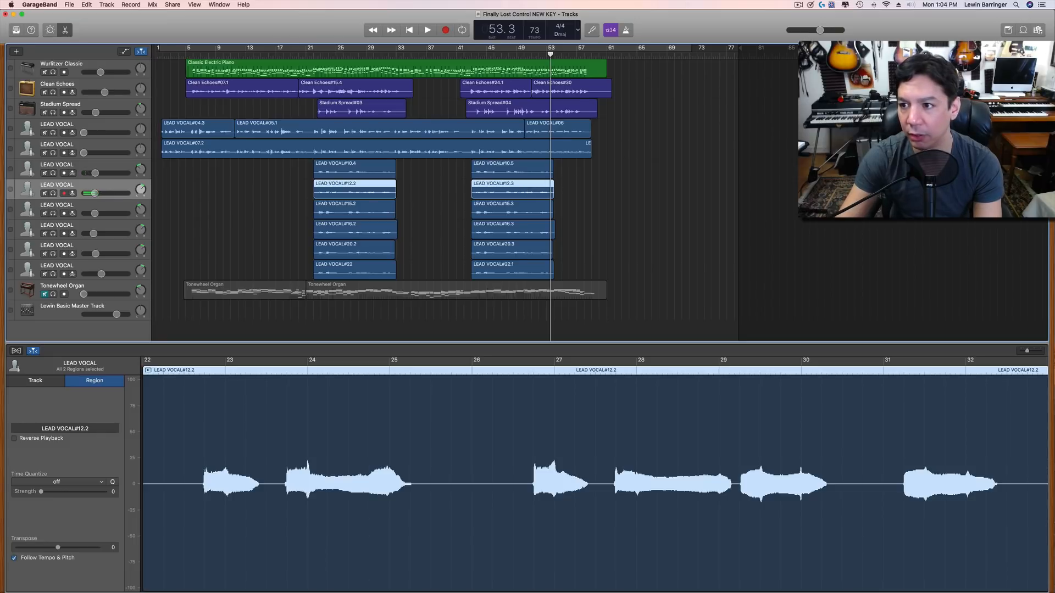
{"action": "scroll", "coordinate": [434, 220], "scroll_direction": "up", "scroll_amount": 5}
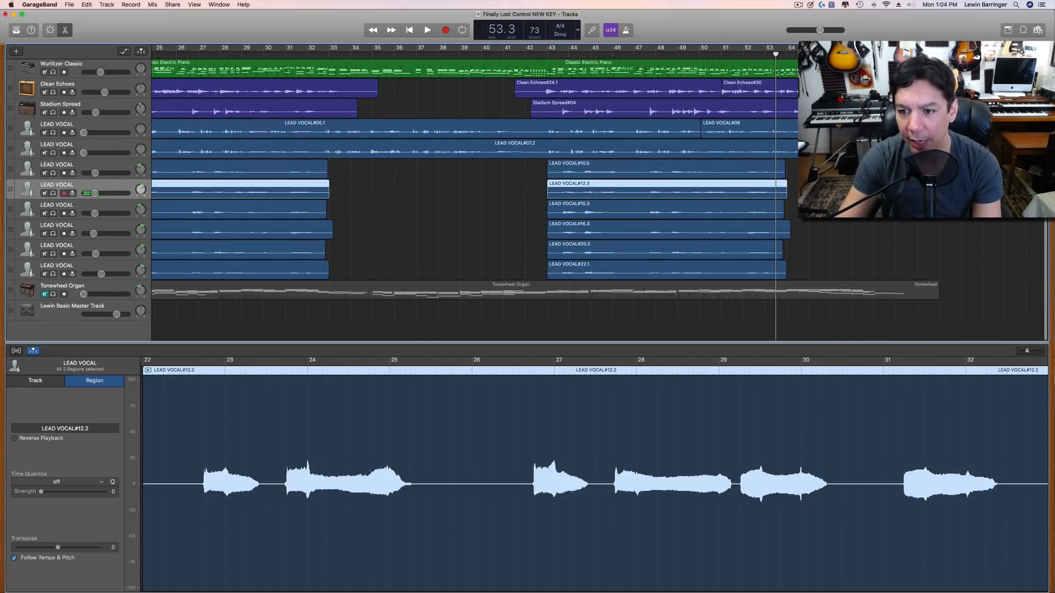
{"action": "left_click_drag", "start_coordinate": [806, 167], "coordinate": [777, 270]}
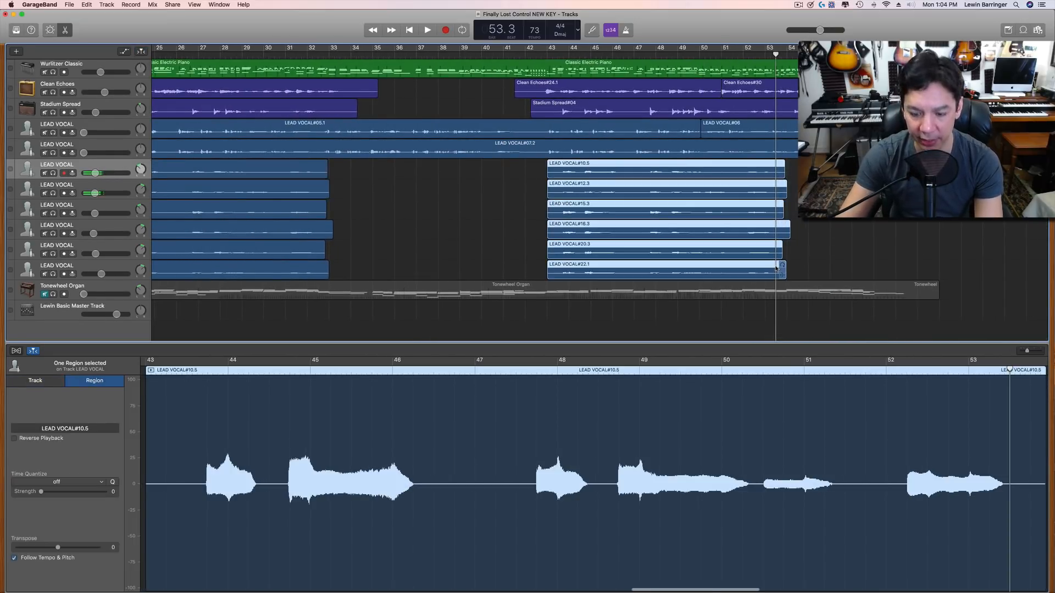
{"action": "key", "text": "super+t"}
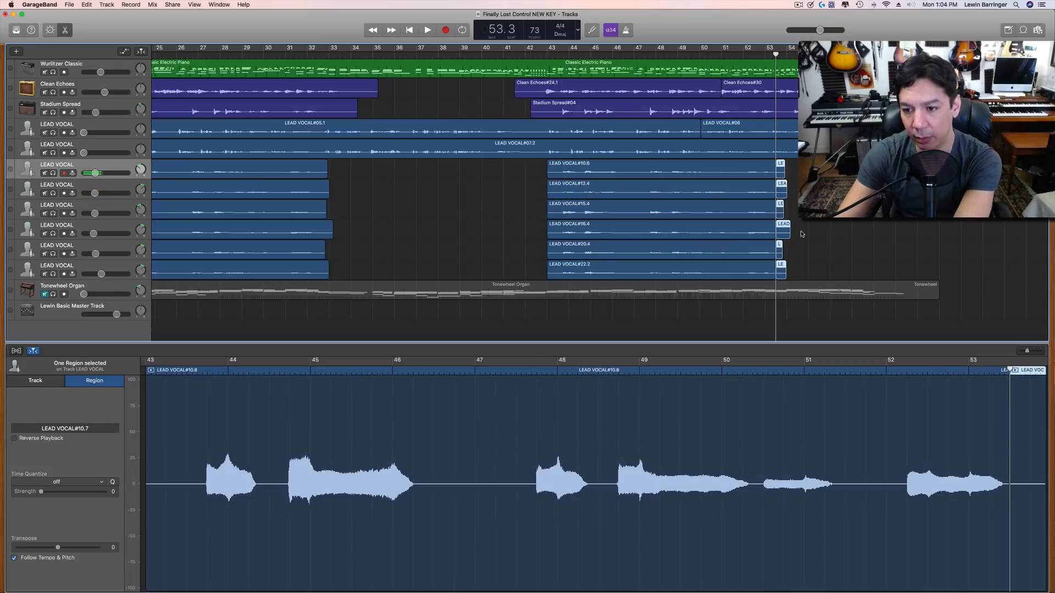
{"action": "key", "text": "Delete"}
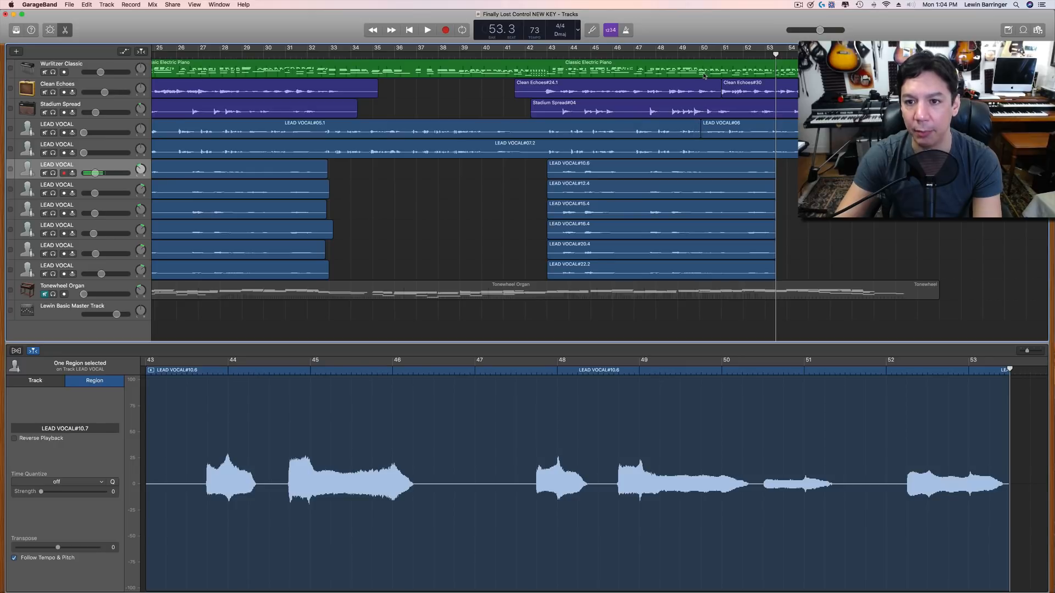
Play around bar 50 to find the start of the closing phrases, and split the six pasted vocal regions at 50.1
{"action": "key", "text": "comma"}
{"action": "key", "text": "comma"}
{"action": "key", "text": "comma"}
{"action": "key", "text": "comma"}
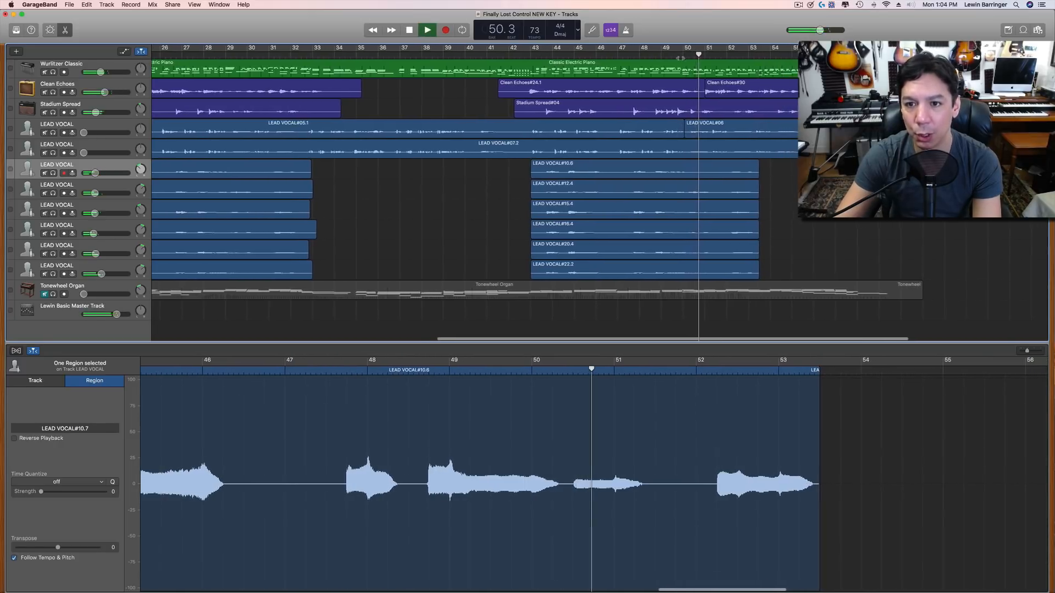
{"action": "key", "text": "space"}
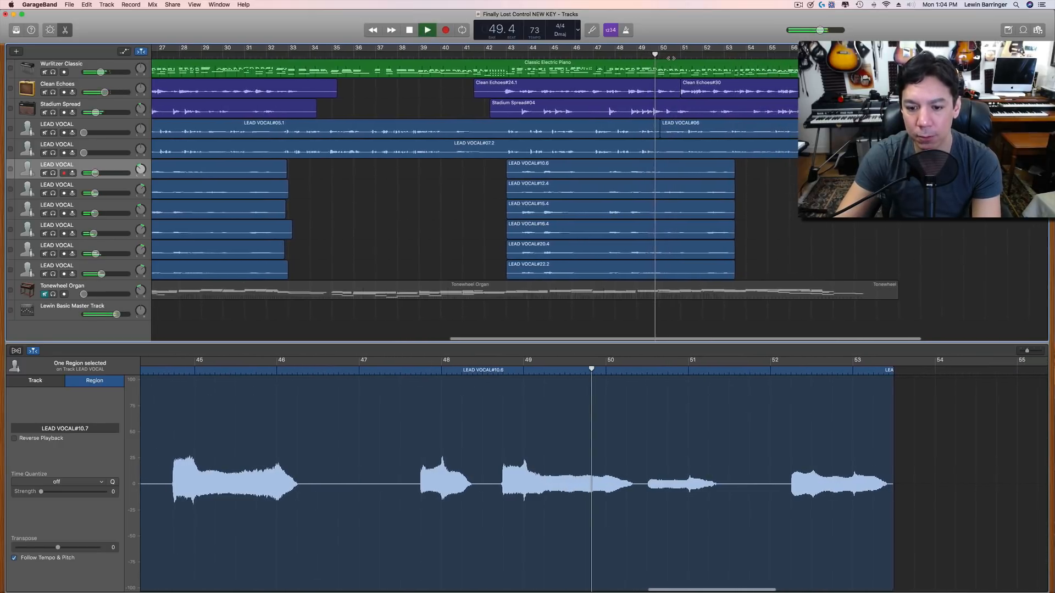
{"action": "key", "text": "space"}
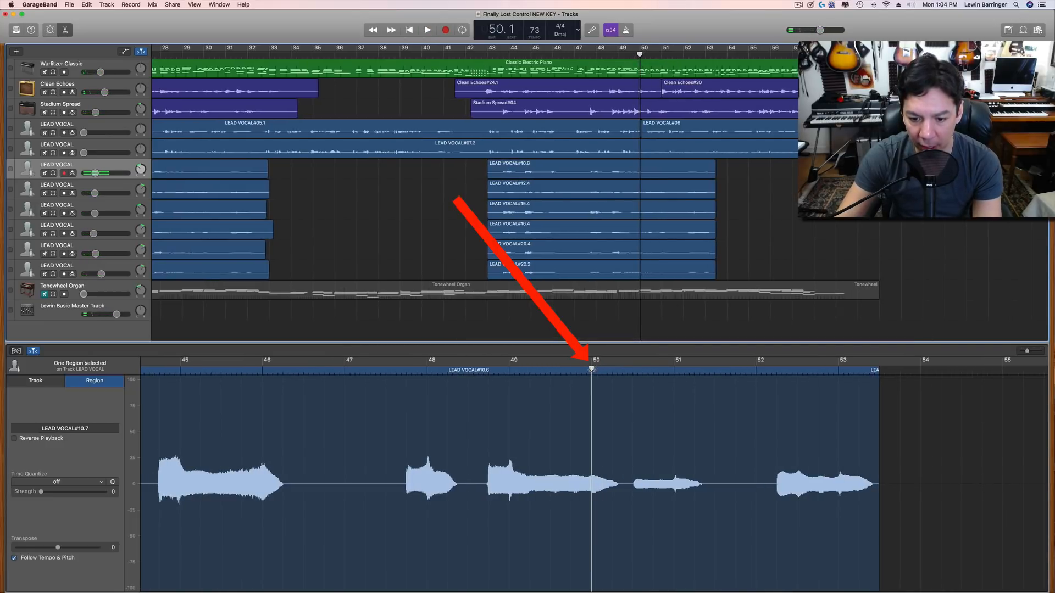
{"action": "left_click_drag", "start_coordinate": [761, 165], "coordinate": [677, 268]}
{"action": "key", "text": "super+t"}
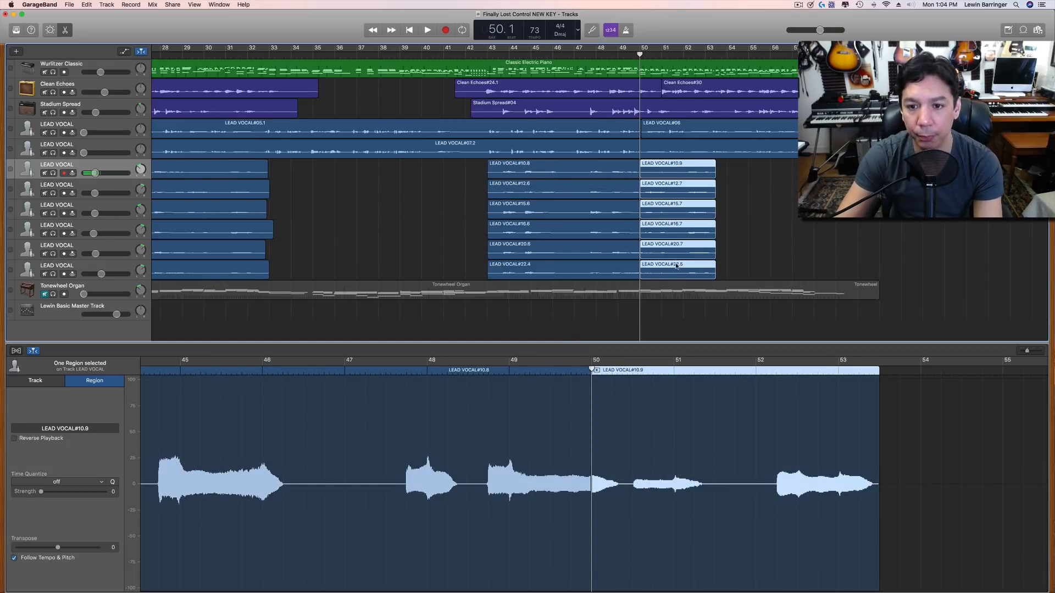
Play on to 54.1 and paste a copy of the six vocal regions that start at bar 50 there
{"action": "key", "text": "space"}
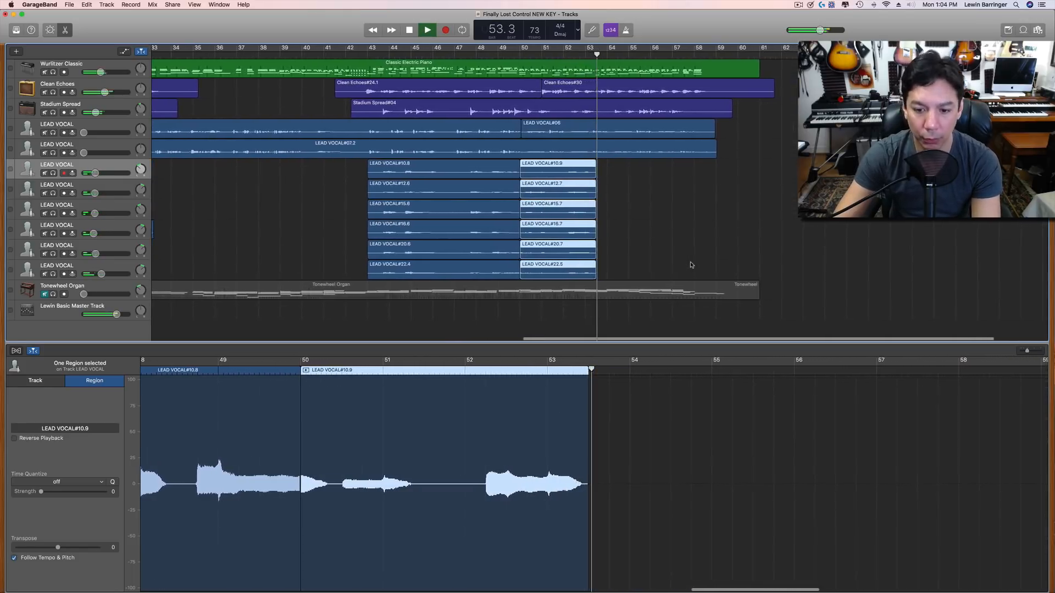
{"action": "key", "text": "space"}
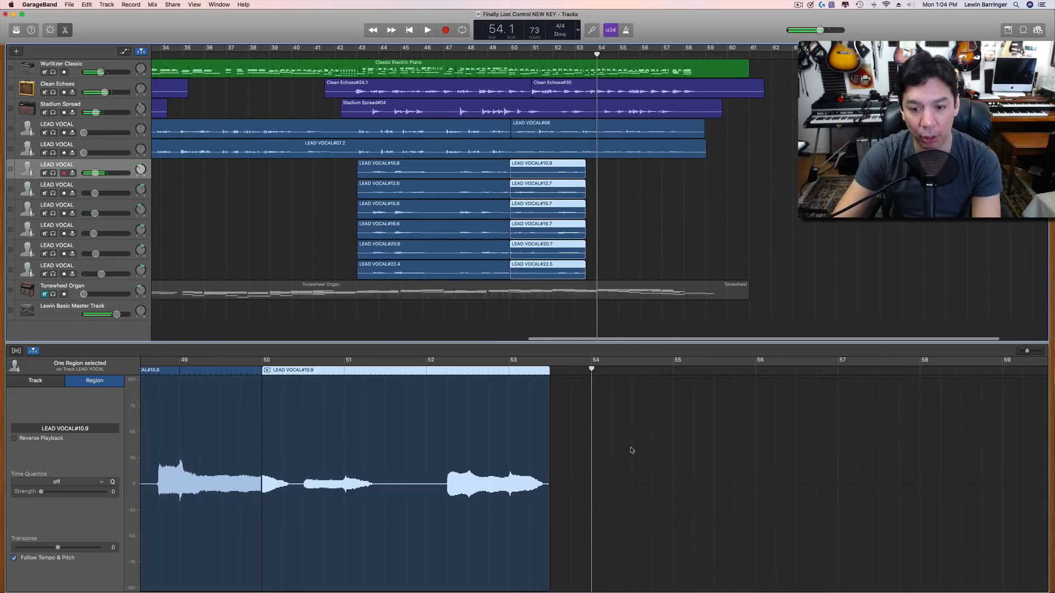
{"action": "left_click", "coordinate": [561, 62]}
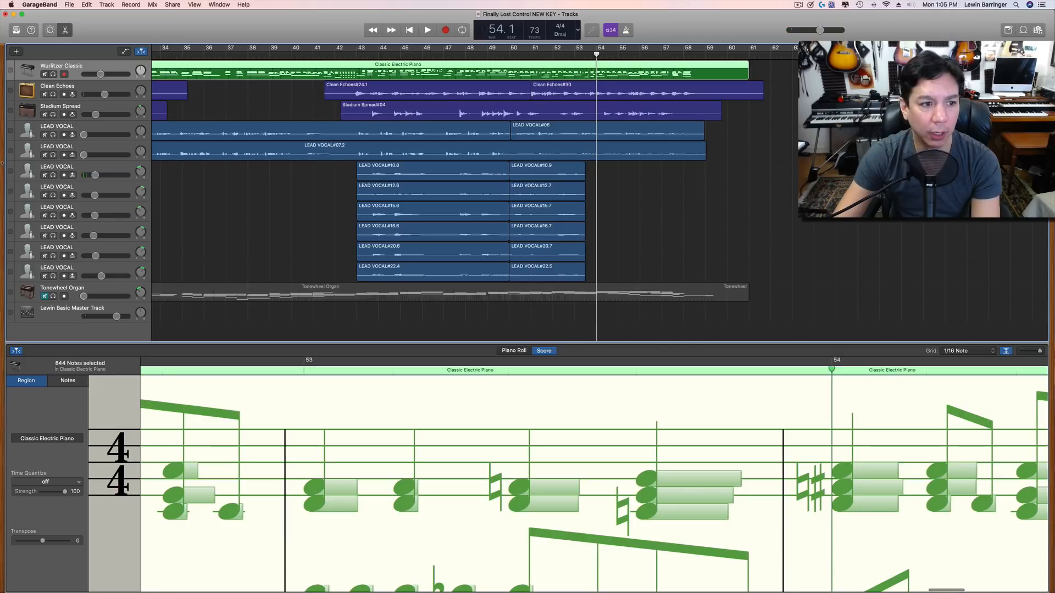
{"action": "left_click", "coordinate": [68, 168]}
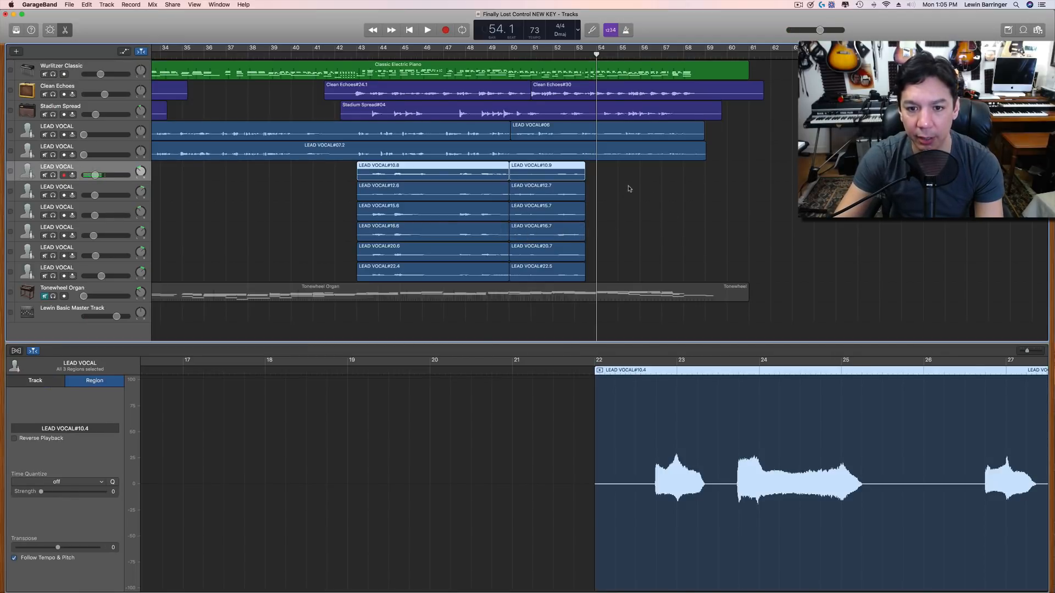
{"action": "left_click_drag", "start_coordinate": [606, 168], "coordinate": [560, 269]}
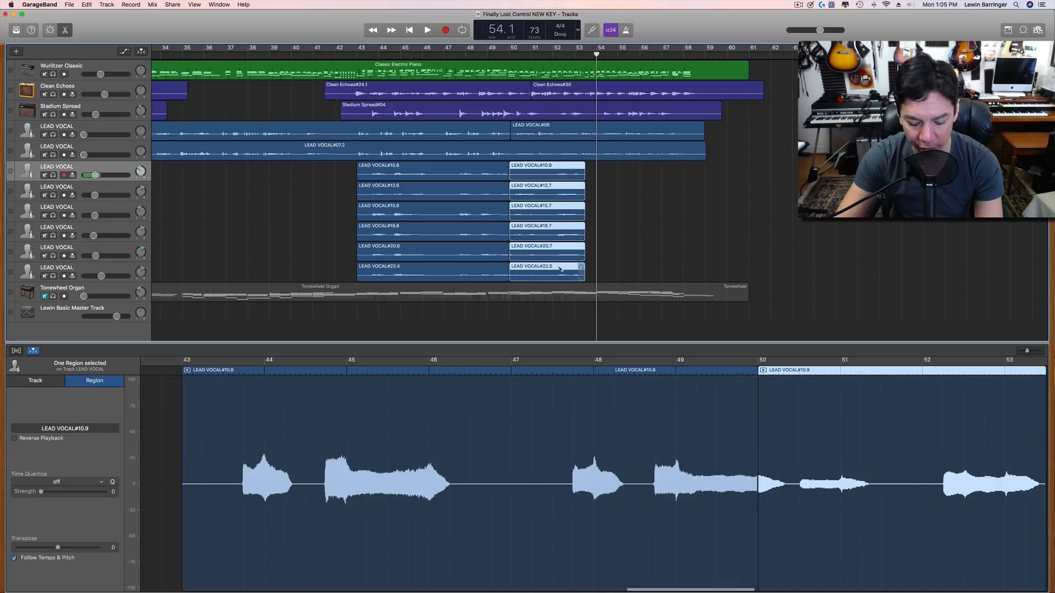
{"action": "key", "text": "super+c"}
{"action": "key", "text": "super+v"}
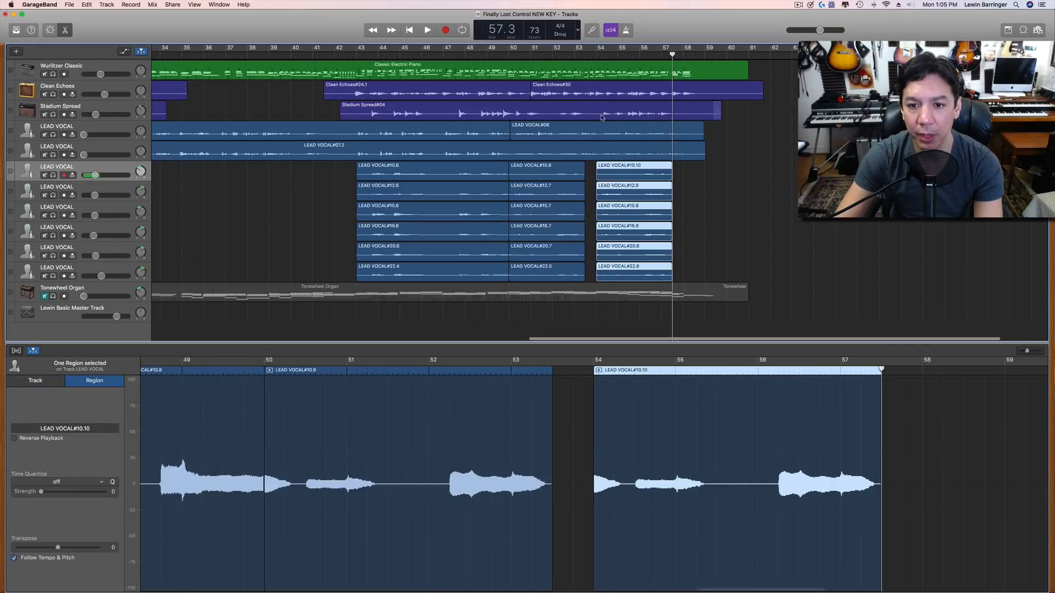
Examine the waveforms of the newly pasted regions track by track for a cut point after the leftover note tails
{"action": "left_click", "coordinate": [589, 55]}
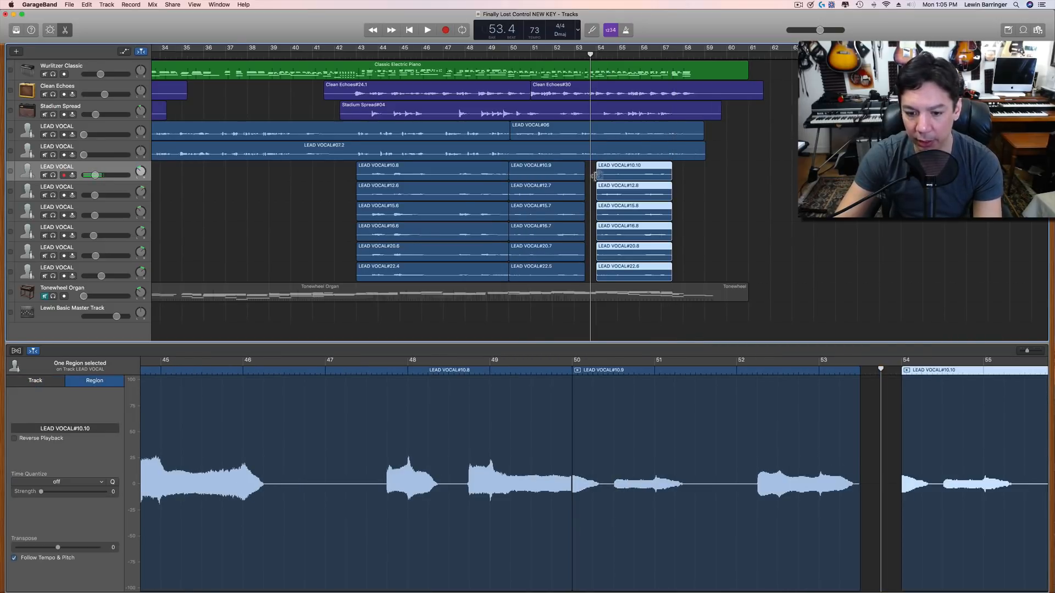
{"action": "scroll", "coordinate": [901, 495], "scroll_direction": "right", "scroll_amount": 5}
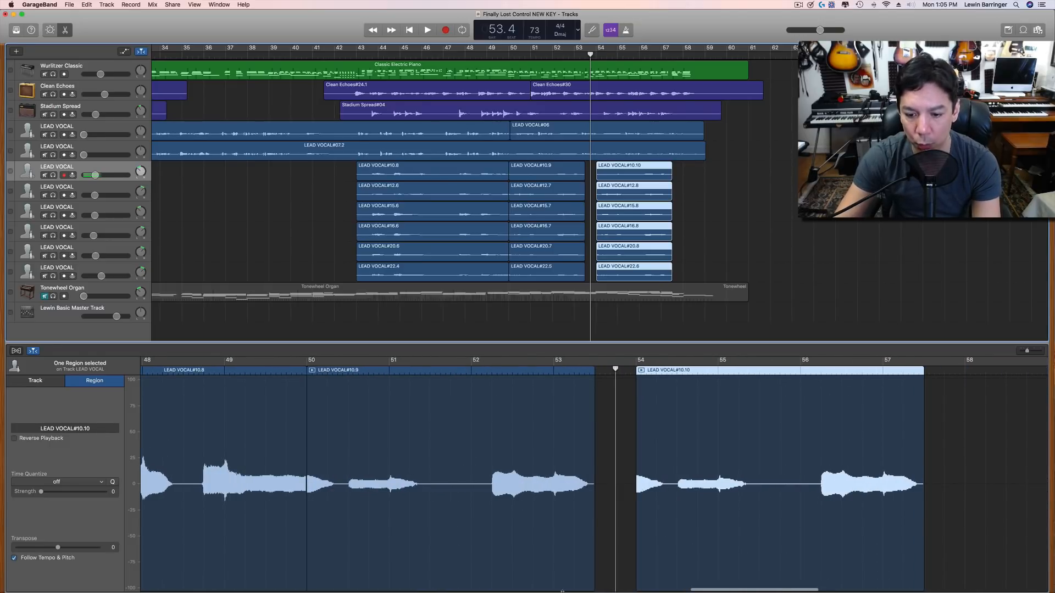
{"action": "left_click", "coordinate": [670, 371]}
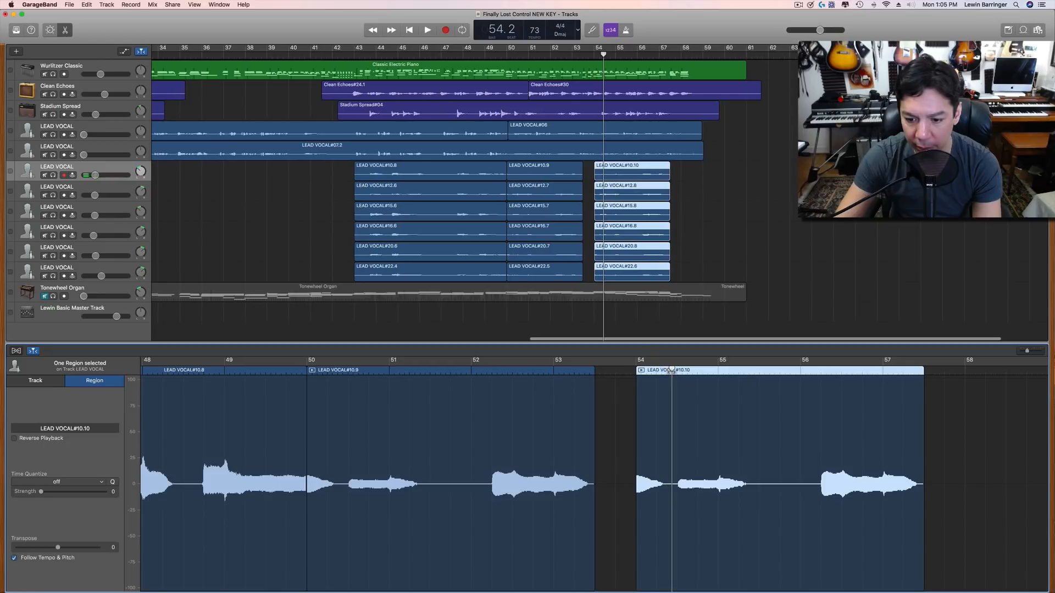
{"action": "key", "text": "Down"}
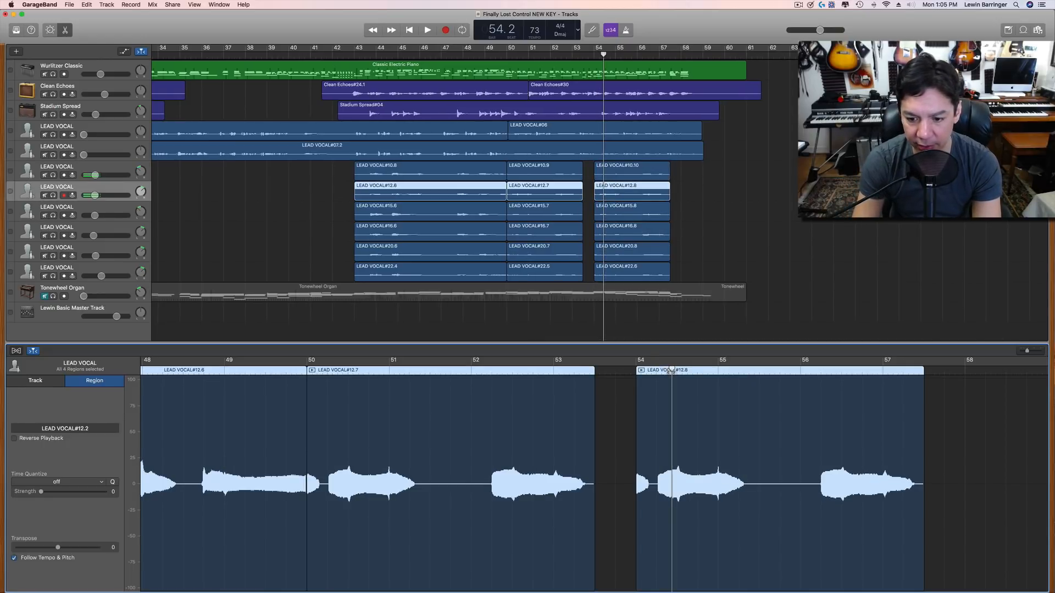
{"action": "key", "text": "Down"}
{"action": "key", "text": "Down"}
{"action": "key", "text": "Down"}
{"action": "key", "text": "Down"}
{"action": "key", "text": "Down"}
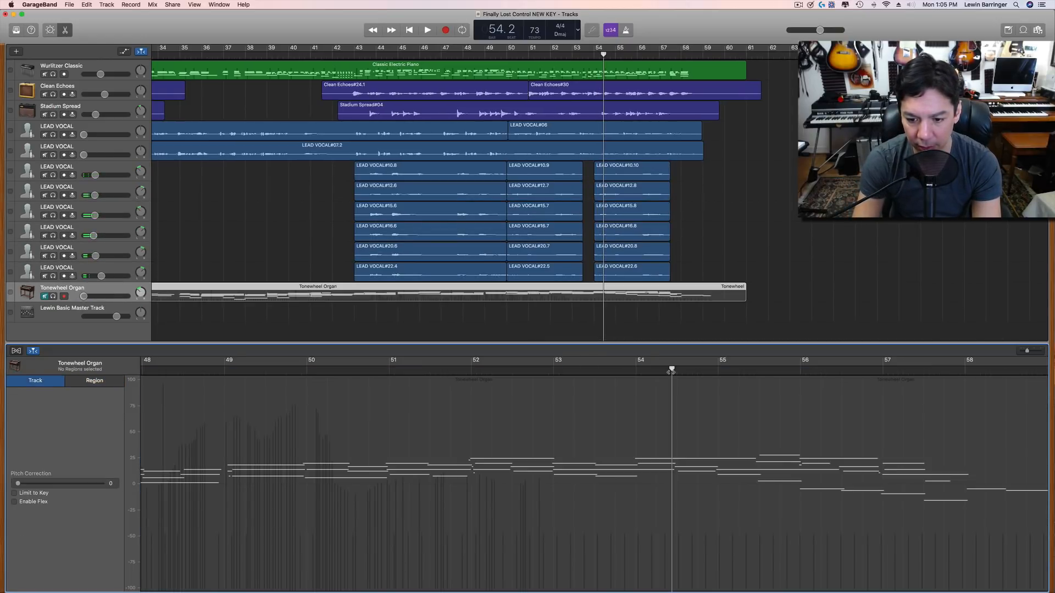
{"action": "key", "text": "Up"}
{"action": "key", "text": "Up"}
{"action": "key", "text": "Up"}
{"action": "key", "text": "Up"}
{"action": "key", "text": "Up"}
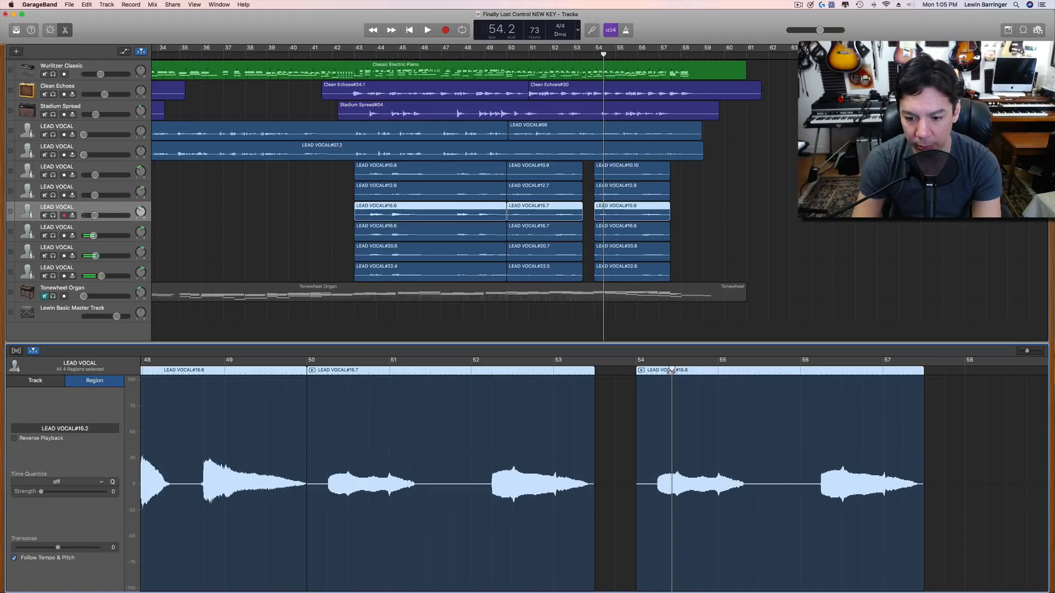
{"action": "key", "text": "Up"}
{"action": "key", "text": "Down"}
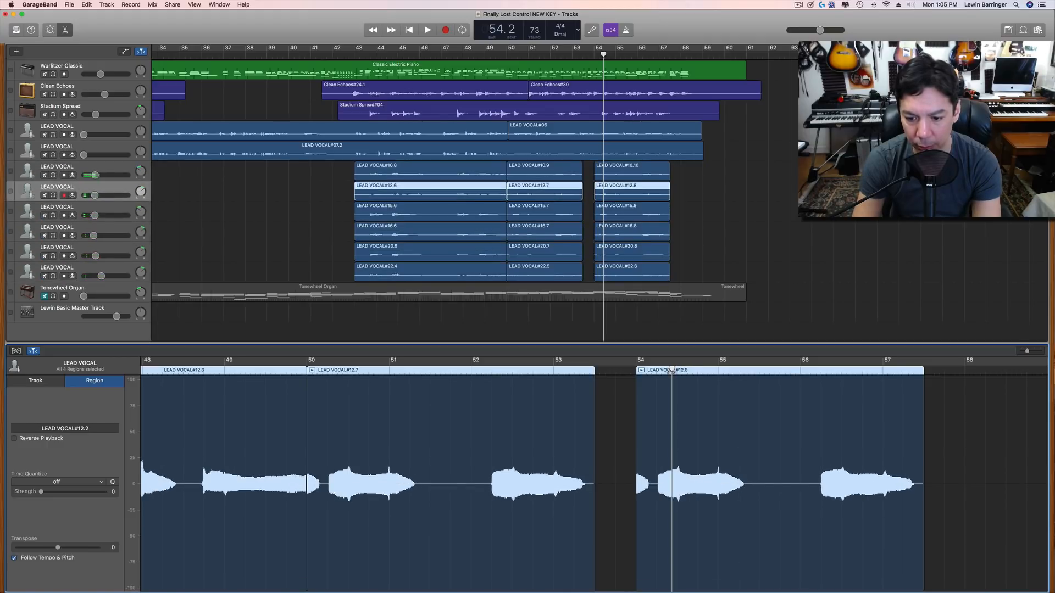
Place the playhead just before the first phrase after bar 54 and check that cut position on all six vocal tracks
{"action": "mouse_move", "coordinate": [672, 371]}
{"action": "left_mouse_down"}
{"action": "mouse_move", "coordinate": [640, 371]}
{"action": "mouse_move", "coordinate": [656, 371]}
{"action": "left_mouse_up"}
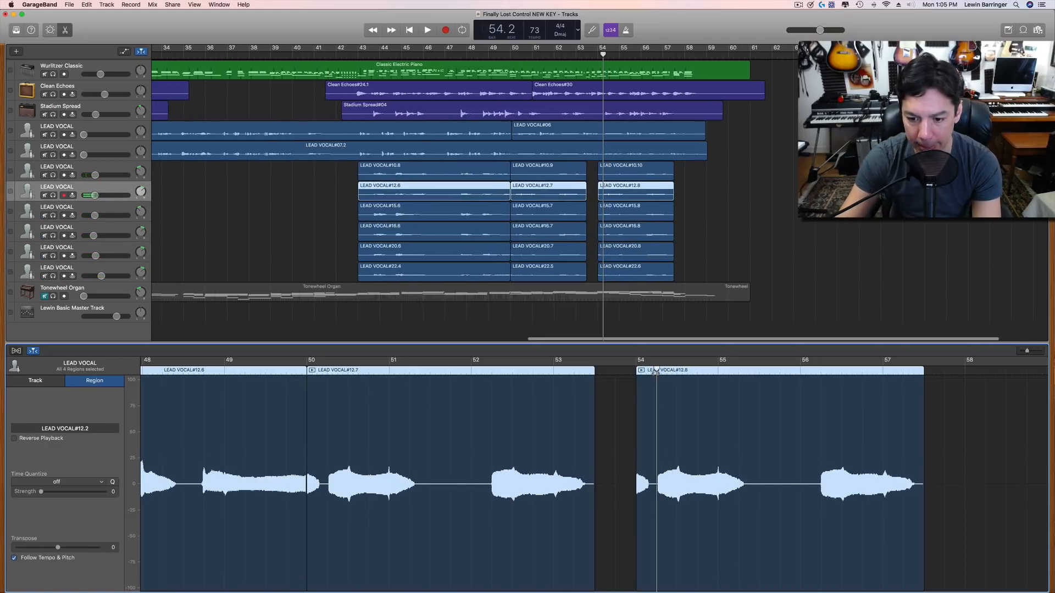
{"action": "key", "text": "Up"}
{"action": "key", "text": "Down"}
{"action": "key", "text": "Down"}
{"action": "key", "text": "Down"}
{"action": "key", "text": "Down"}
{"action": "key", "text": "Down"}
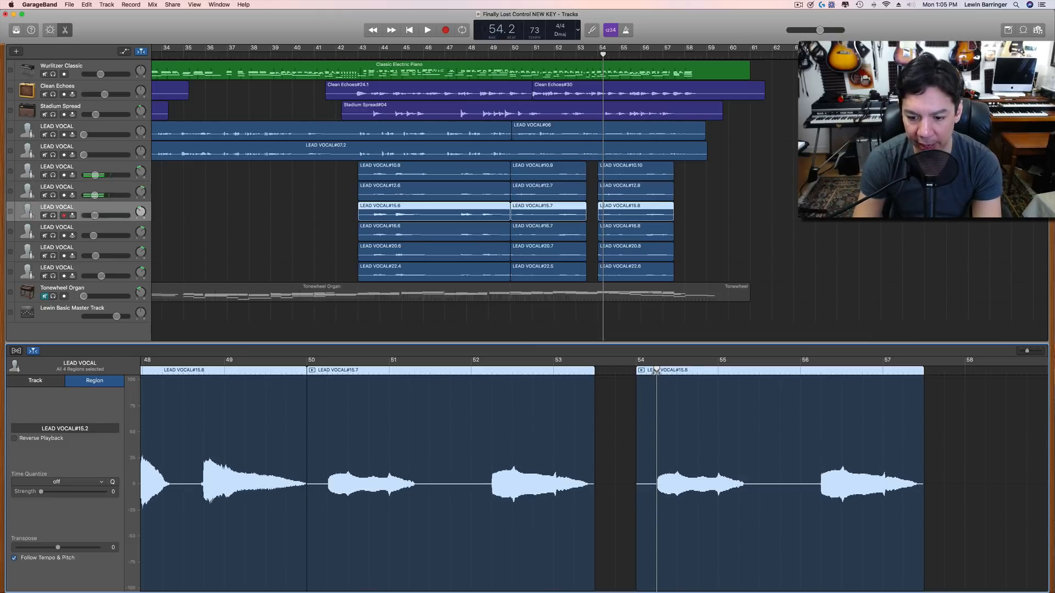
{"action": "key", "text": "Down"}
{"action": "key", "text": "Up"}
{"action": "key", "text": "Up"}
{"action": "key", "text": "Up"}
{"action": "key", "text": "Up"}
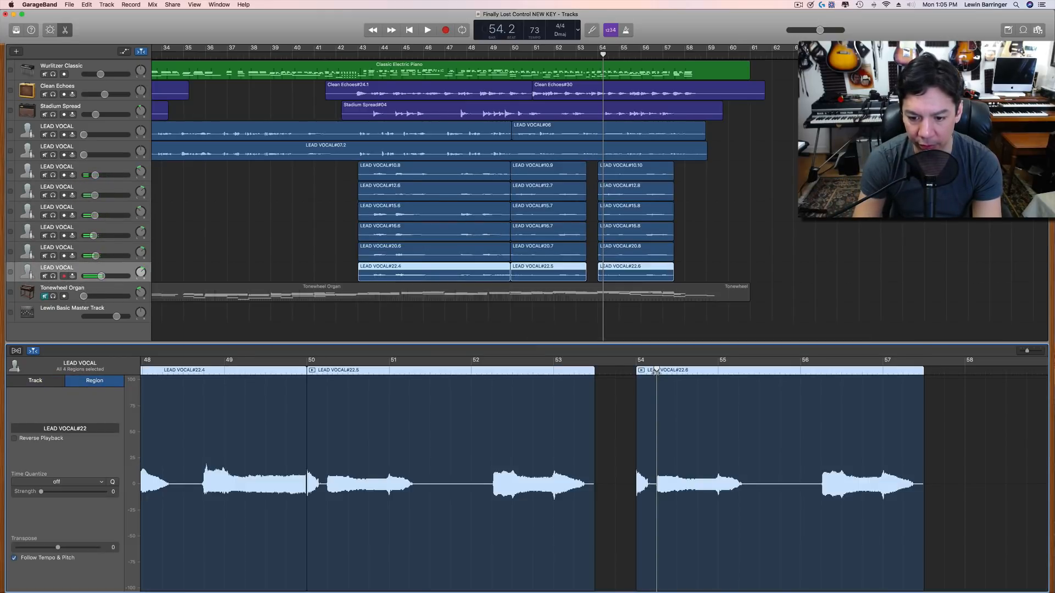
{"action": "key", "text": "Up"}
{"action": "key", "text": "Up"}
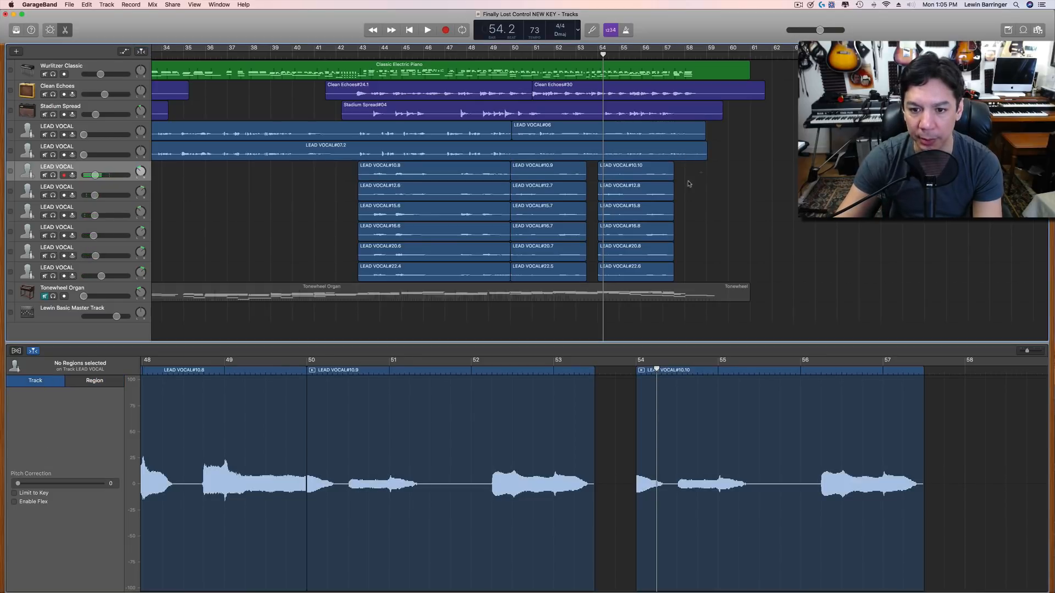
Split the six vocal regions pasted at bar 54 at 54.2 and delete the short leftover pieces before the cut
{"action": "left_click_drag", "start_coordinate": [696, 179], "coordinate": [643, 272]}
{"action": "key", "text": "super+t"}
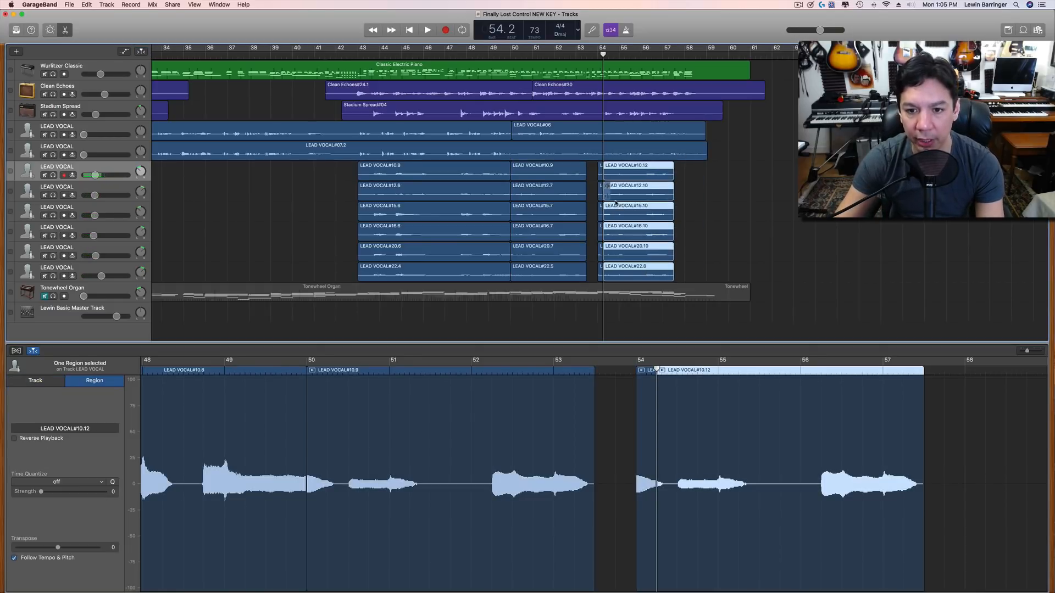
{"action": "left_click", "coordinate": [596, 190]}
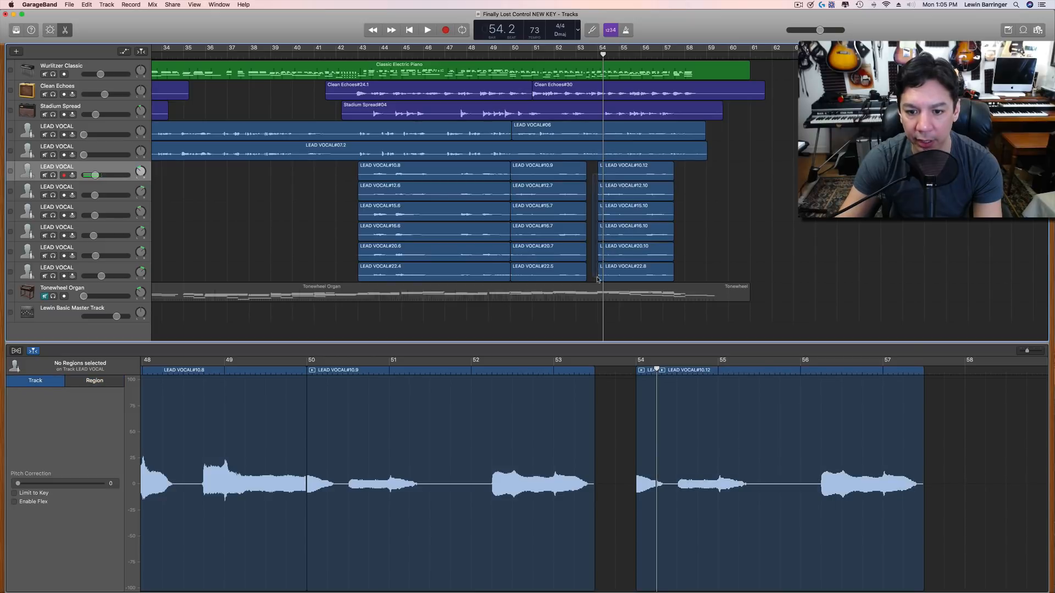
{"action": "key", "text": "Delete"}
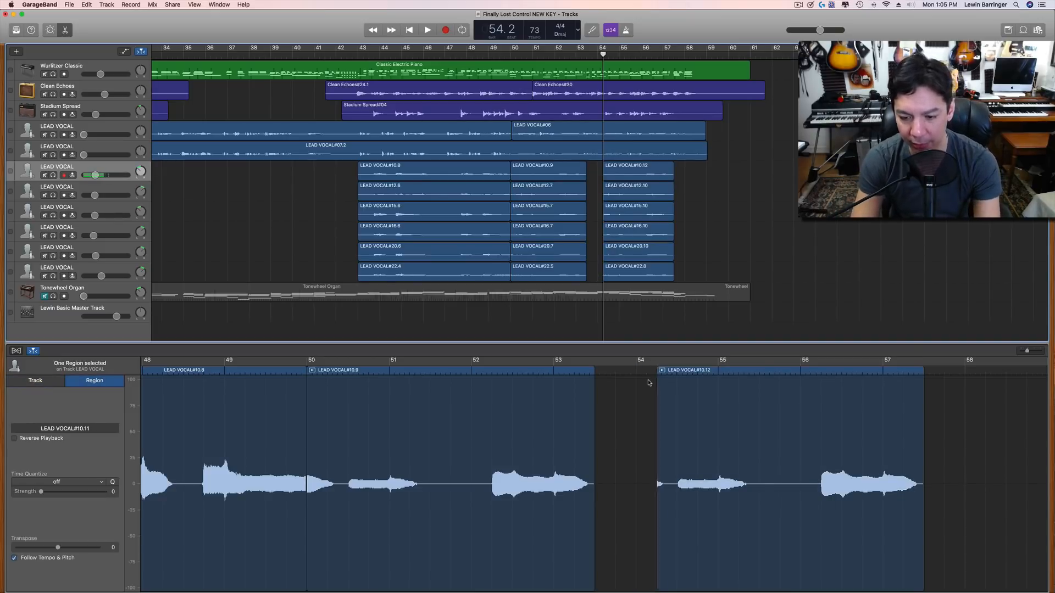
Inspect the waveforms of the trimmed regions after bar 54 on all six backing vocal tracks for remaining note tails
{"action": "key", "text": "Down"}
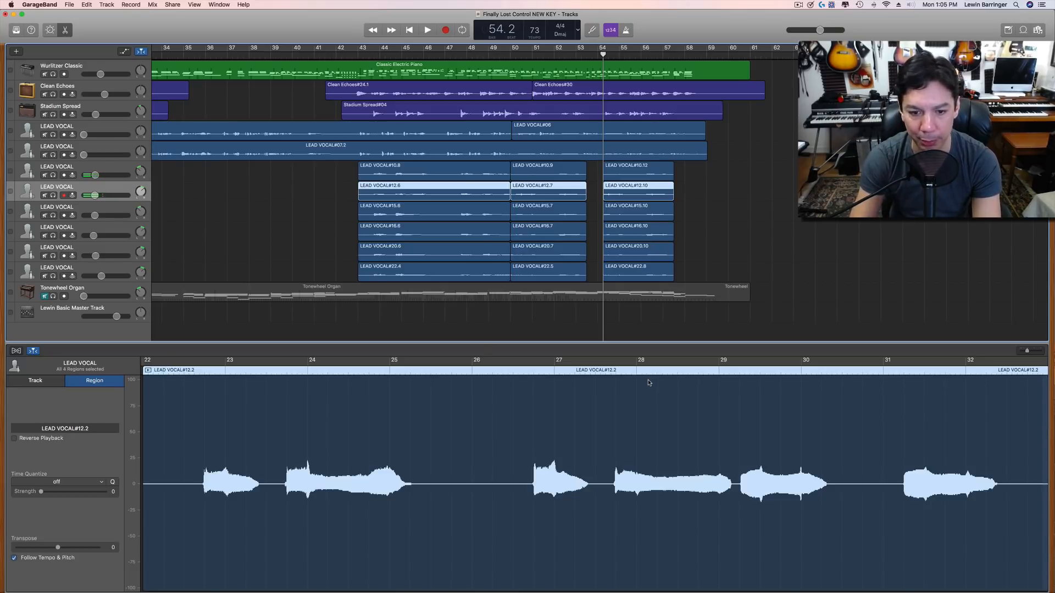
{"action": "left_click", "coordinate": [34, 352]}
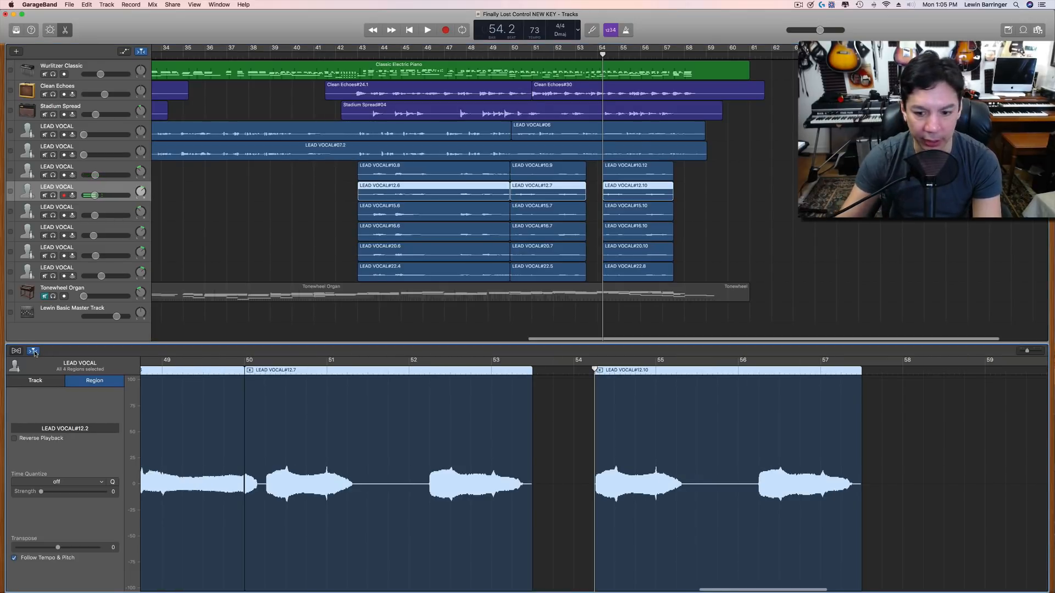
{"action": "key", "text": "Down"}
{"action": "key", "text": "Down"}
{"action": "key", "text": "Down"}
{"action": "key", "text": "Down"}
{"action": "key", "text": "Down"}
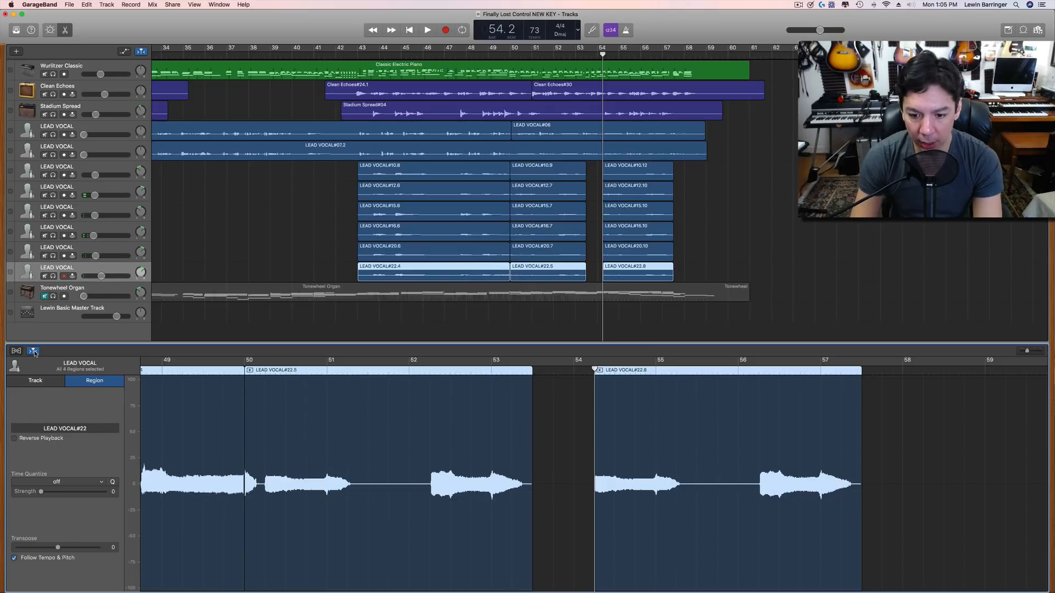
{"action": "key", "text": "Up"}
{"action": "key", "text": "Up"}
{"action": "key", "text": "Up"}
{"action": "key", "text": "Up"}
{"action": "key", "text": "Up"}
{"action": "key", "text": "Up"}
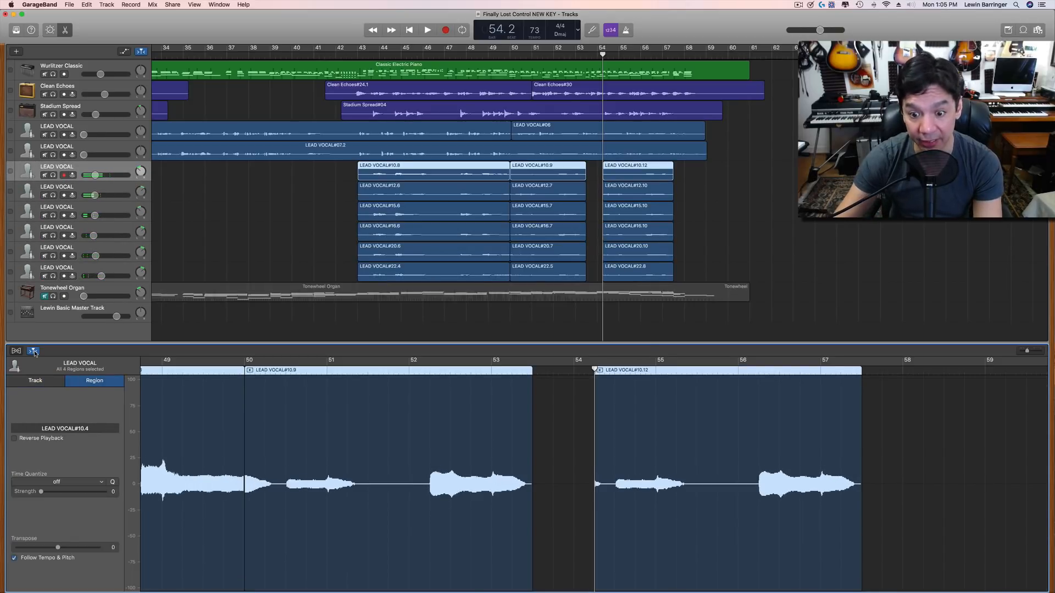
Trim the start of the topmost backing vocal's region after bar 54 past its leftover note tail, and check the tracks below it
{"action": "left_click", "coordinate": [567, 546]}
{"action": "left_click_drag", "start_coordinate": [595, 545], "coordinate": [606, 545]}
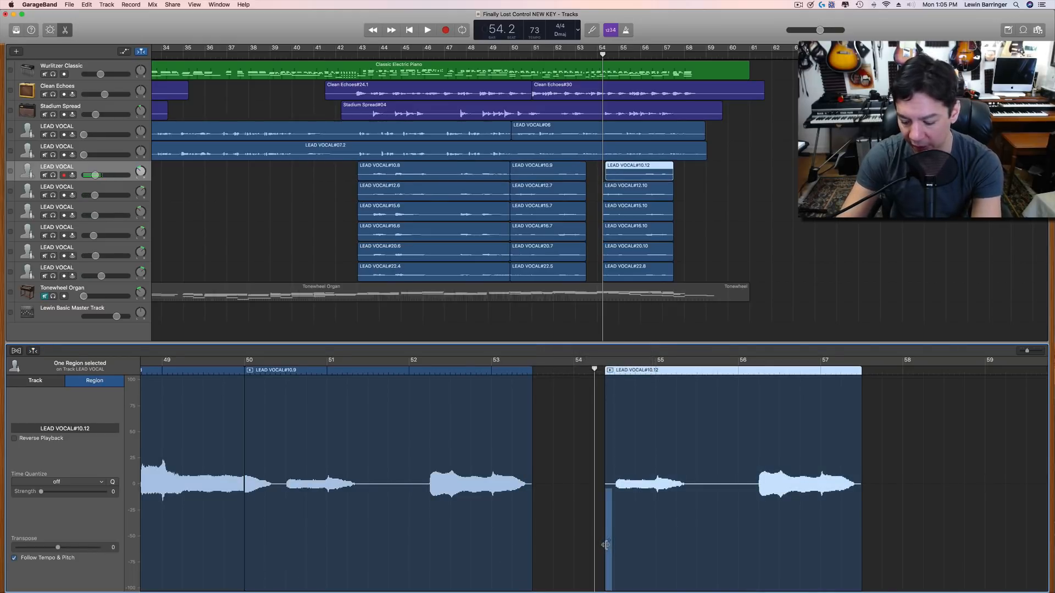
{"action": "key", "text": "Down"}
{"action": "key", "text": "Down"}
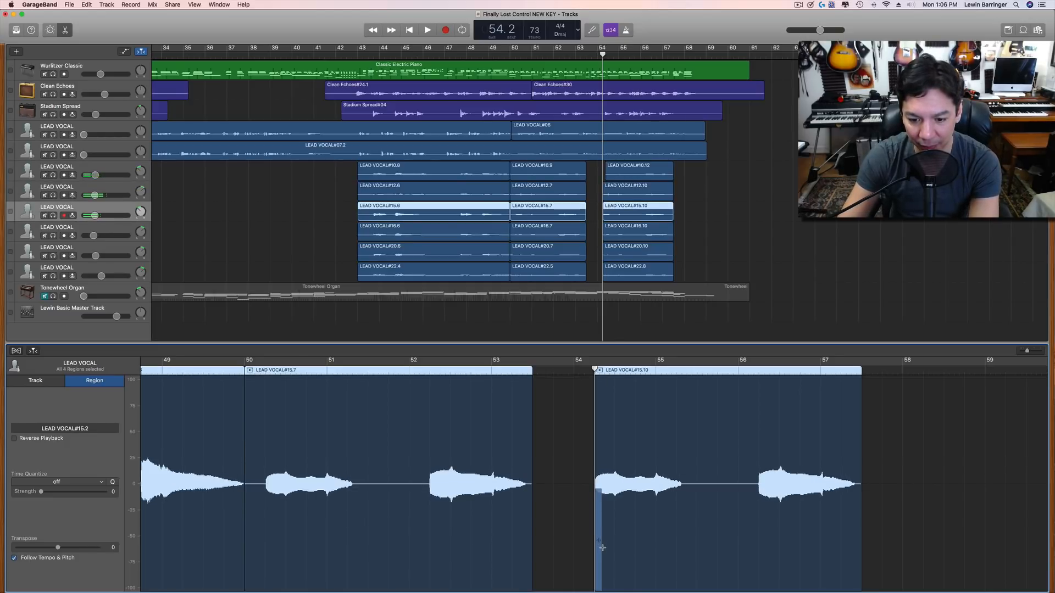
{"action": "mouse_move", "coordinate": [596, 549]}
{"action": "left_mouse_down"}
{"action": "mouse_move", "coordinate": [534, 549]}
{"action": "mouse_move", "coordinate": [594, 549]}
{"action": "left_mouse_up"}
{"action": "key", "text": "Down"}
{"action": "key", "text": "Down"}
{"action": "key", "text": "Down"}
{"action": "key", "text": "Down"}
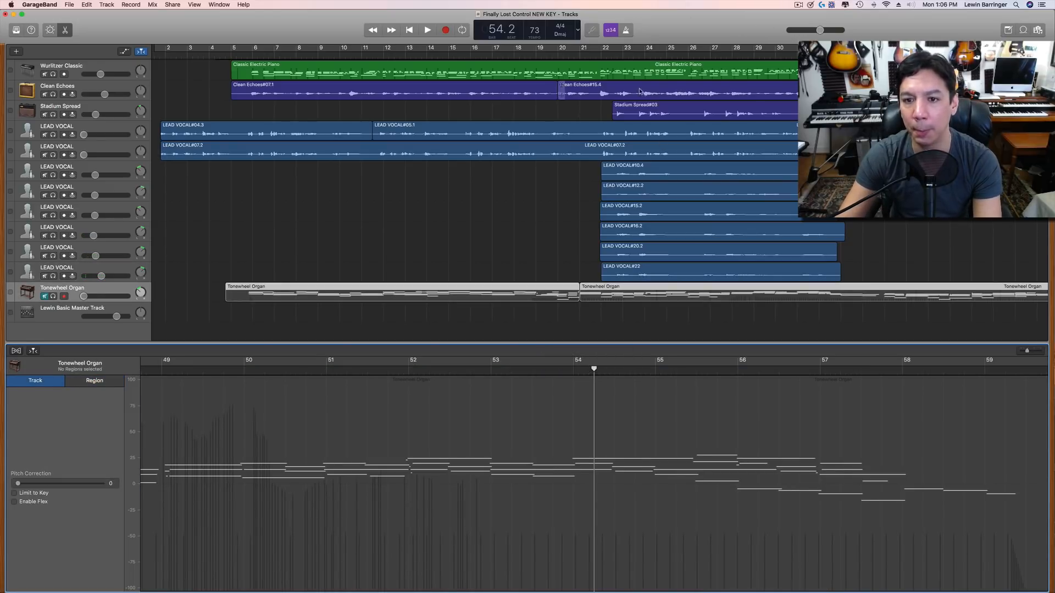
Play back the second chorus through the repeated closing phrases and stop at 58.1, with the topmost backing vocal track selected
{"action": "scroll", "coordinate": [624, 68], "scroll_direction": "up", "scroll_amount": 3}
{"action": "scroll", "coordinate": [625, 68], "scroll_direction": "right", "scroll_amount": 10}
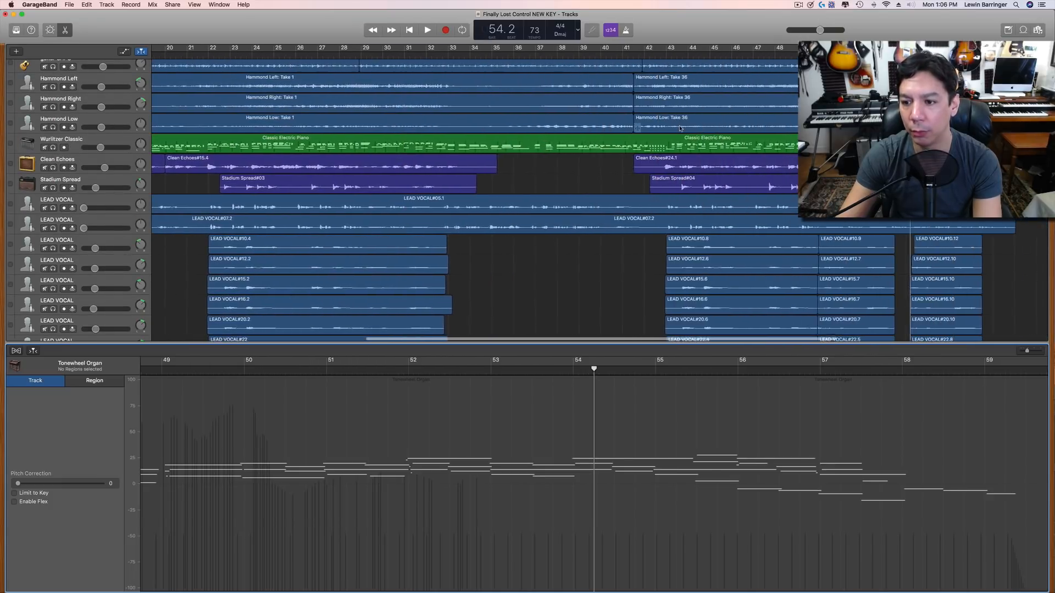
{"action": "key", "text": "space"}
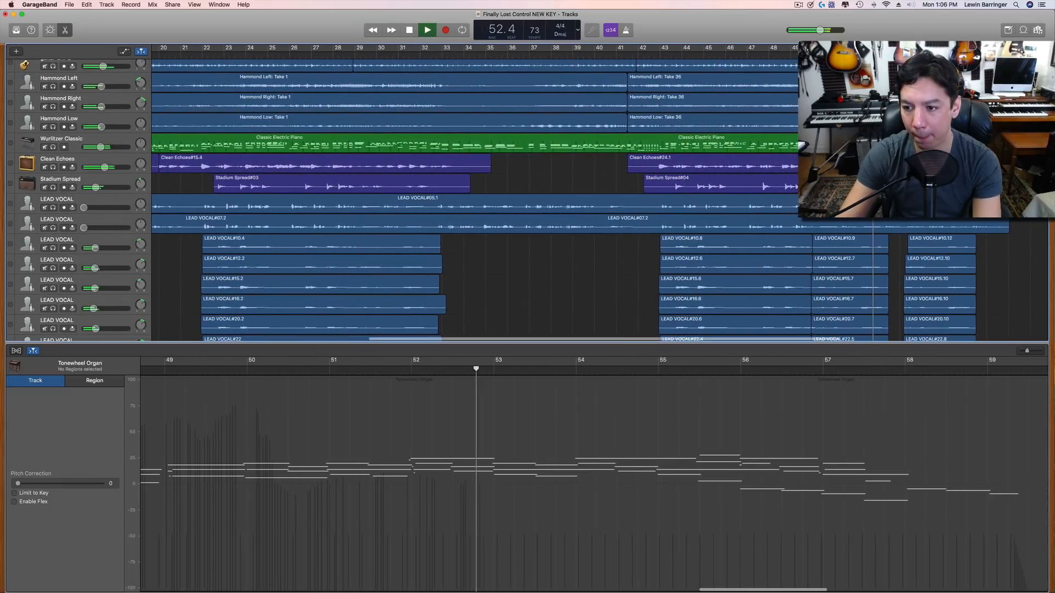
{"action": "left_click", "coordinate": [66, 241]}
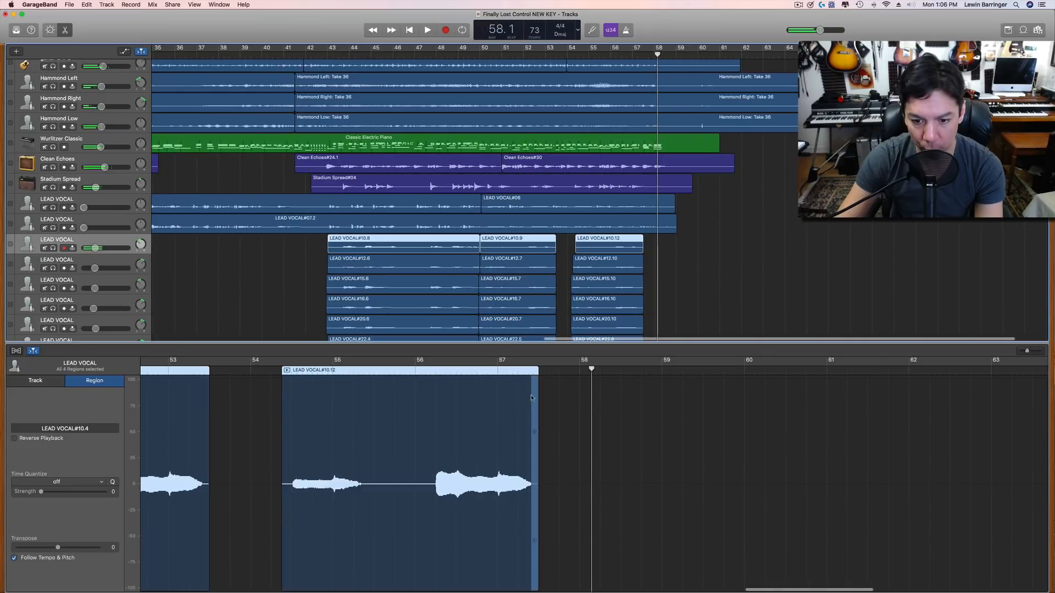
{"action": "key", "text": "space"}
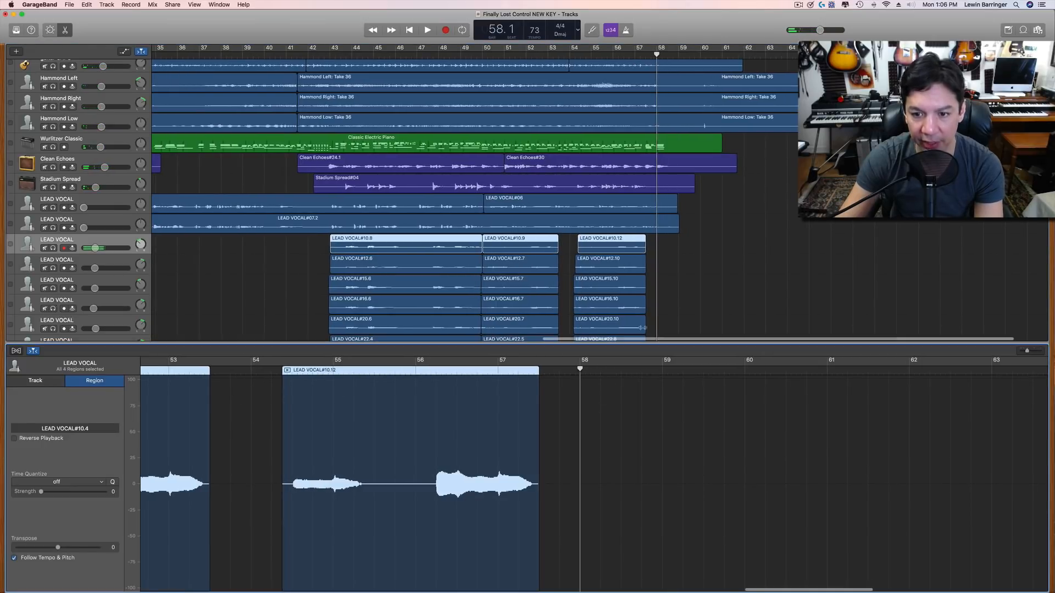
Paste a copy of the six vocal regions that start at bar 50 at 58.1
{"action": "left_click", "coordinate": [717, 277]}
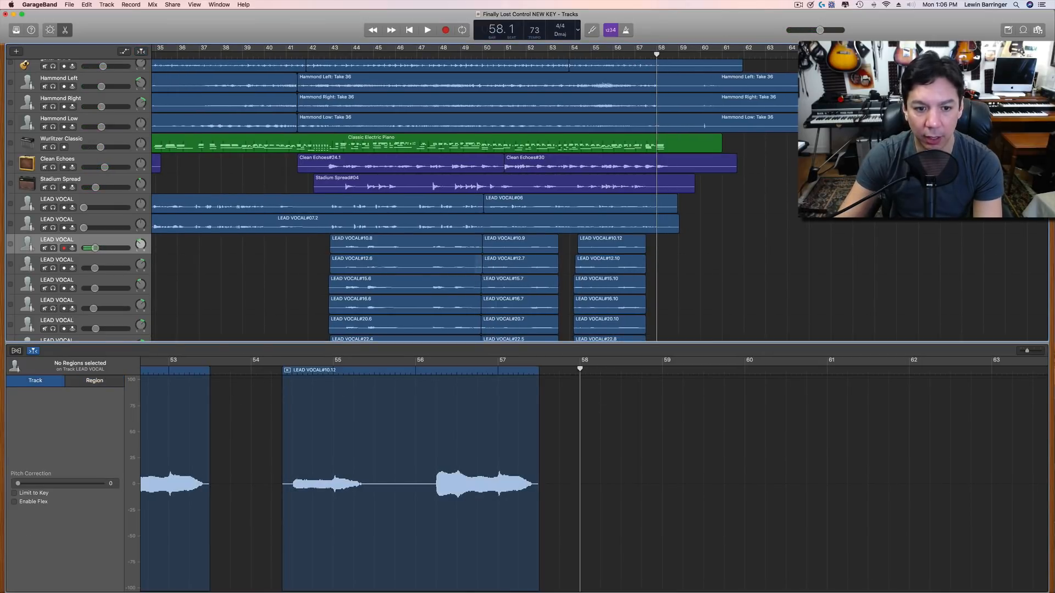
{"action": "scroll", "coordinate": [595, 209], "scroll_direction": "down", "scroll_amount": 2}
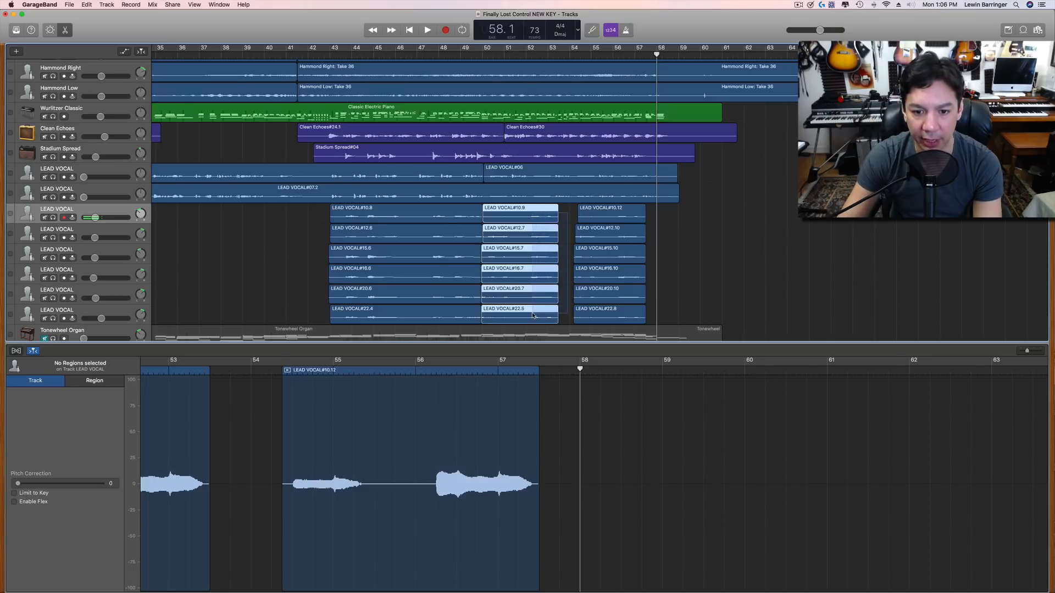
{"action": "left_click", "coordinate": [533, 315]}
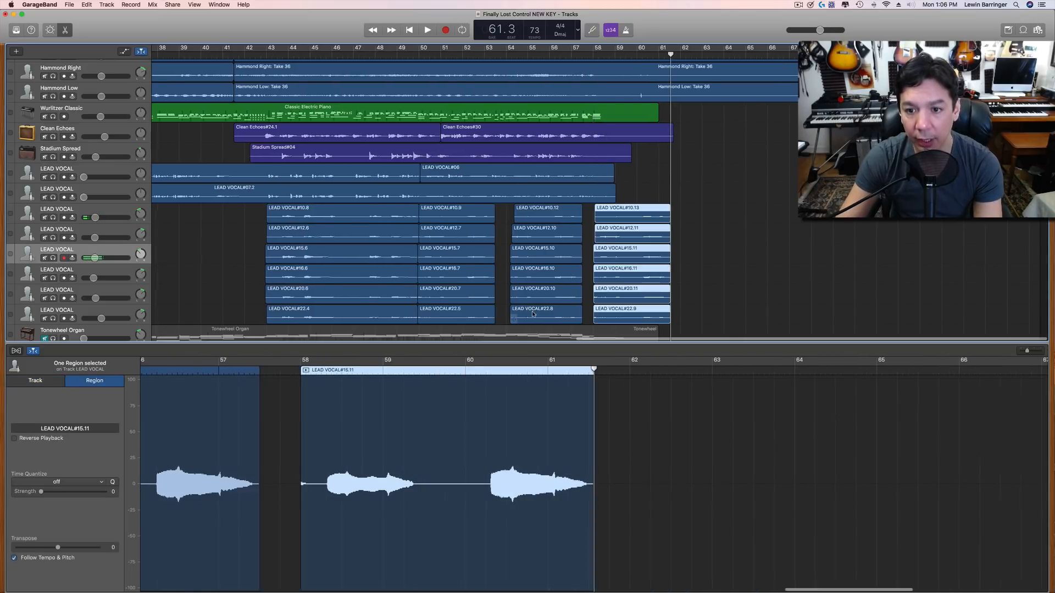
Place the playhead at 58.2, just before the first pasted phrase, and zoom in on the waveform there
{"action": "left_click", "coordinate": [321, 371]}
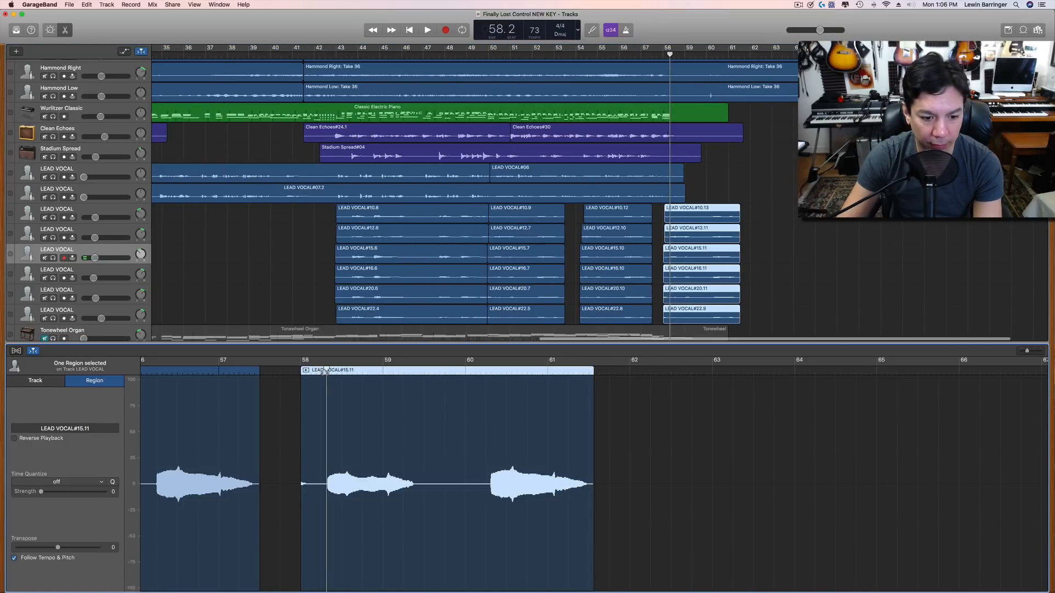
{"action": "left_click", "coordinate": [1039, 351]}
{"action": "left_click", "coordinate": [1038, 351]}
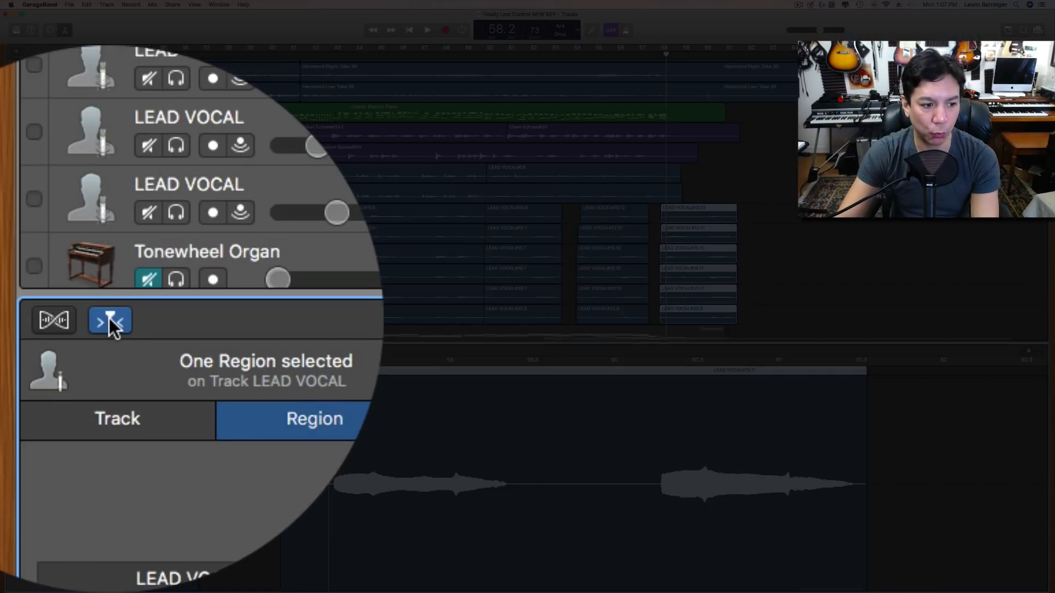
Turn off Catch Playhead in the waveform editor, play on from 58.2, and turn it back on before stopping
{"action": "left_click", "coordinate": [33, 352]}
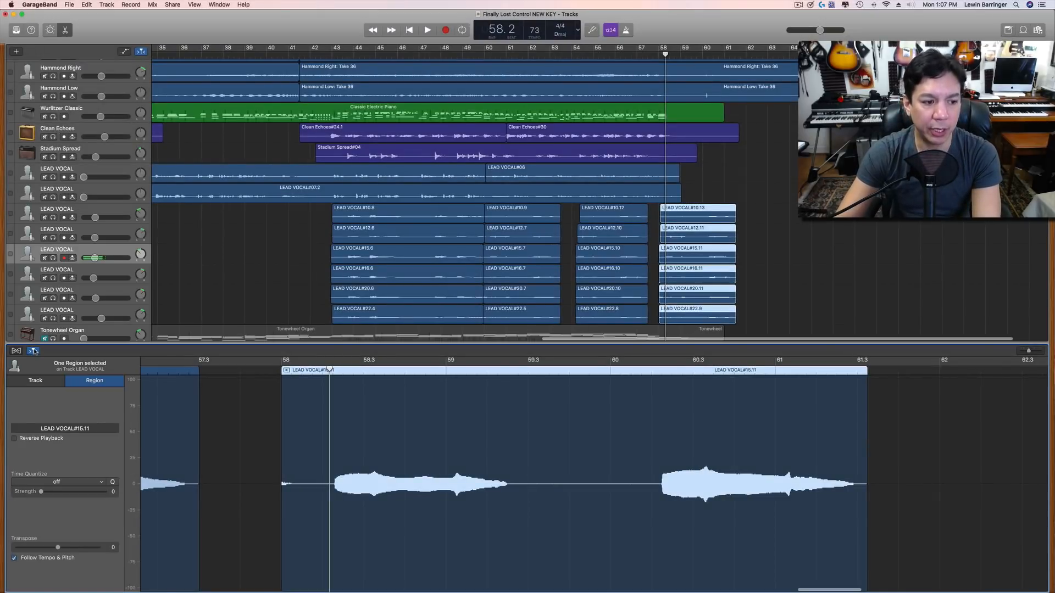
{"action": "key", "text": "space"}
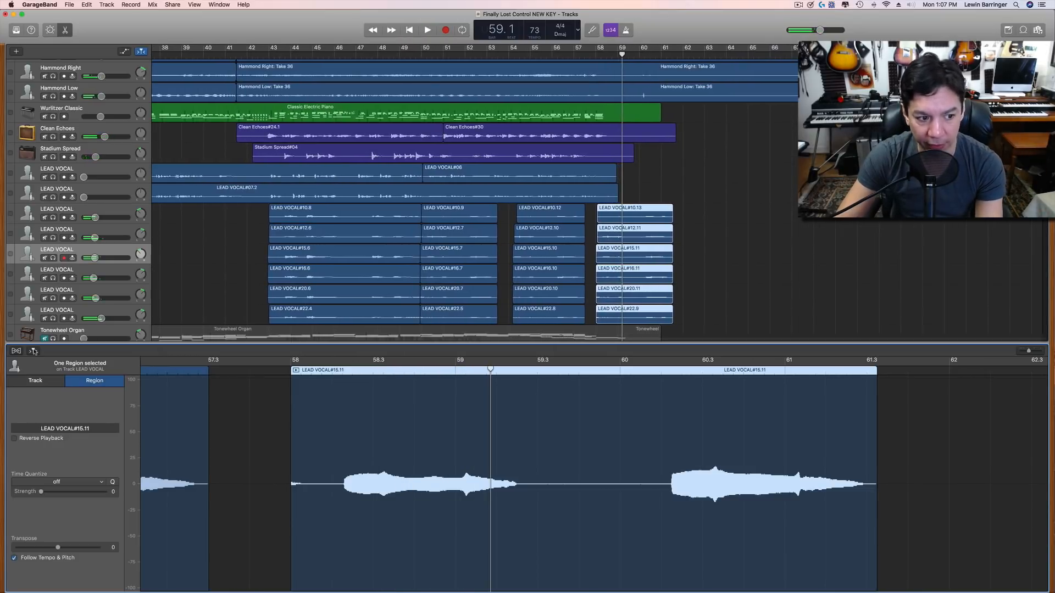
{"action": "left_click", "coordinate": [33, 352]}
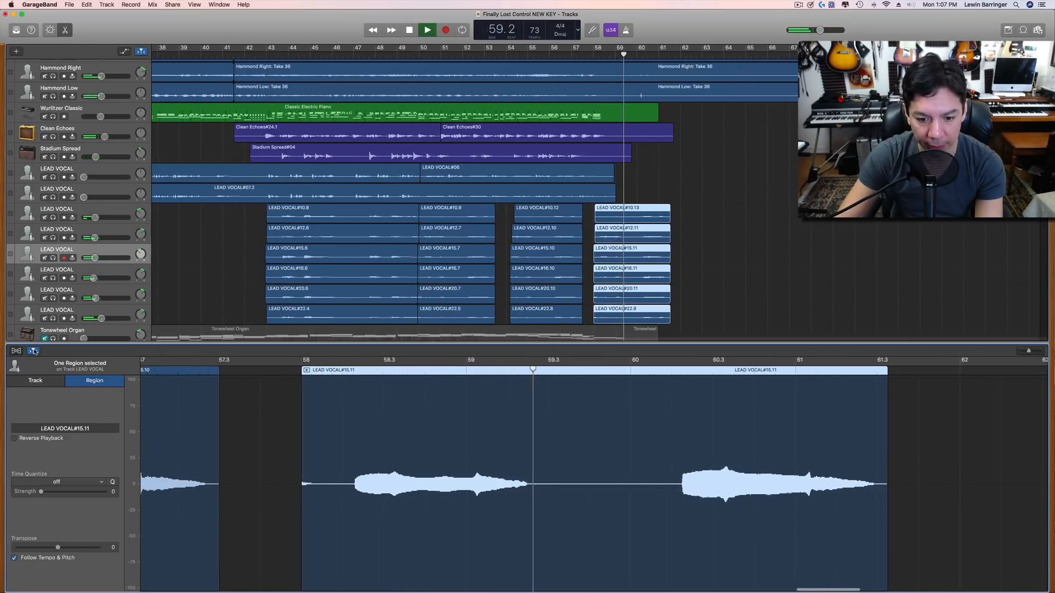
{"action": "key", "text": "space"}
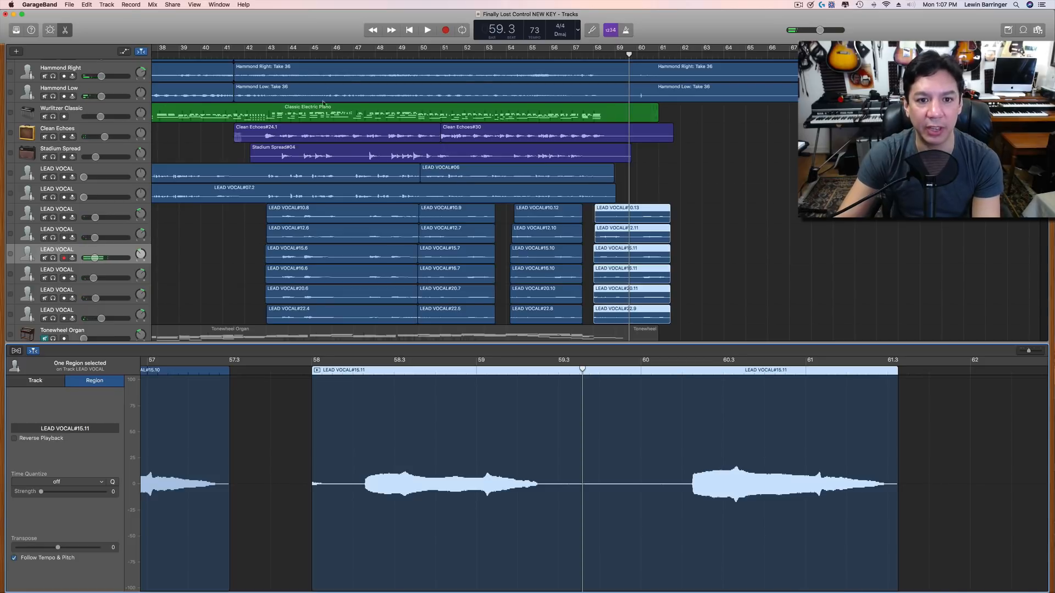
Compare the waveform view with Catch Playhead on and off by moving the playhead to 41.1, 38.3 and 45.4
{"action": "left_click", "coordinate": [223, 55]}
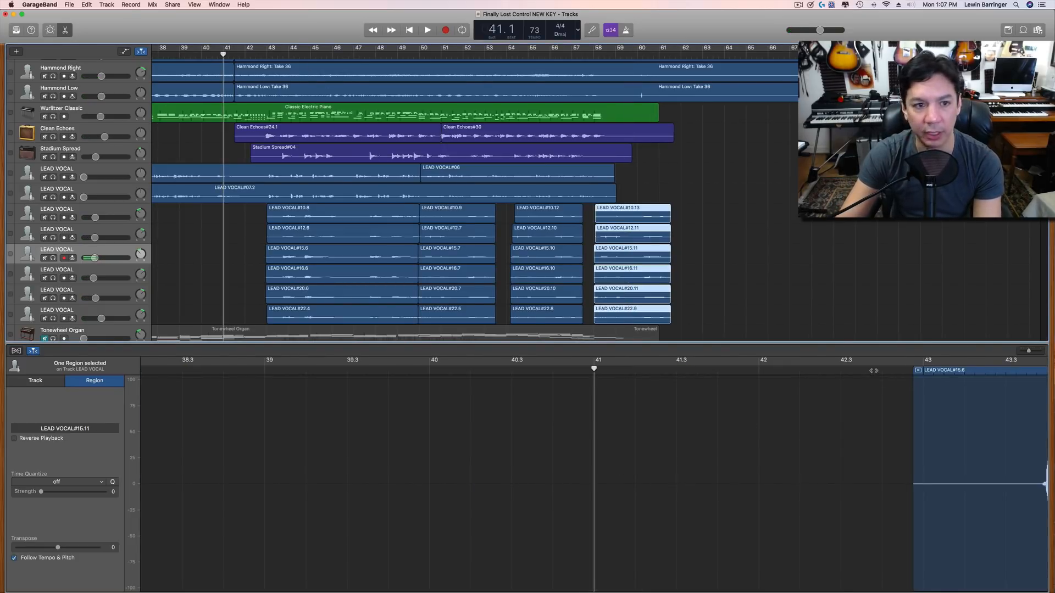
{"action": "left_click", "coordinate": [261, 54]}
{"action": "left_click", "coordinate": [192, 368]}
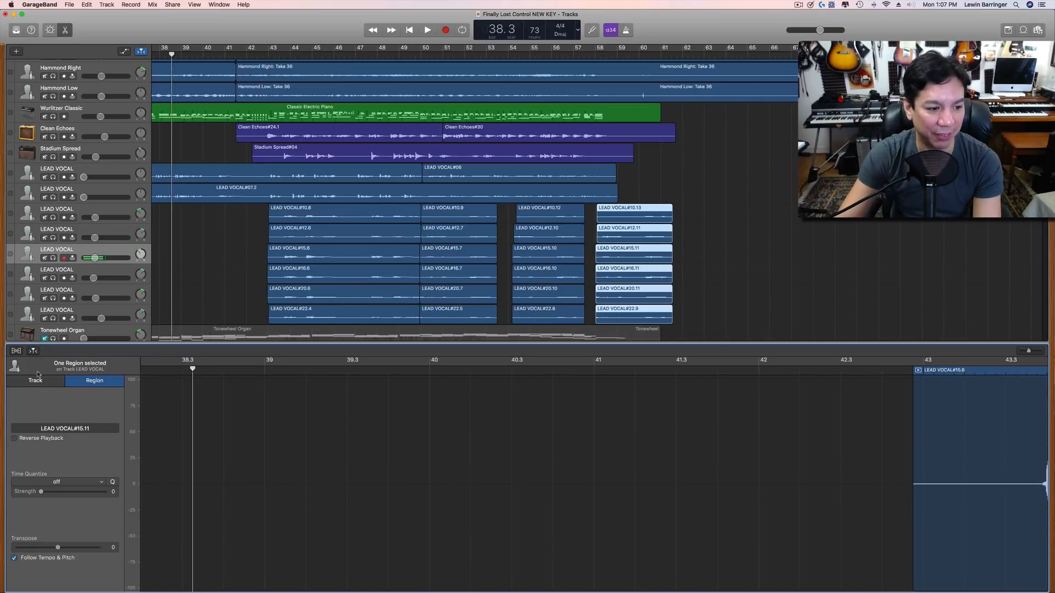
{"action": "left_click", "coordinate": [325, 55]}
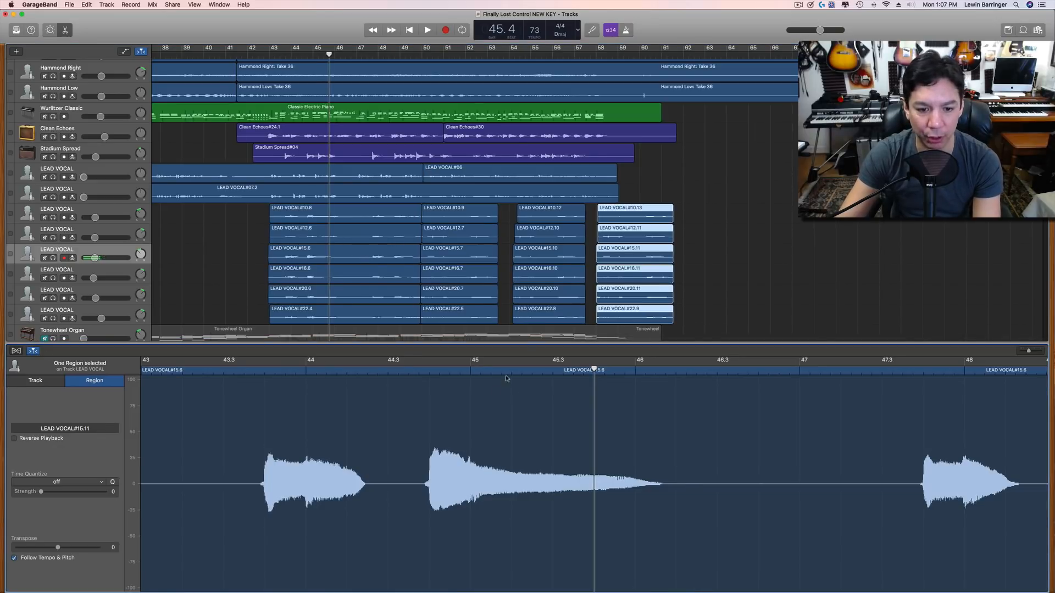
{"action": "left_click", "coordinate": [33, 351]}
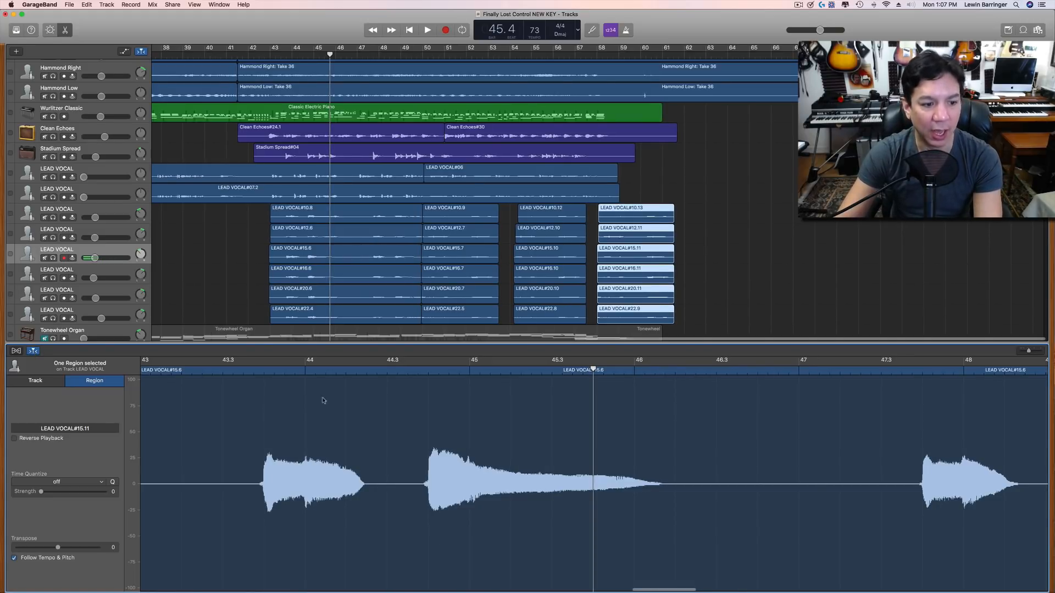
Place the playhead at 58.2, between the leftover note tail and the first phrase of the regions pasted after bar 58
{"action": "left_click", "coordinate": [594, 54]}
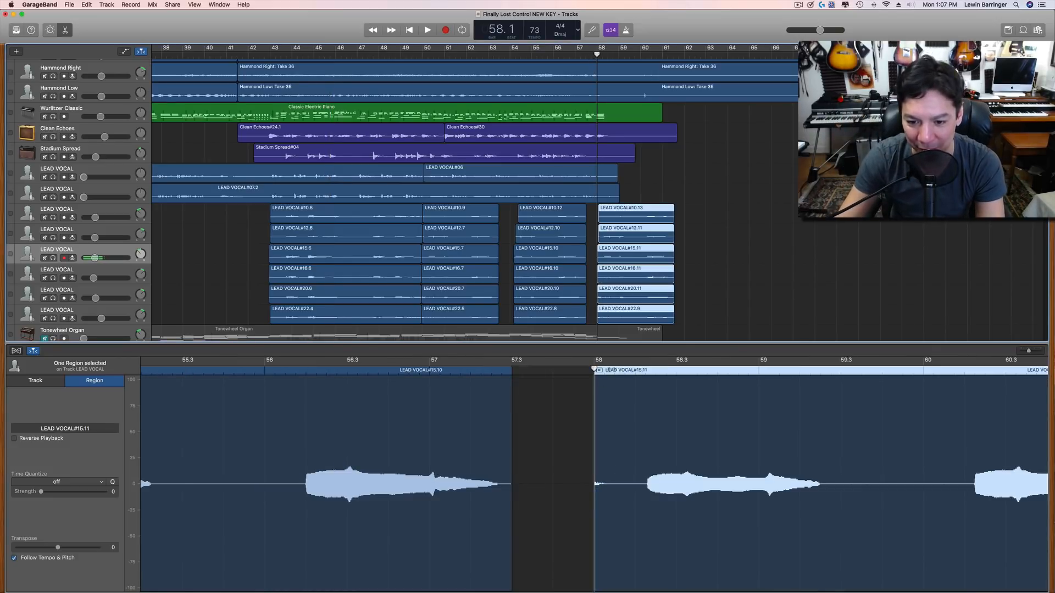
{"action": "left_click_drag", "start_coordinate": [612, 372], "coordinate": [626, 373]}
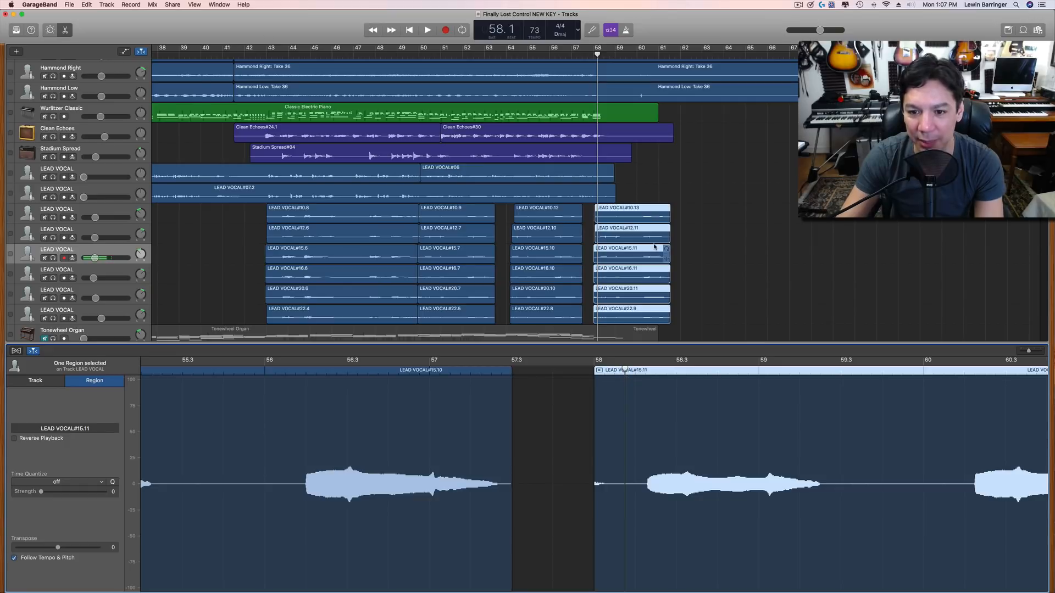
{"action": "key", "text": "Up"}
{"action": "key", "text": "Up"}
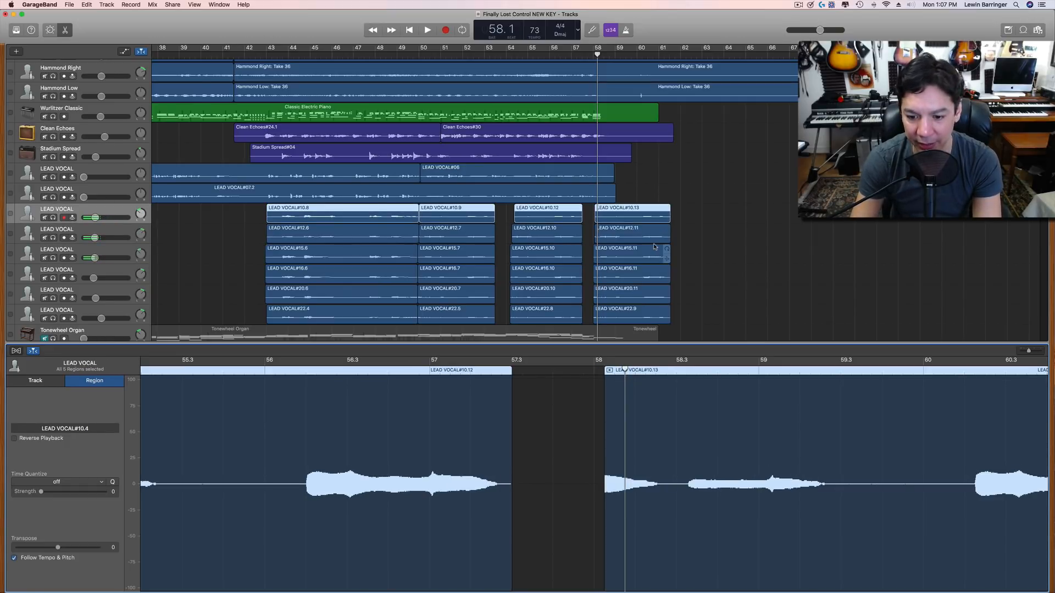
{"action": "key", "text": "Down"}
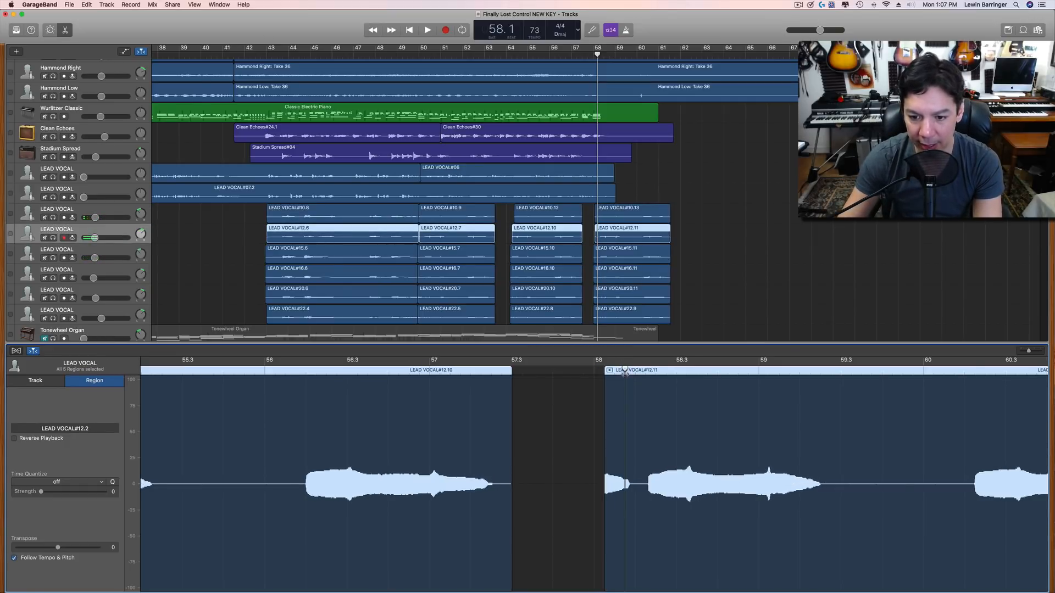
{"action": "left_click_drag", "start_coordinate": [625, 369], "coordinate": [634, 370]}
Check the cut position at 58.2 against the waveforms on all six backing vocal tracks
{"action": "key", "text": "Up"}
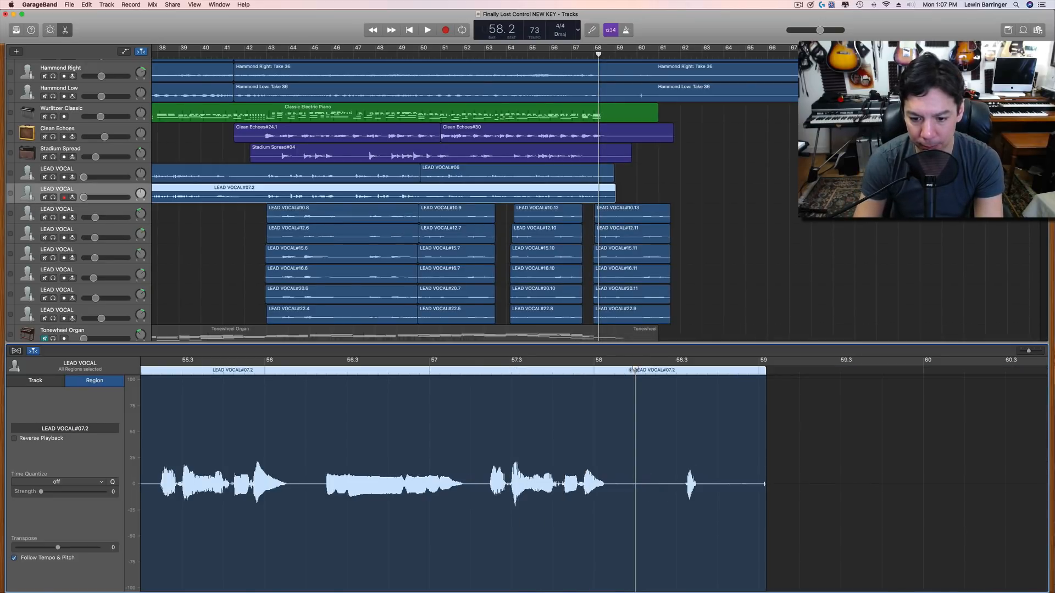
{"action": "key", "text": "Down"}
{"action": "key", "text": "Down"}
{"action": "key", "text": "Down"}
{"action": "key", "text": "Down"}
{"action": "key", "text": "Down"}
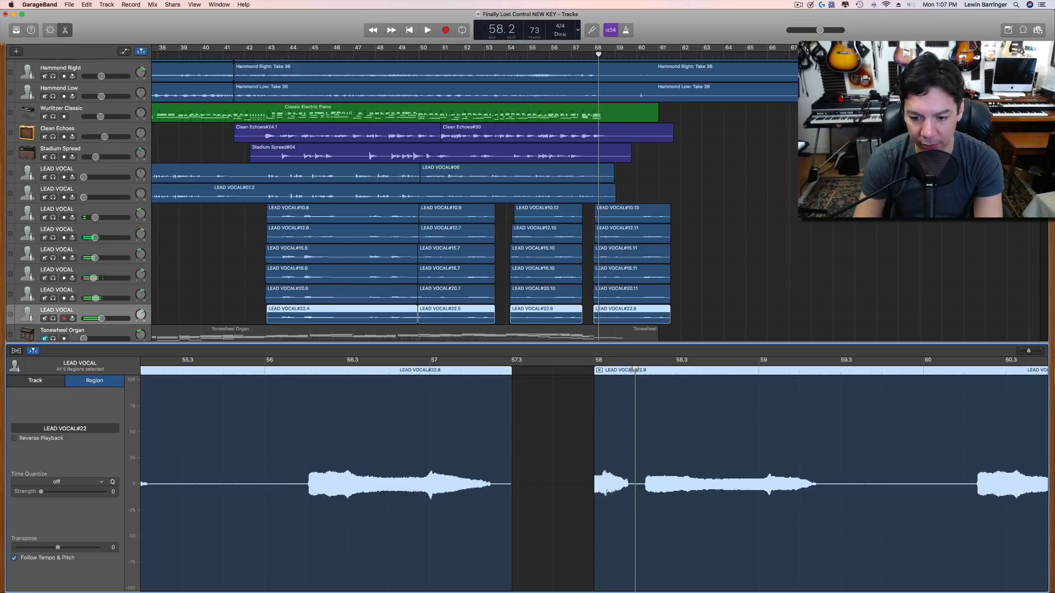
{"action": "key", "text": "Up"}
{"action": "key", "text": "Up"}
{"action": "key", "text": "Up"}
{"action": "key", "text": "Up"}
{"action": "key", "text": "Up"}
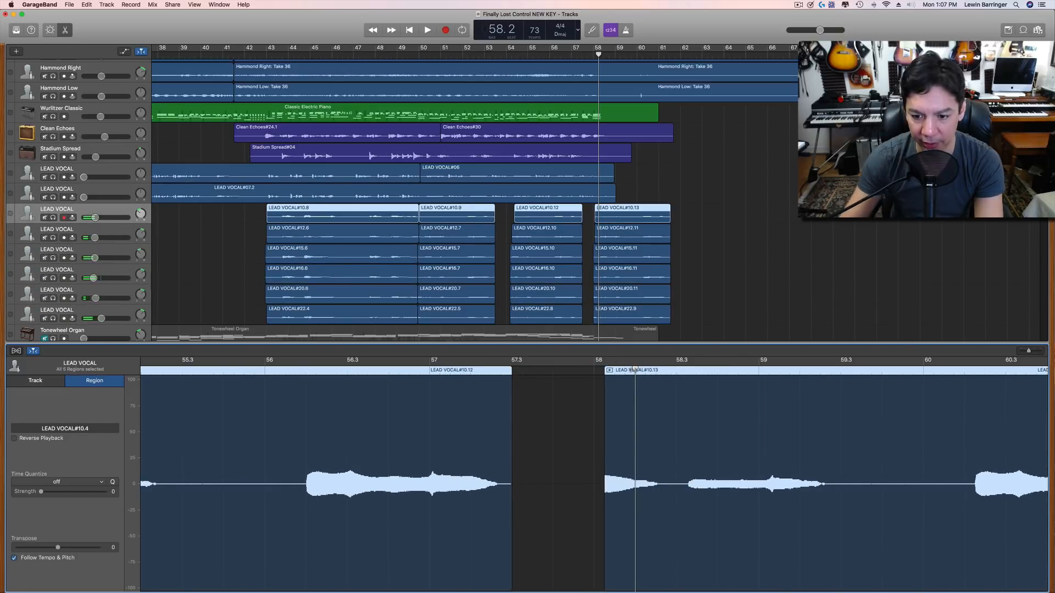
Cut off and delete the leftover tails before 58.2 on all six backing vocals, and trim the first one's start to just before its phrase
{"action": "left_click_drag", "start_coordinate": [710, 212], "coordinate": [627, 313]}
{"action": "key", "text": "super+t"}
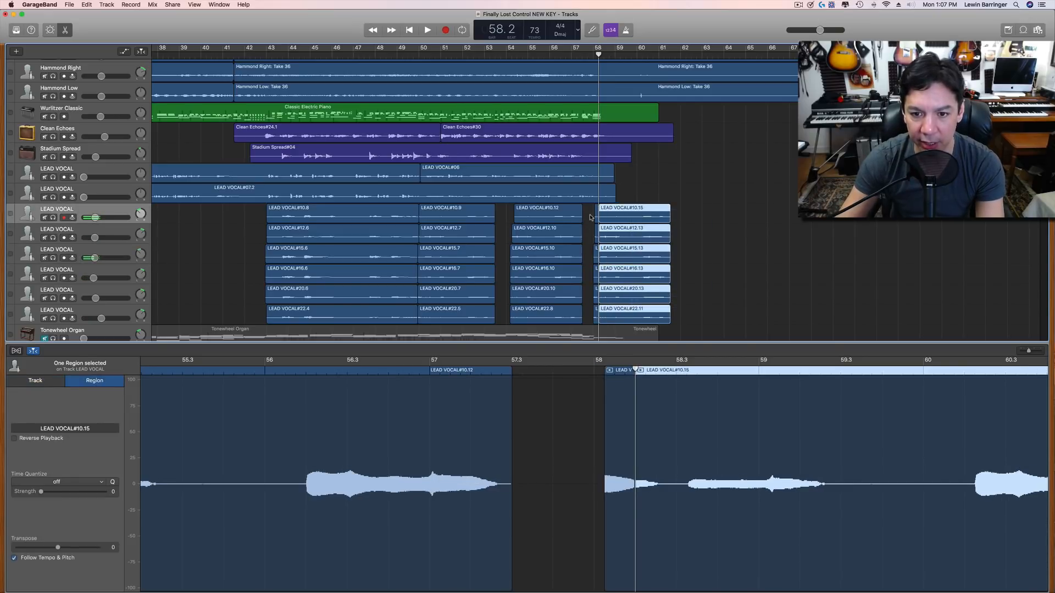
{"action": "left_click_drag", "start_coordinate": [591, 218], "coordinate": [596, 318]}
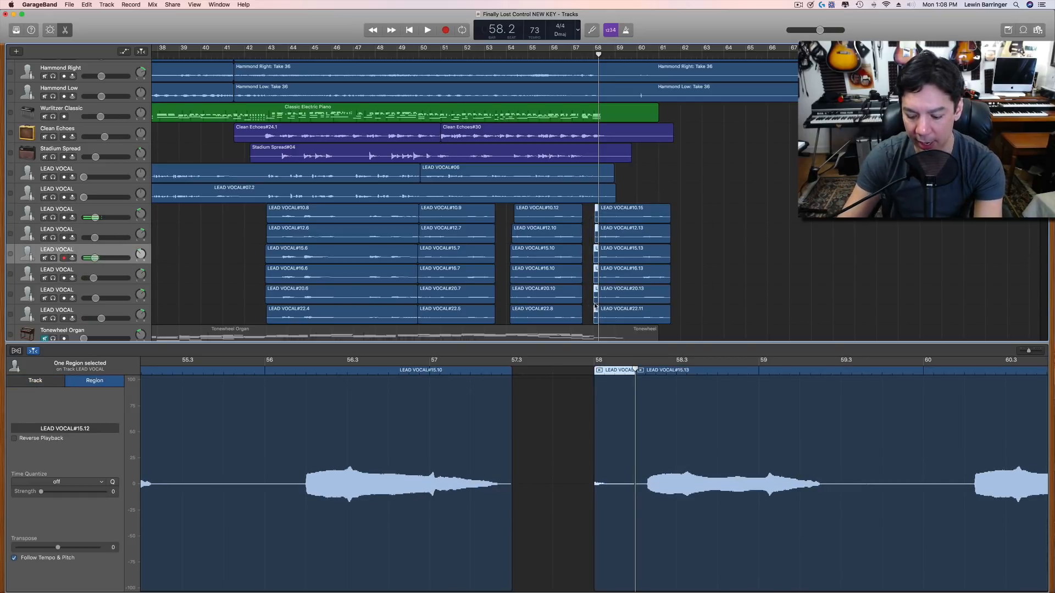
{"action": "key", "text": "Delete"}
{"action": "left_click", "coordinate": [625, 213]}
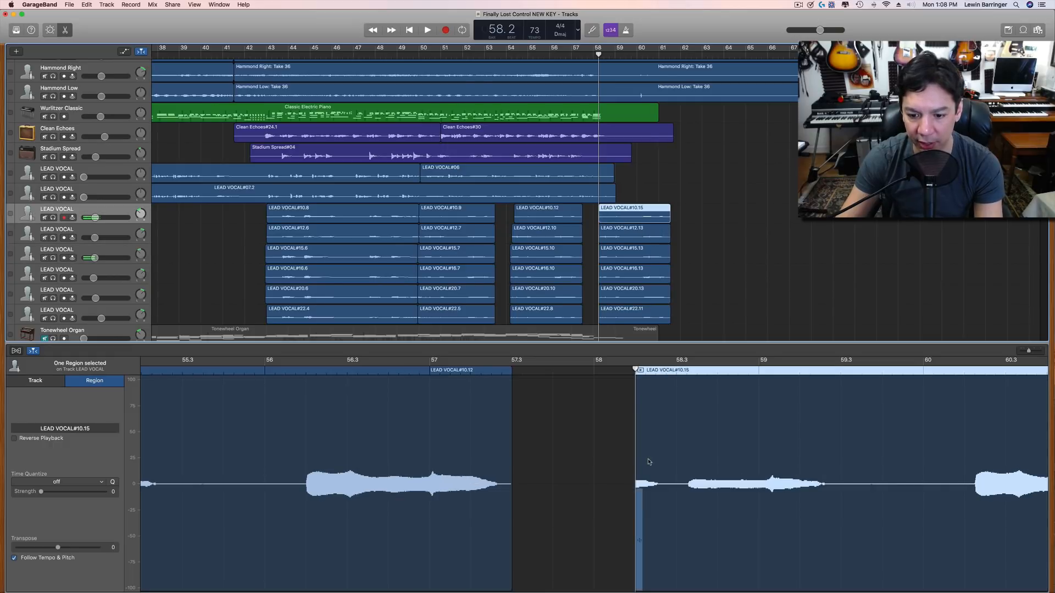
{"action": "left_click_drag", "start_coordinate": [636, 540], "coordinate": [665, 542]}
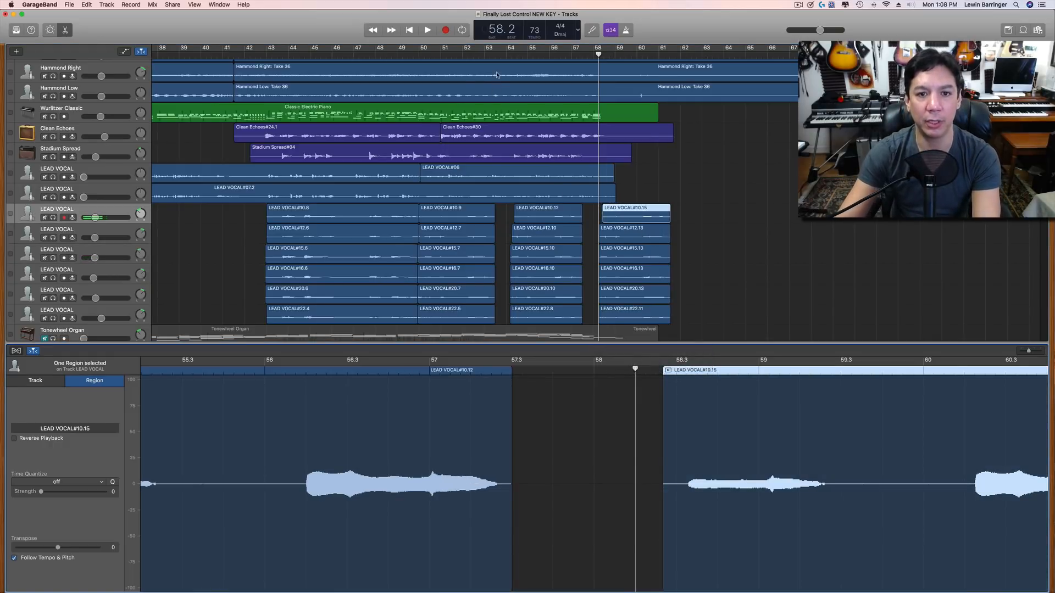
Play the song's ending from around bar 54 to check the trimmed backing vocal phrases through bar 61
{"action": "key", "text": "comma"}
{"action": "key", "text": "comma"}
{"action": "key", "text": "comma"}
{"action": "key", "text": "comma"}
{"action": "key", "text": "space"}
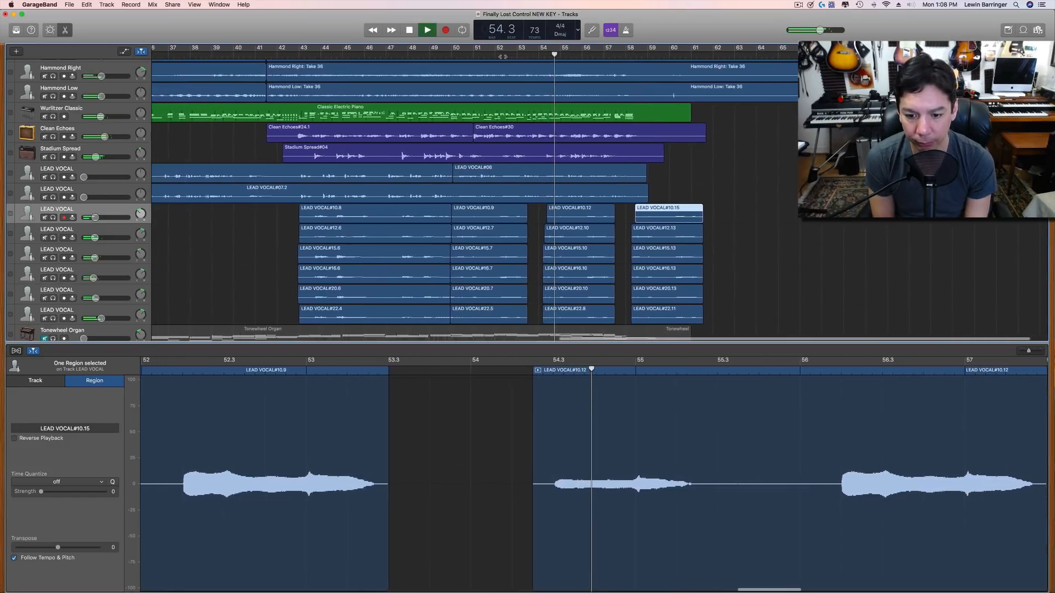
{"action": "left_click", "coordinate": [112, 234]}
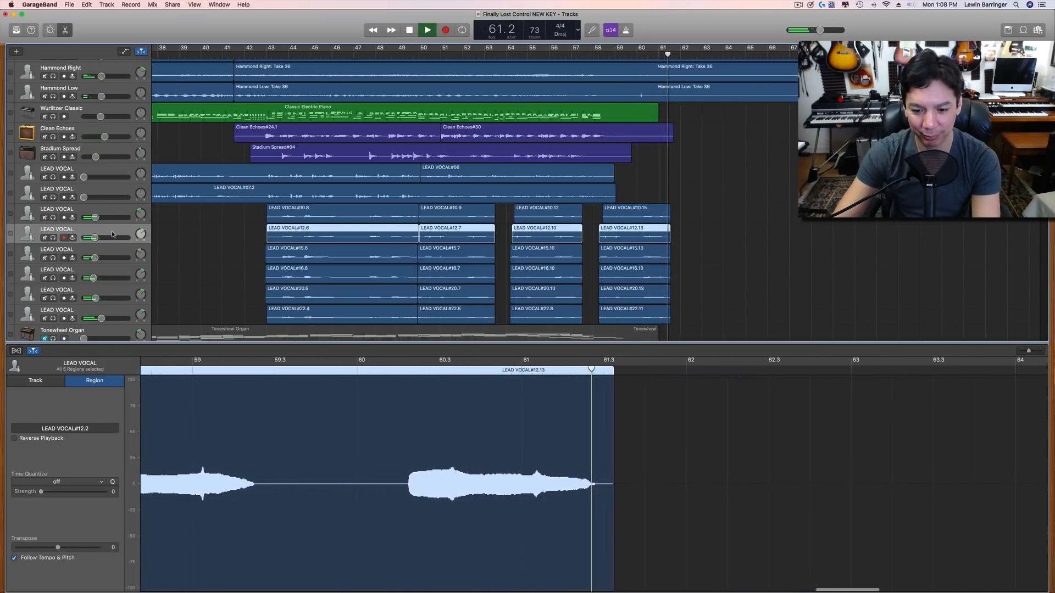
{"action": "key", "text": "space"}
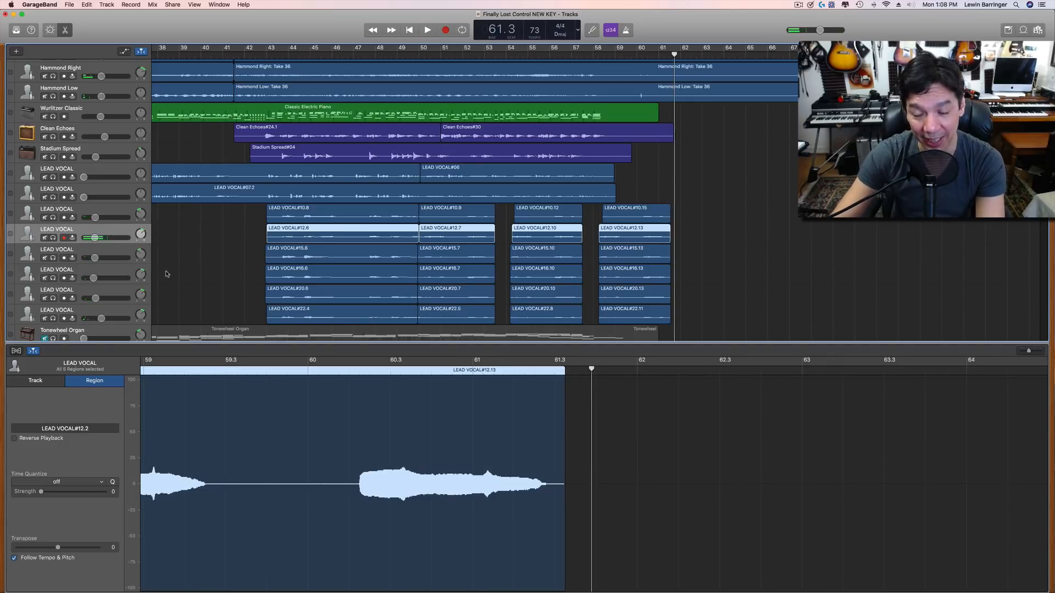
Solo only the Hammond Left, Hammond Right and Hammond Low tracks, with the playhead at 60.3
{"action": "scroll", "coordinate": [751, 211], "scroll_direction": "down", "scroll_amount": 3}
{"action": "scroll", "coordinate": [751, 210], "scroll_direction": "up", "scroll_amount": 8}
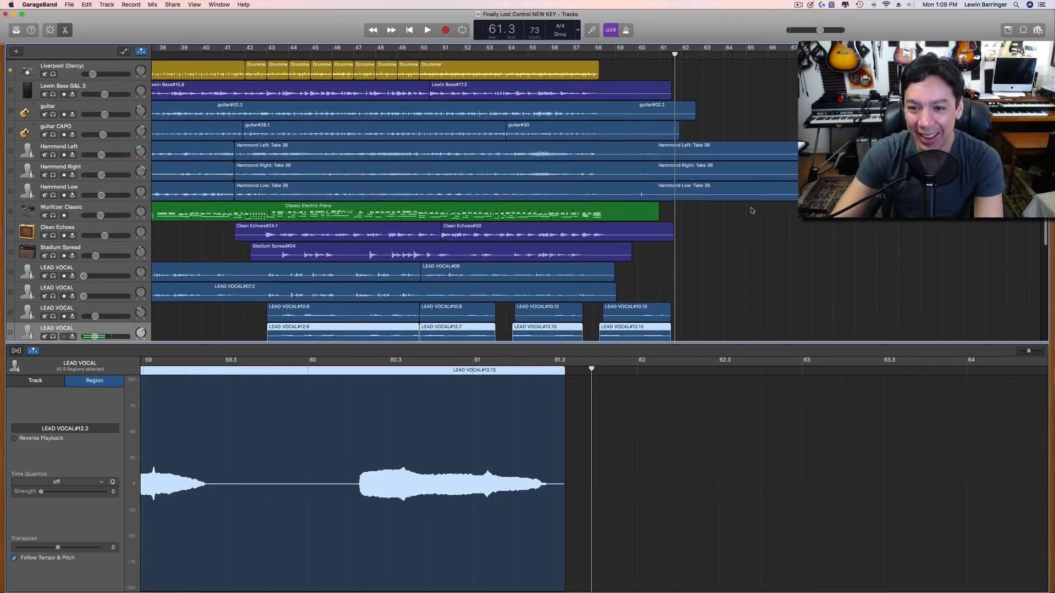
{"action": "key", "text": "comma"}
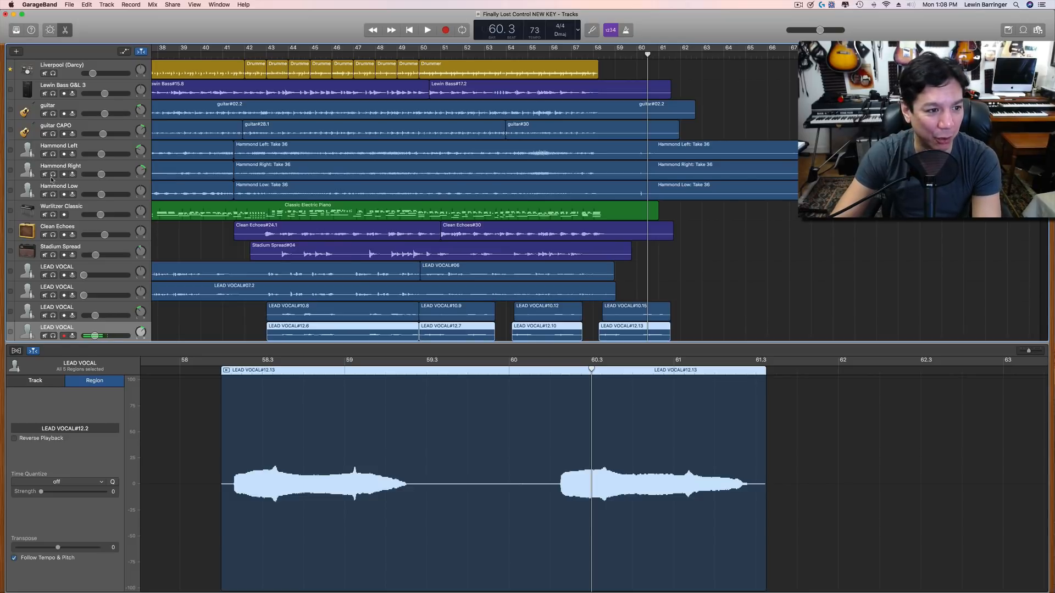
{"action": "left_click_drag", "start_coordinate": [52, 175], "coordinate": [56, 221]}
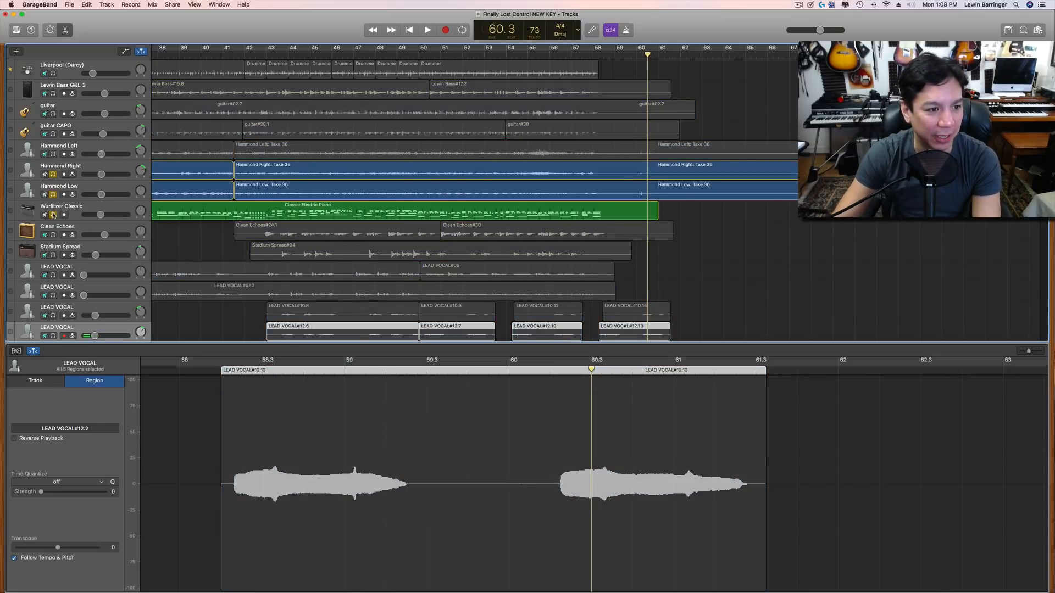
{"action": "left_click", "coordinate": [53, 215]}
{"action": "left_click", "coordinate": [53, 154]}
Play the soloed Hammond tracks from about bar 59 and examine Hammond Left's waveform around 60.2 for unwanted noise
{"action": "key", "text": "space"}
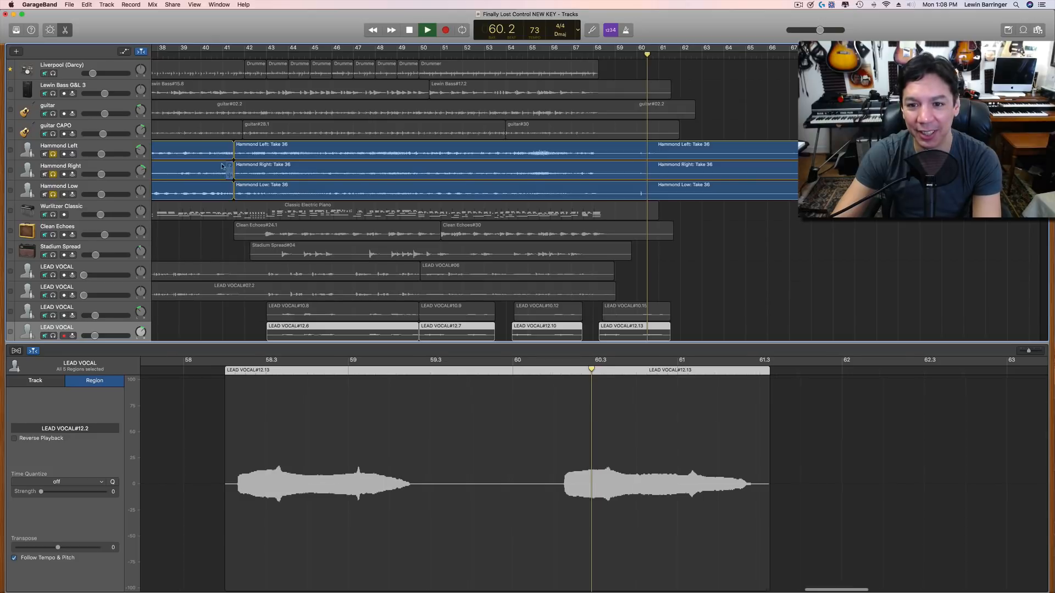
{"action": "left_click", "coordinate": [616, 57]}
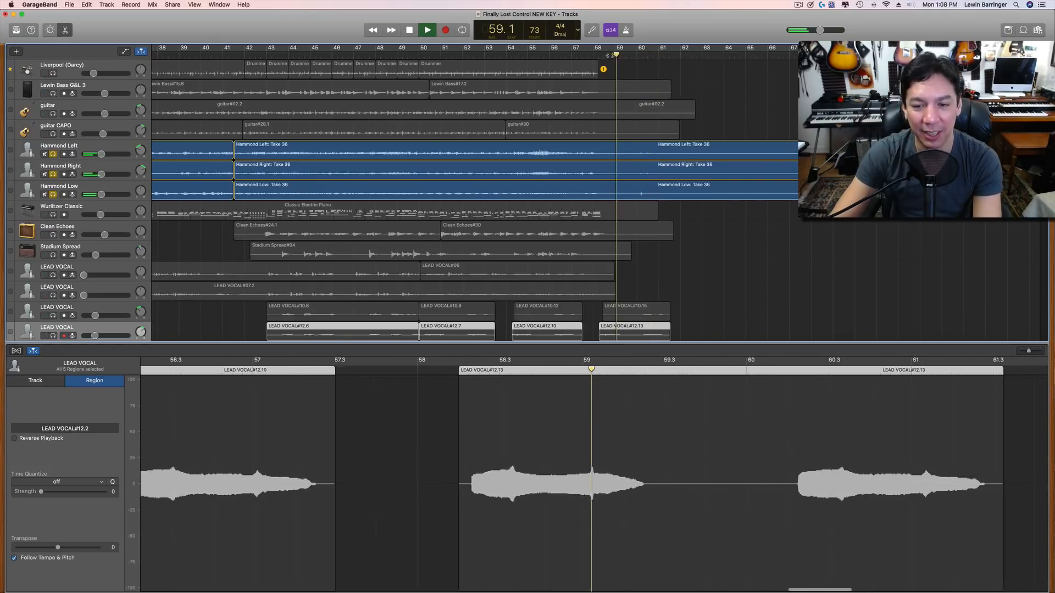
{"action": "left_click", "coordinate": [99, 147]}
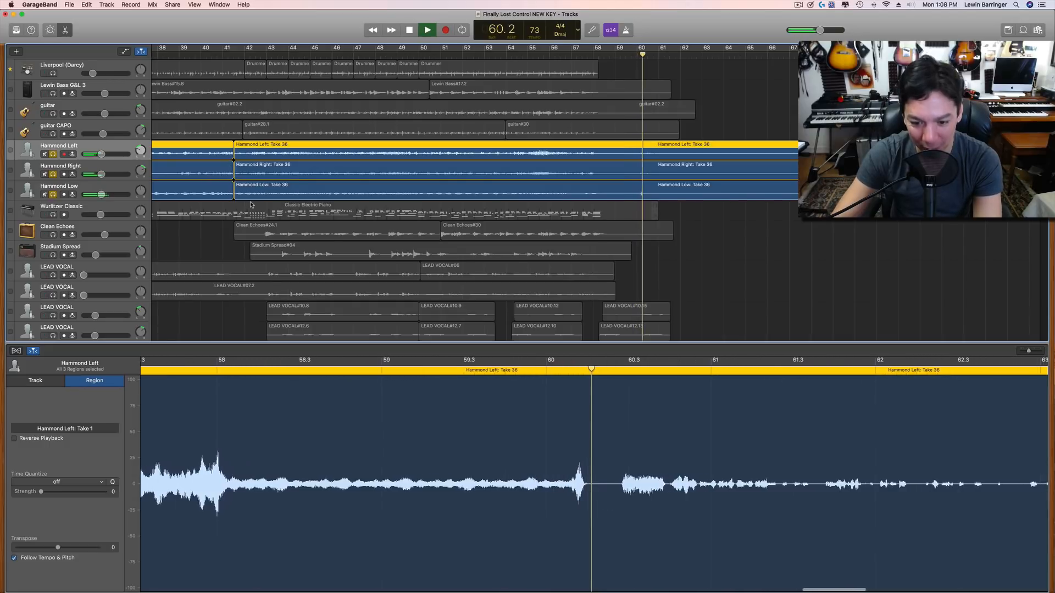
{"action": "key", "text": "space"}
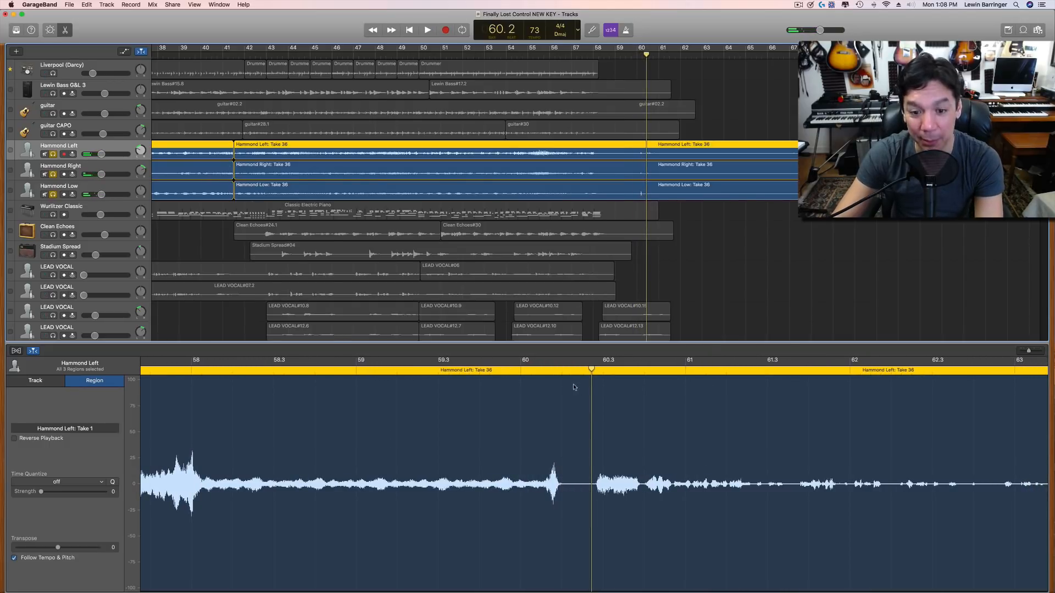
{"action": "key", "text": "space"}
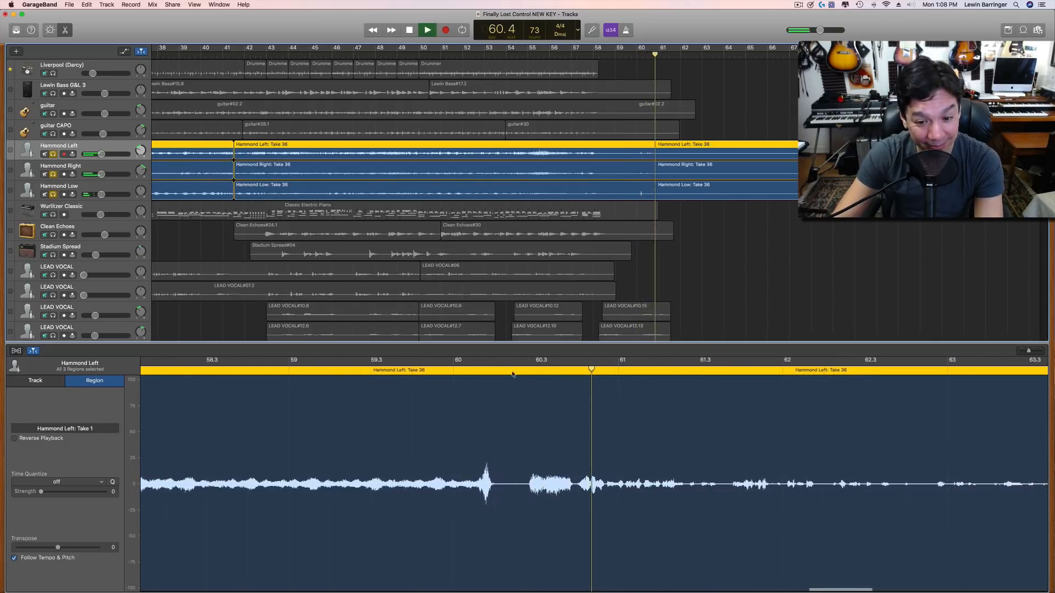
Split the final regions of all three Hammond tracks at 60.2, in the silent gap, and delete everything after it
{"action": "left_click_drag", "start_coordinate": [456, 373], "coordinate": [445, 376]}
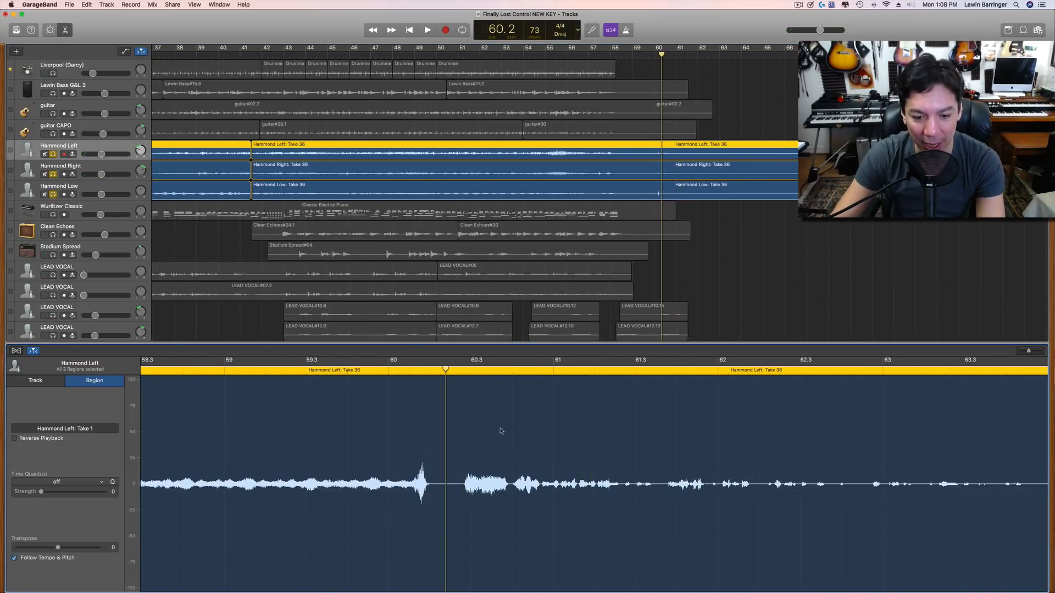
{"action": "left_click", "coordinate": [765, 211]}
{"action": "left_click", "coordinate": [759, 148]}
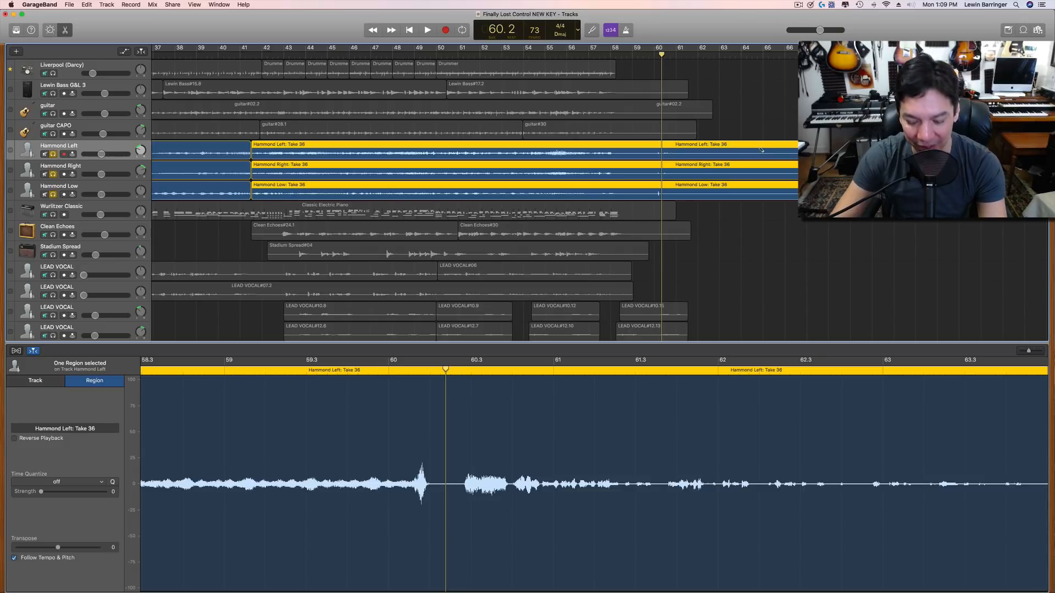
{"action": "key", "text": "Delete"}
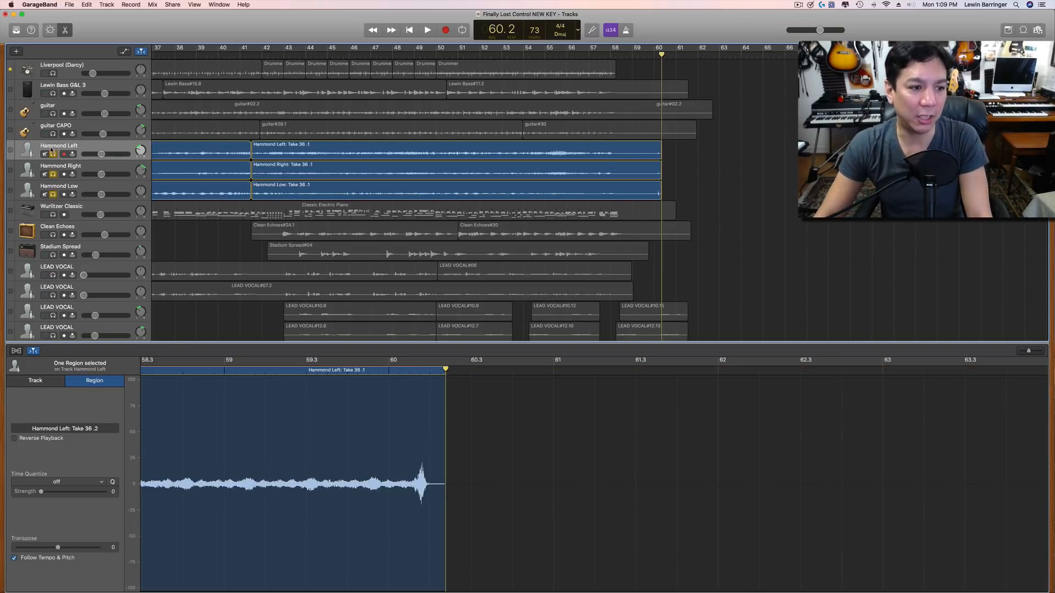
Turn off solo on the Hammond Left, Hammond Right and Hammond Low tracks
{"action": "left_click", "coordinate": [53, 154]}
{"action": "left_click", "coordinate": [52, 174]}
{"action": "left_click", "coordinate": [54, 194]}
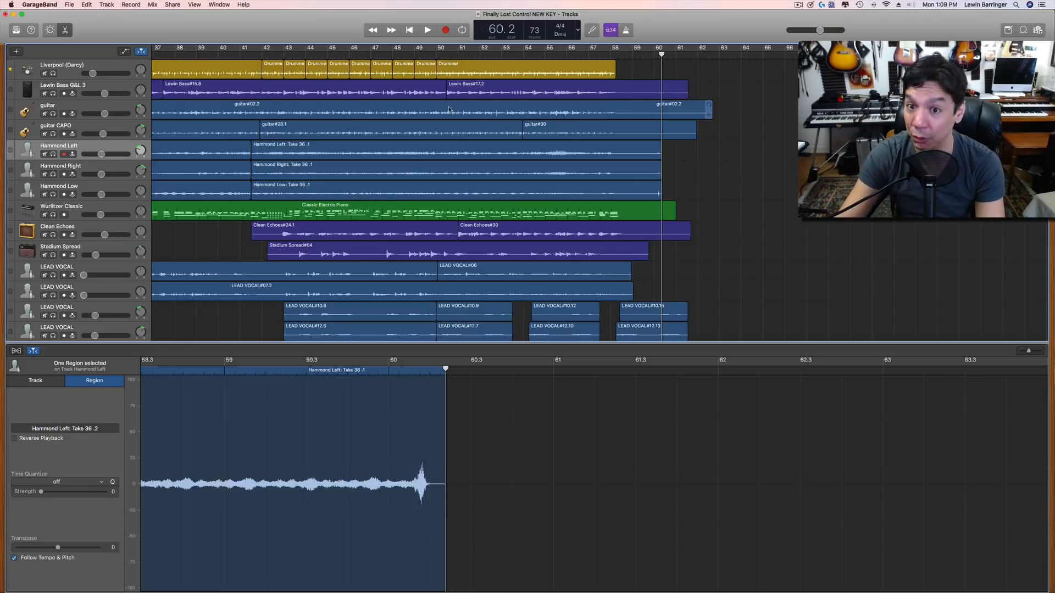
Mute the six backing vocal tracks and the second lead vocal track, leaving only the first lead vocal audible
{"action": "scroll", "coordinate": [496, 150], "scroll_direction": "down", "scroll_amount": 5}
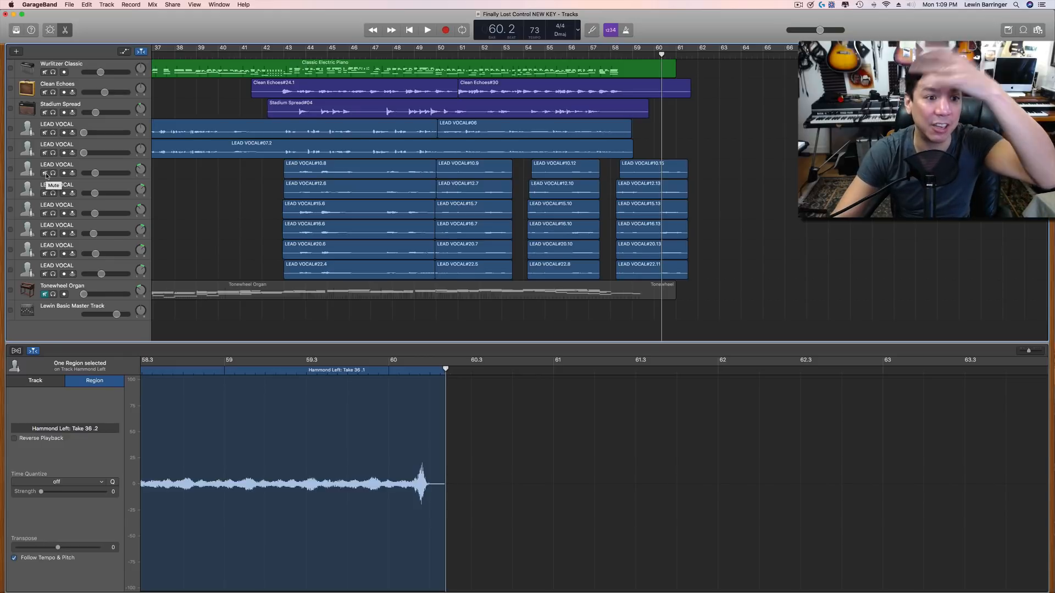
{"action": "left_click_drag", "start_coordinate": [45, 173], "coordinate": [39, 266]}
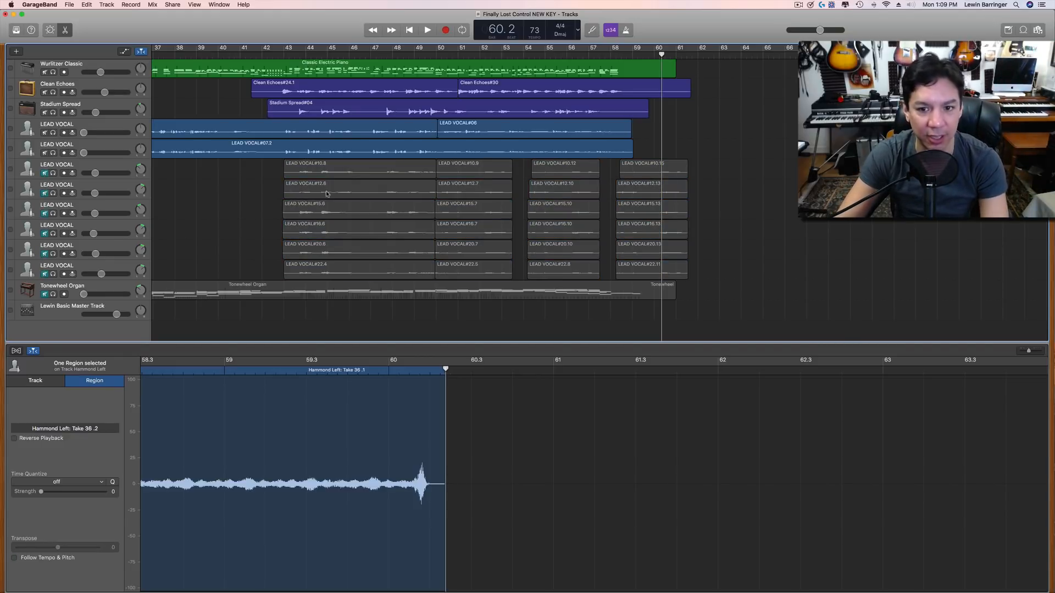
{"action": "scroll", "coordinate": [333, 192], "scroll_direction": "left", "scroll_amount": 15}
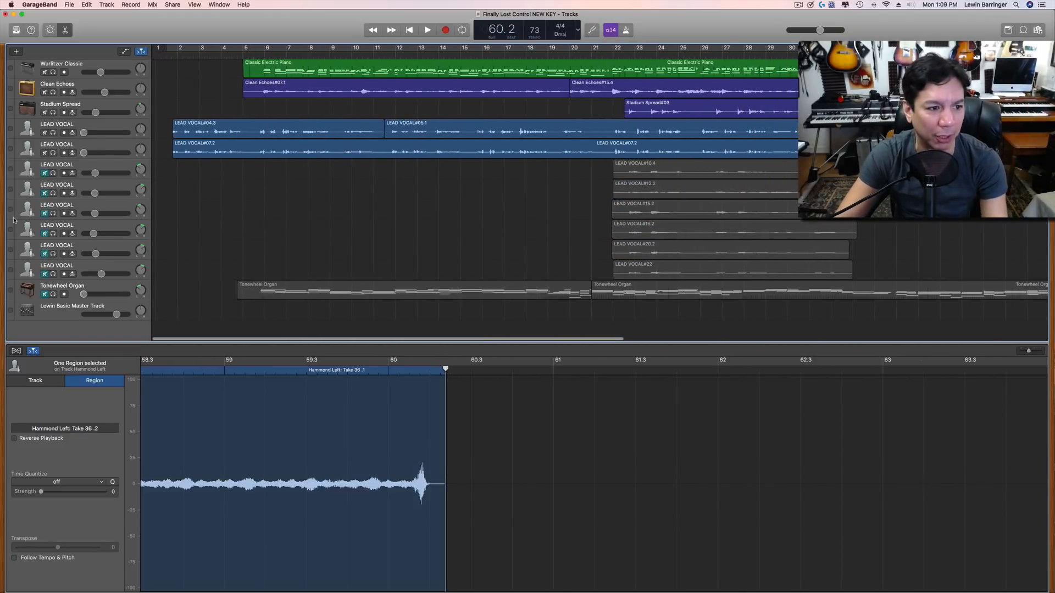
{"action": "left_click", "coordinate": [44, 153]}
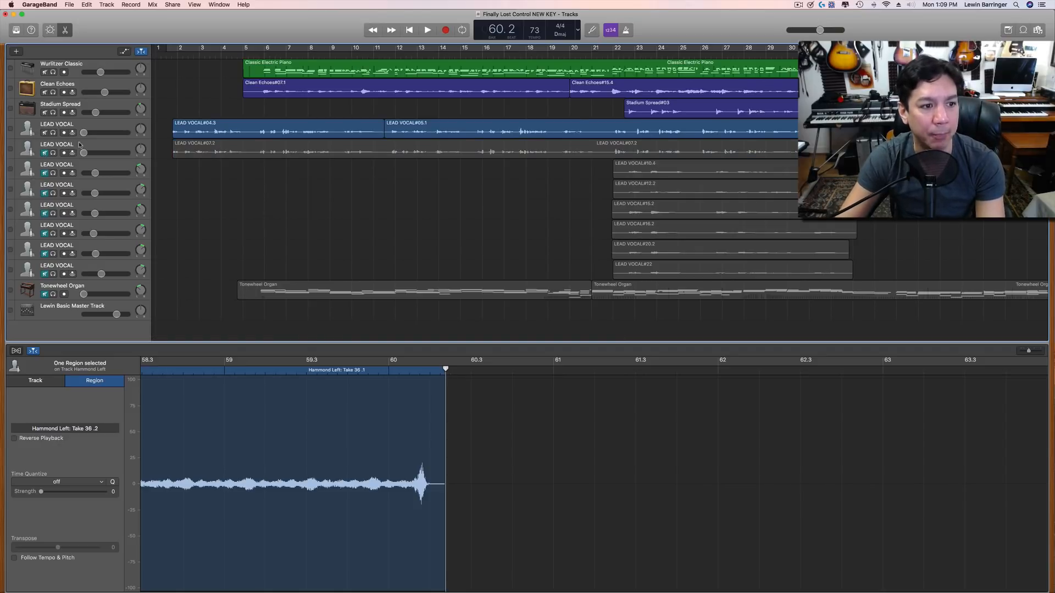
Raise the first lead vocal's volume, turn on cycle mode, and play the opening verse with that track selected
{"action": "left_click_drag", "start_coordinate": [105, 132], "coordinate": [107, 132]}
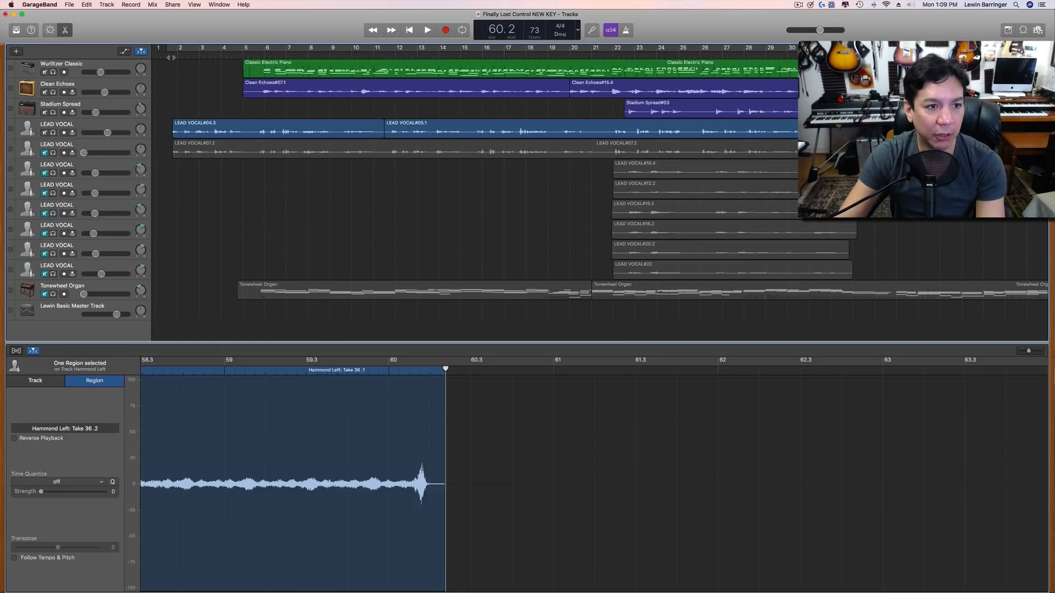
{"action": "key", "text": "c"}
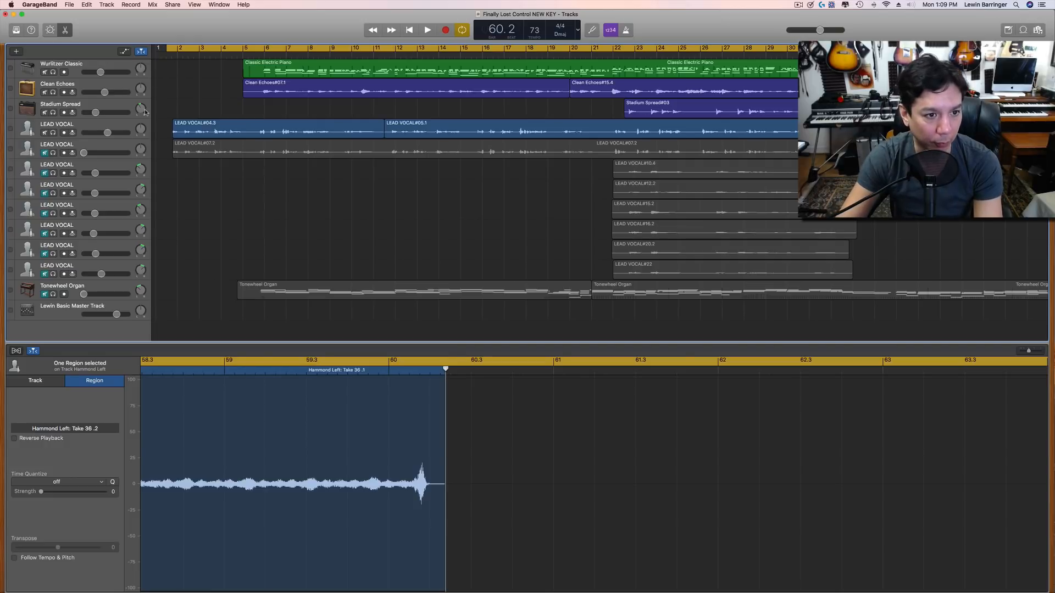
{"action": "key", "text": "space"}
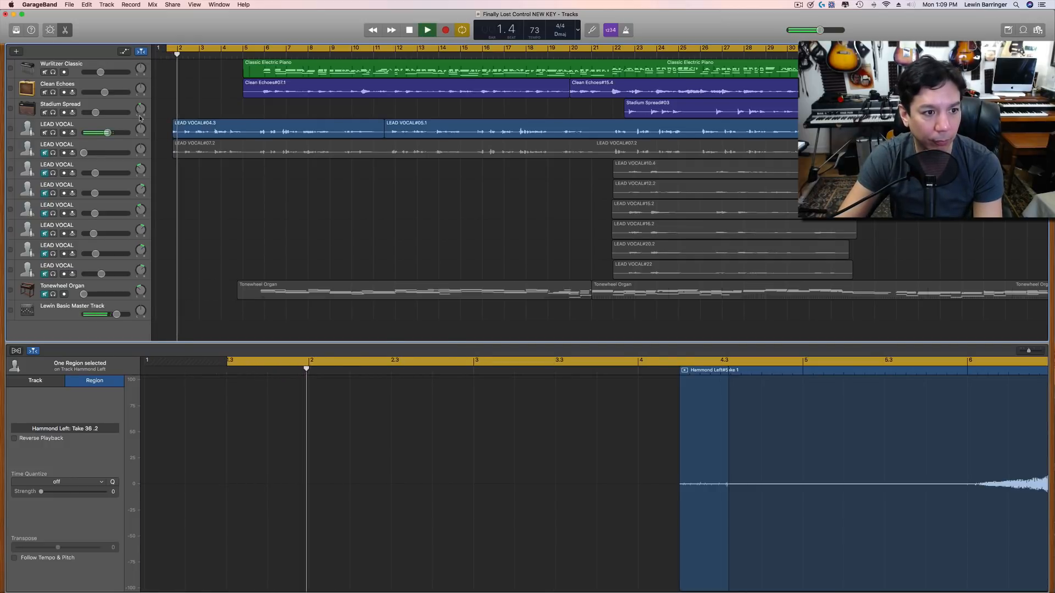
{"action": "left_click", "coordinate": [81, 129]}
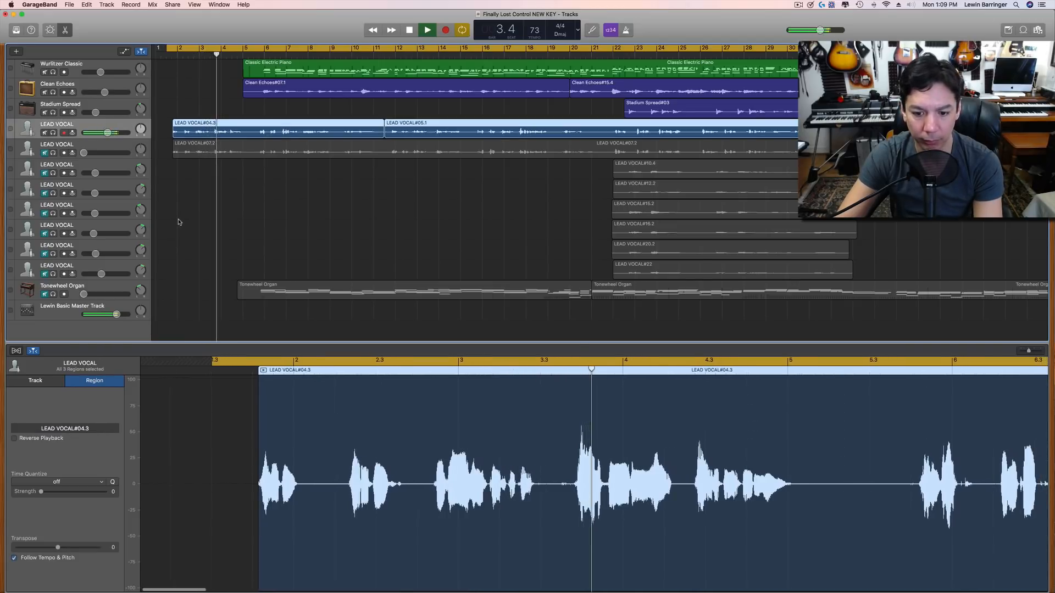
{"action": "key", "text": "space"}
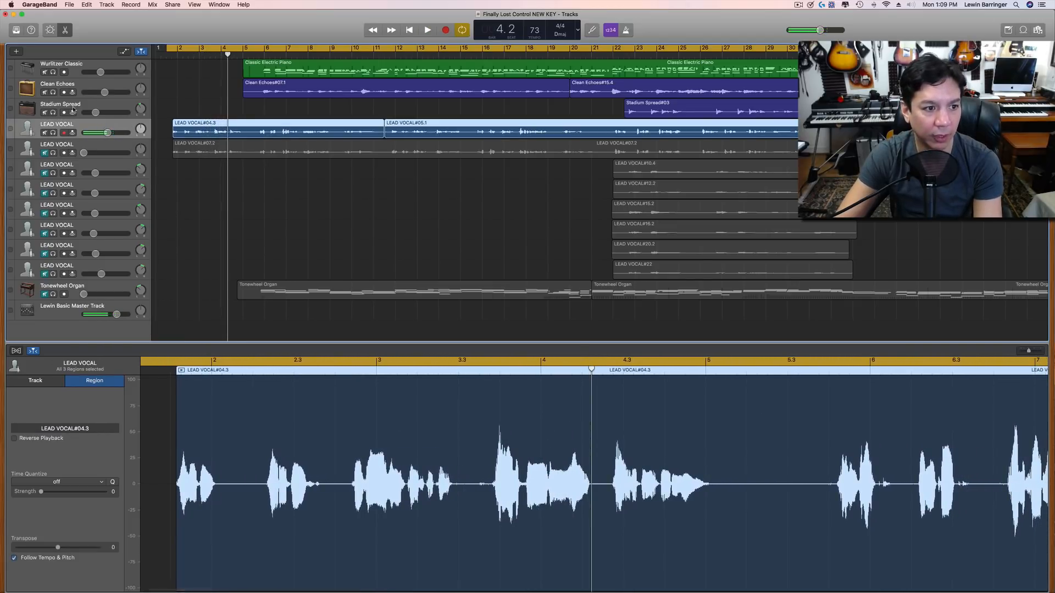
Show the first lead vocal's plug-in settings and load the user patch Lewin SLATE Vocals on it from the Library
{"action": "left_click", "coordinate": [51, 31]}
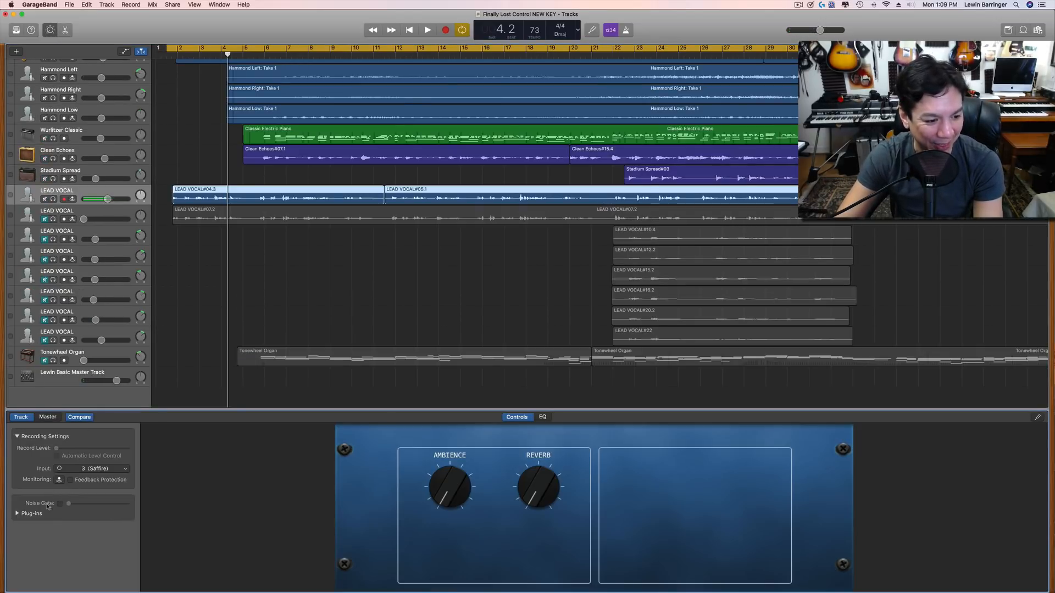
{"action": "left_click", "coordinate": [17, 514]}
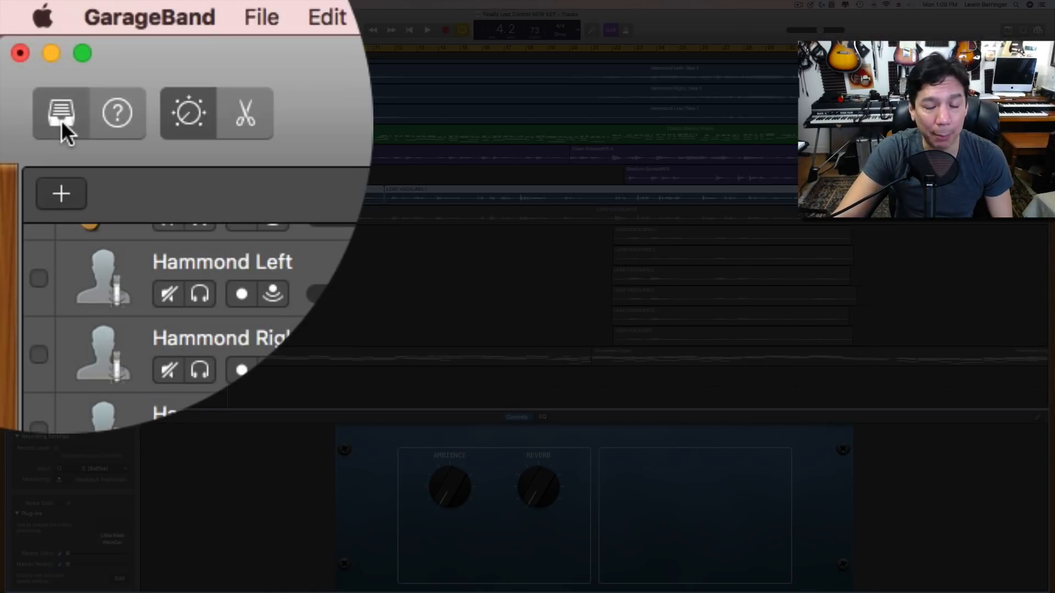
{"action": "left_click", "coordinate": [17, 30]}
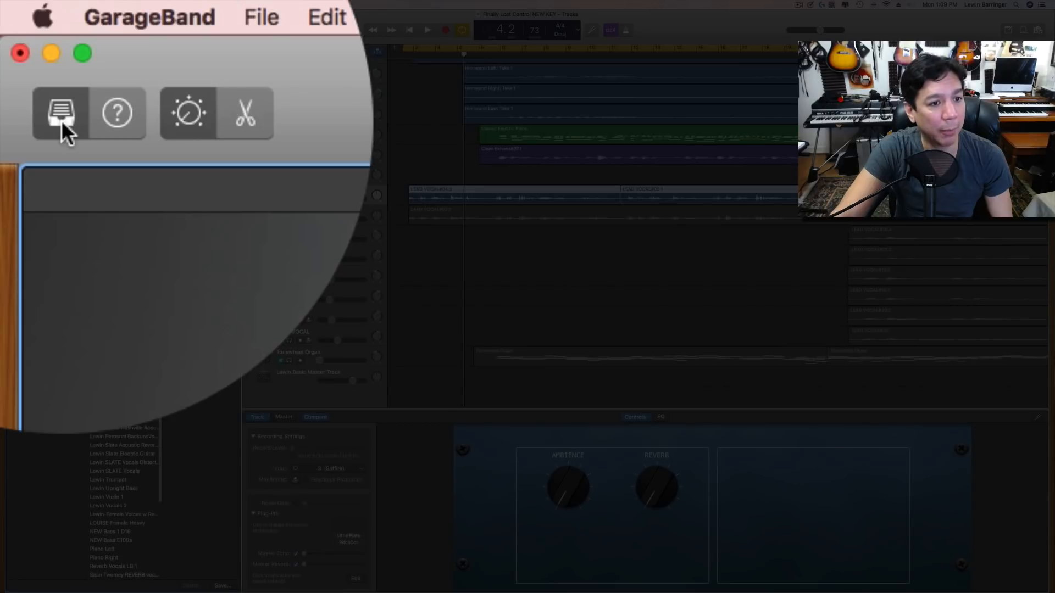
{"action": "scroll", "coordinate": [310, 280], "scroll_direction": "up", "scroll_amount": 3}
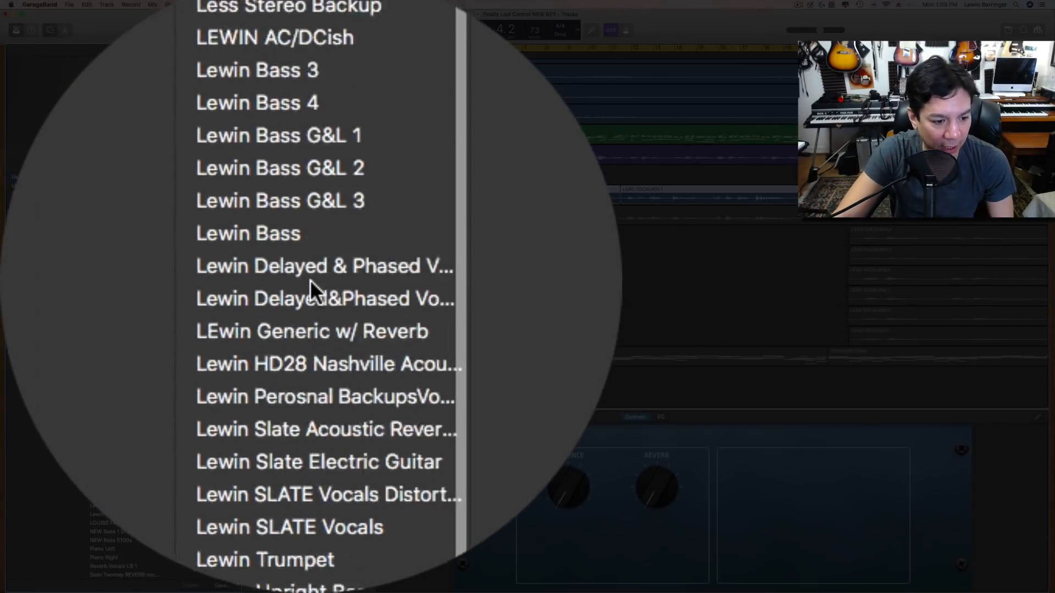
{"action": "scroll", "coordinate": [310, 279], "scroll_direction": "down", "scroll_amount": 5}
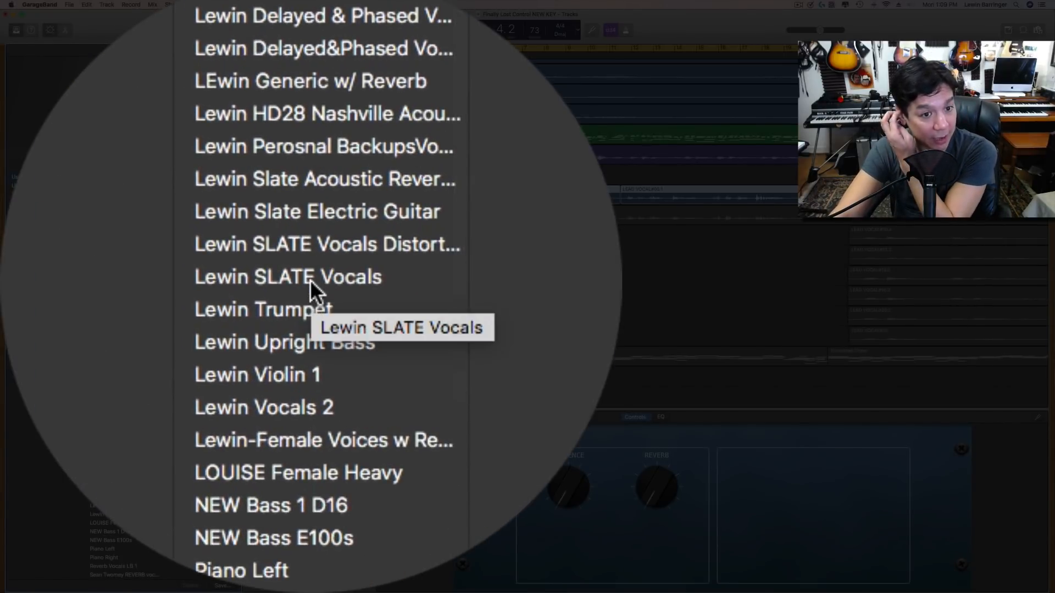
{"action": "left_click", "coordinate": [310, 279]}
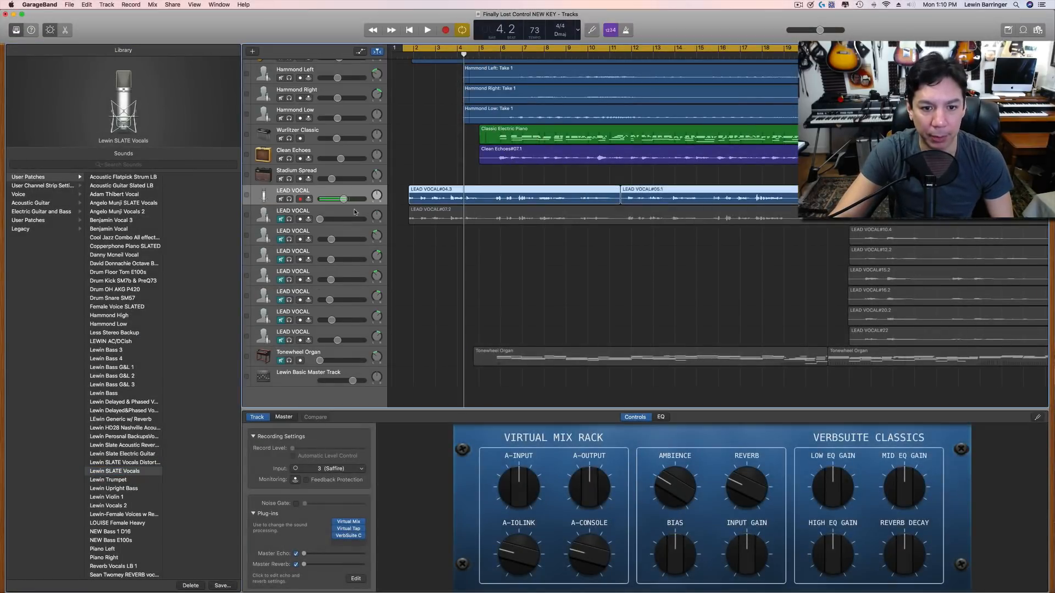
Load the user patch Lewin SLATE Vocals on the second lead vocal track and the six backing vocal tracks
{"action": "left_click", "coordinate": [351, 212]}
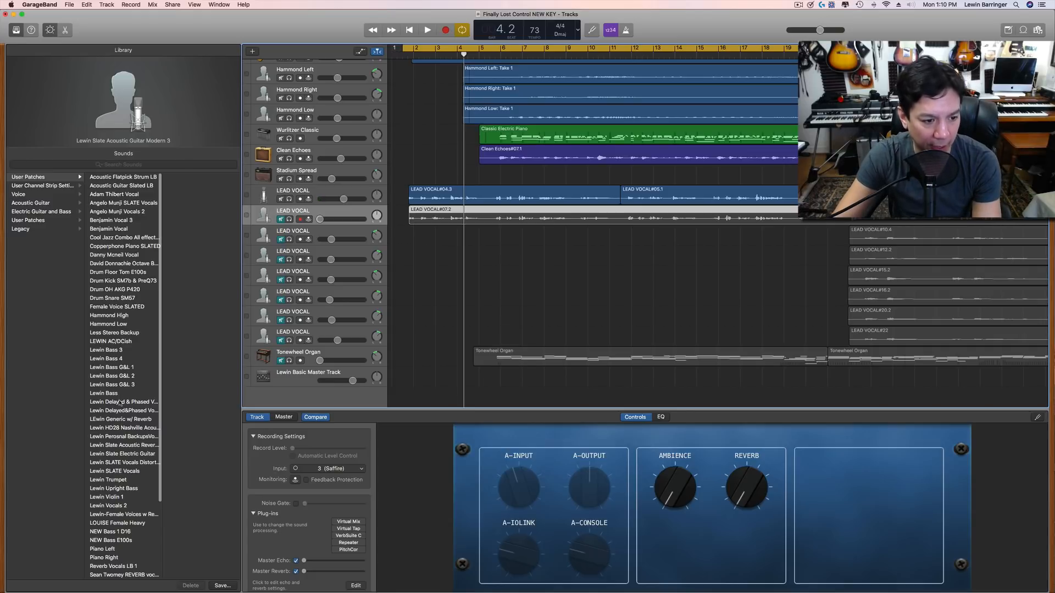
{"action": "left_click", "coordinate": [133, 472]}
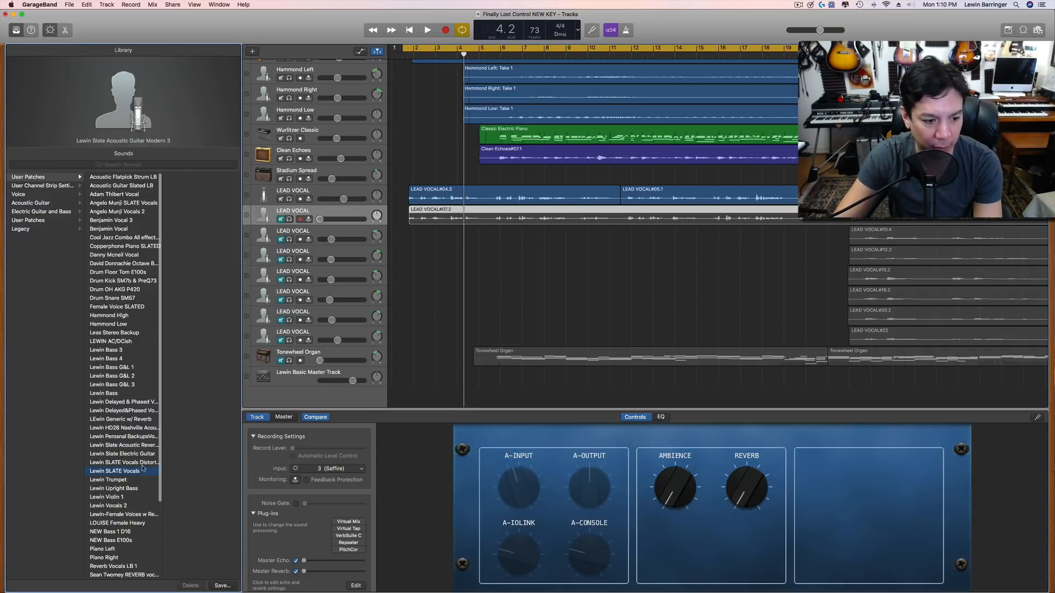
{"action": "left_click", "coordinate": [342, 235]}
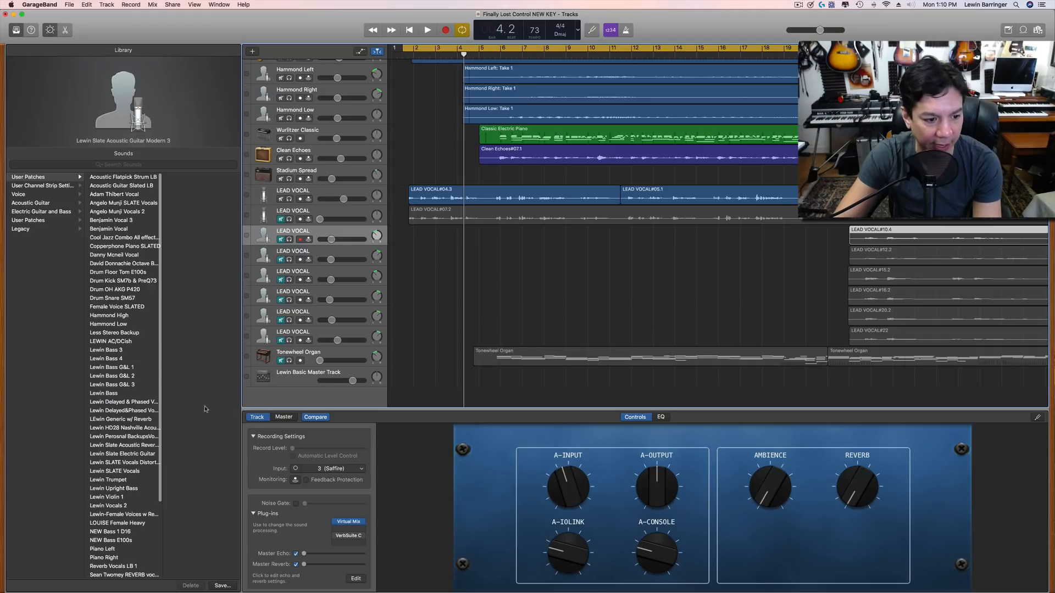
{"action": "left_click", "coordinate": [134, 471]}
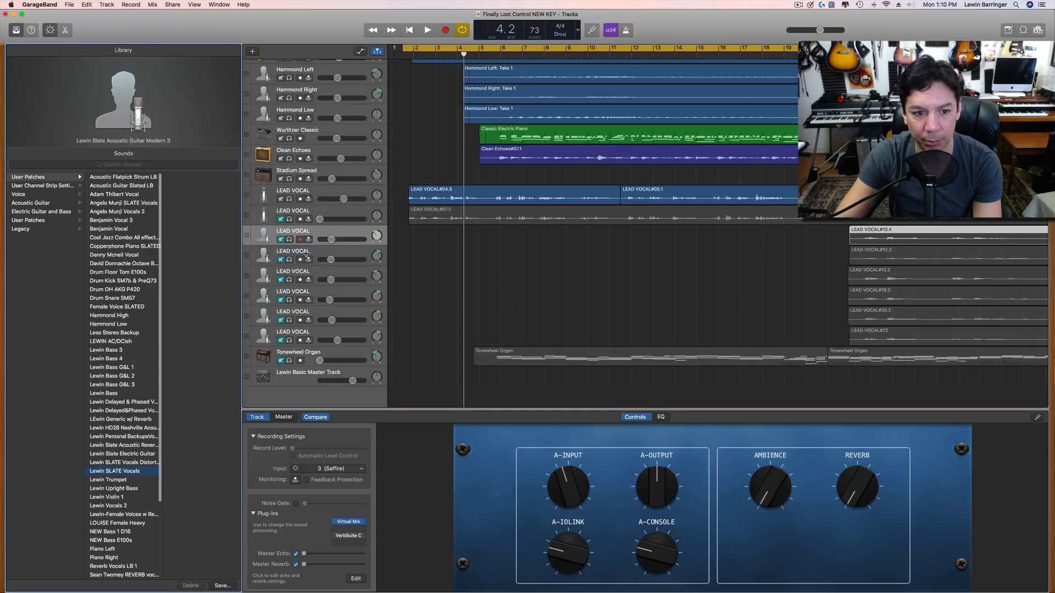
{"action": "left_click", "coordinate": [319, 254]}
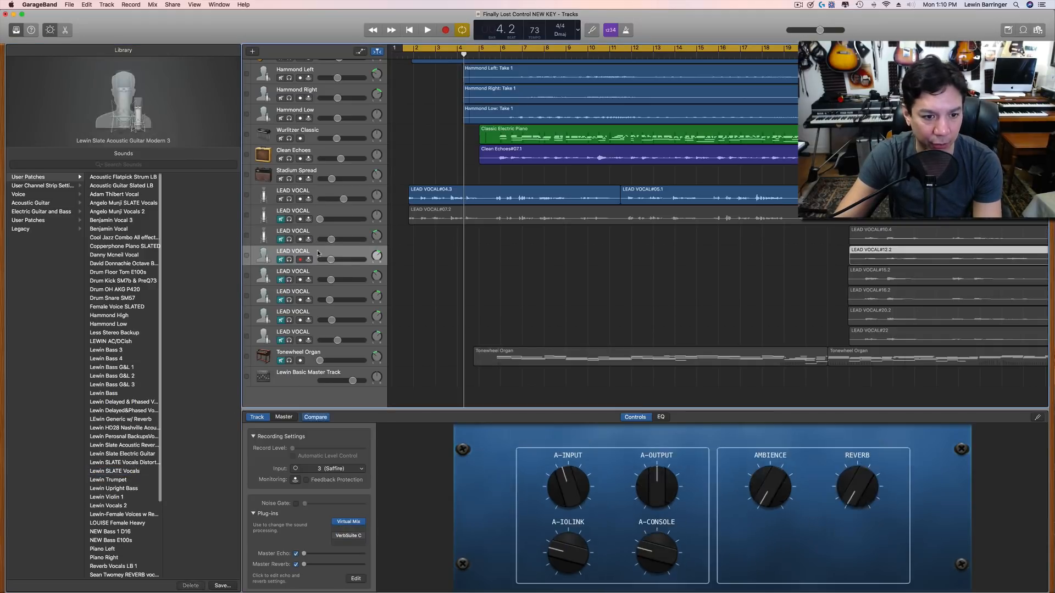
{"action": "left_click", "coordinate": [134, 471]}
Select the first lead vocal track and play its opening notes with the loaded patch
{"action": "left_click", "coordinate": [293, 192]}
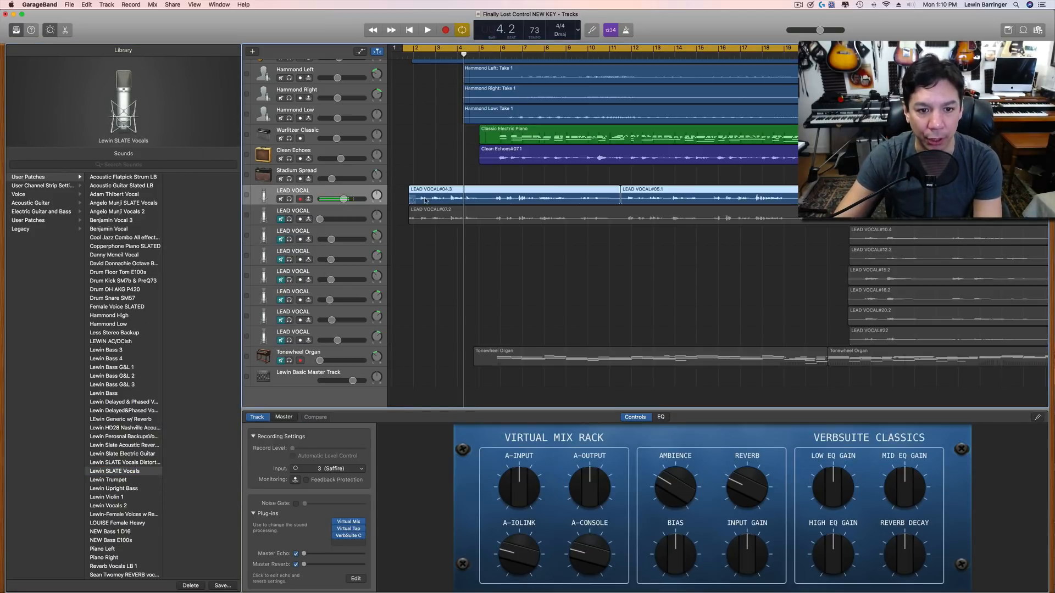
{"action": "key", "text": "space"}
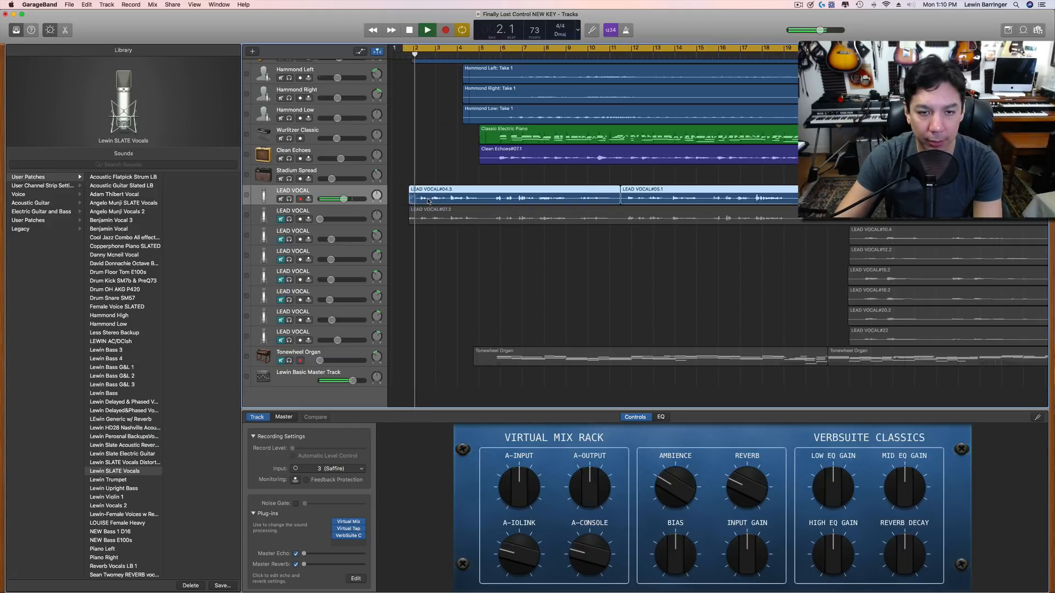
{"action": "mouse_move", "coordinate": [348, 523]}
{"action": "key", "text": "space"}
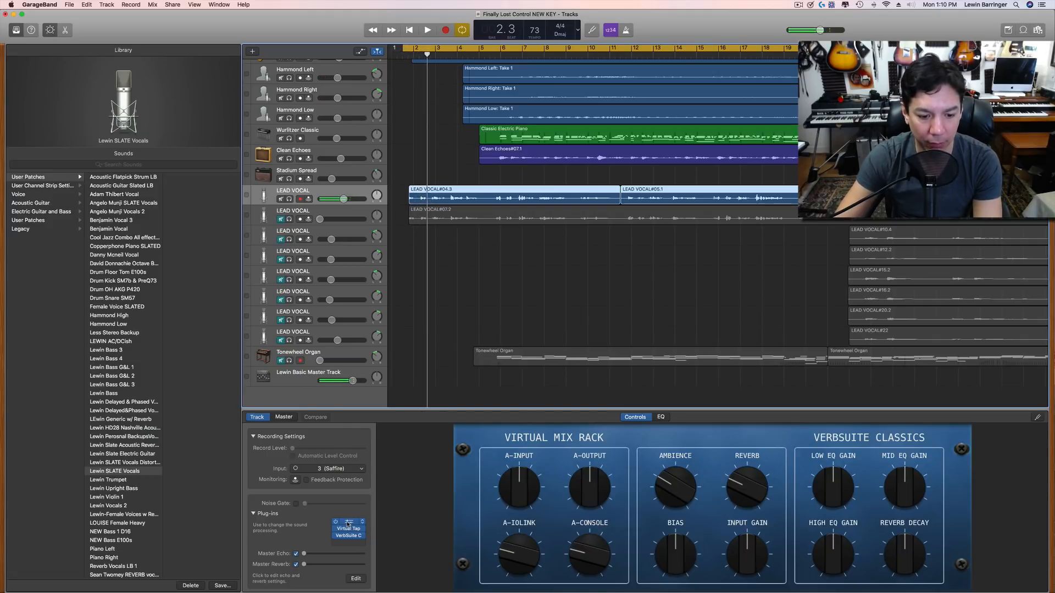
Open the Virtual Mix Rack plug-in on the first lead vocal, solo the track, and play its opening phrase while watching the meters
{"action": "left_click", "coordinate": [348, 523]}
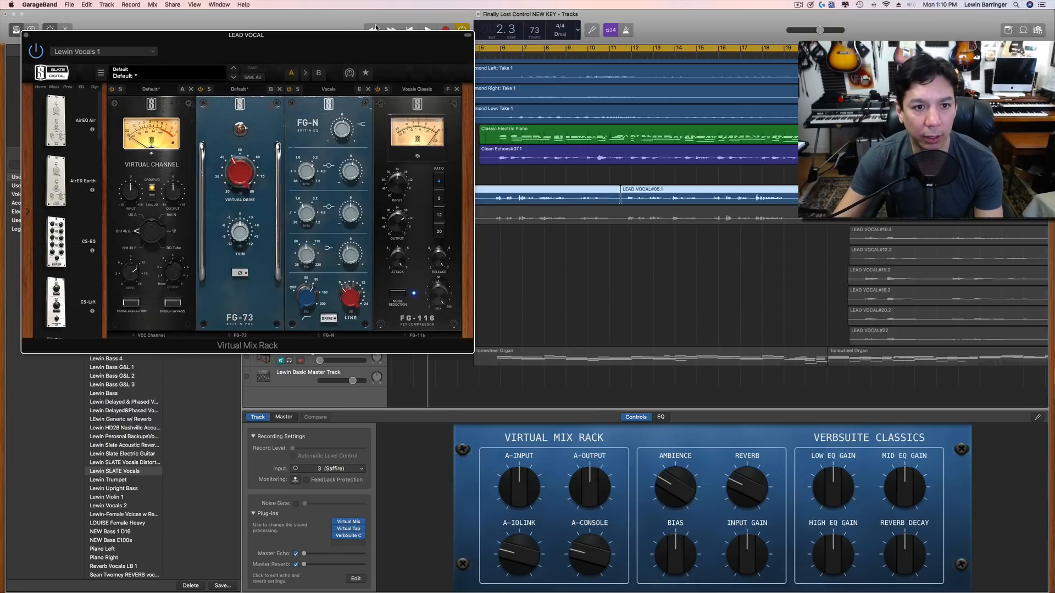
{"action": "left_click_drag", "start_coordinate": [375, 27], "coordinate": [656, 219]}
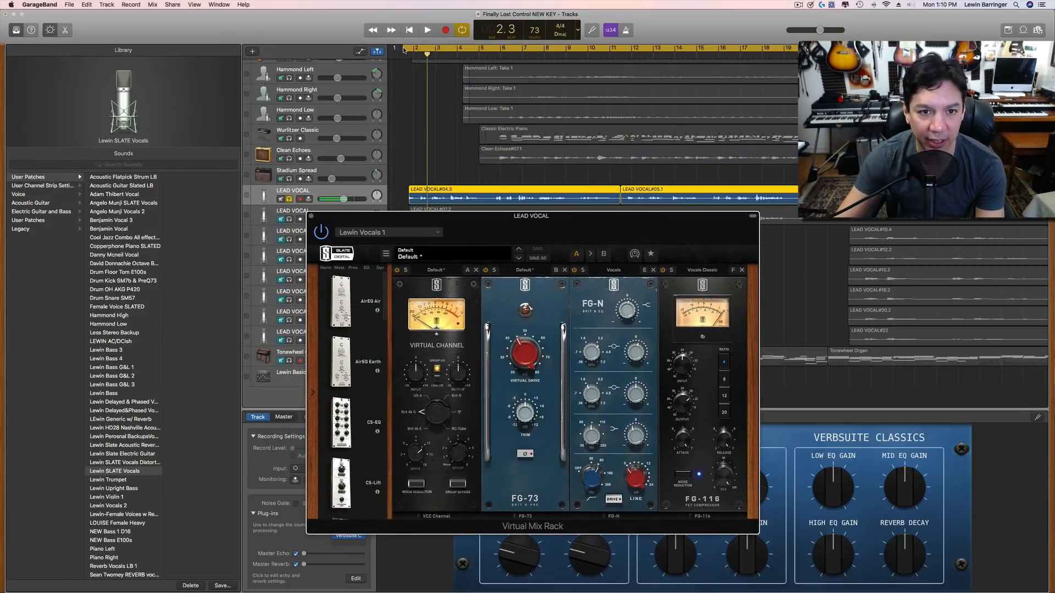
{"action": "left_click_drag", "start_coordinate": [403, 50], "coordinate": [405, 50]}
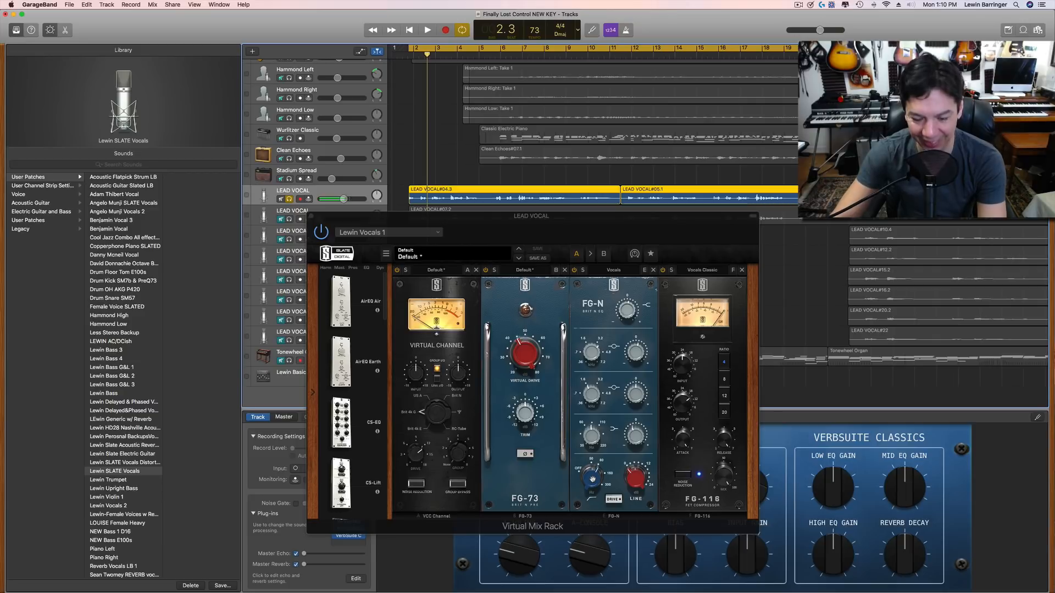
{"action": "key", "text": "space"}
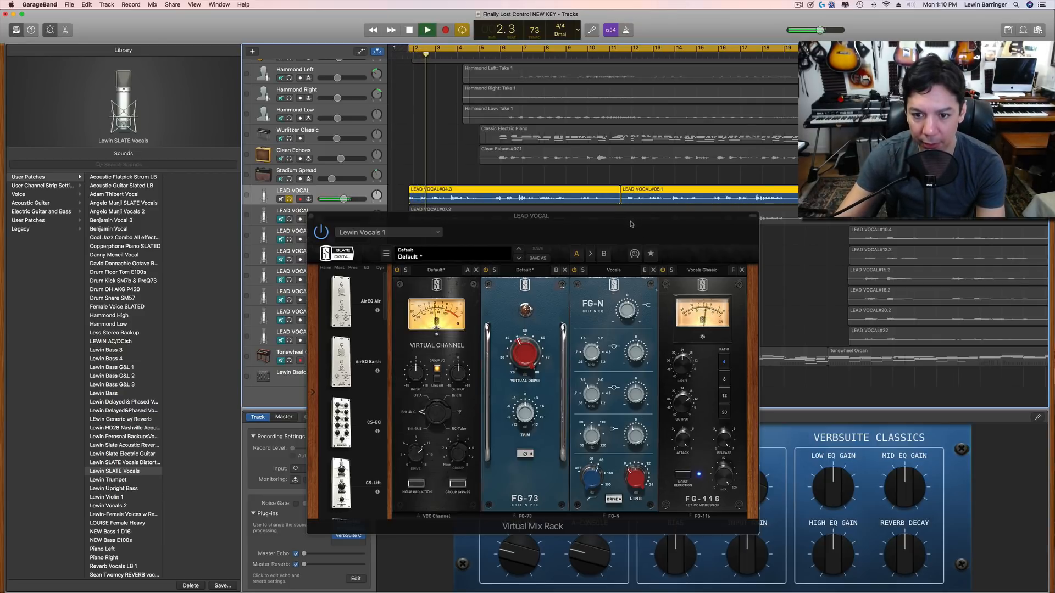
{"action": "left_click_drag", "start_coordinate": [625, 220], "coordinate": [359, 63]}
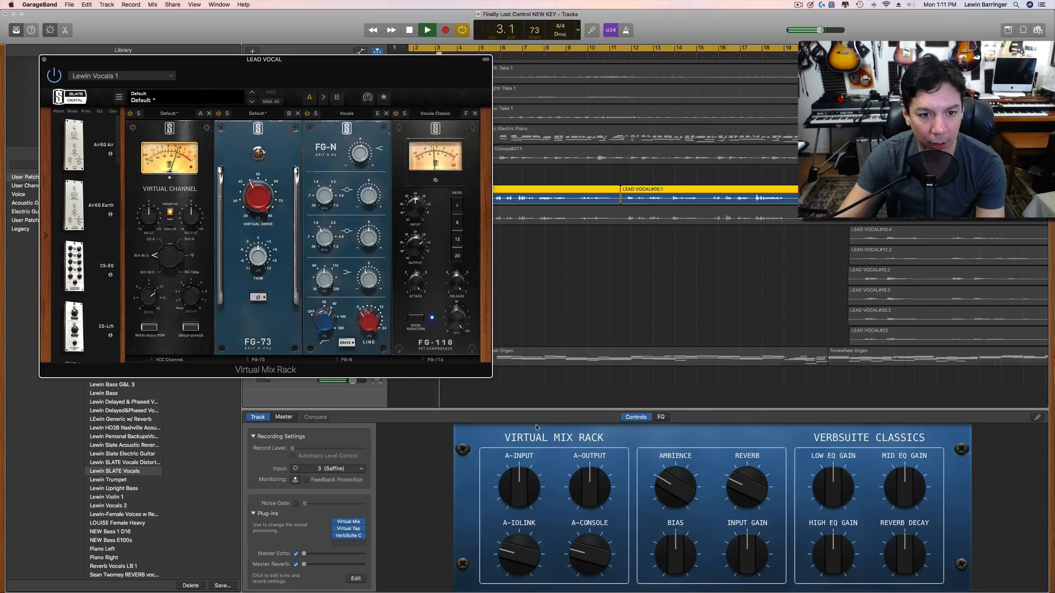
{"action": "key", "text": "space"}
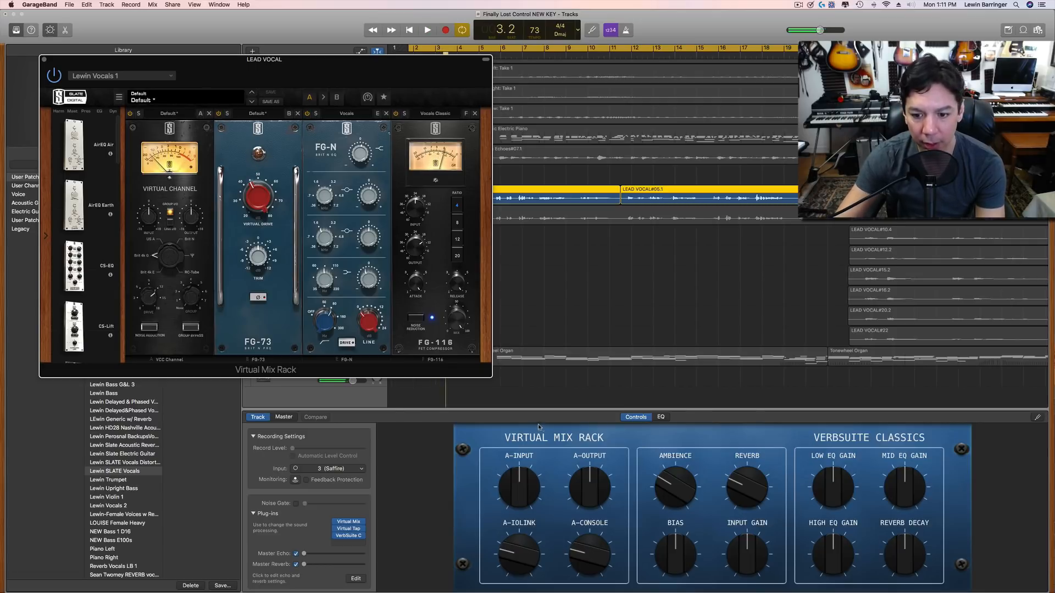
Show the first lead vocal's EQ and play the opening phrase with the Analyzer on
{"action": "left_click", "coordinate": [662, 417]}
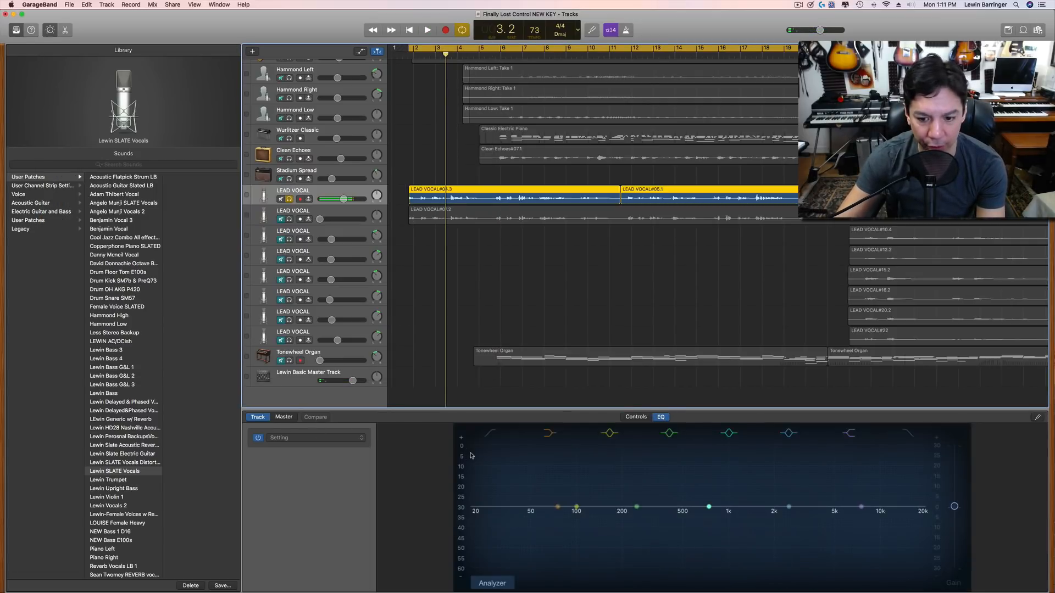
{"action": "left_click", "coordinate": [494, 585]}
{"action": "key", "text": "space"}
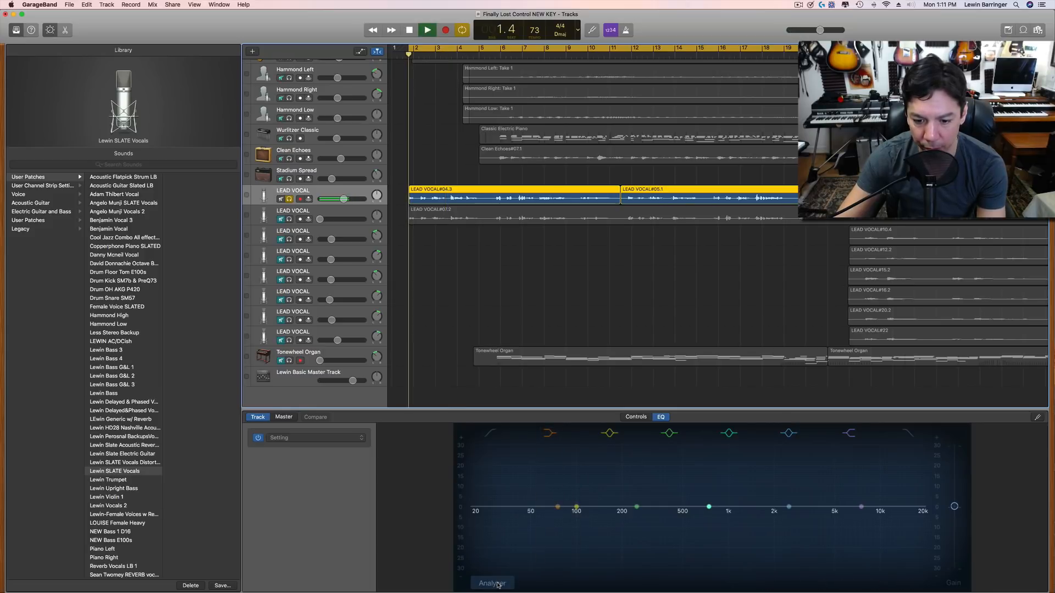
{"action": "left_click", "coordinate": [498, 584]}
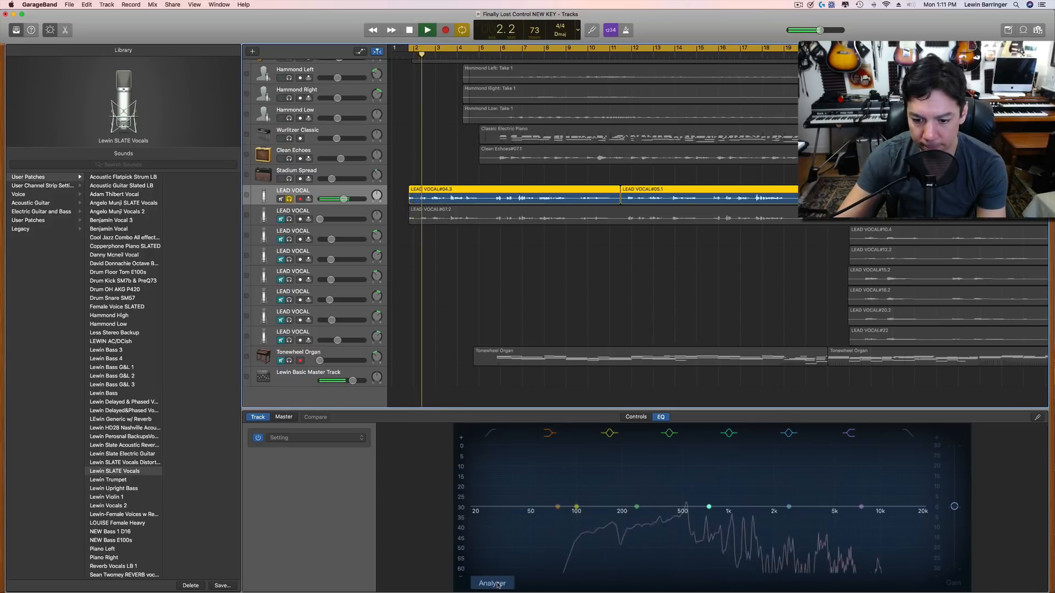
{"action": "key", "text": "space"}
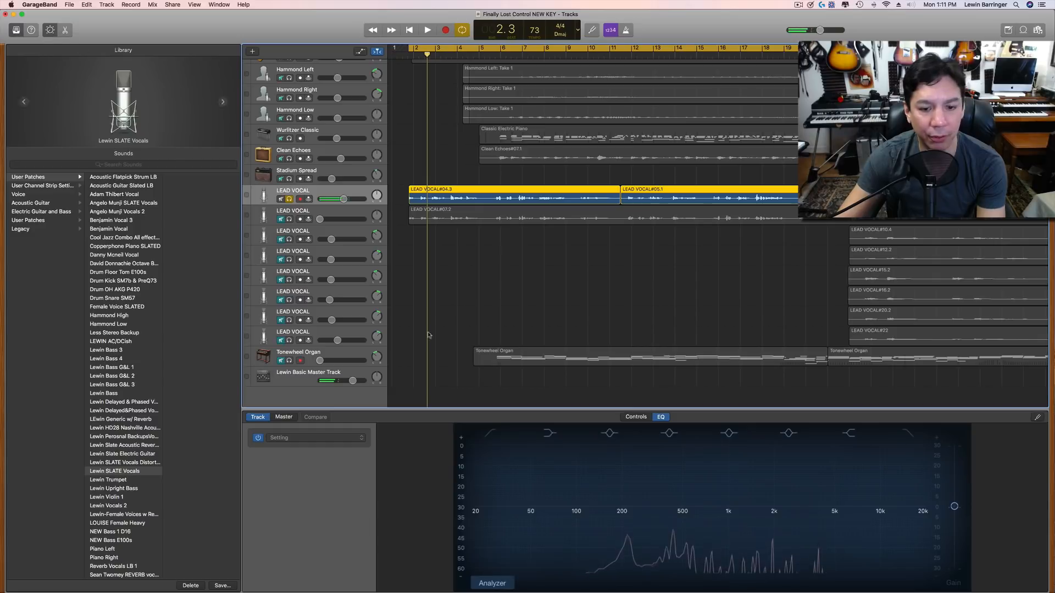
Replay the opening vocal phrase from its start and examine the analyzer curve around the 750 Hz and 2500 Hz bands
{"action": "key", "text": "space"}
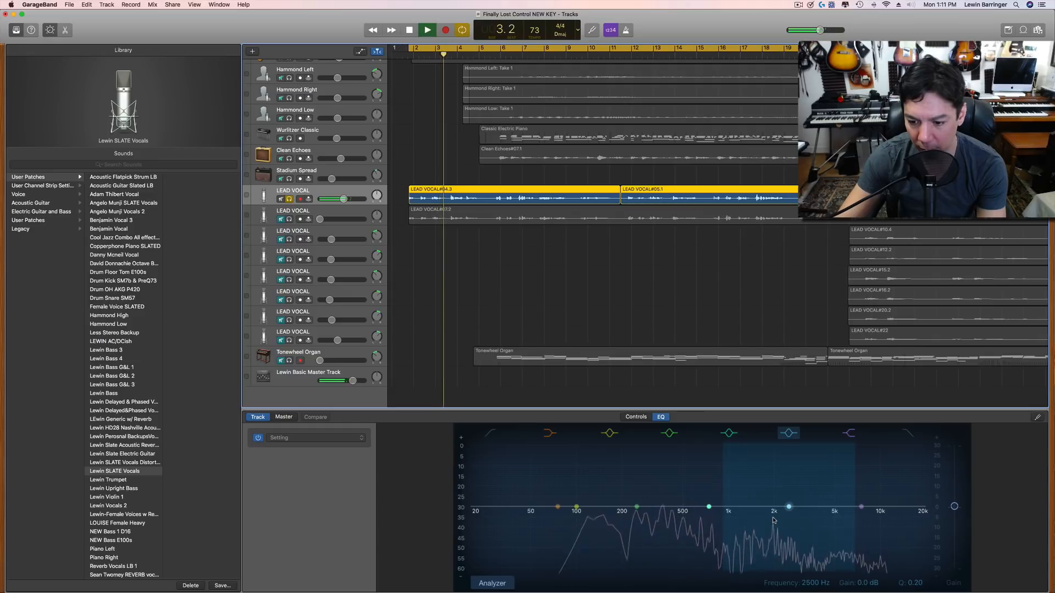
{"action": "key", "text": "space"}
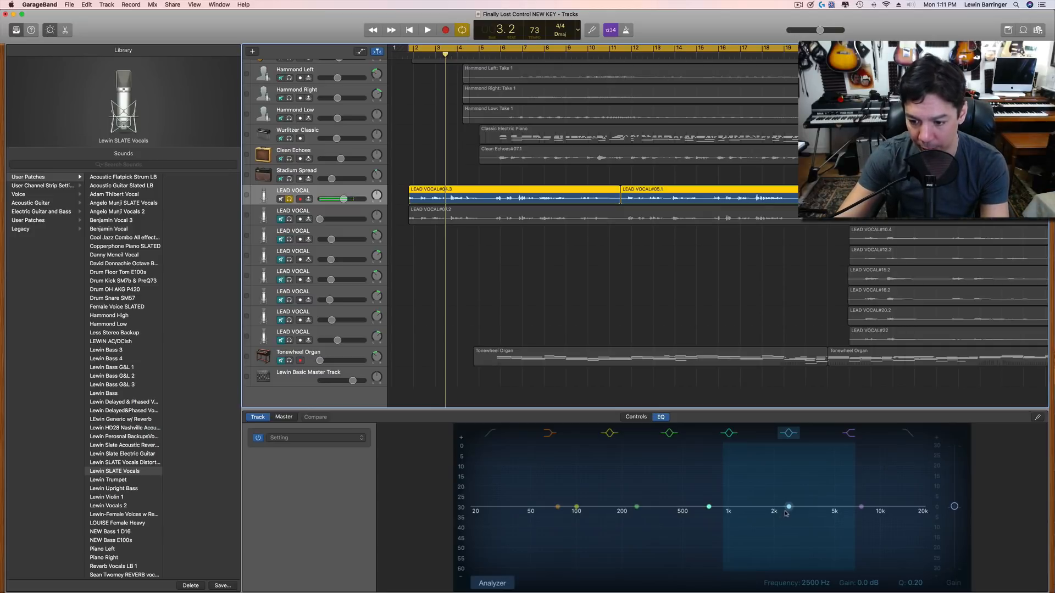
{"action": "key", "text": "Return"}
{"action": "key", "text": "space"}
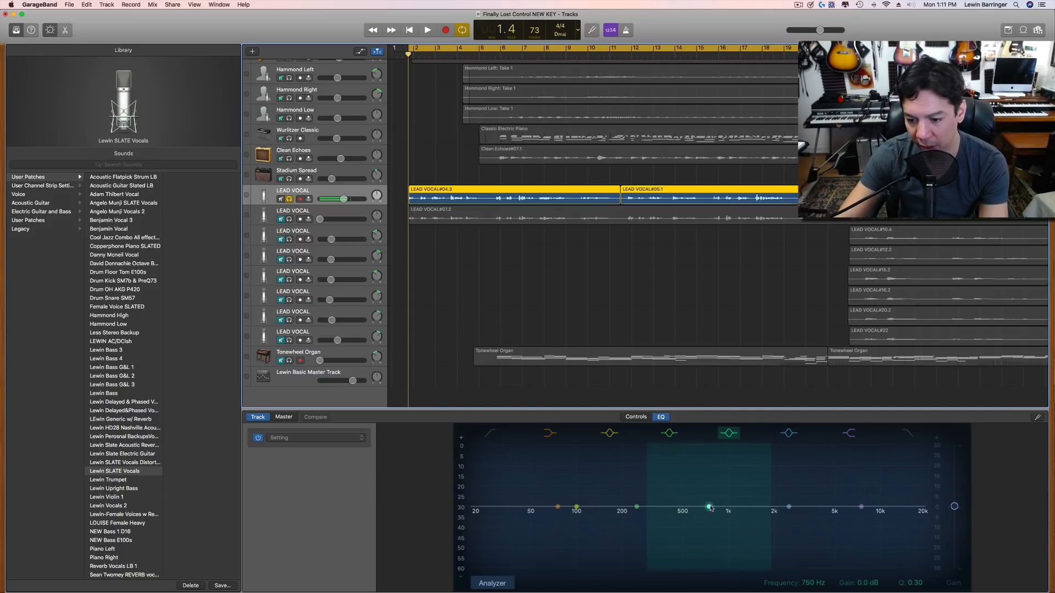
{"action": "key", "text": "space"}
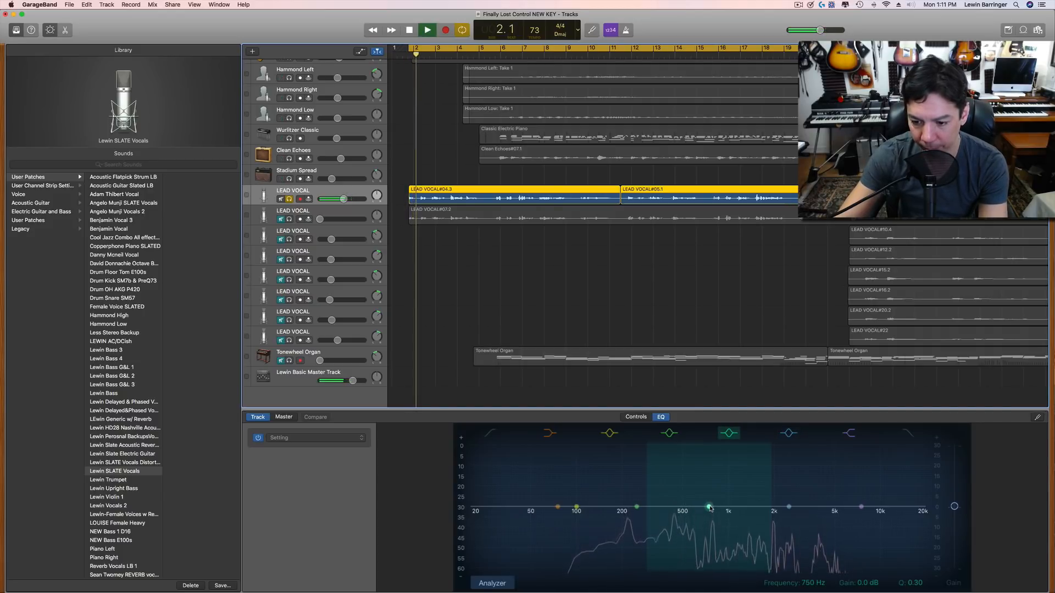
{"action": "key", "text": "space"}
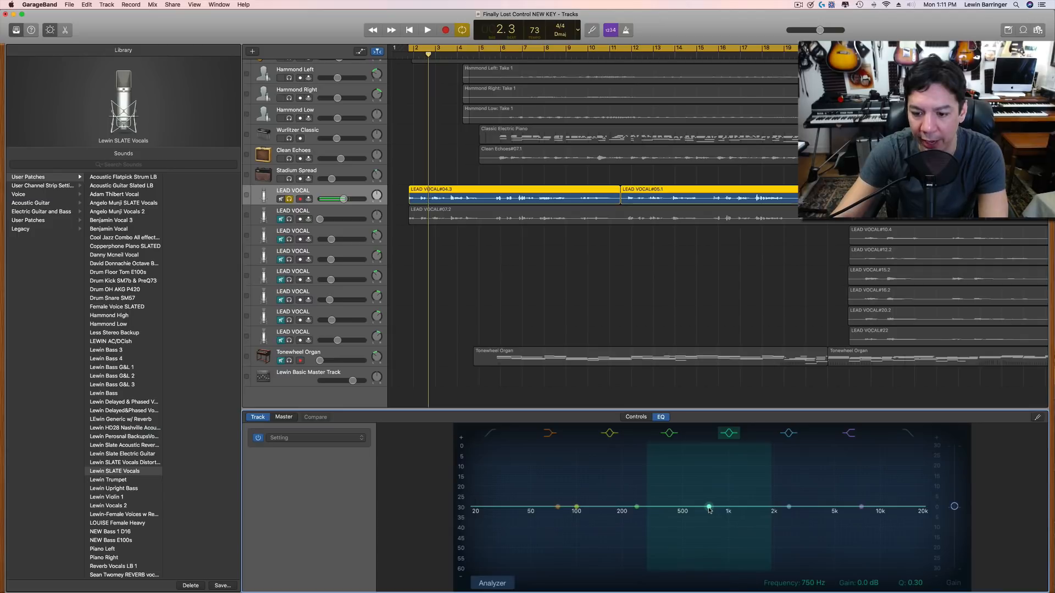
Turn the lead vocal's 750 Hz EQ band into a narrow notch at 770 Hz with -24.0 dB gain and Q 44.0
{"action": "left_click_drag", "start_coordinate": [710, 508], "coordinate": [709, 527]}
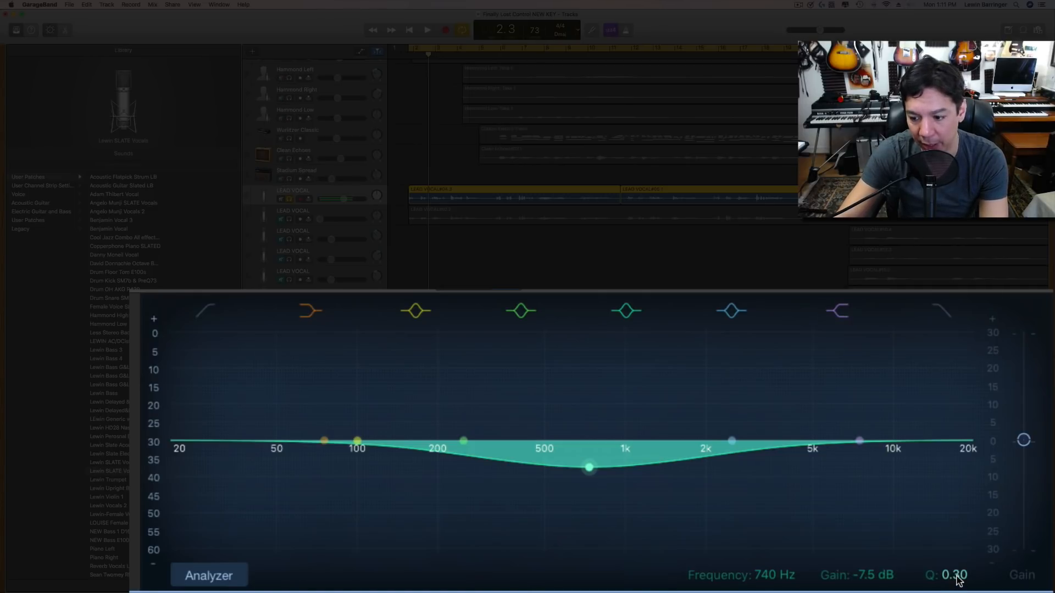
{"action": "left_click_drag", "start_coordinate": [957, 580], "coordinate": [957, 527]}
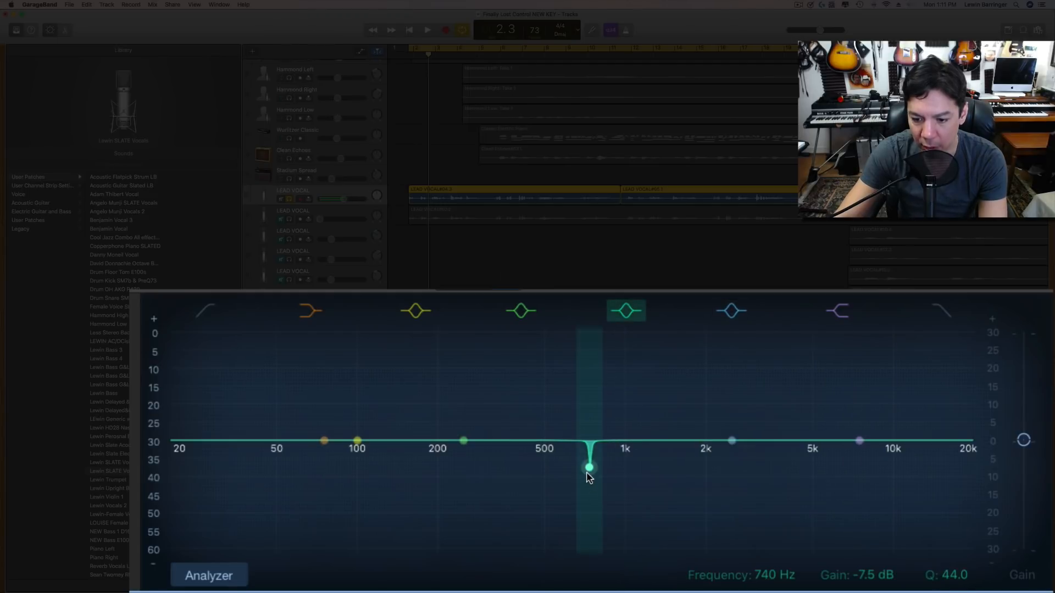
{"action": "left_click_drag", "start_coordinate": [586, 473], "coordinate": [594, 532]}
Turn off cycle mode, sweep the notch upward during vocal playback, and leave it at about 1560 Hz with -1.0 dB gain
{"action": "key", "text": "space"}
{"action": "key", "text": "space"}
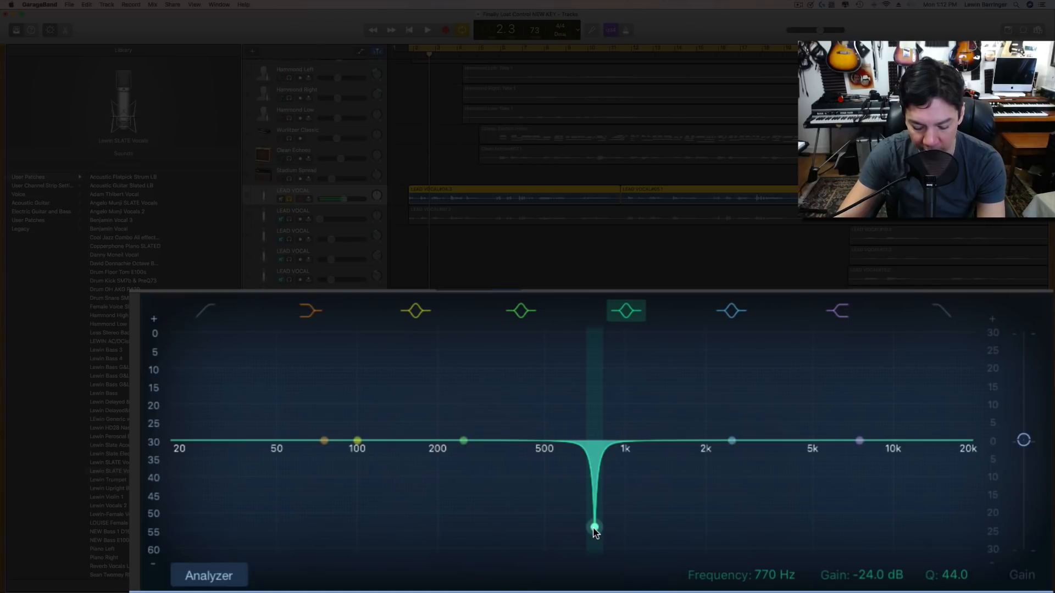
{"action": "key", "text": "c"}
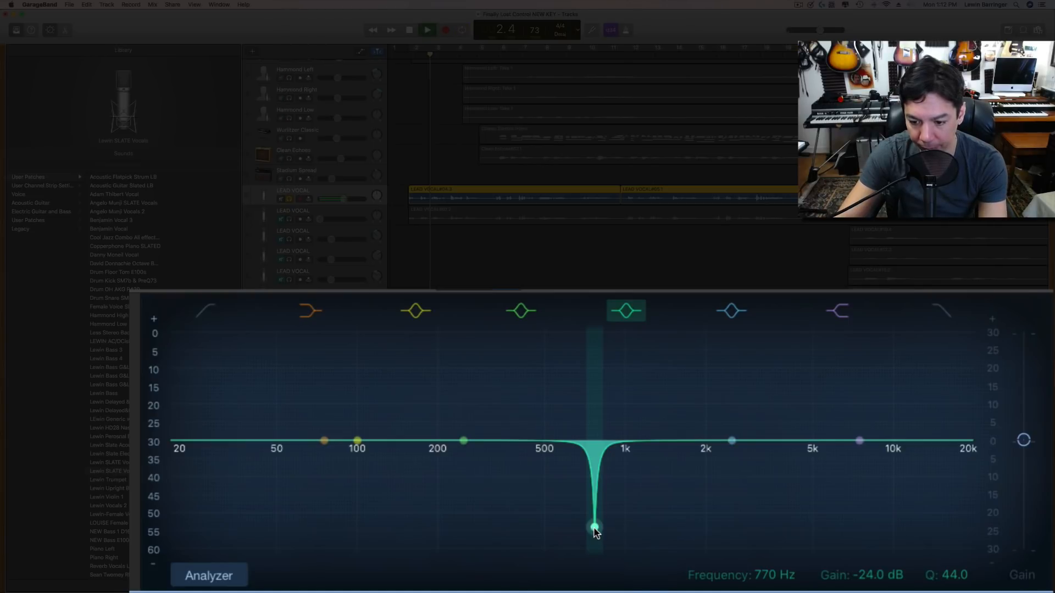
{"action": "left_click_drag", "start_coordinate": [595, 530], "coordinate": [686, 526]}
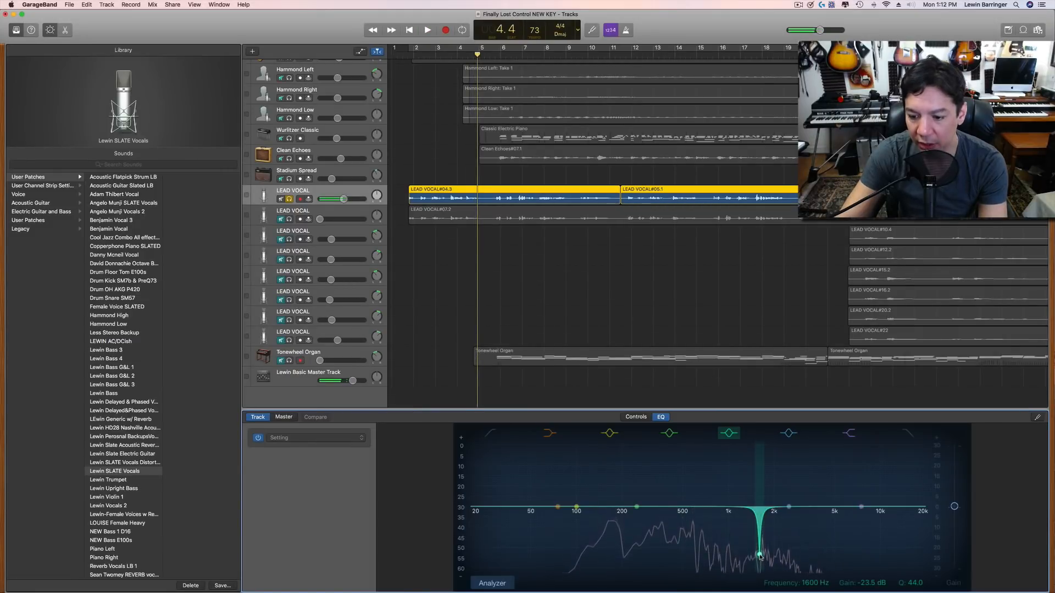
{"action": "left_click_drag", "start_coordinate": [763, 555], "coordinate": [757, 495]}
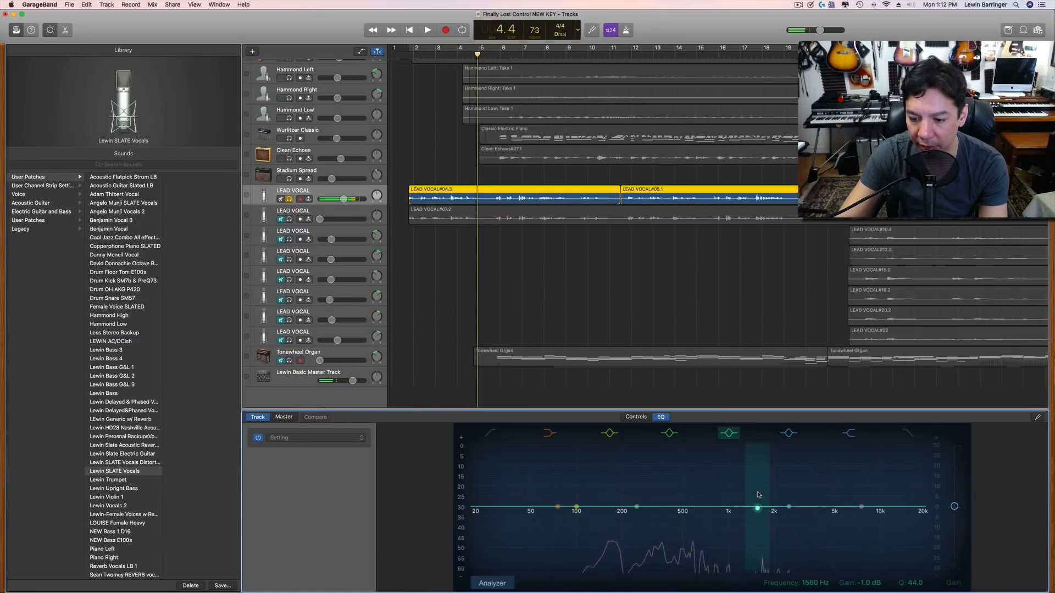
Reopen the Virtual Mix Rack on the first lead vocal and move its window clear of the vocal regions
{"action": "left_click", "coordinate": [632, 418]}
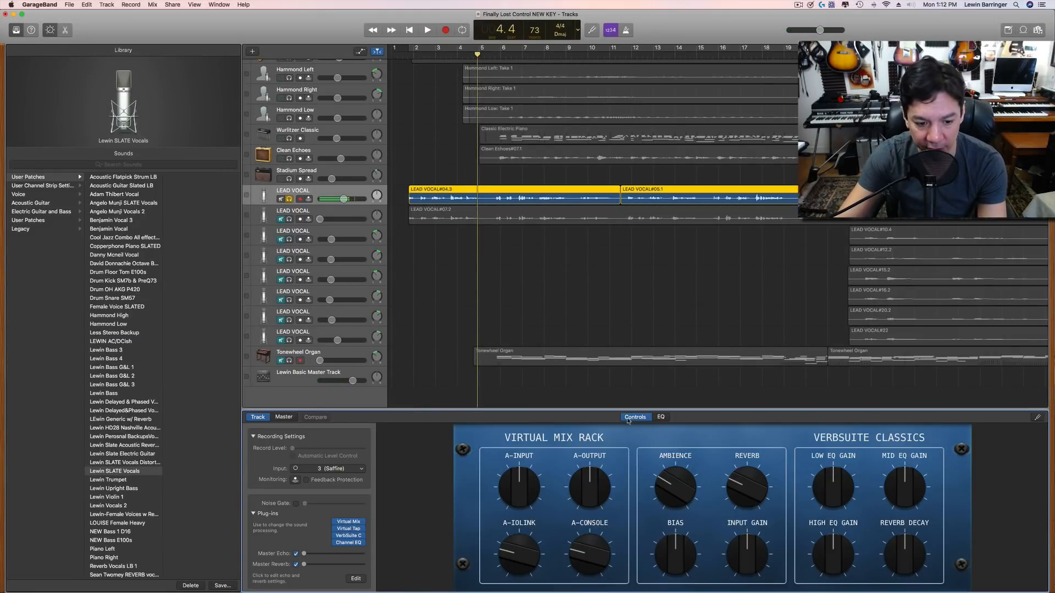
{"action": "left_click", "coordinate": [343, 525]}
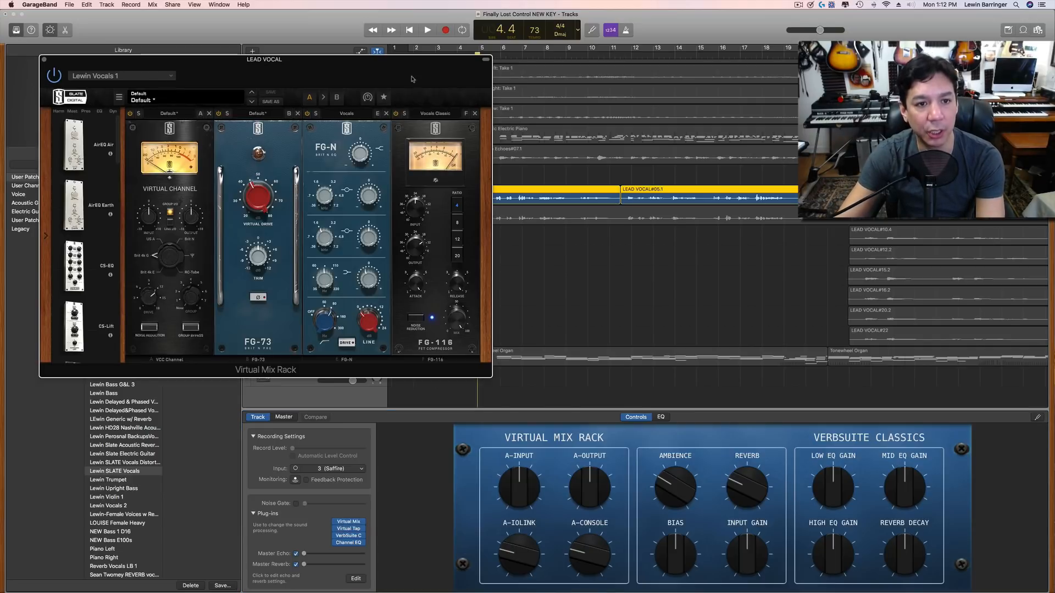
{"action": "left_click_drag", "start_coordinate": [376, 70], "coordinate": [379, 323]}
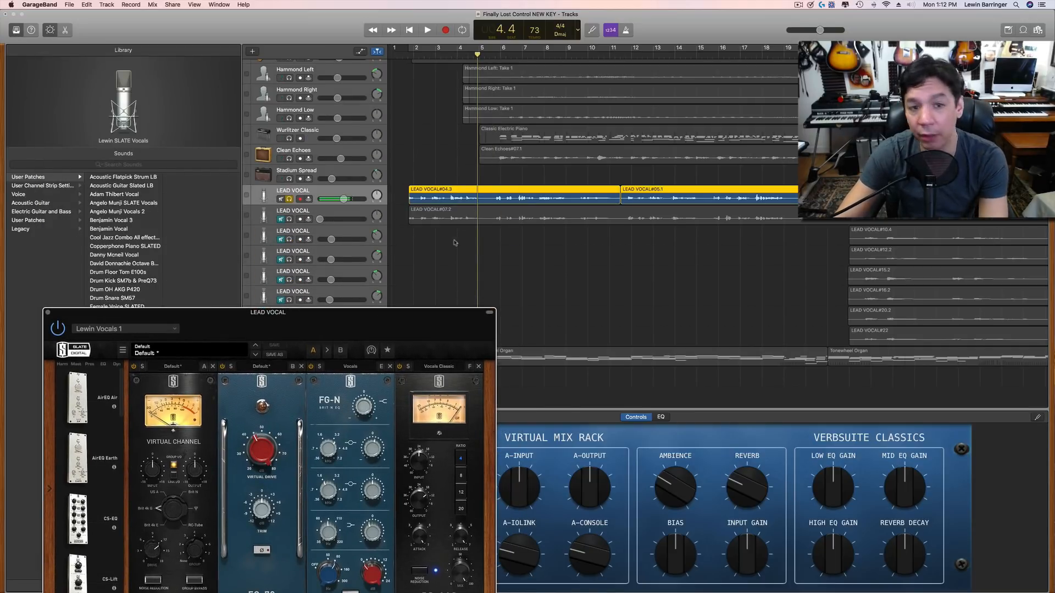
Play the first lead vocal from bar 3, move the Virtual Mix Rack clear of the plug-in list, and bypass VerbSuite Classics
{"action": "left_click", "coordinate": [437, 57]}
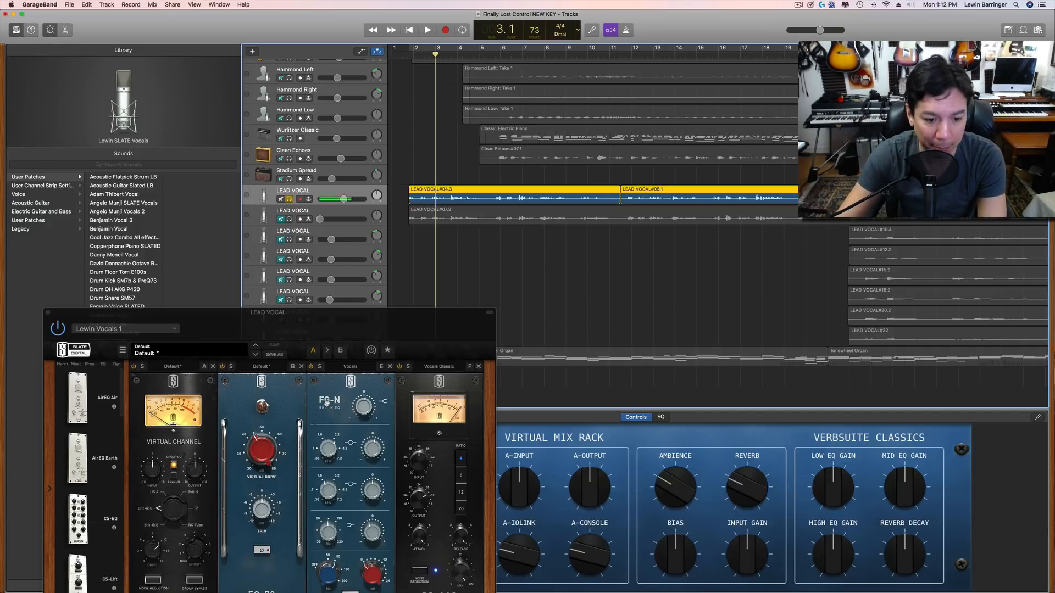
{"action": "left_click", "coordinate": [329, 450]}
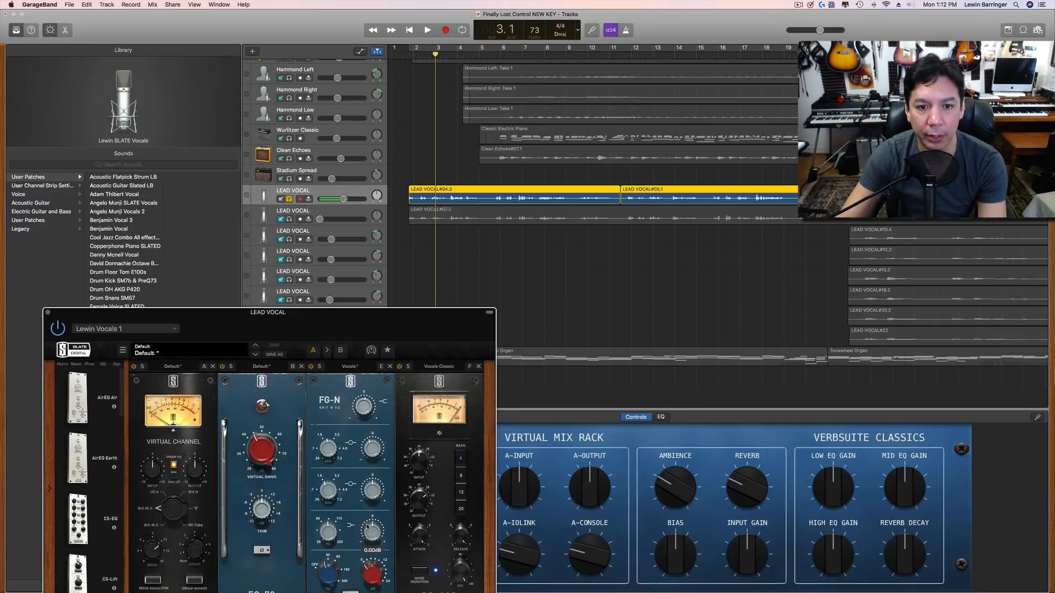
{"action": "key", "text": "space"}
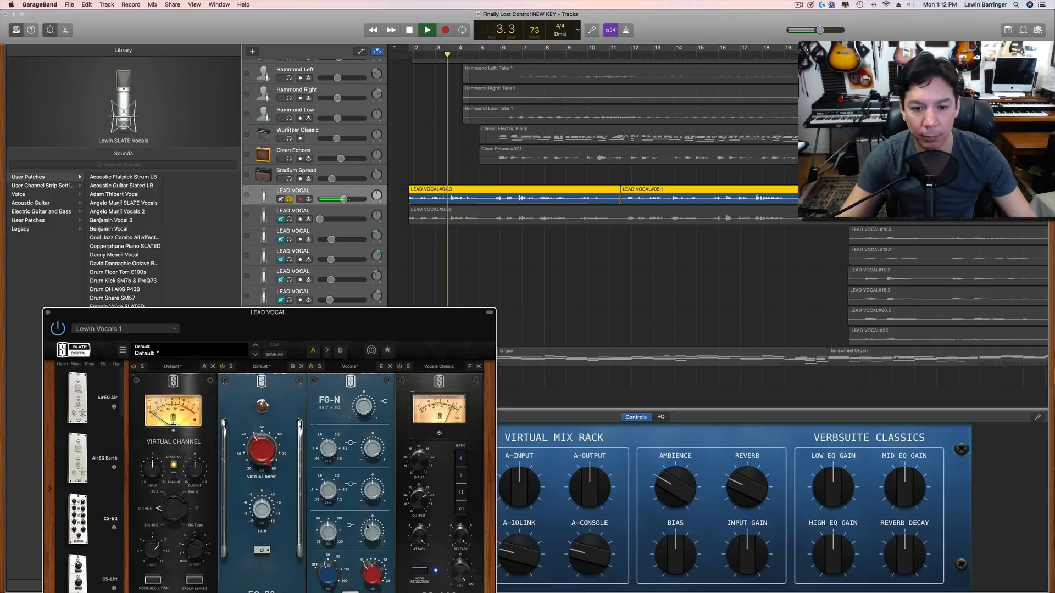
{"action": "left_click_drag", "start_coordinate": [341, 322], "coordinate": [239, 79]}
{"action": "key", "text": "space"}
{"action": "left_click", "coordinate": [335, 537]}
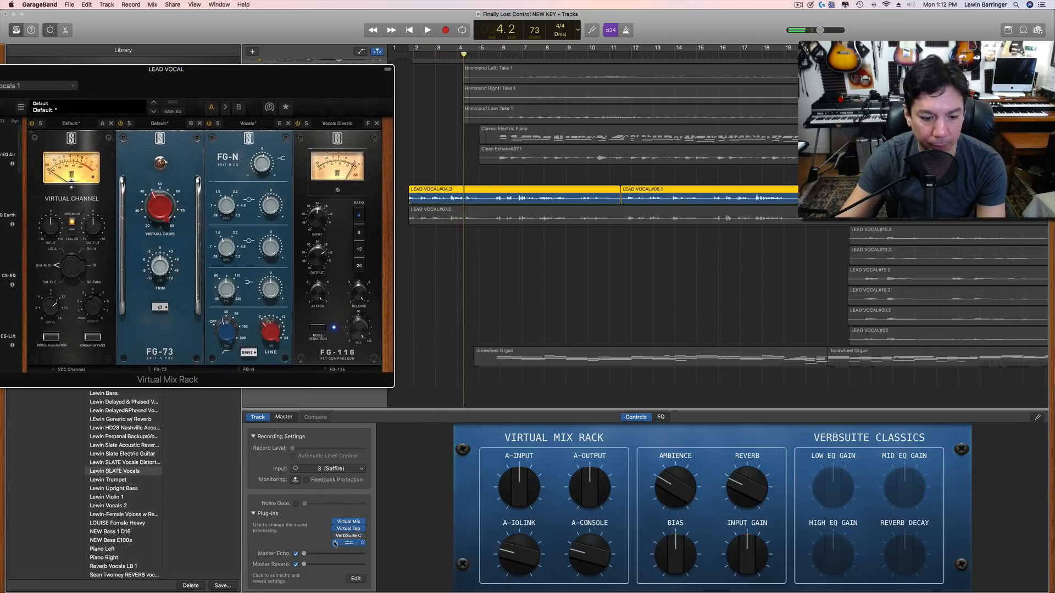
Listen to the lead vocal up to bar 7, and fine-tune the Virtual Channel's input level in the Virtual Mix Rack
{"action": "key", "text": "space"}
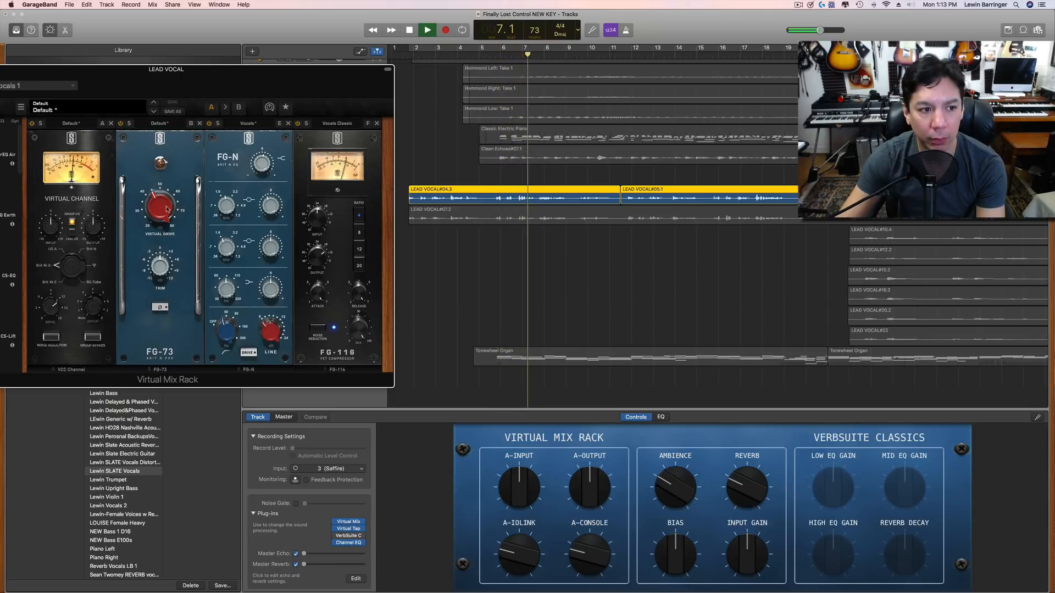
{"action": "key", "text": "space"}
{"action": "left_click_drag", "start_coordinate": [50, 225], "coordinate": [52, 244]}
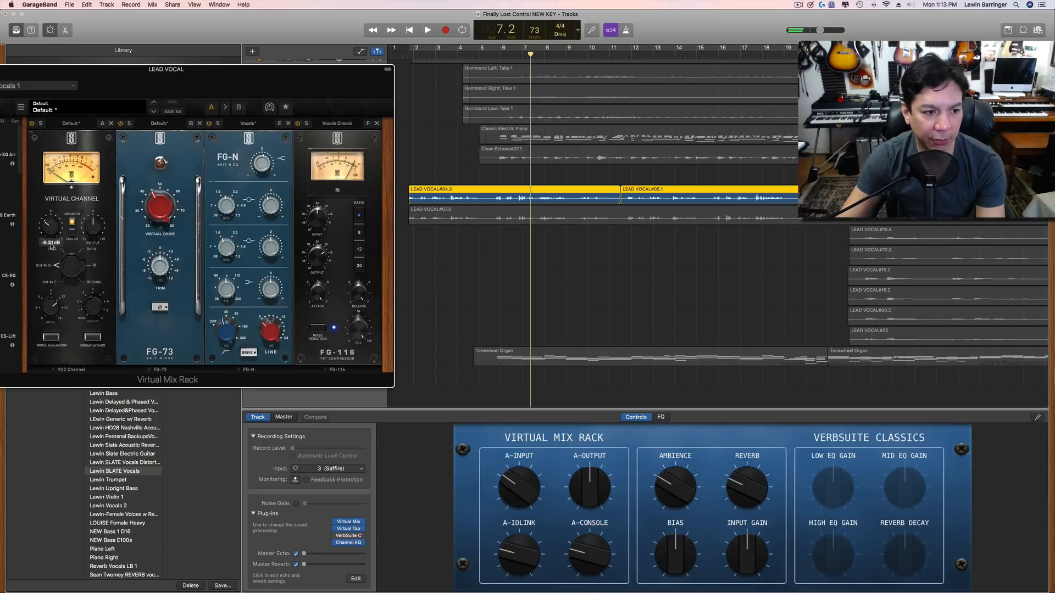
Replay the opening vocal phrase from just before bar 2, and check how it sounds without the VerbSuite Classics reverb
{"action": "left_click", "coordinate": [408, 57]}
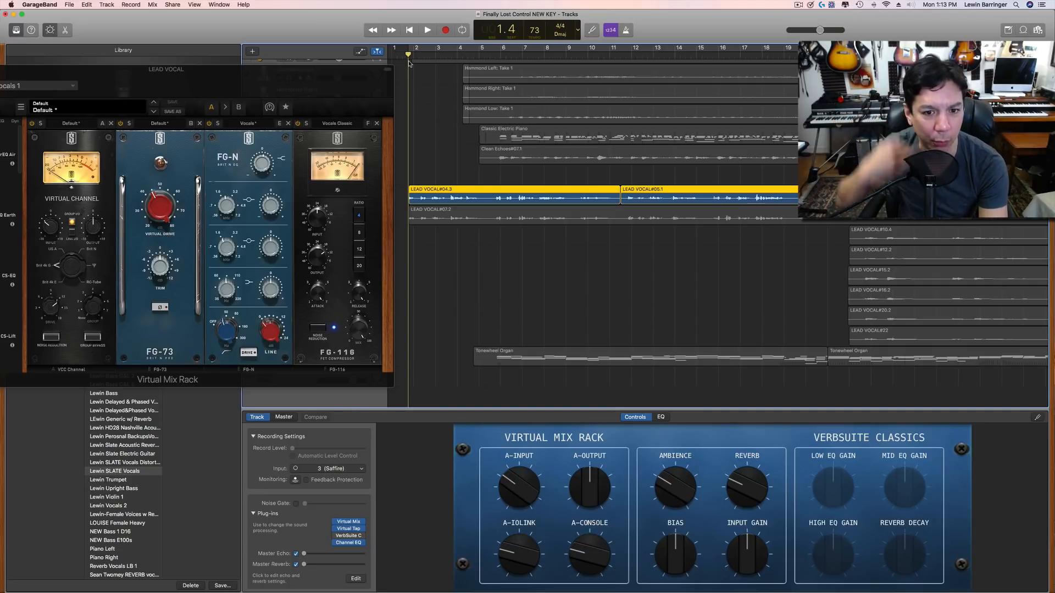
{"action": "key", "text": "space"}
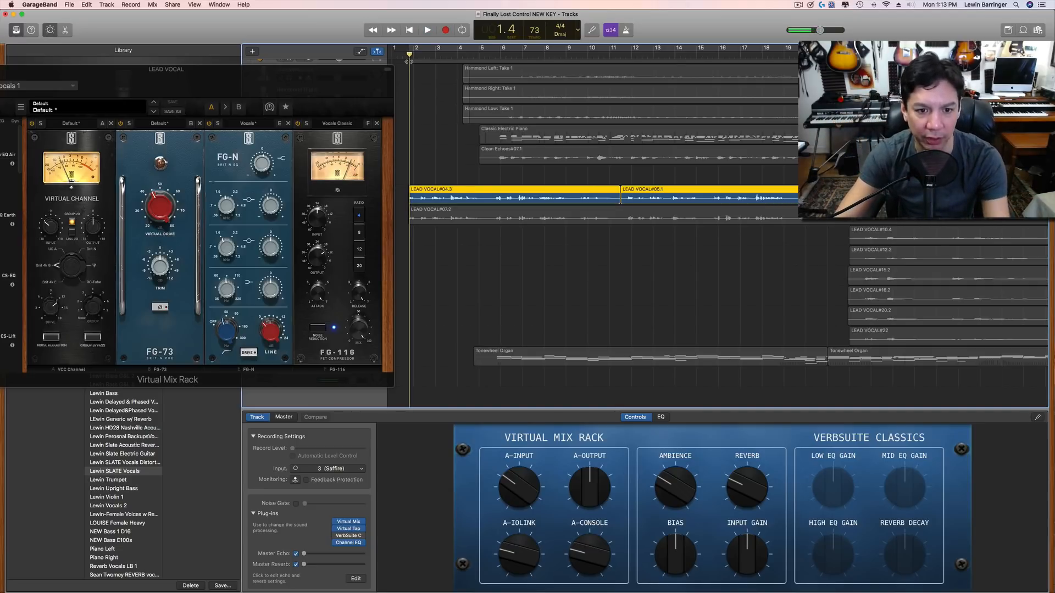
{"action": "key", "text": "space"}
{"action": "key", "text": "space"}
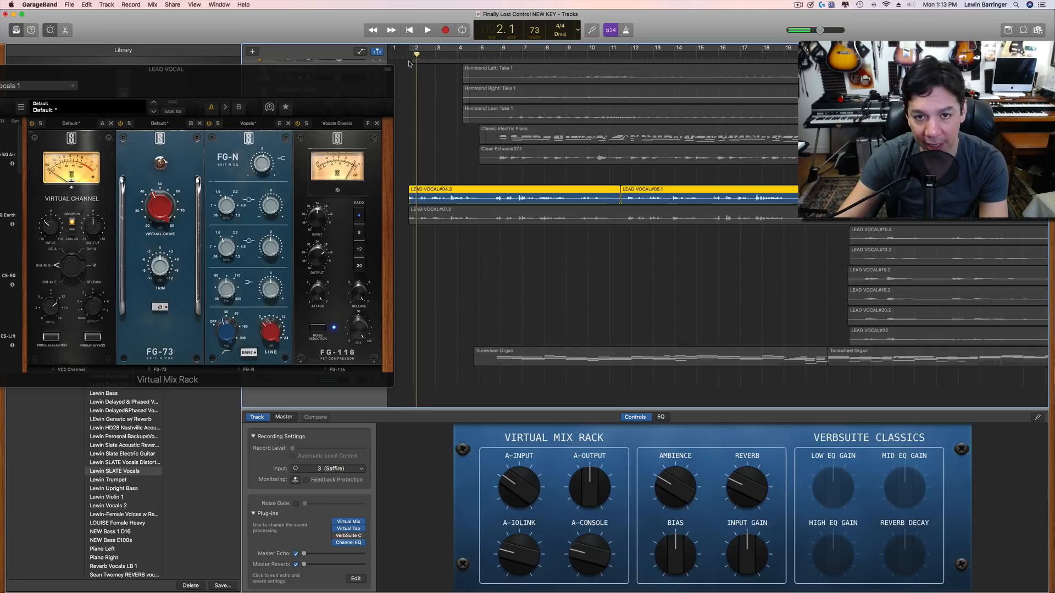
{"action": "key", "text": "space"}
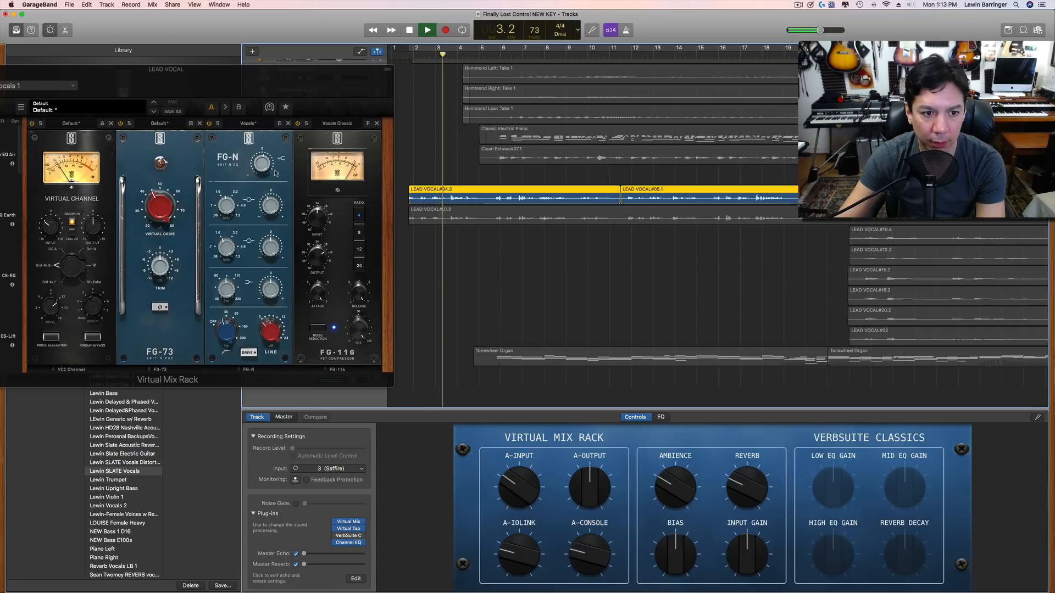
{"action": "key", "text": "space"}
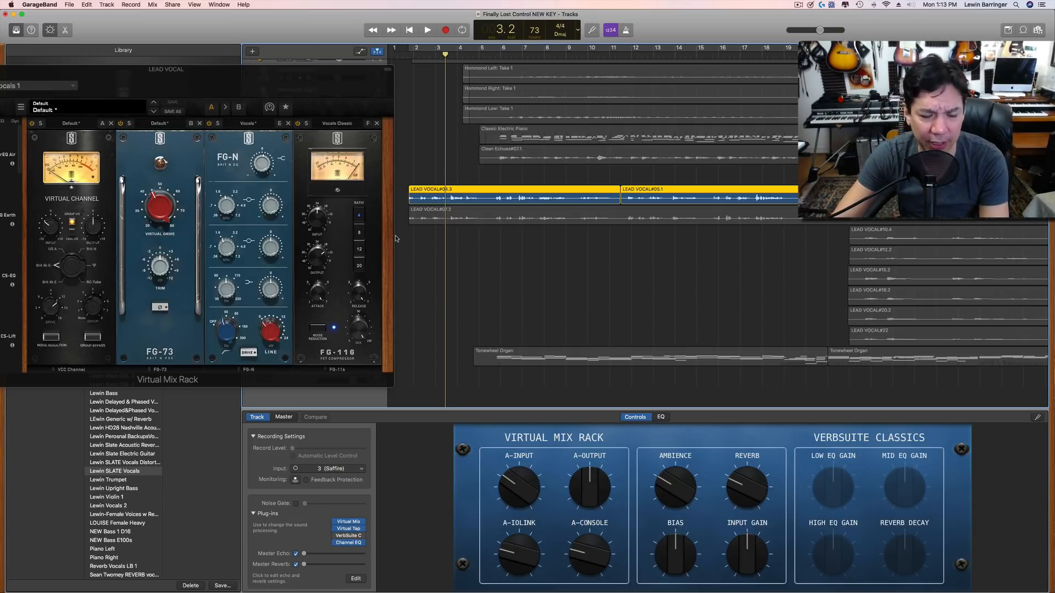
Fine-tune the FG-116 compressor's attack while listening to the lead vocal, and close the Virtual Mix Rack
{"action": "key", "text": "space"}
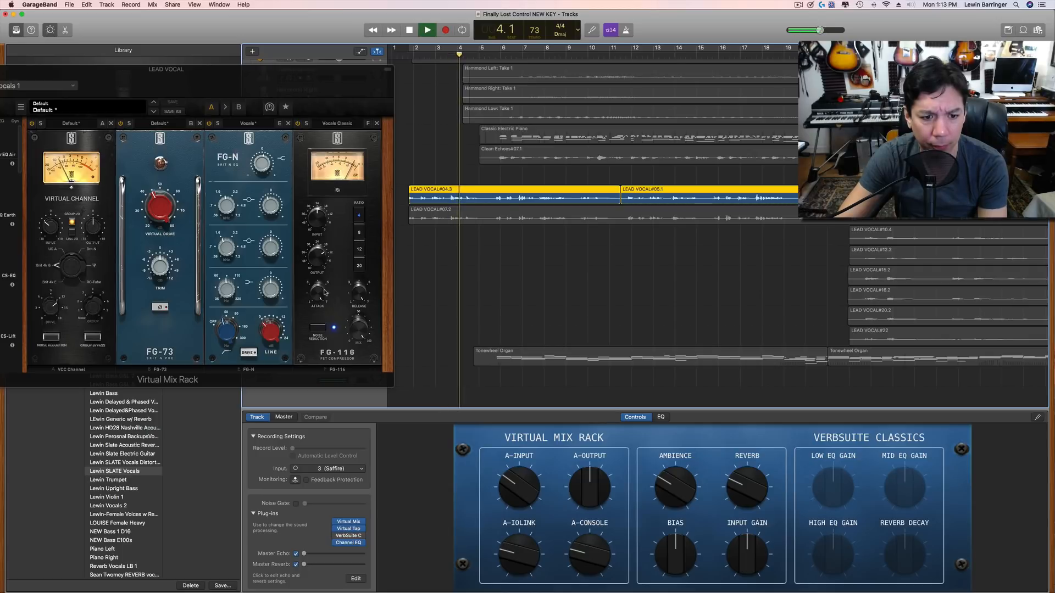
{"action": "left_click", "coordinate": [319, 333]}
{"action": "left_click_drag", "start_coordinate": [319, 334], "coordinate": [358, 317]}
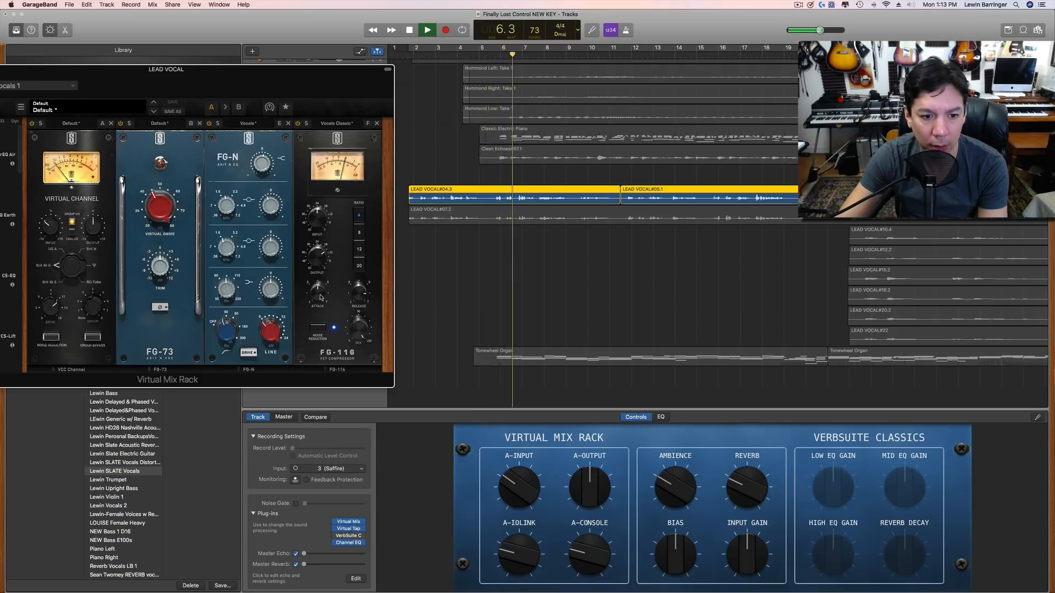
{"action": "left_click_drag", "start_coordinate": [319, 292], "coordinate": [323, 290]}
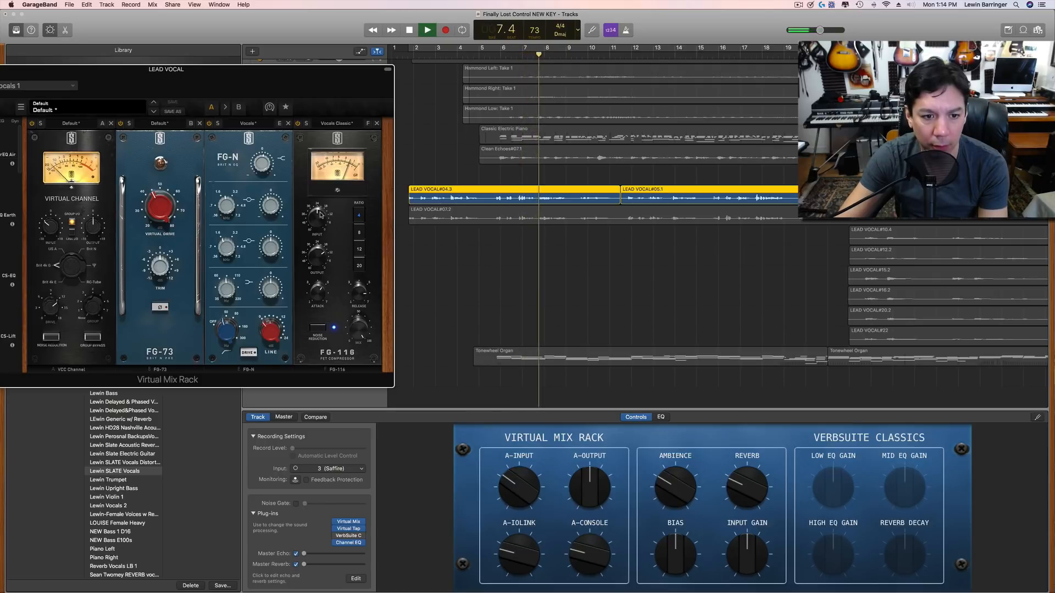
{"action": "mouse_move", "coordinate": [329, 214]}
{"action": "key", "text": "space"}
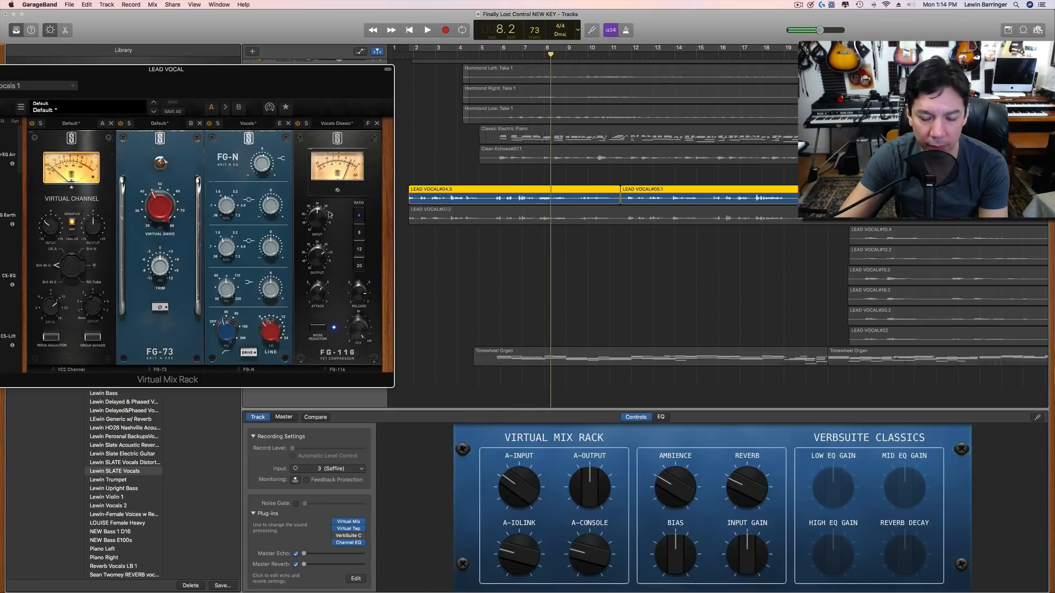
{"action": "left_click_drag", "start_coordinate": [320, 297], "coordinate": [319, 295]}
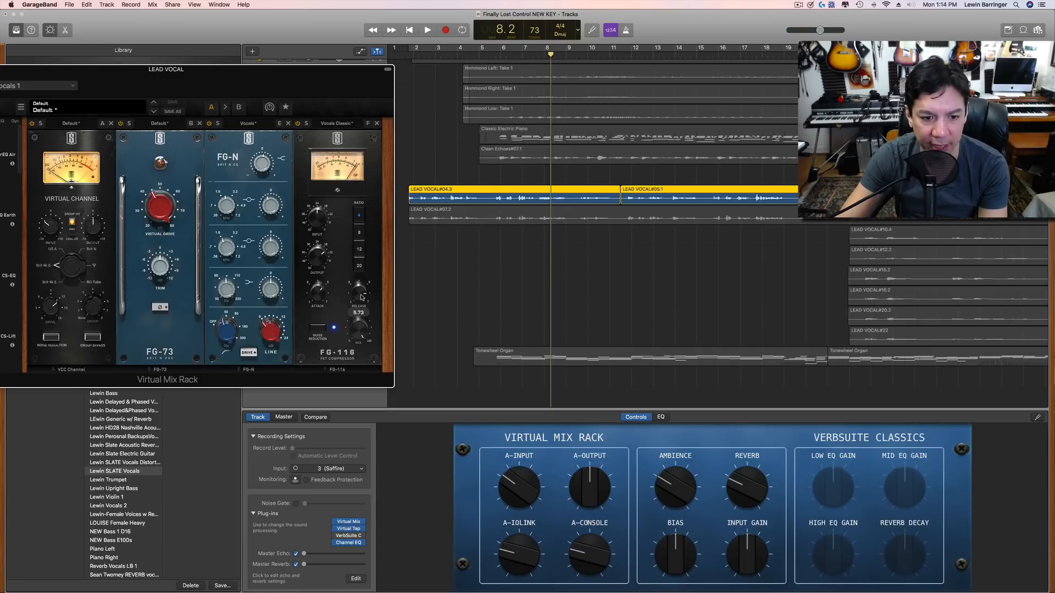
{"action": "mouse_move", "coordinate": [362, 297]}
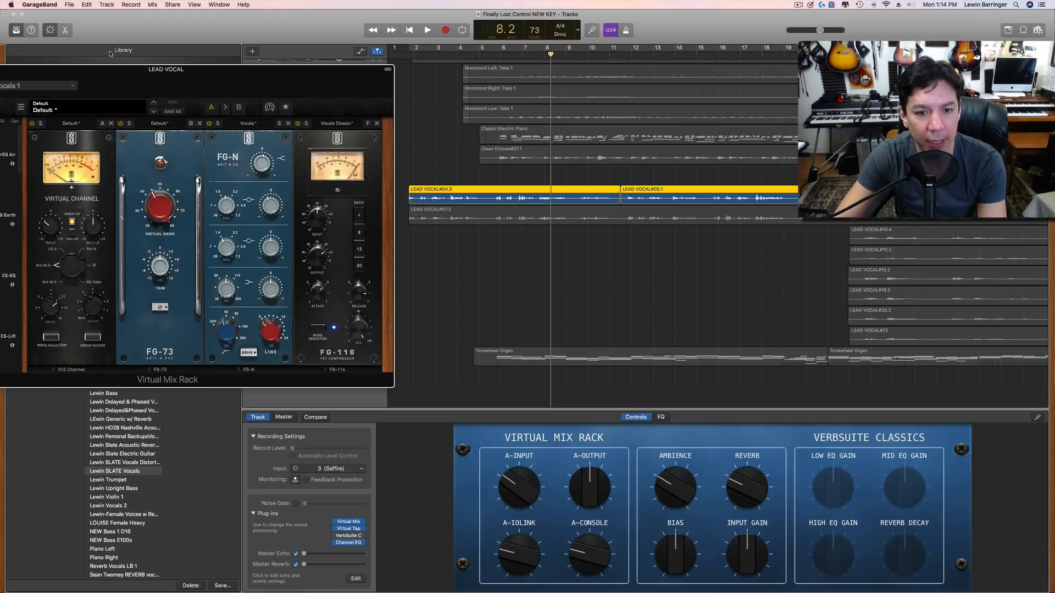
{"action": "left_click_drag", "start_coordinate": [26, 71], "coordinate": [238, 72]}
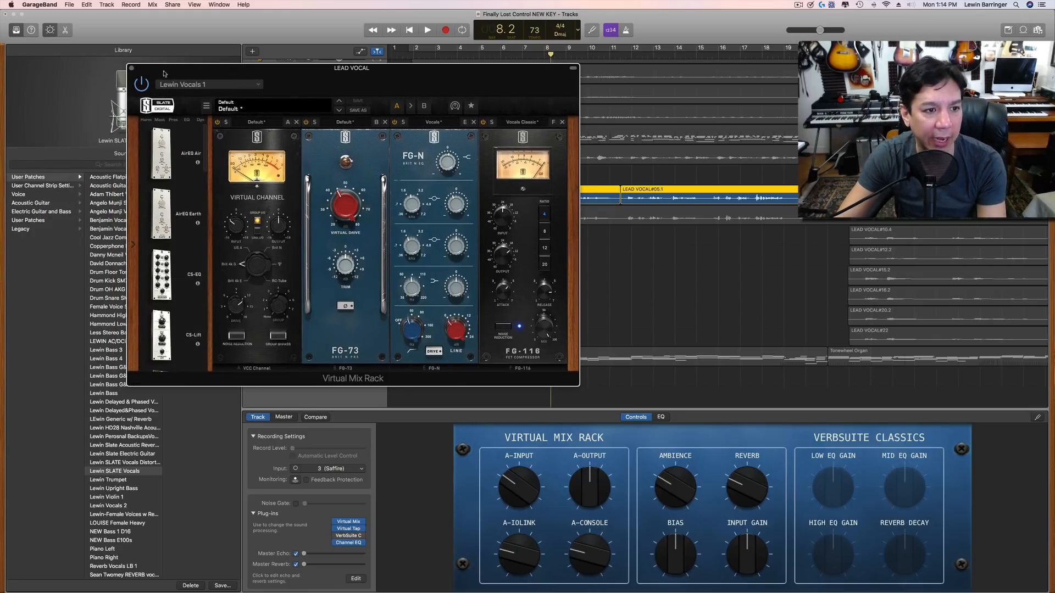
{"action": "left_click", "coordinate": [132, 69]}
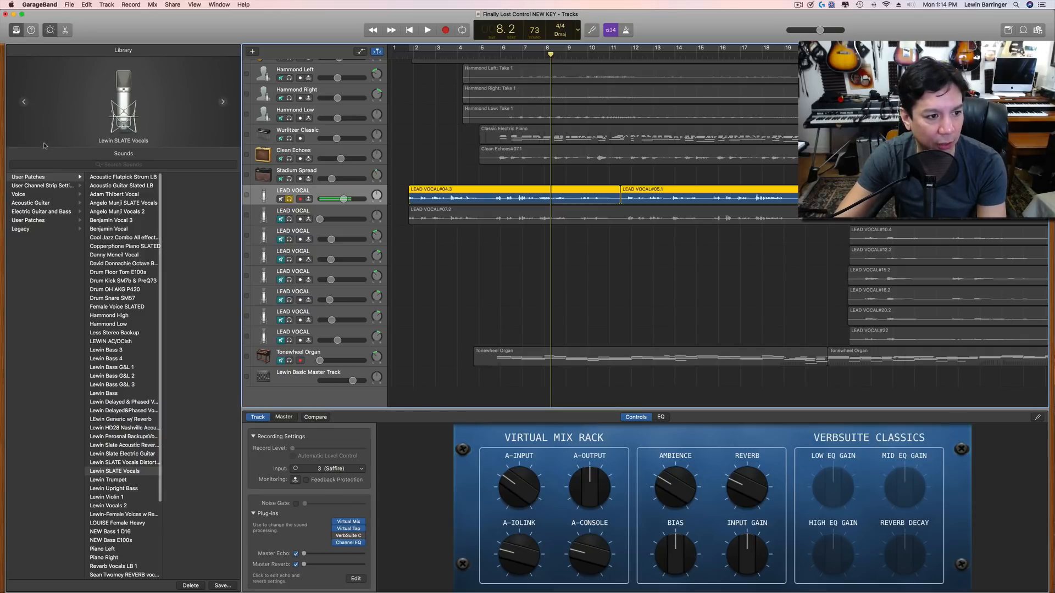
{"action": "left_click", "coordinate": [34, 179]}
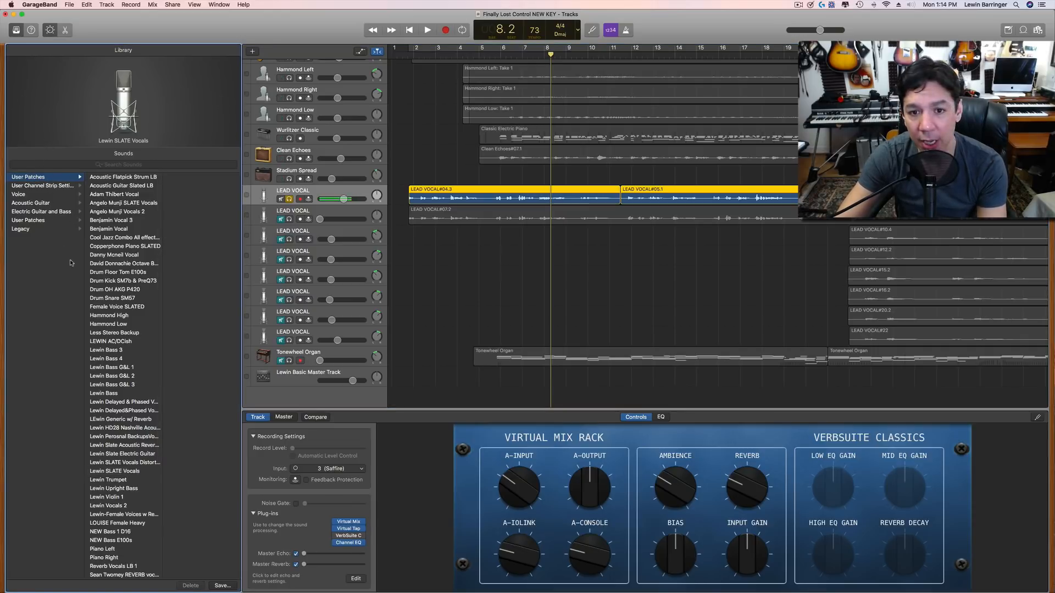
Set Virtual Tape Machines on the first lead vocal to +0.50 dB input and -0.50 dB output, and bypass its Channel EQ
{"action": "left_click", "coordinate": [349, 530]}
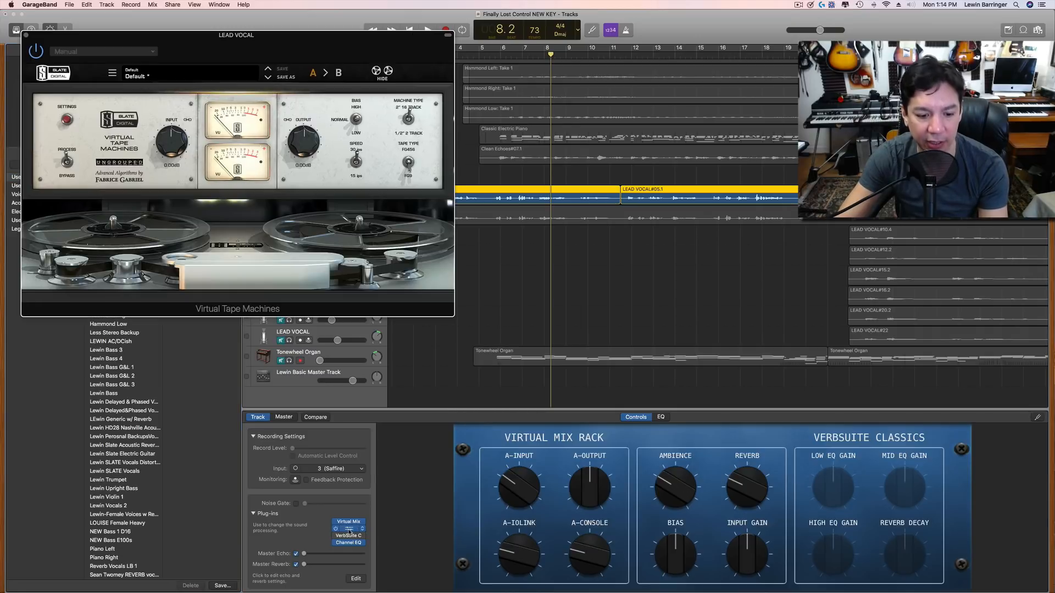
{"action": "left_click", "coordinate": [495, 53]}
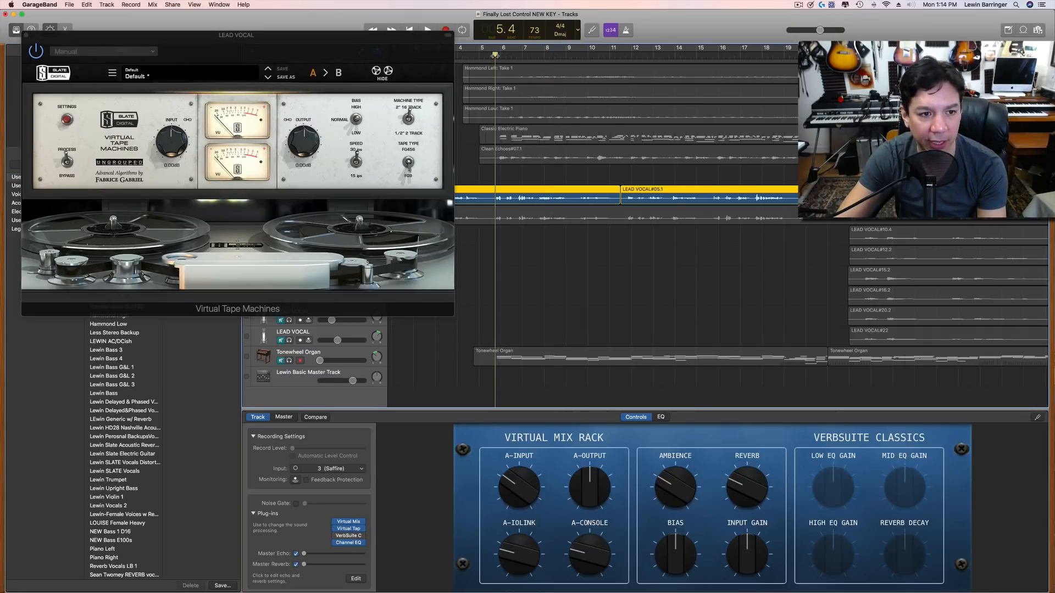
{"action": "key", "text": "space"}
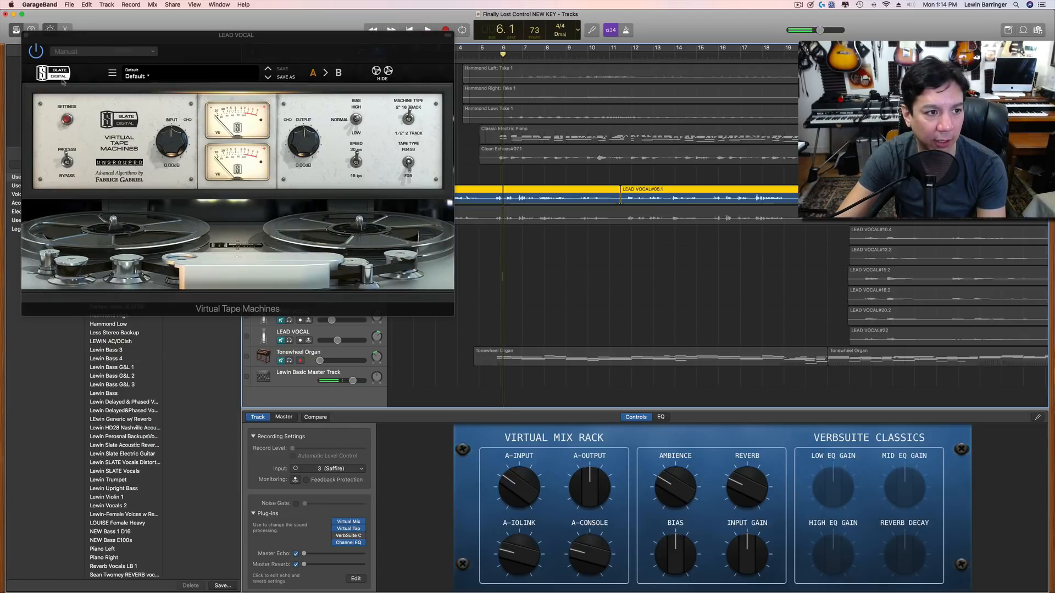
{"action": "left_click_drag", "start_coordinate": [178, 146], "coordinate": [179, 137]}
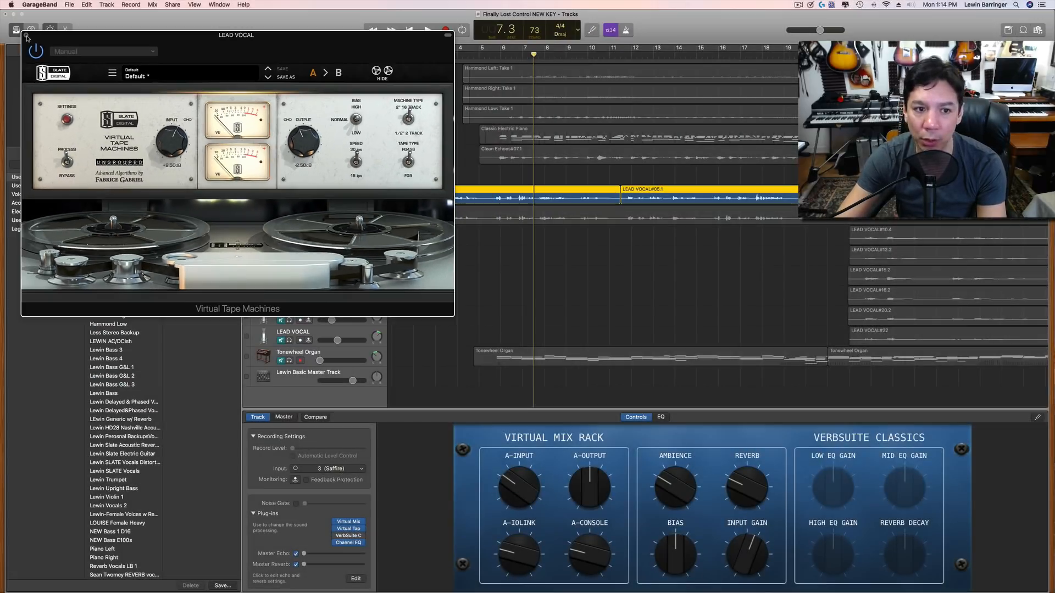
{"action": "left_click", "coordinate": [25, 35]}
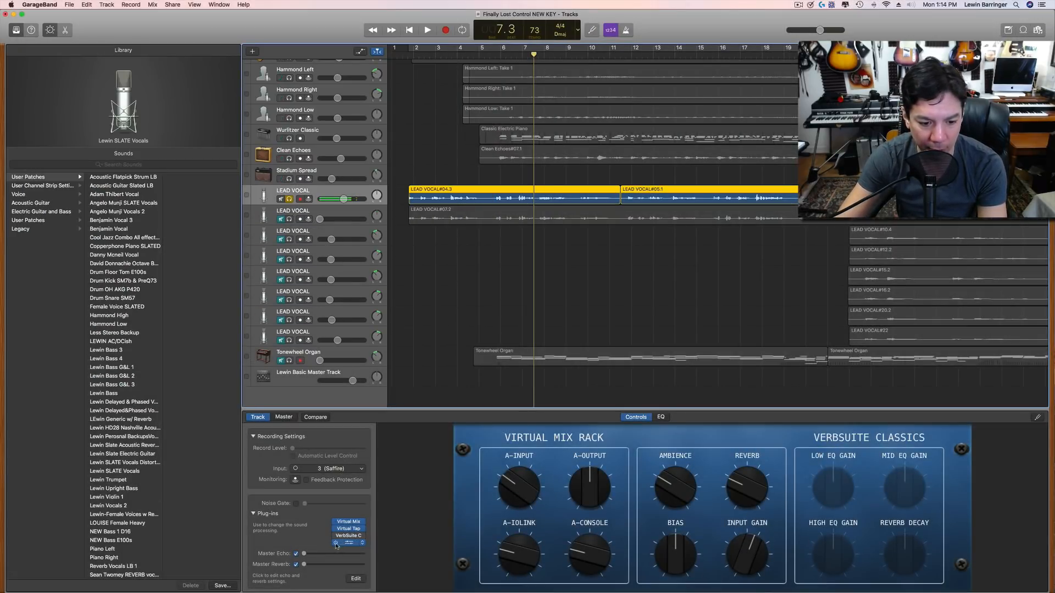
{"action": "mouse_move", "coordinate": [335, 545]}
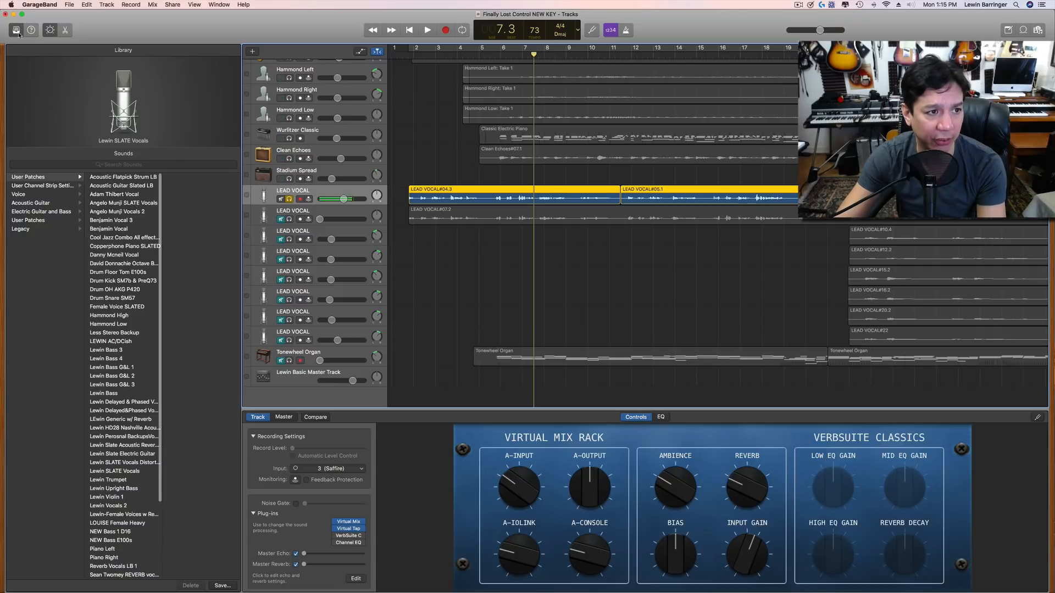
Save the first lead vocal's settings as the patch "Lewin Slate Vocal 57" and load it on the second lead vocal track
{"action": "left_click", "coordinate": [222, 586]}
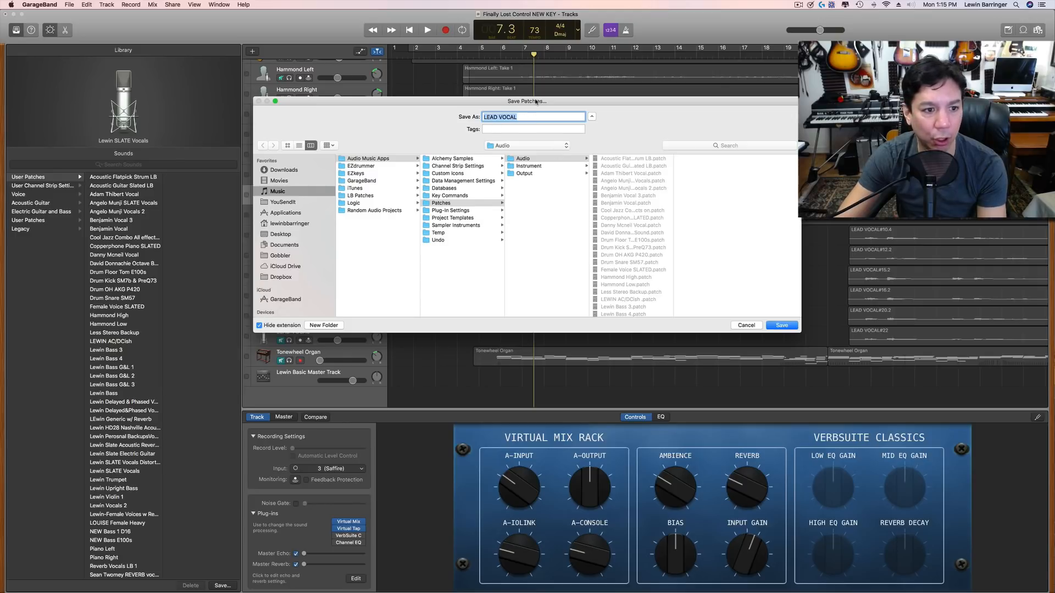
{"action": "type", "text": "Le"}
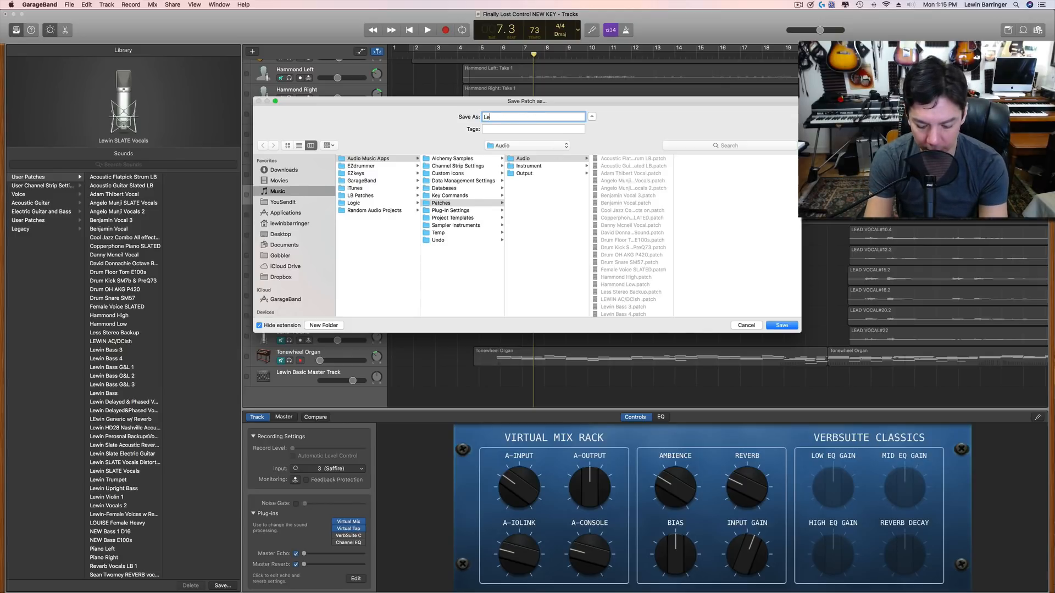
{"action": "type", "text": "win Slate Vo"}
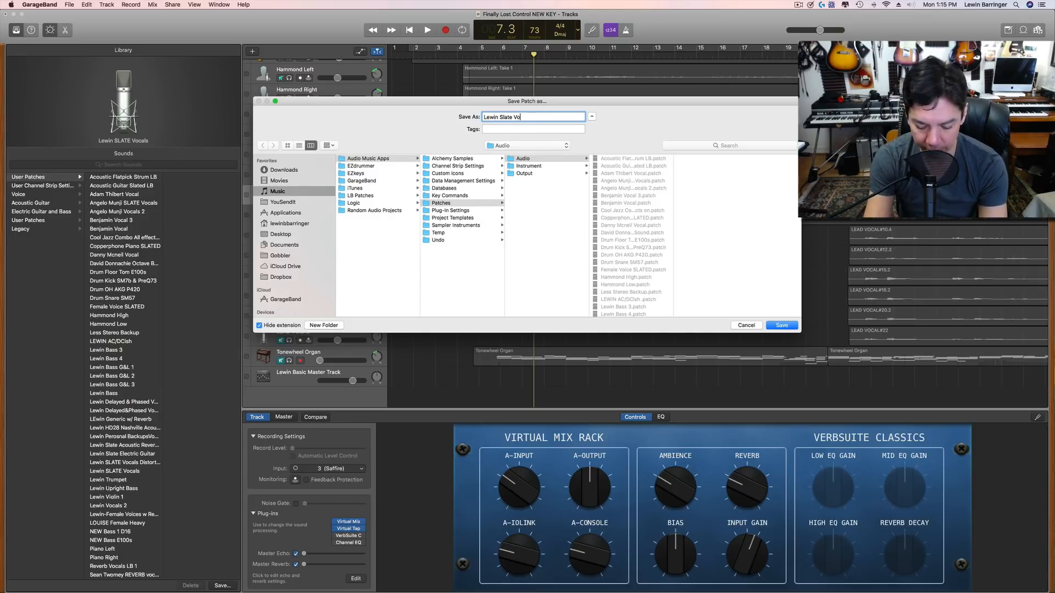
{"action": "type", "text": "cal 57"}
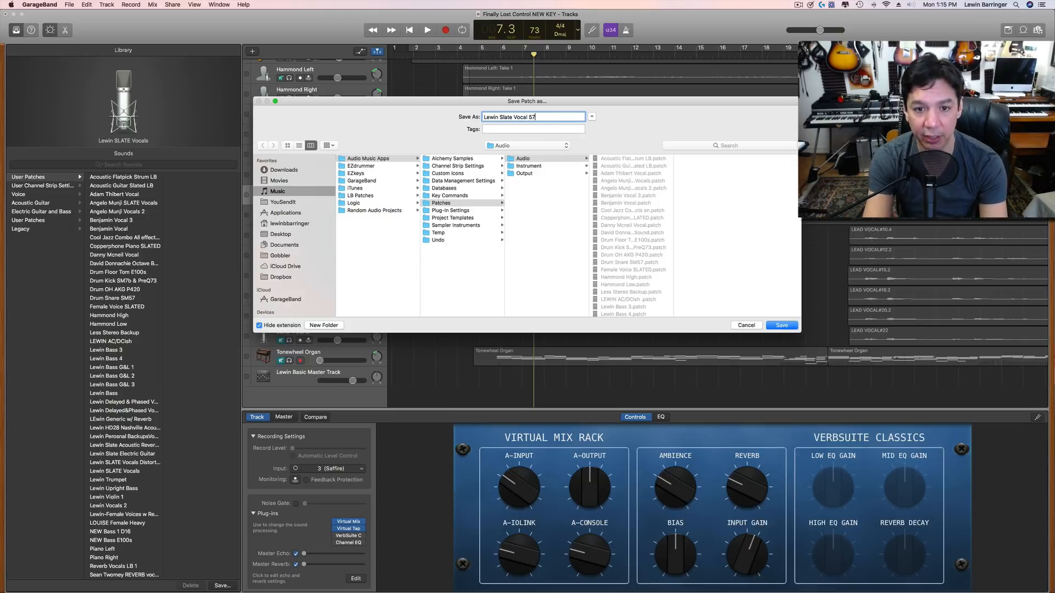
{"action": "key", "text": "Return"}
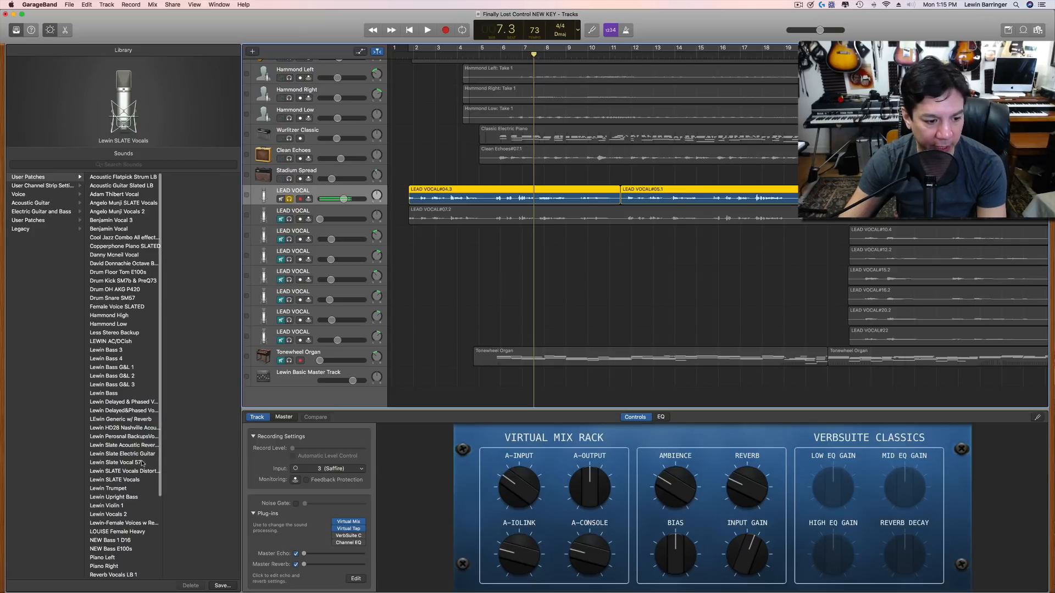
{"action": "left_click", "coordinate": [337, 213]}
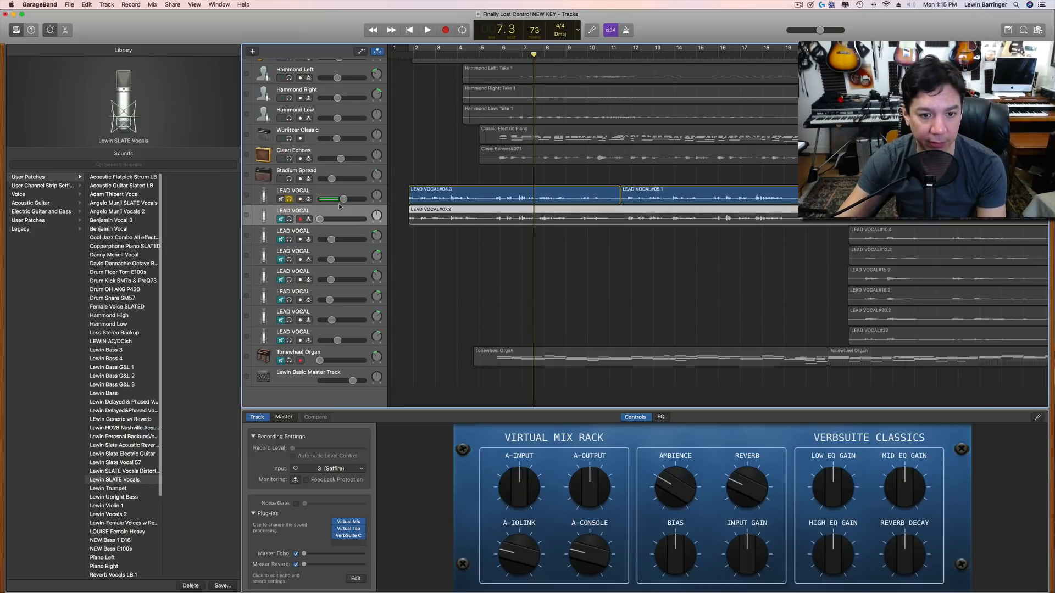
{"action": "left_click", "coordinate": [138, 463]}
Select the first lead vocal track and show its EQ, unsolo it during playback, and lower its track volume slightly against the full mix
{"action": "left_click", "coordinate": [328, 192]}
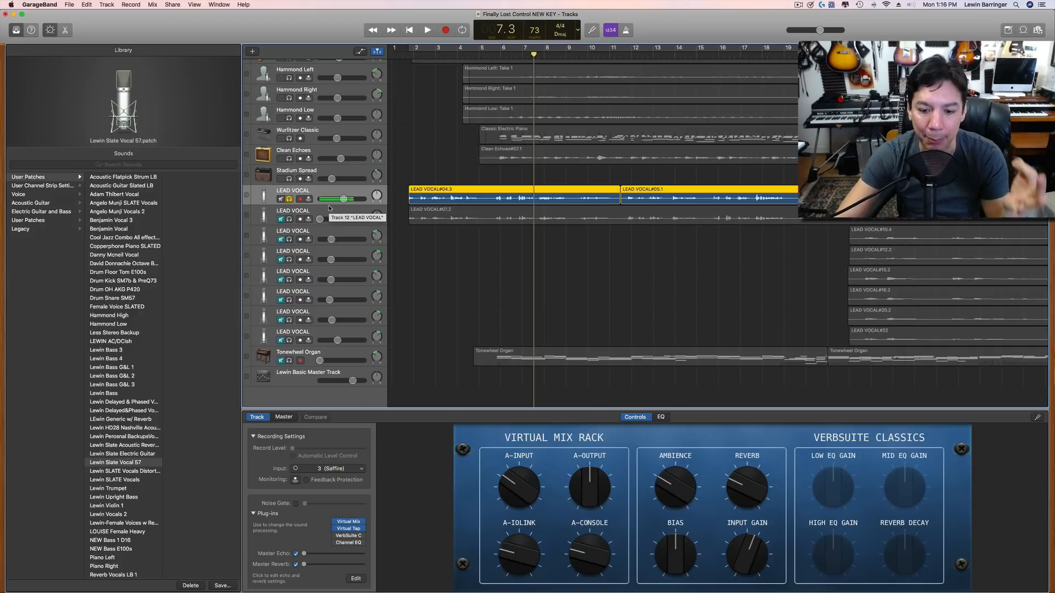
{"action": "left_click", "coordinate": [662, 418]}
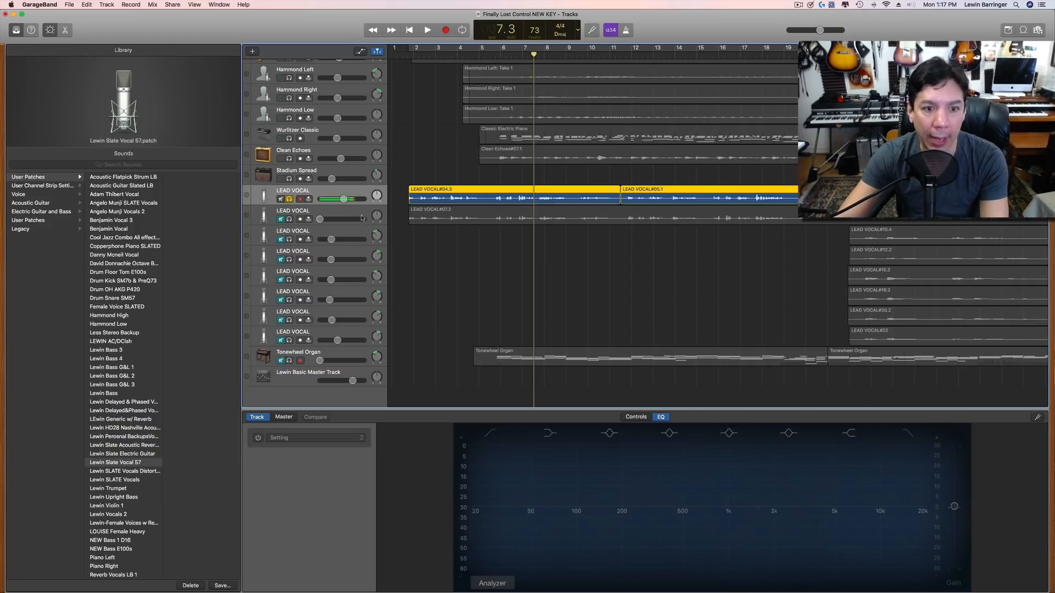
{"action": "key", "text": "space"}
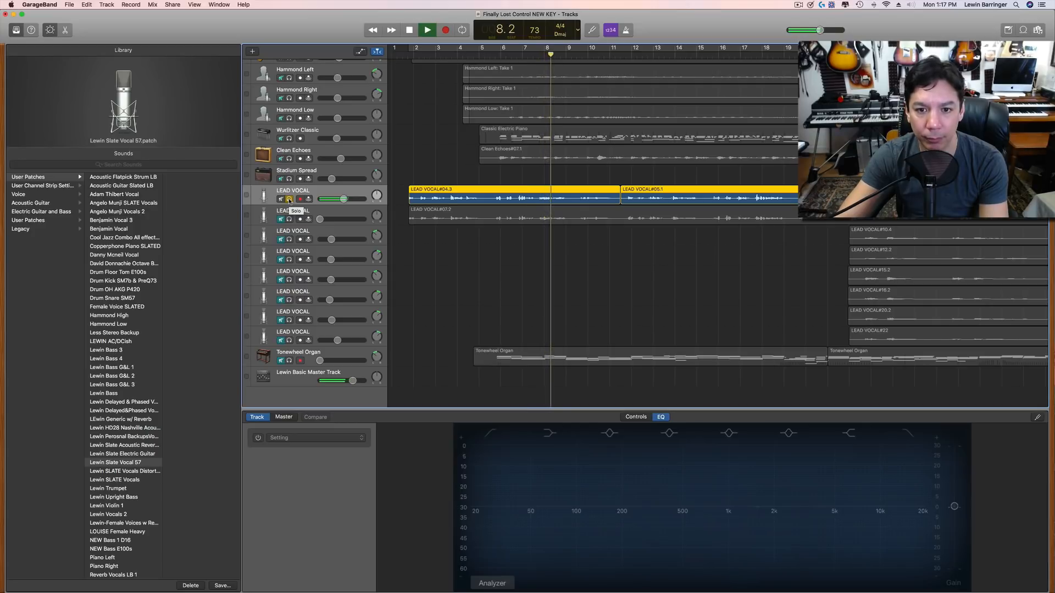
{"action": "left_click", "coordinate": [289, 200]}
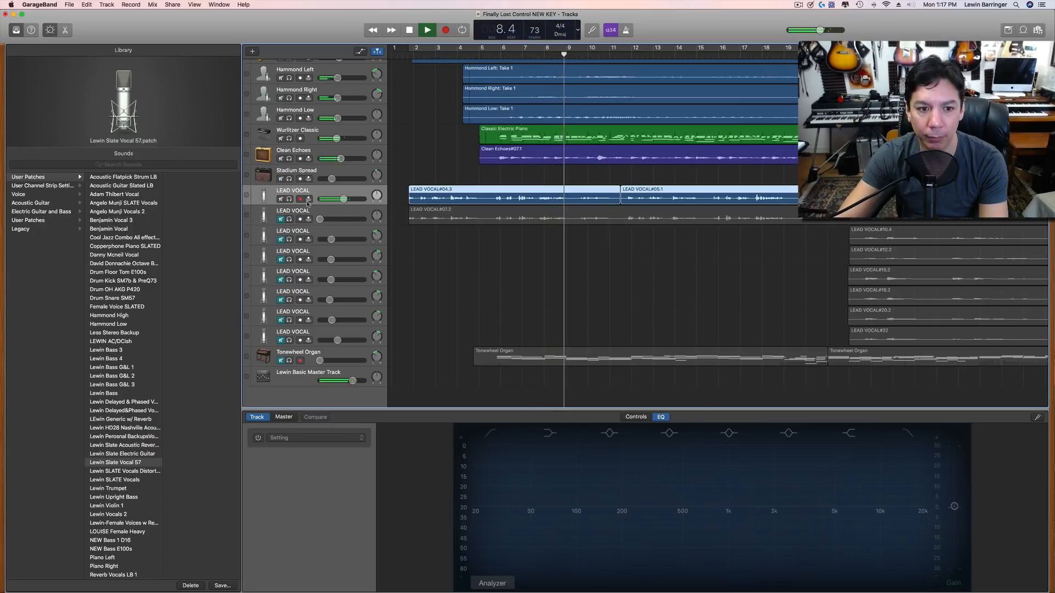
{"action": "left_click_drag", "start_coordinate": [343, 200], "coordinate": [340, 201]}
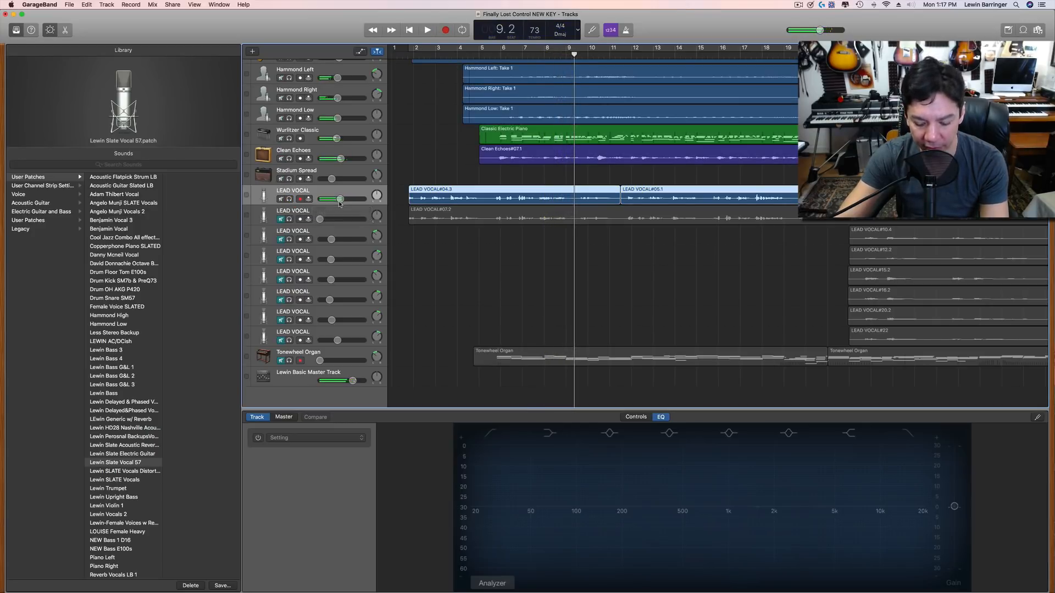
Turn on cycle playback and return the playhead to the start of the cycle just before bar 2
{"action": "key", "text": "c"}
{"action": "key", "text": "Return"}
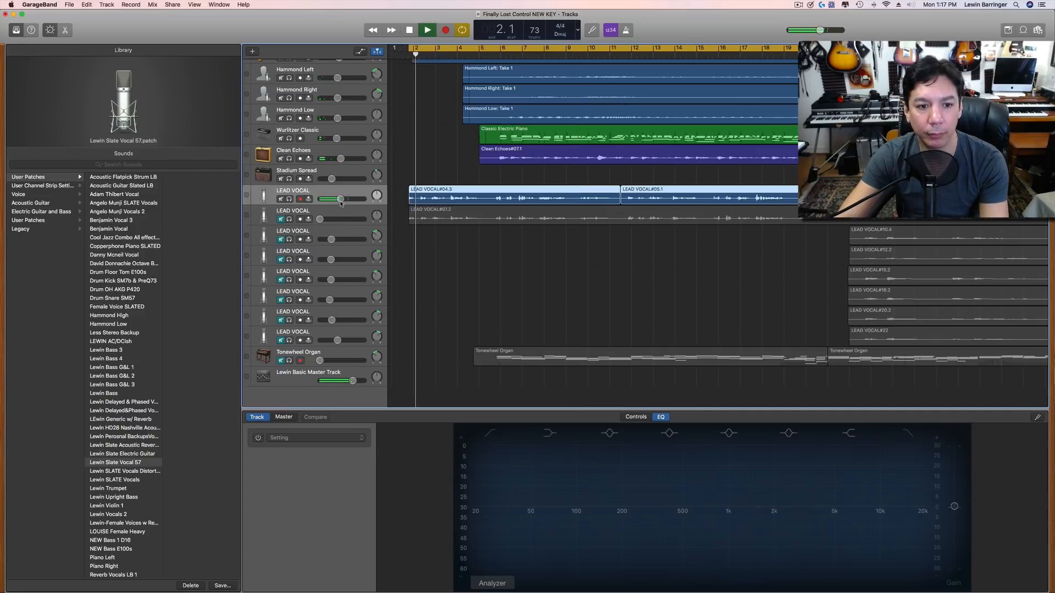
{"action": "key", "text": "space"}
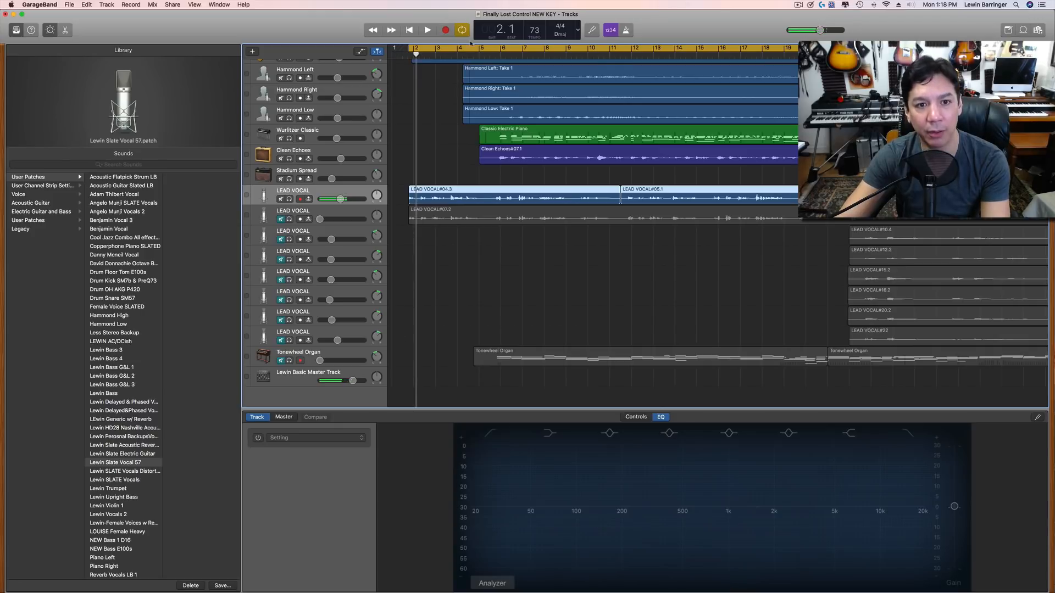
Audition the first lead vocal in the audio editor and split its first region after the opening words near bar 2, leaving Flex off
{"action": "left_click", "coordinate": [66, 31]}
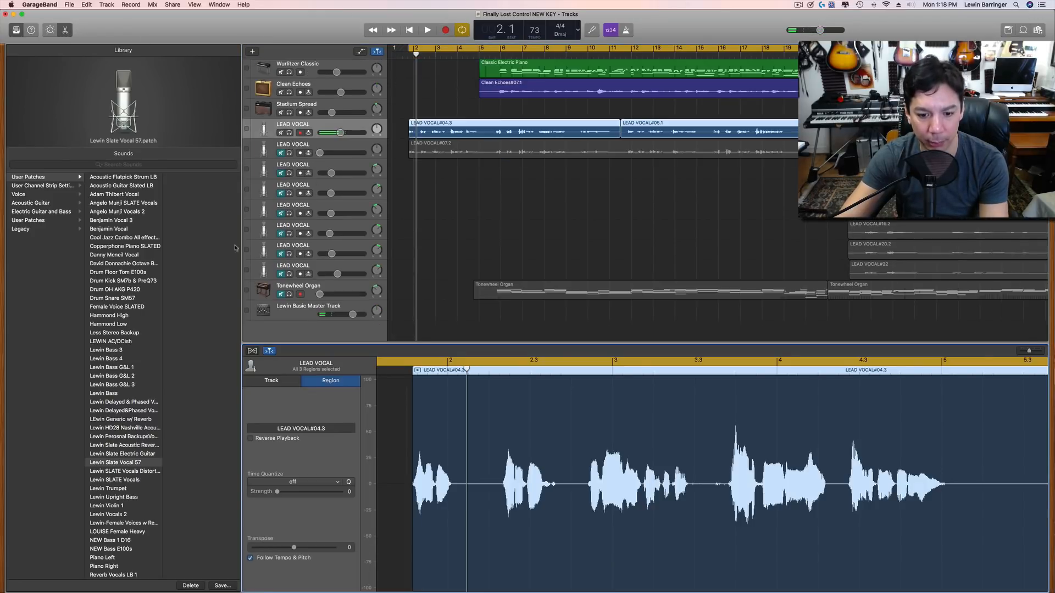
{"action": "key", "text": "space"}
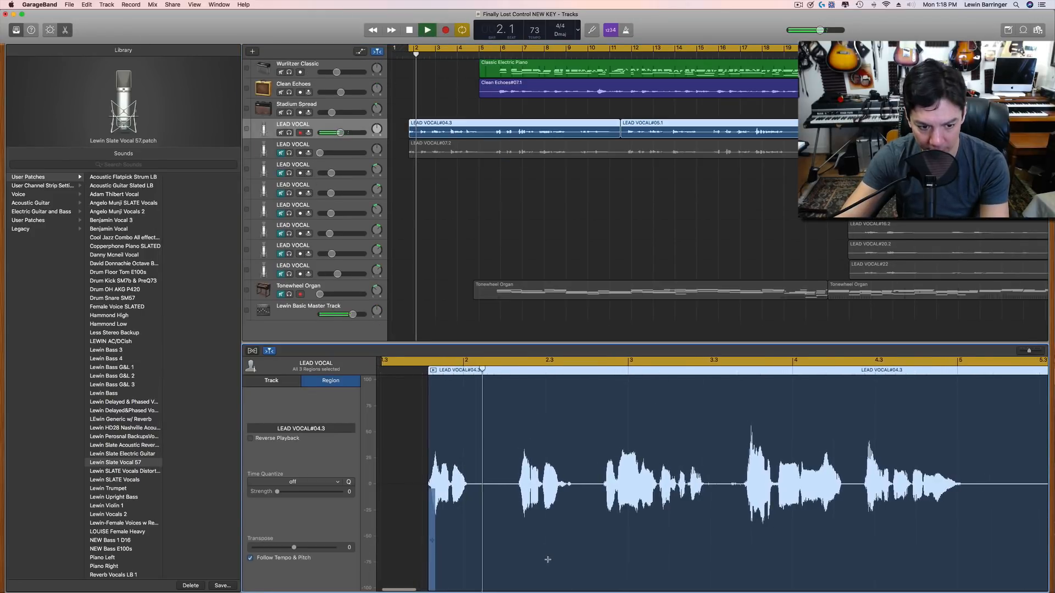
{"action": "key", "text": "space"}
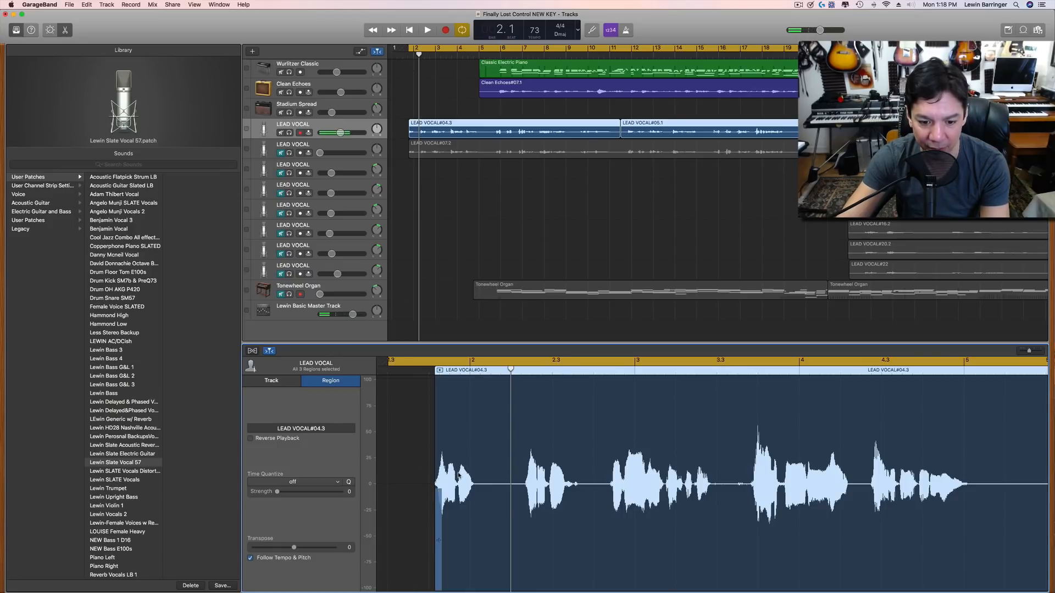
{"action": "left_click", "coordinate": [253, 351]}
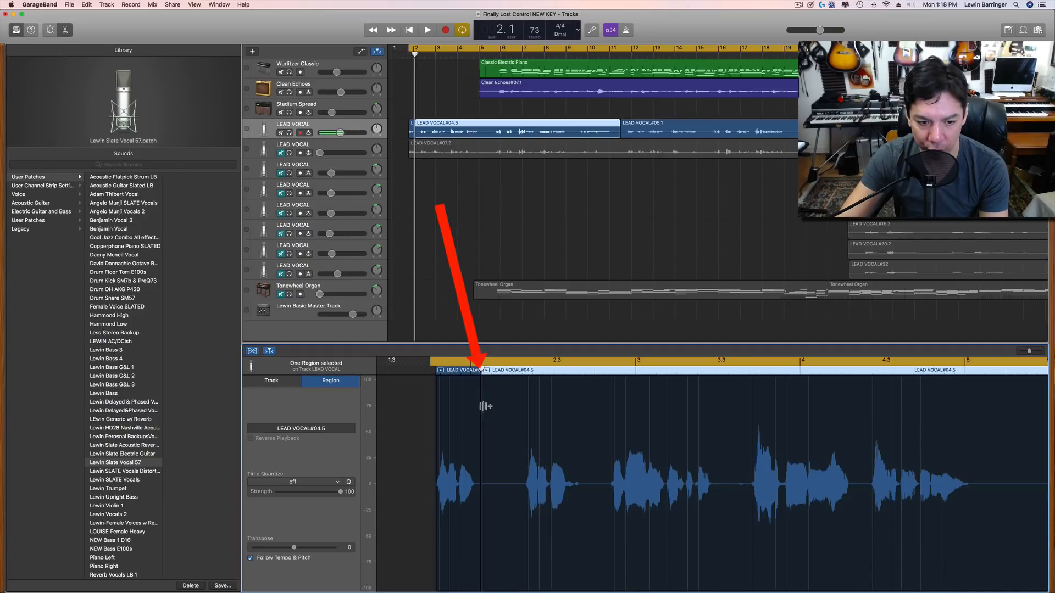
{"action": "left_click", "coordinate": [253, 351]}
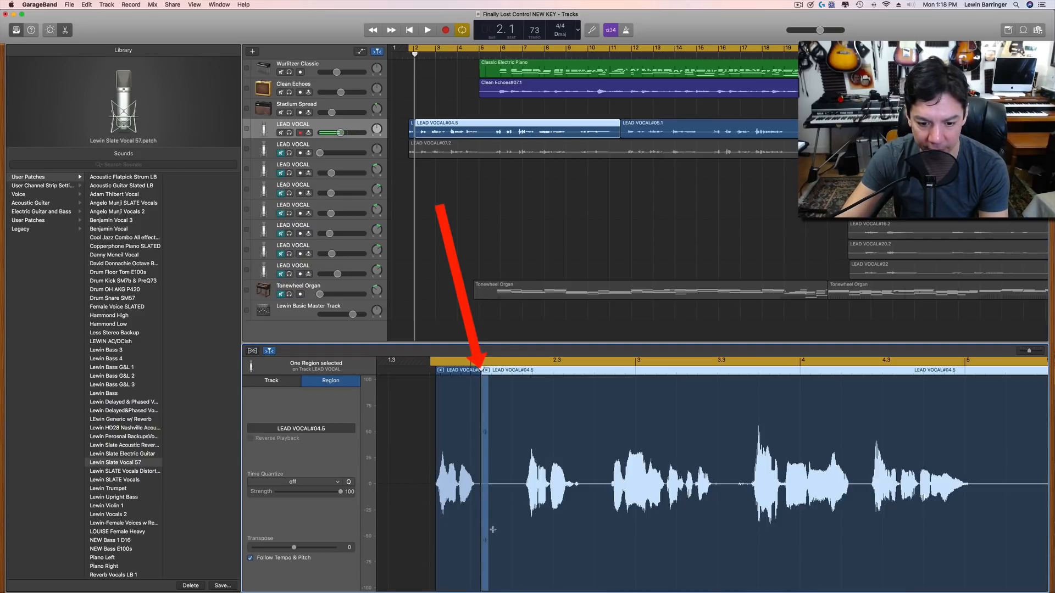
Trim the silence at the start of the second vocal piece and shift the short opening piece slightly later
{"action": "left_click_drag", "start_coordinate": [487, 535], "coordinate": [457, 540]}
{"action": "left_click", "coordinate": [458, 540]}
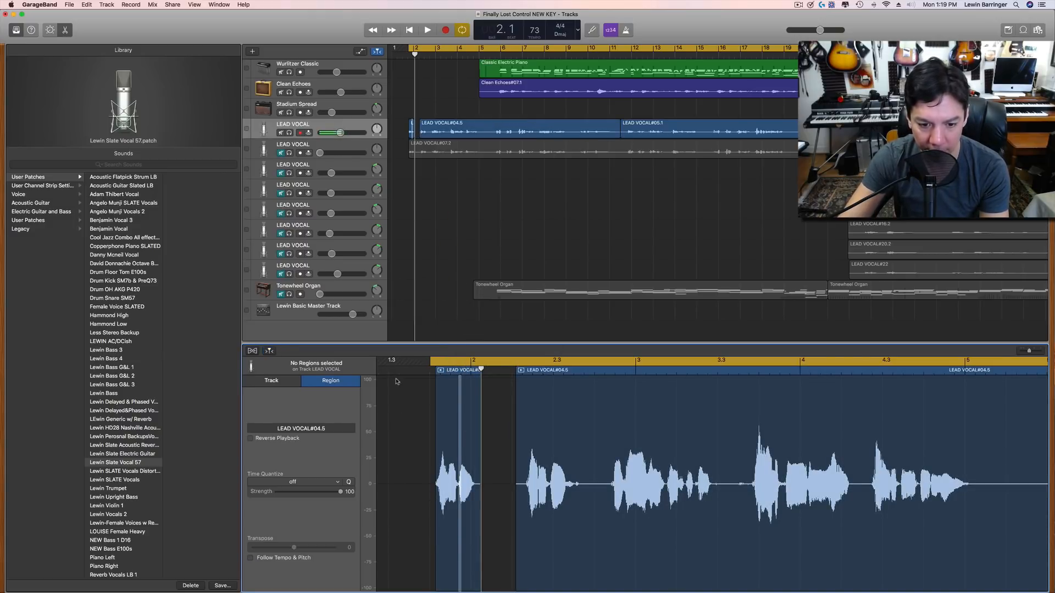
{"action": "left_click_drag", "start_coordinate": [440, 420], "coordinate": [451, 420]}
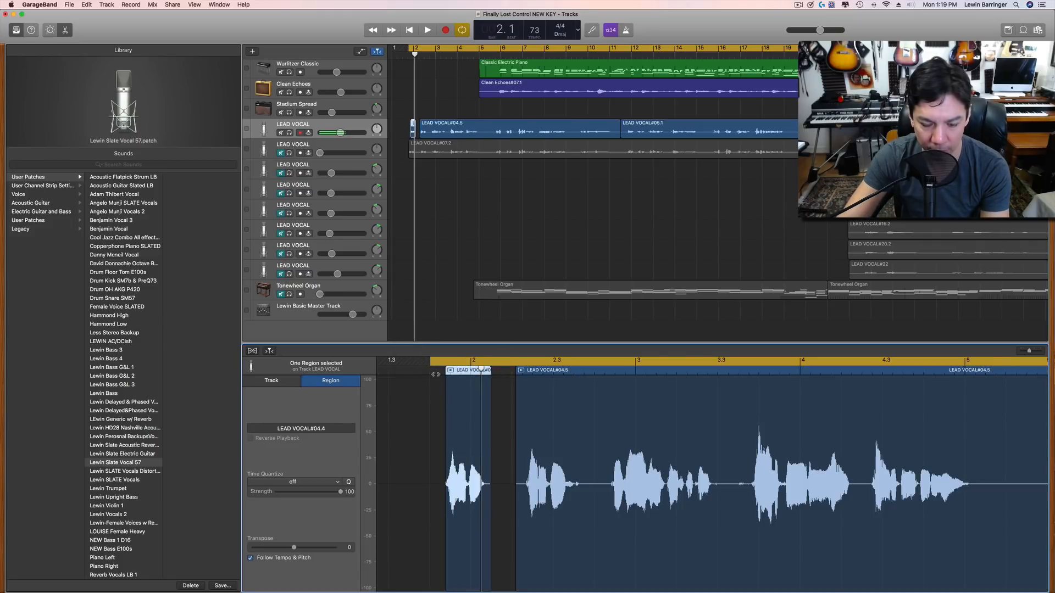
Play back the shifted opening phrase with the mix and raise the first lead vocal's volume slightly
{"action": "key", "text": "space"}
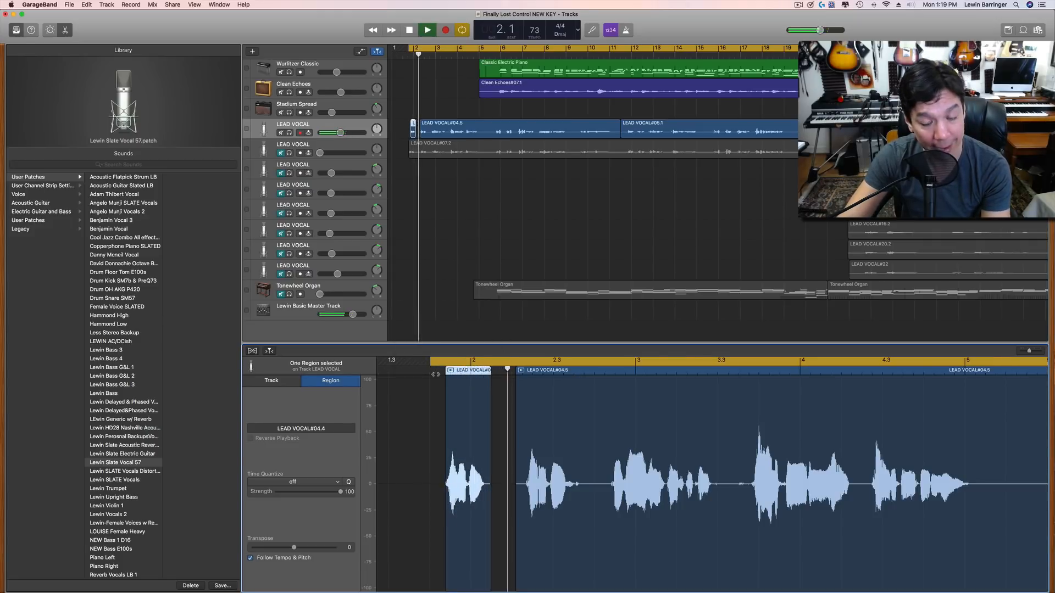
{"action": "key", "text": "space"}
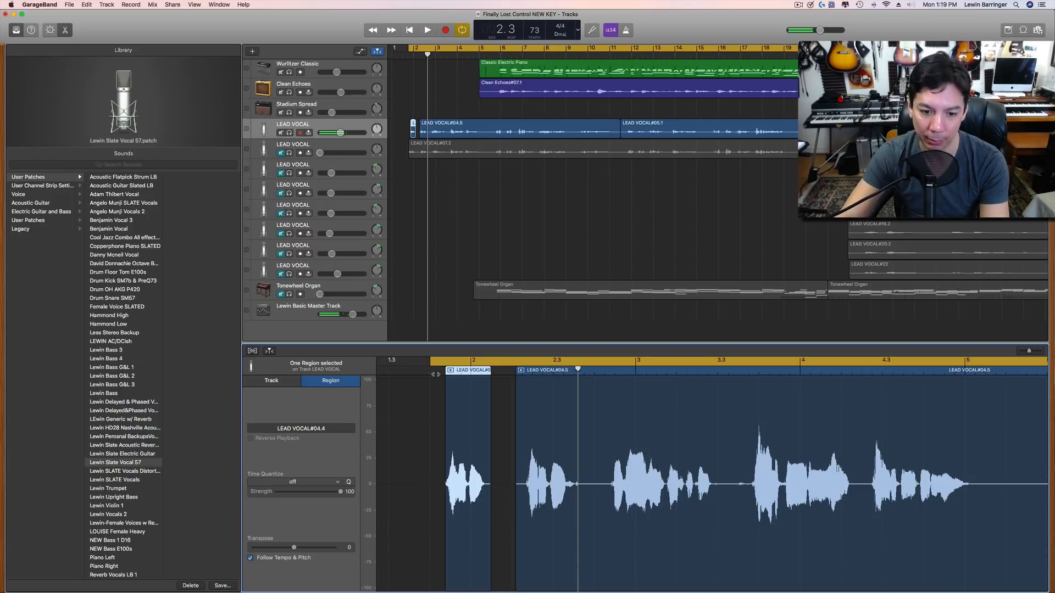
{"action": "key", "text": "space"}
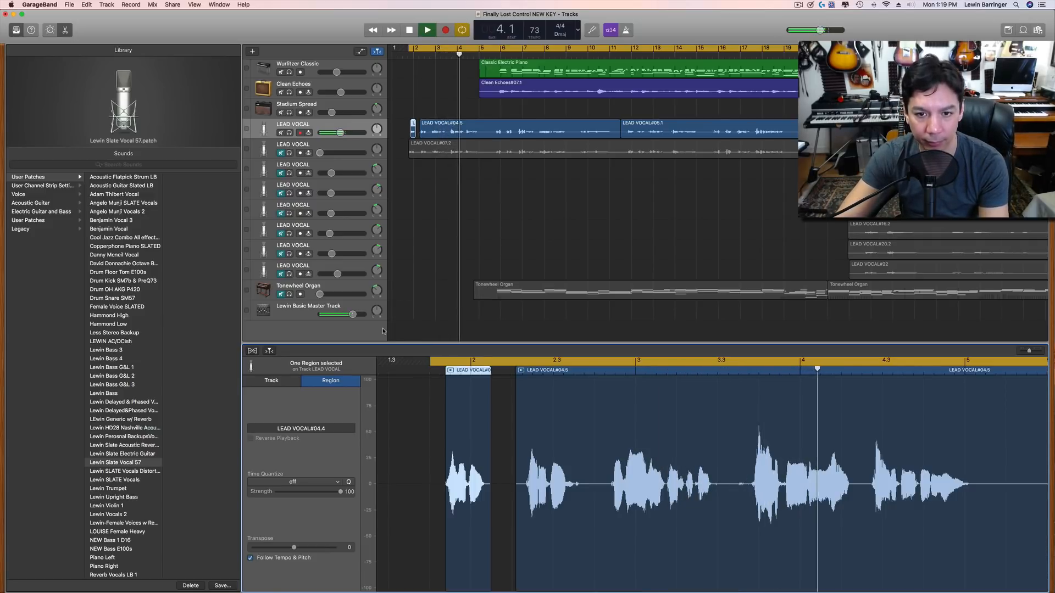
{"action": "mouse_move", "coordinate": [341, 133]}
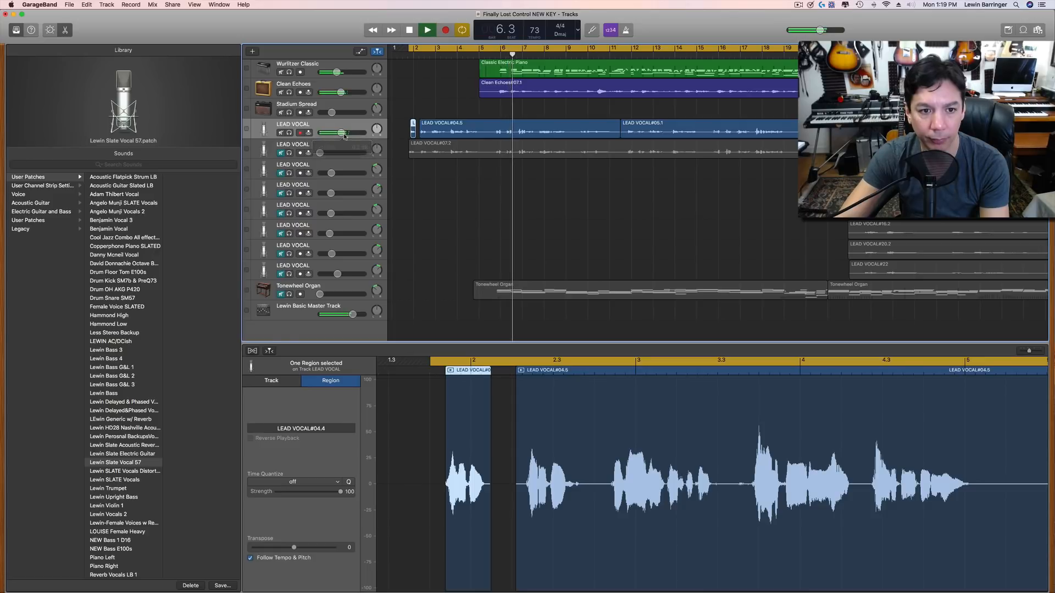
{"action": "key", "text": "space"}
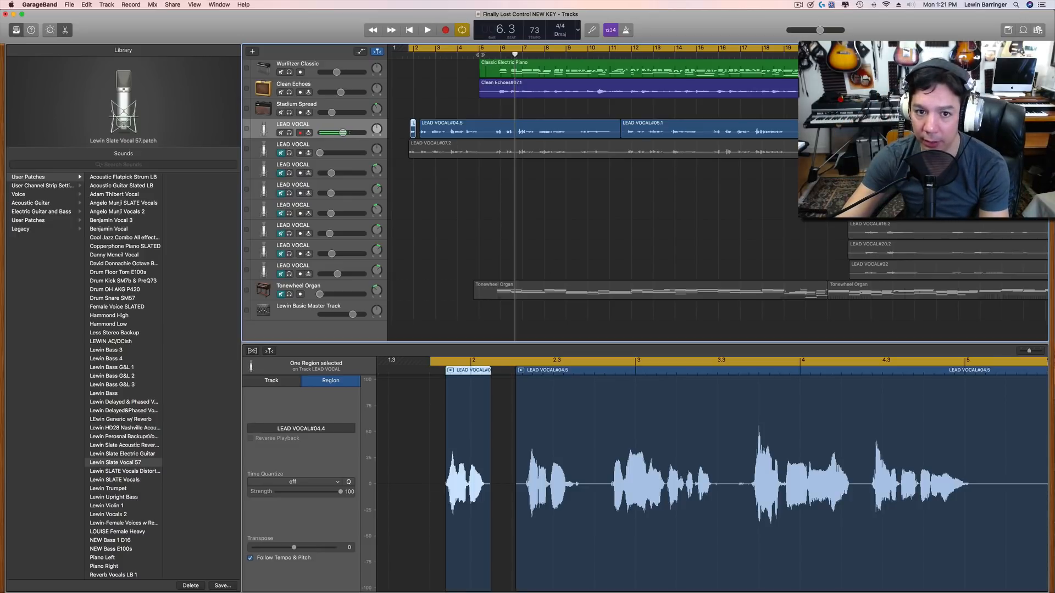
Replay from bar 5 and lower the first lead vocal's track volume to about -8.0 dB, fine-tuning it by ear
{"action": "left_click", "coordinate": [479, 55]}
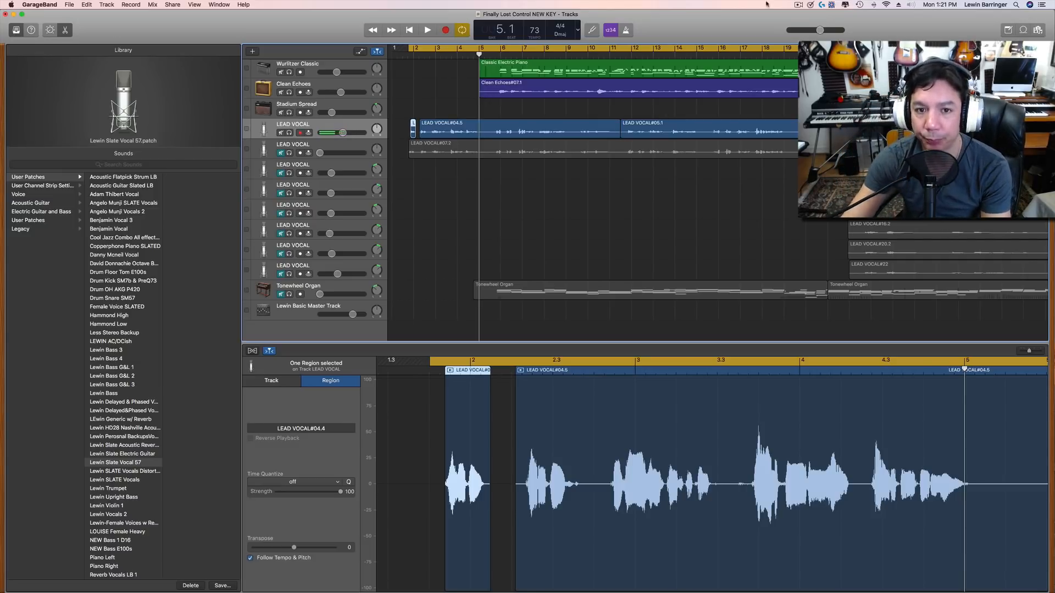
{"action": "key", "text": "space"}
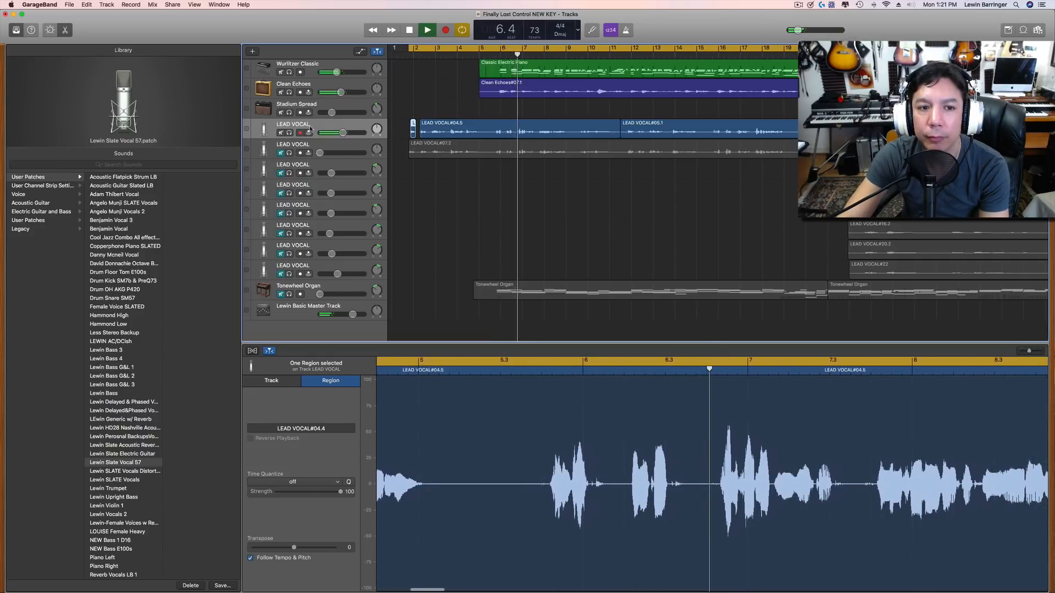
{"action": "left_click_drag", "start_coordinate": [343, 132], "coordinate": [339, 132]}
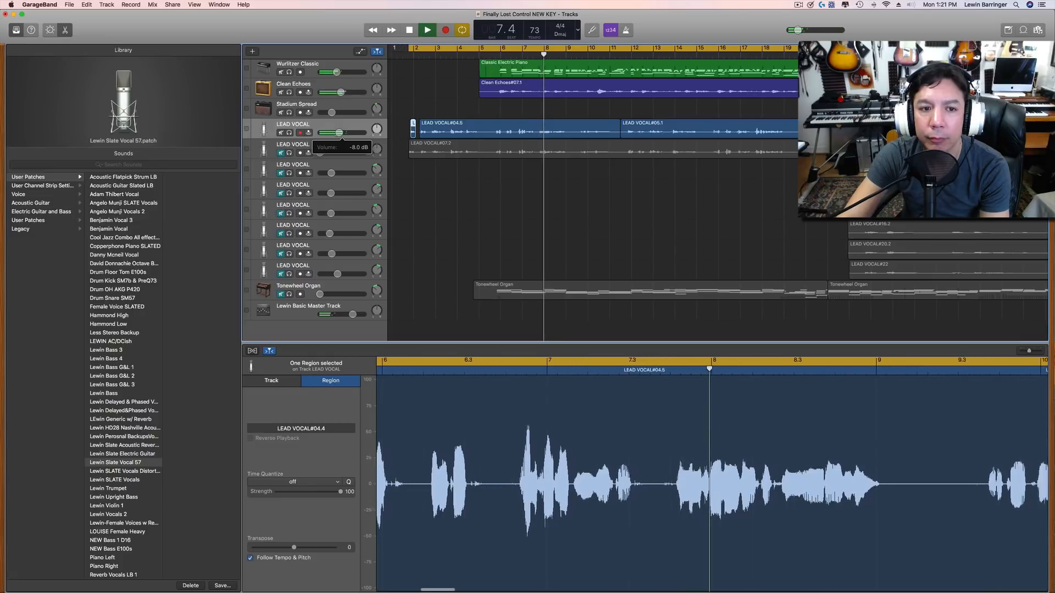
{"action": "left_click_drag", "start_coordinate": [339, 133], "coordinate": [340, 132]}
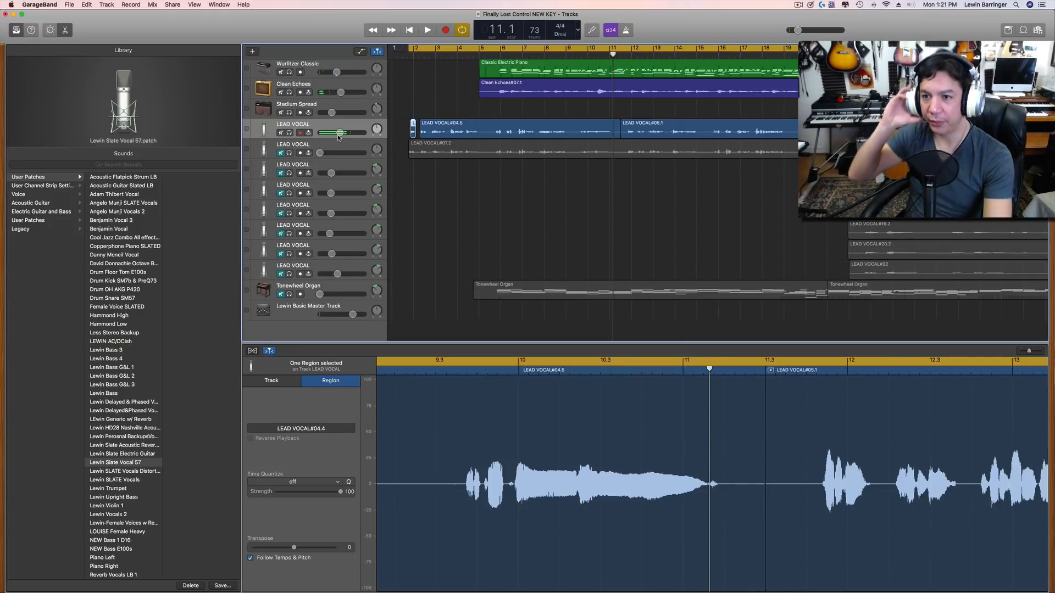
Replay the mix from the start of the cycle into bar 3 to check the vocal level
{"action": "key", "text": "super+Left"}
{"action": "key", "text": "super+Left"}
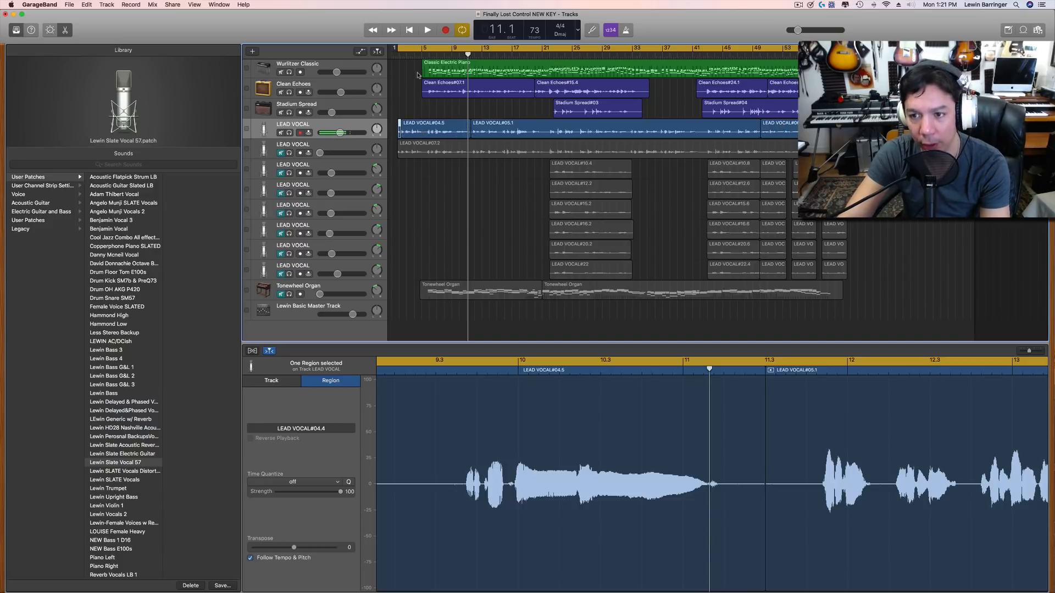
{"action": "key", "text": "Return"}
{"action": "key", "text": "space"}
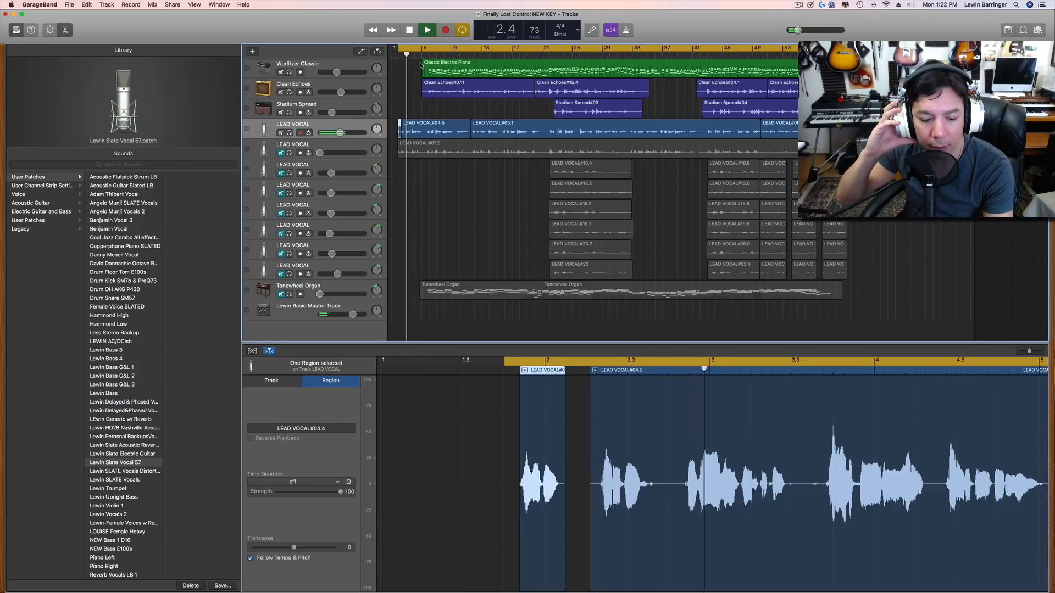
{"action": "key", "text": "space"}
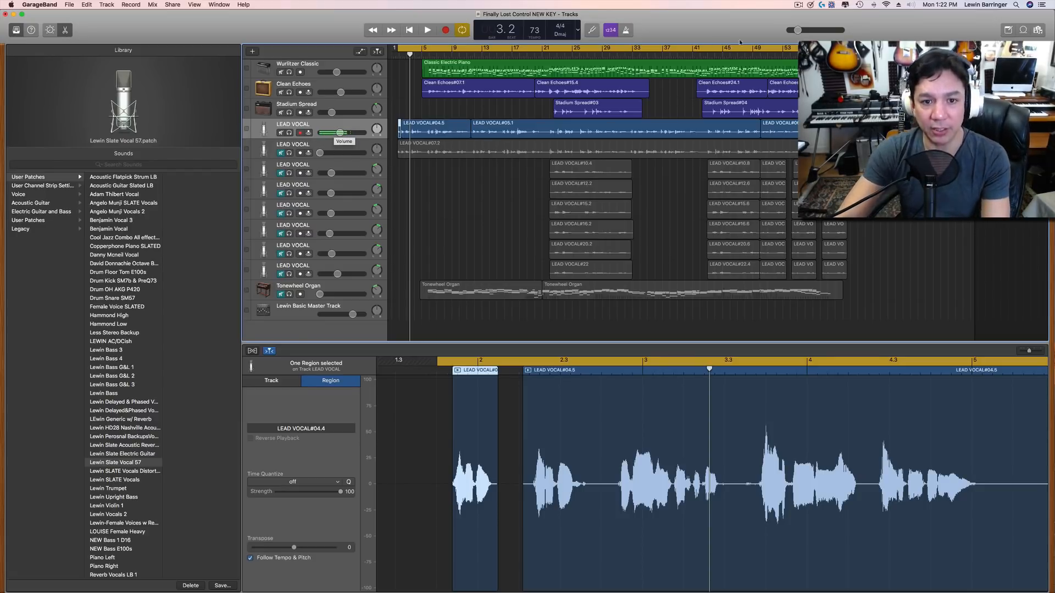
Raise the master output volume to about the middle of its range and play on into bar 4
{"action": "left_click_drag", "start_coordinate": [800, 33], "coordinate": [825, 33]}
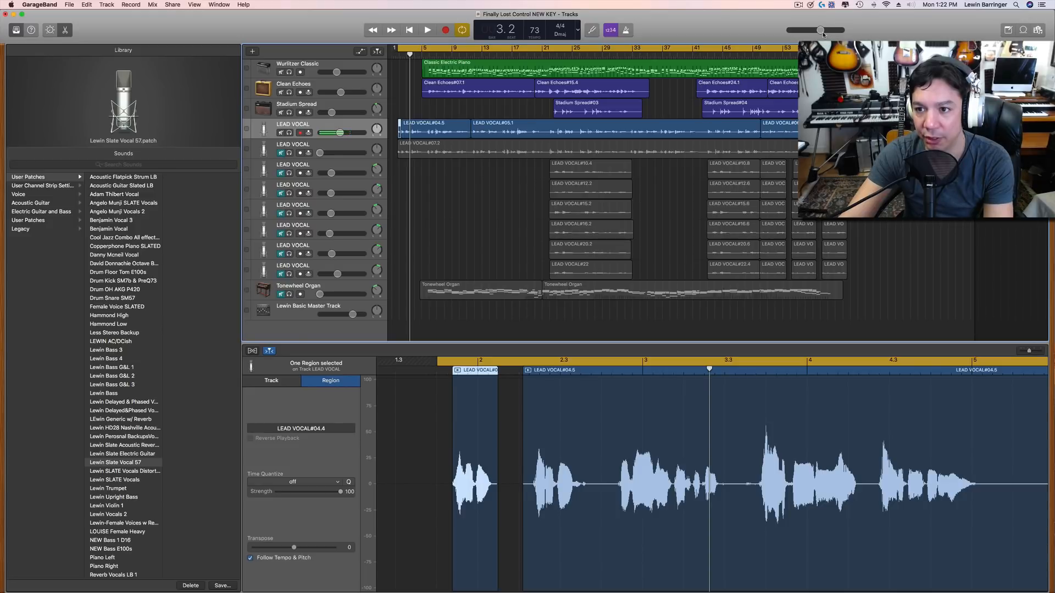
{"action": "key", "text": "space"}
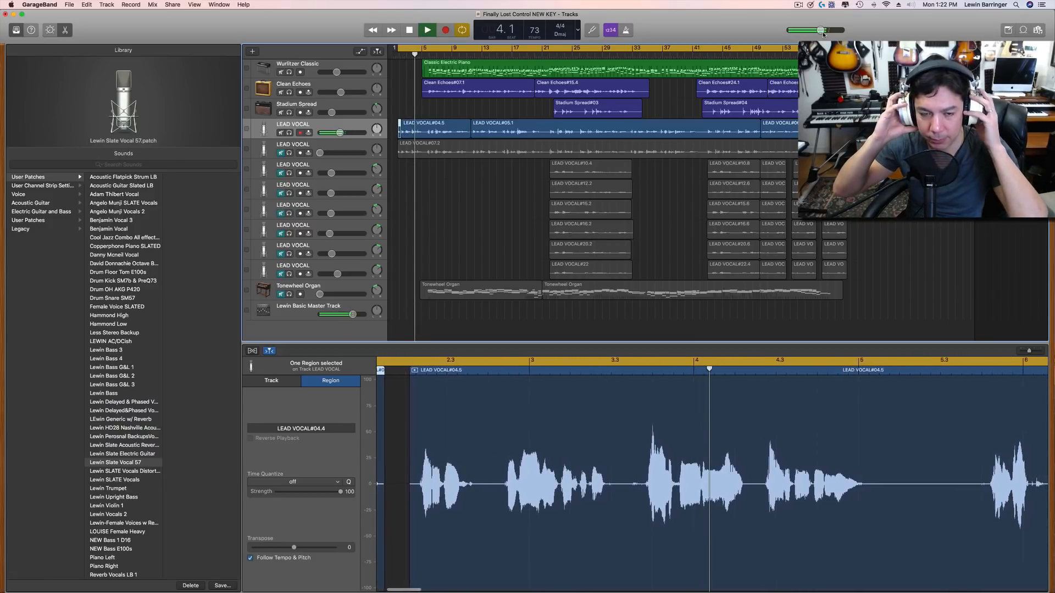
{"action": "key", "text": "space"}
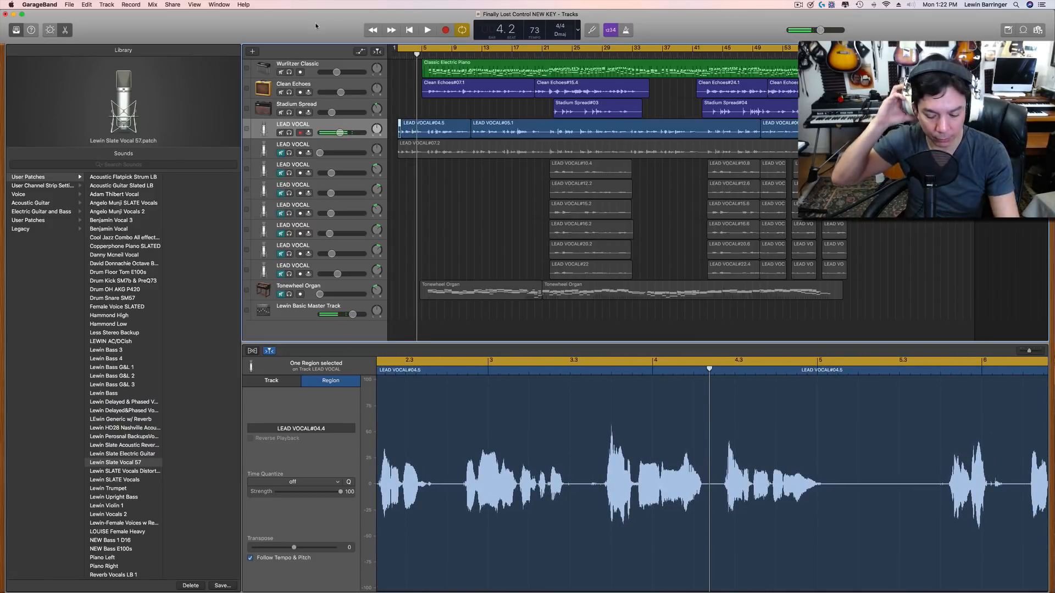
Turn the first lead vocal's Ambience and Reverb controls down fully, and disable its Master Echo and Master Reverb
{"action": "left_click", "coordinate": [50, 31]}
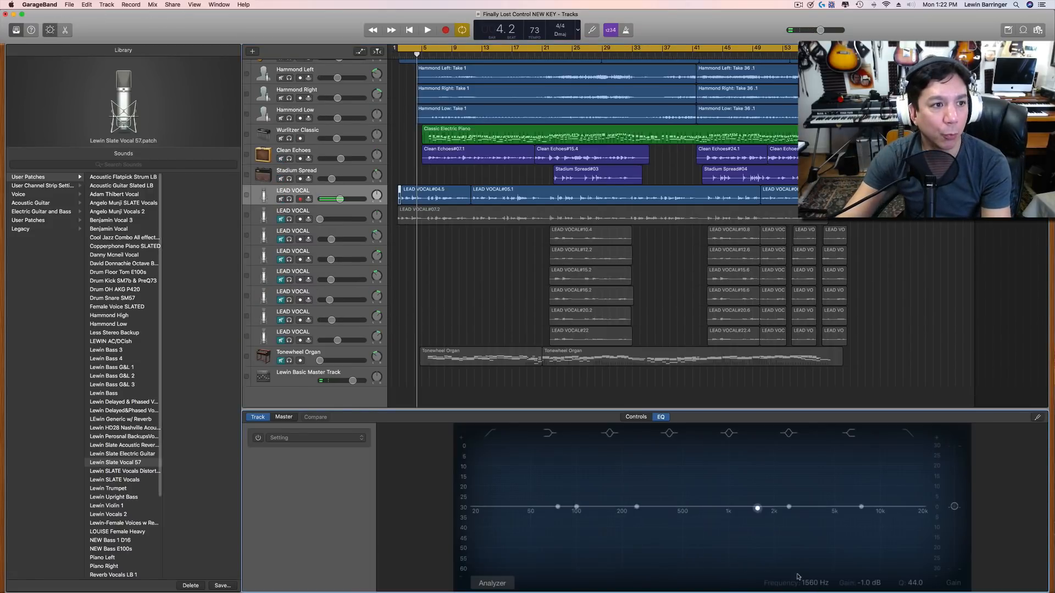
{"action": "left_click", "coordinate": [632, 418]}
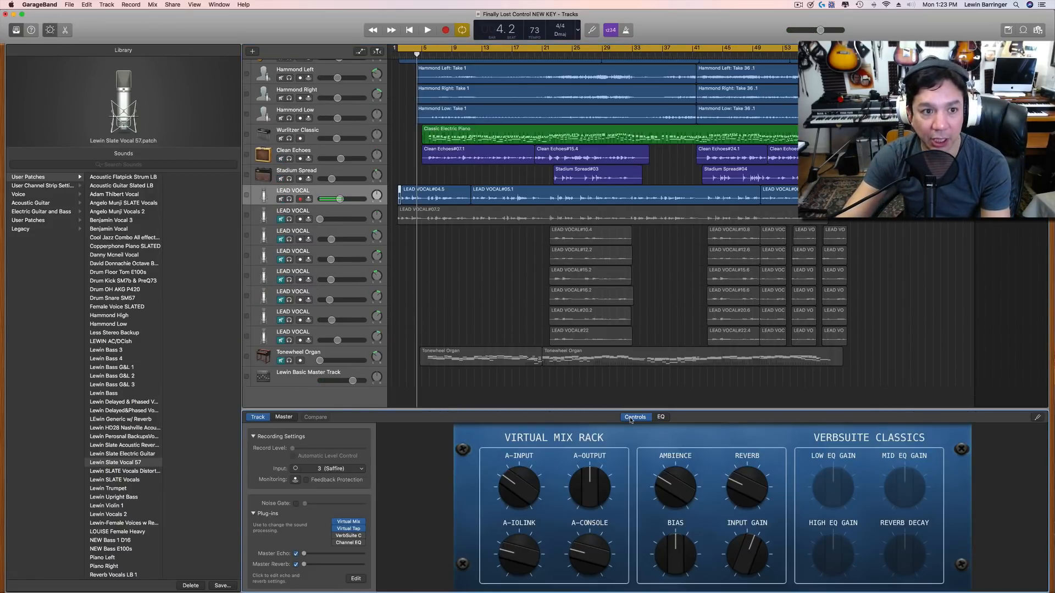
{"action": "left_click_drag", "start_coordinate": [673, 481], "coordinate": [740, 481]}
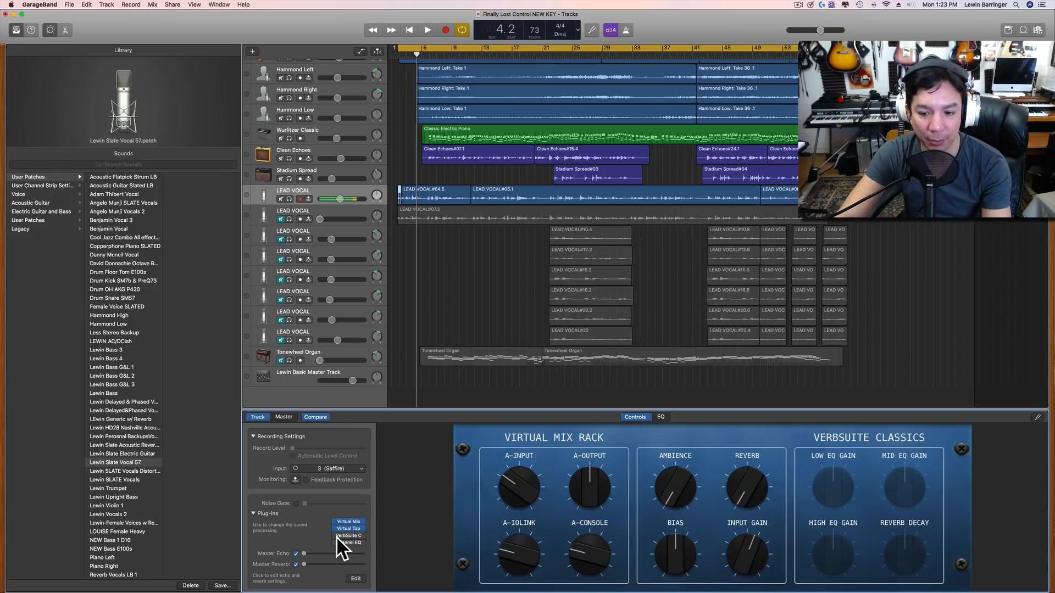
{"action": "left_click", "coordinate": [295, 564]}
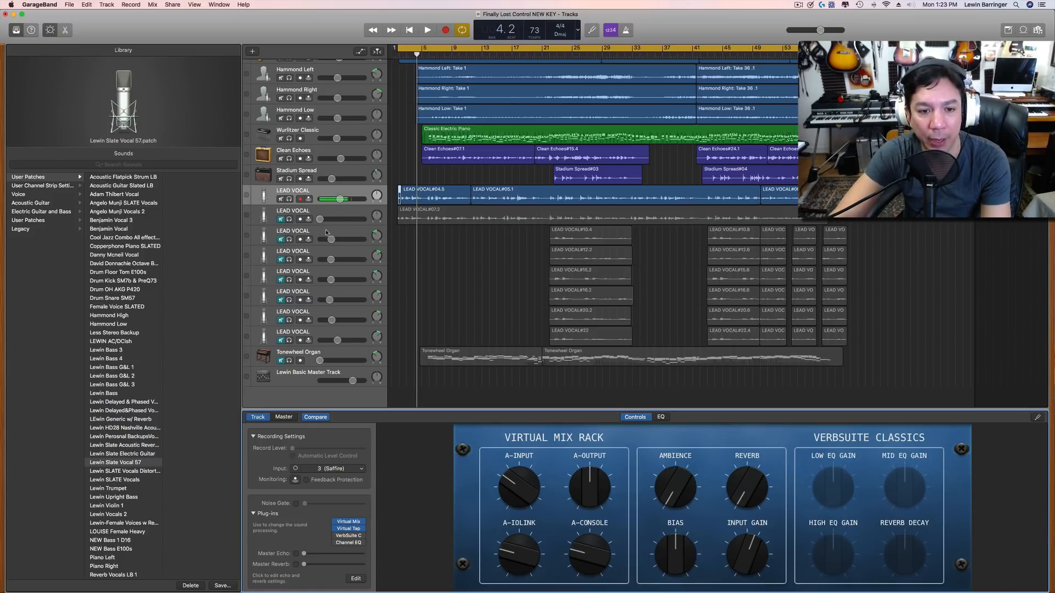
Move the playhead to bar 22 and unmute the six lead vocal tracks below the second one, keeping the Tonewheel Organ muted
{"action": "left_click", "coordinate": [550, 57]}
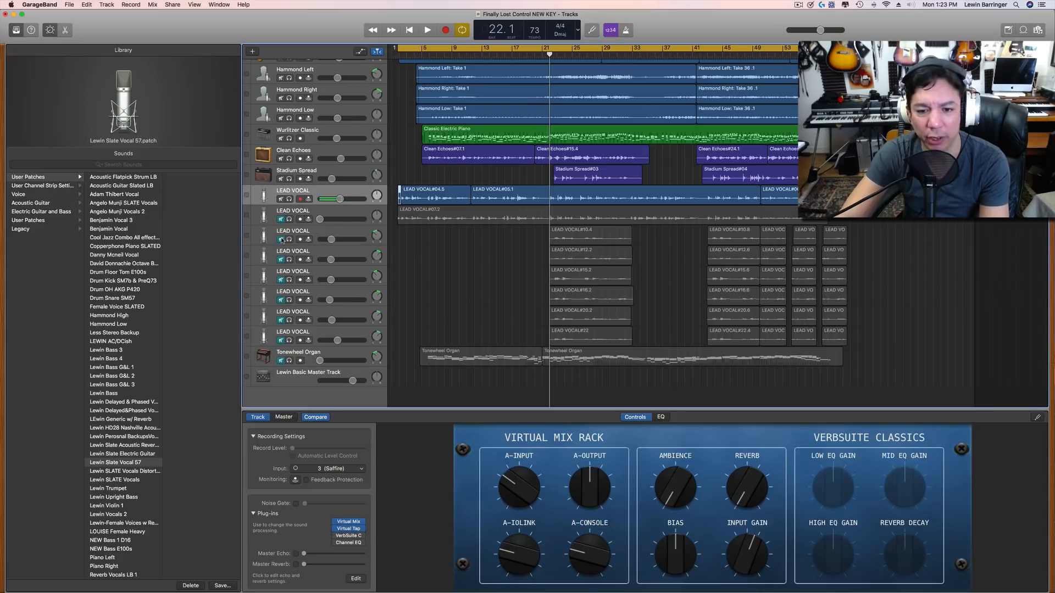
{"action": "left_click_drag", "start_coordinate": [281, 240], "coordinate": [282, 357]}
{"action": "left_click", "coordinate": [281, 360]}
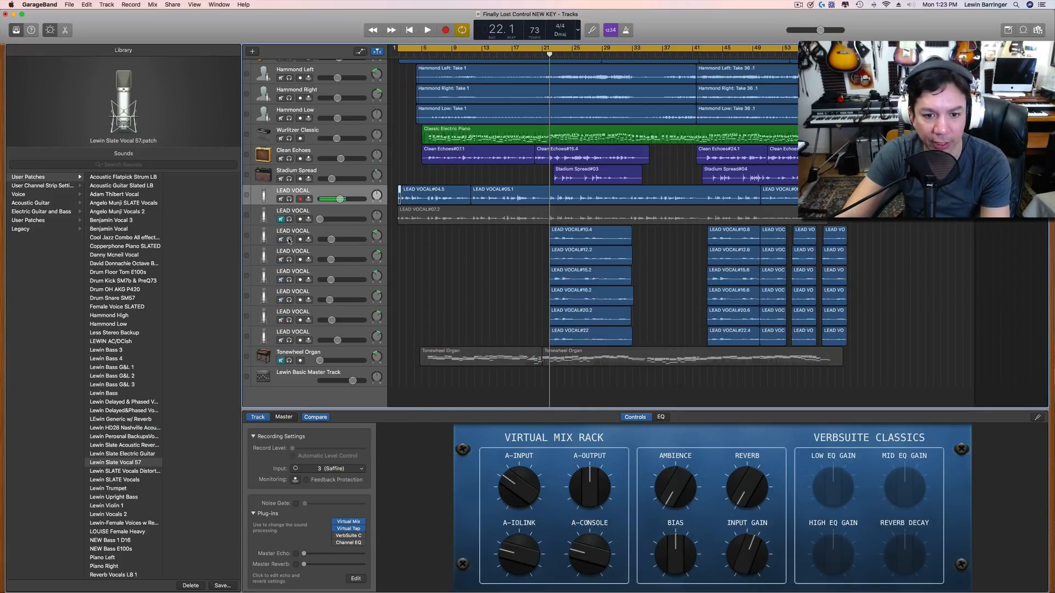
Solo the six lead vocal tracks below the second one, leaving the Tonewheel Organ out of the solo
{"action": "left_click_drag", "start_coordinate": [289, 240], "coordinate": [295, 349]}
{"action": "key", "text": "Return"}
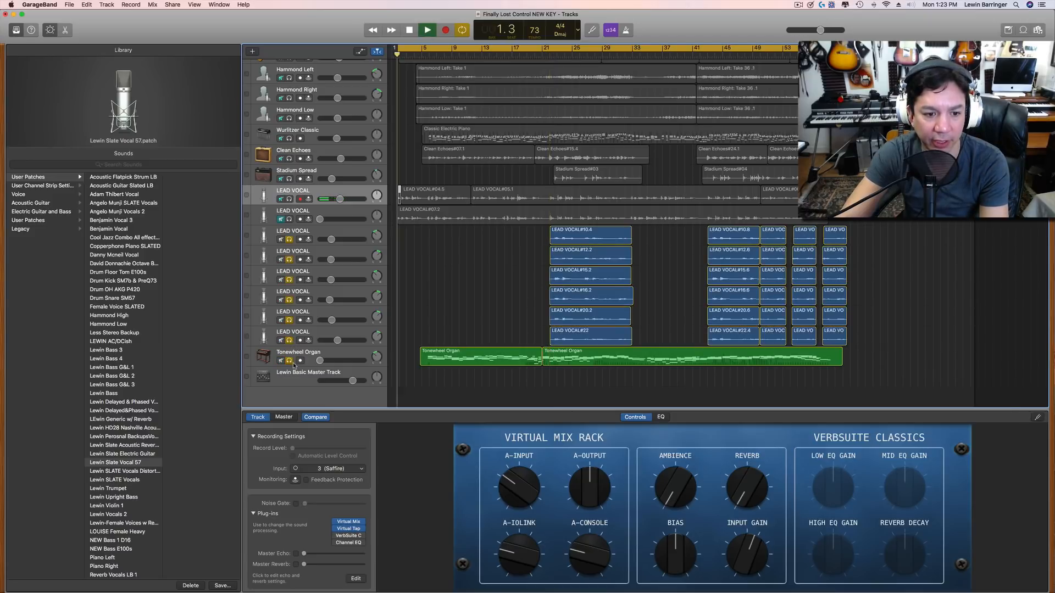
{"action": "left_click", "coordinate": [293, 361]}
Turn off cycle playback and play the soloed lead vocals from bar 22 into bar 25
{"action": "left_click", "coordinate": [558, 50]}
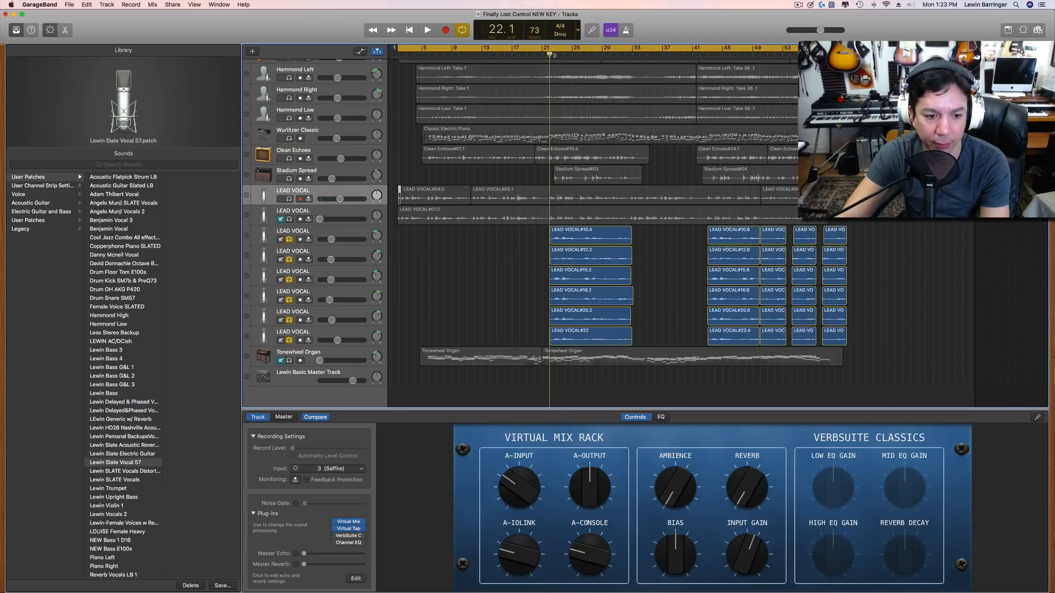
{"action": "key", "text": "c"}
{"action": "key", "text": "space"}
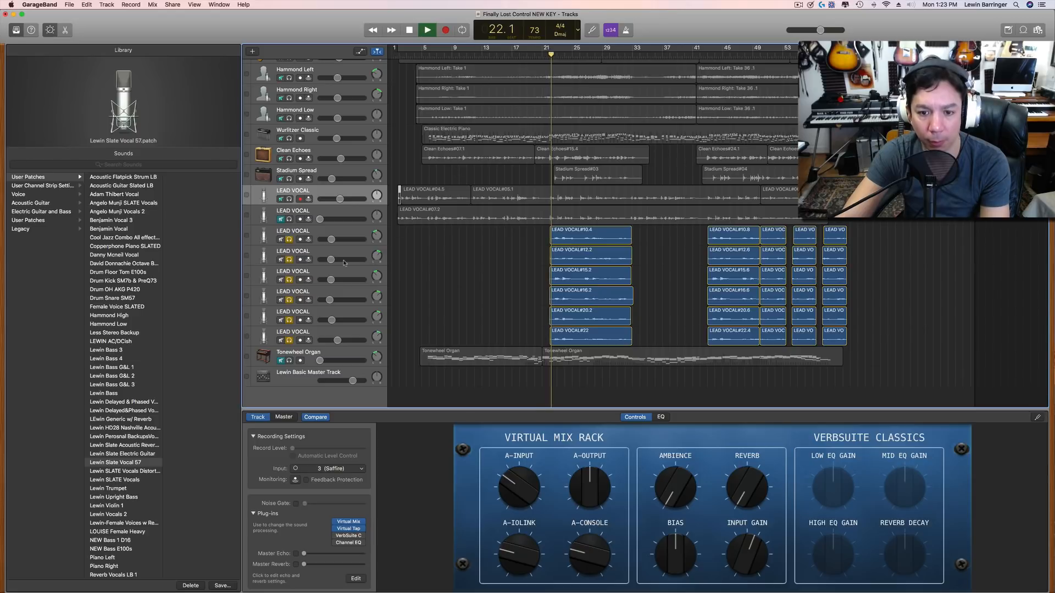
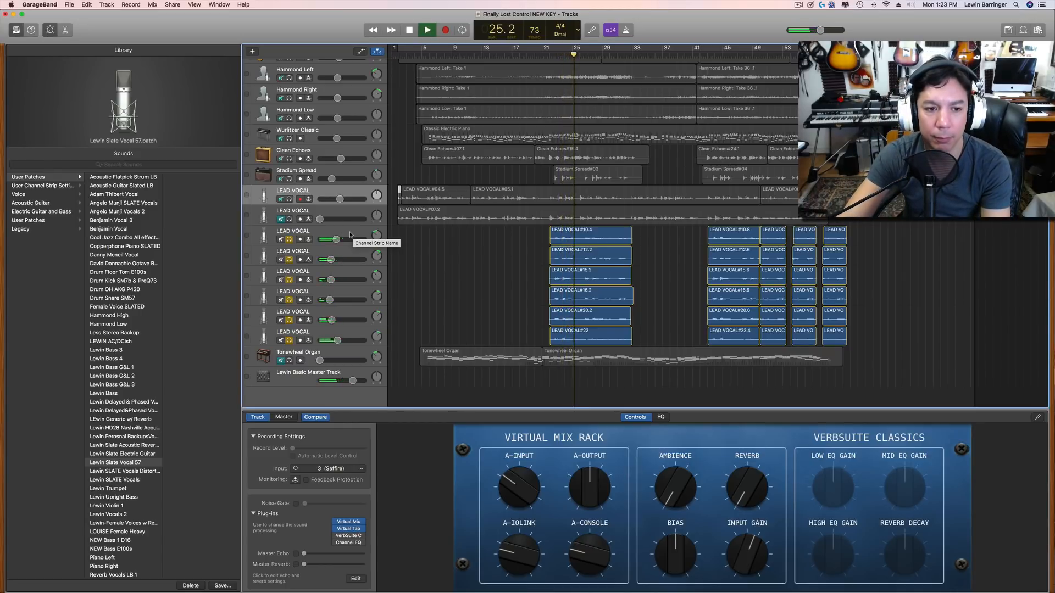
{"action": "key", "text": "space"}
Turn the Ambience and Reverb controls fully down on each of the six soloed lead vocal tracks
{"action": "left_click", "coordinate": [352, 235]}
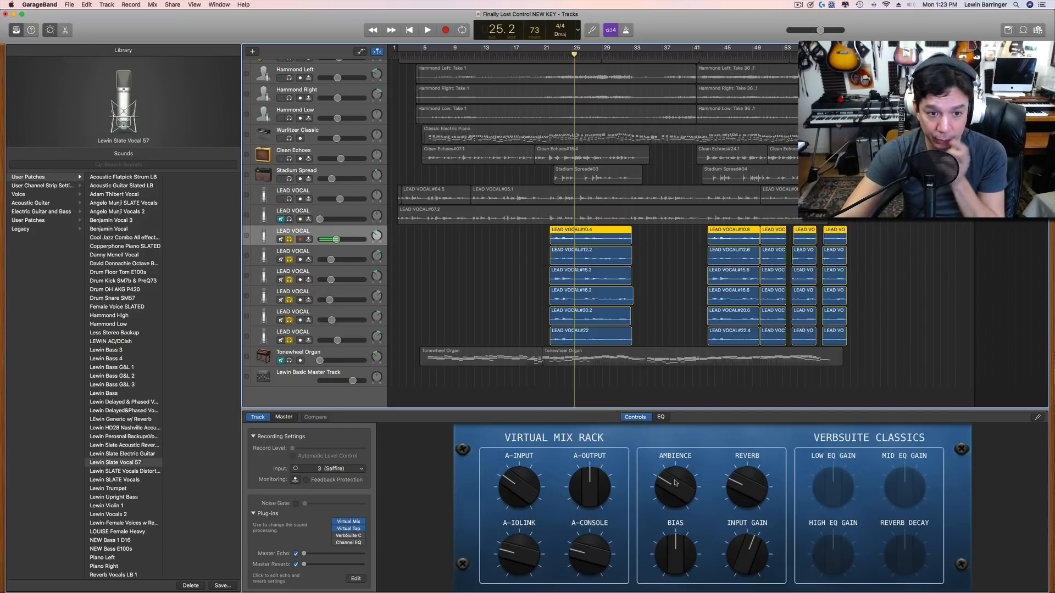
{"action": "left_click_drag", "start_coordinate": [675, 481], "coordinate": [676, 502]}
{"action": "left_click_drag", "start_coordinate": [748, 475], "coordinate": [750, 493]}
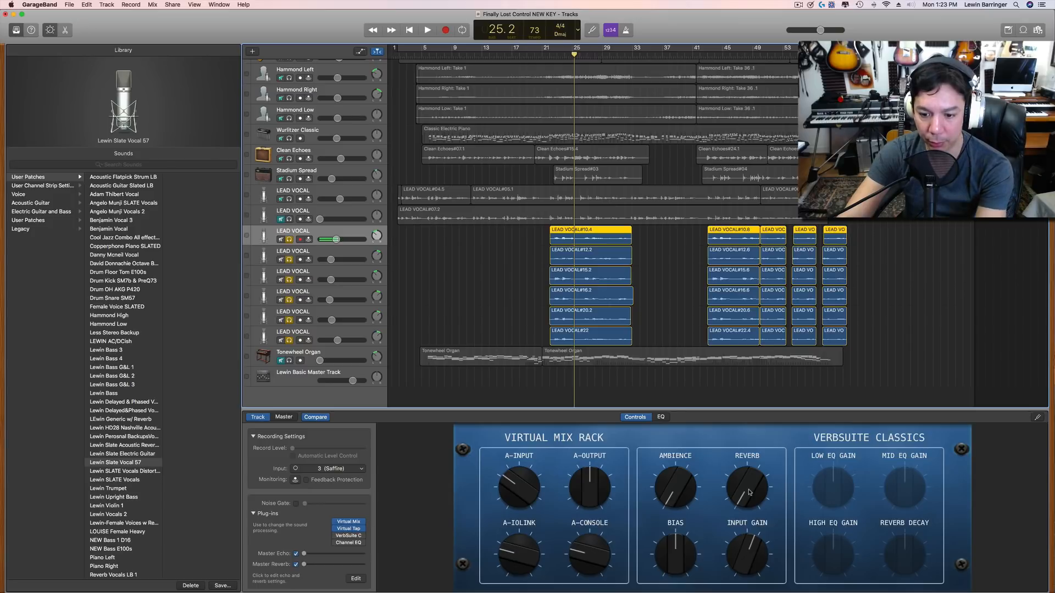
{"action": "key", "text": "Down"}
{"action": "key", "text": "Down"}
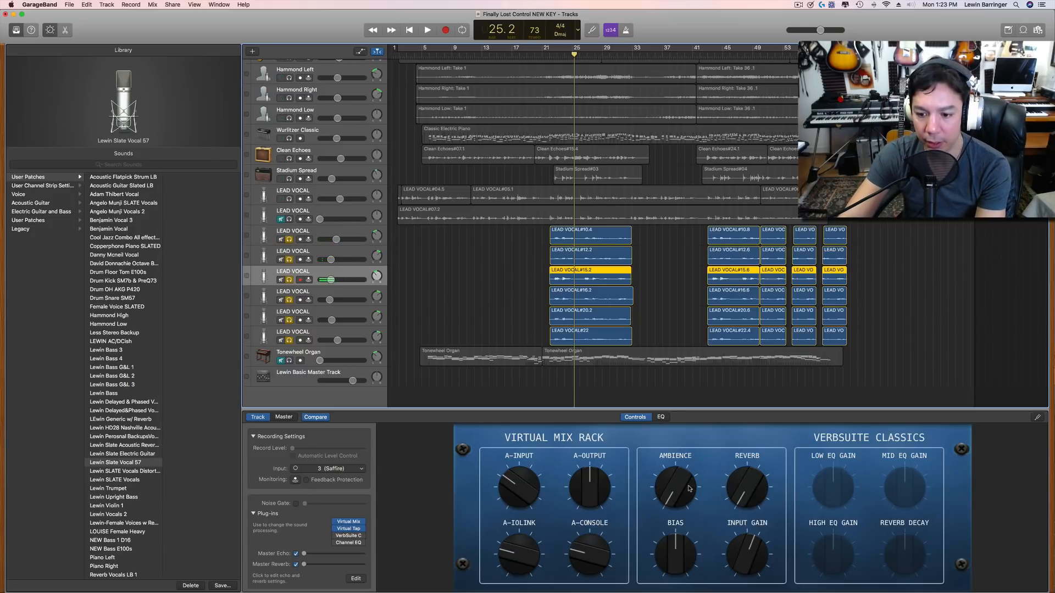
{"action": "key", "text": "Down"}
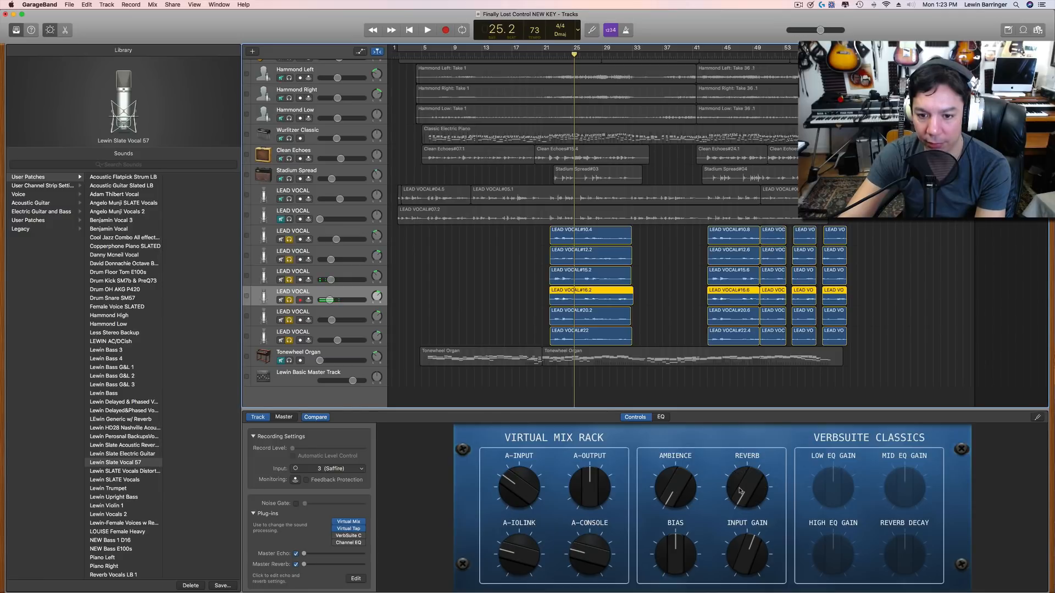
{"action": "key", "text": "Down"}
{"action": "key", "text": "Down"}
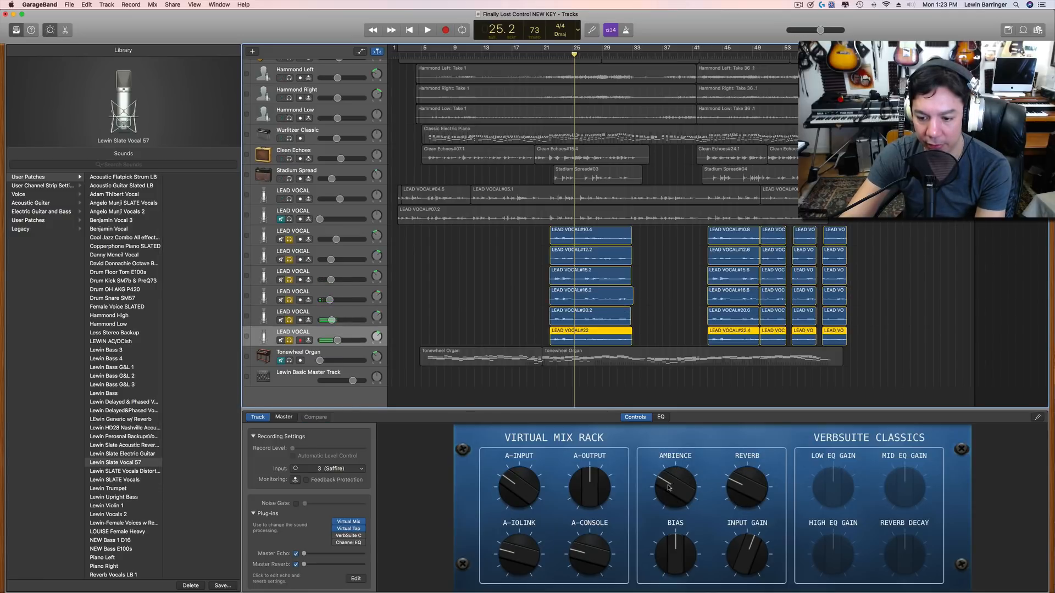
{"action": "left_click_drag", "start_coordinate": [680, 488], "coordinate": [671, 490]}
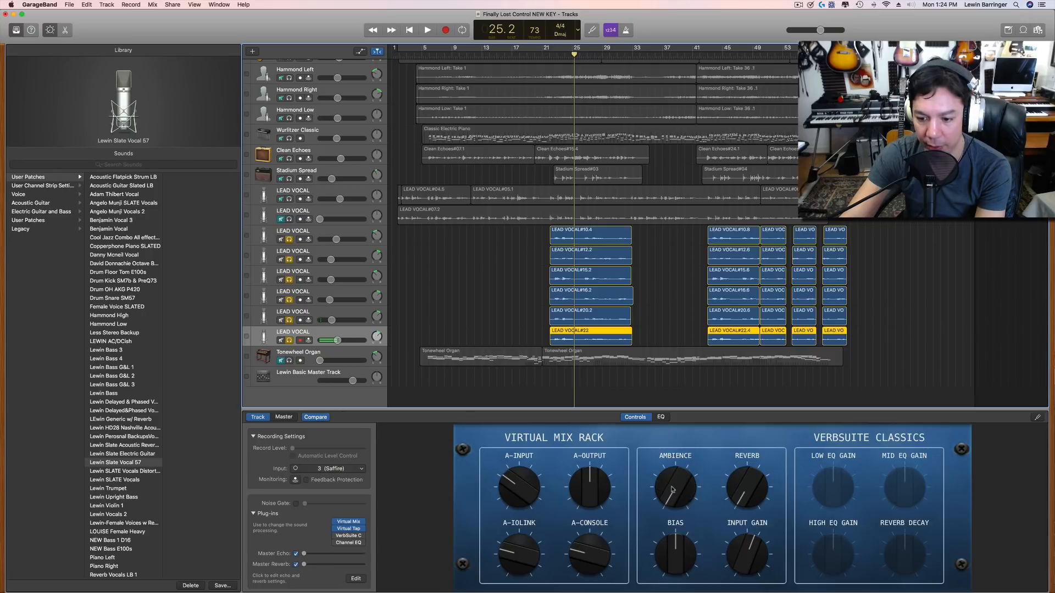
Play from bar 22 into bar 23 and pull the volumes of the third, fourth and fifth soloed lead vocals fully down
{"action": "left_click", "coordinate": [548, 55]}
{"action": "key", "text": "space"}
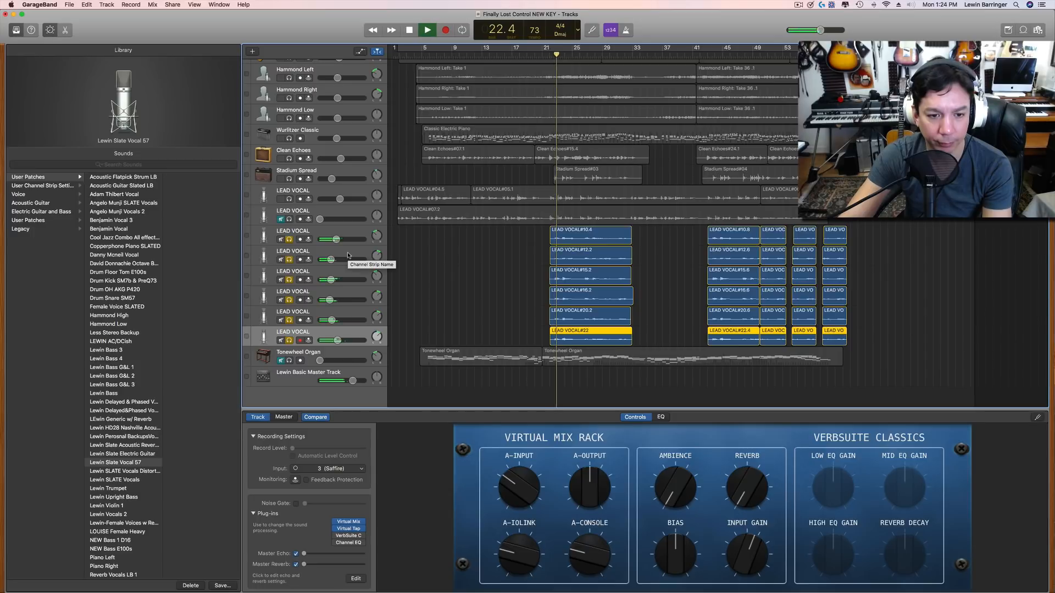
{"action": "key", "text": "space"}
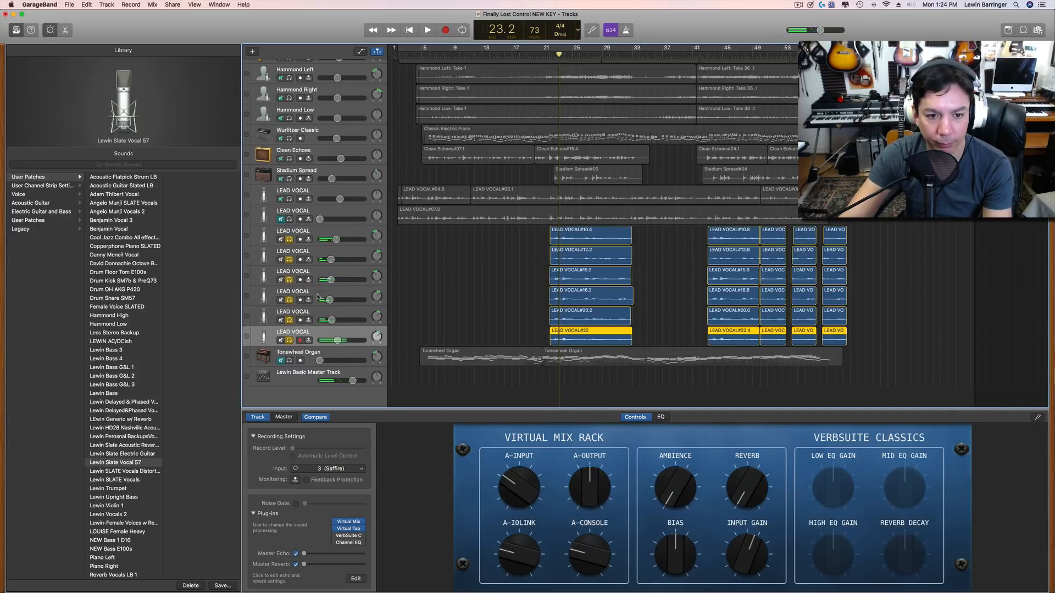
{"action": "left_click_drag", "start_coordinate": [331, 281], "coordinate": [320, 321]}
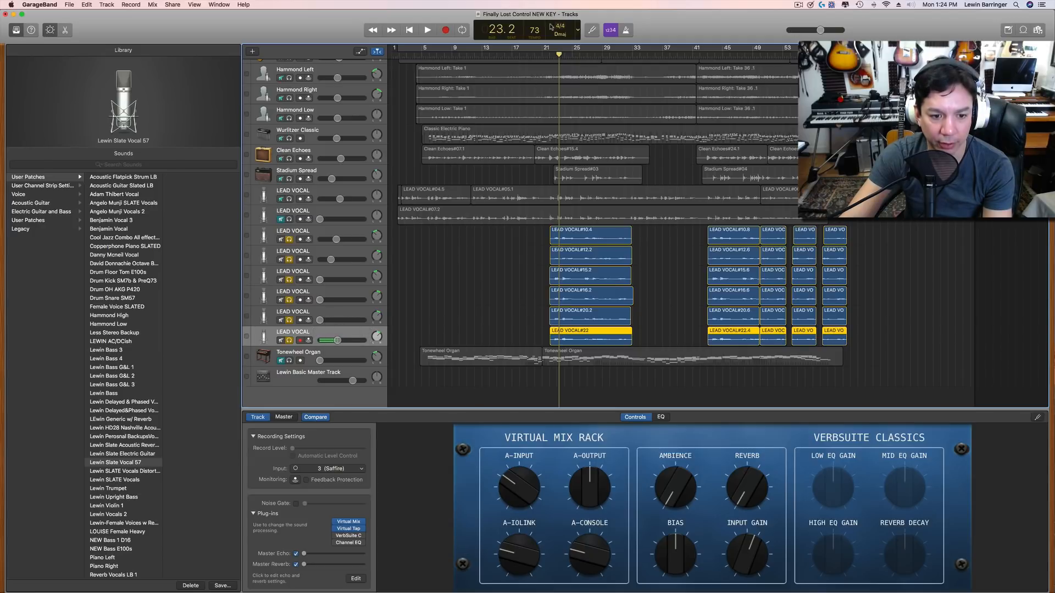
Replay from bar 22, turn the last soloed vocal's volume fully down, and bring the second soloed vocal up to about the first one's volume
{"action": "left_click", "coordinate": [550, 55]}
{"action": "key", "text": "space"}
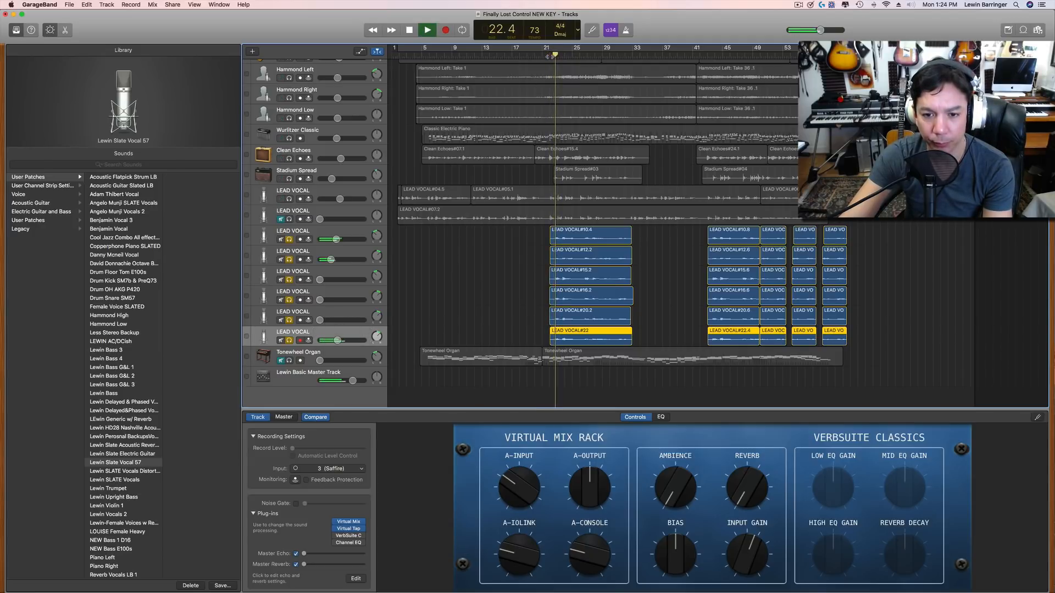
{"action": "key", "text": "space"}
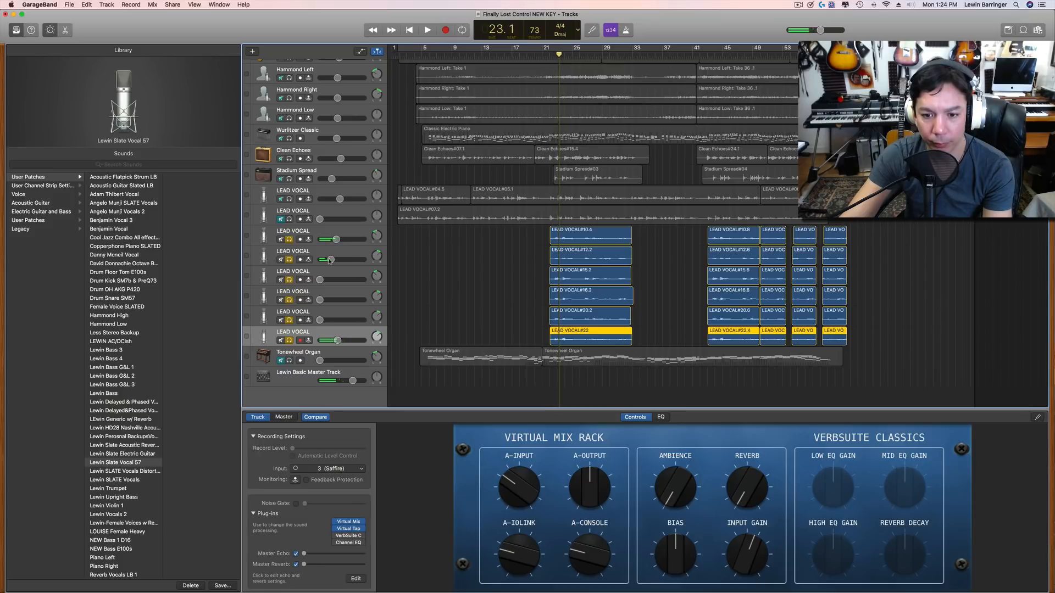
{"action": "left_click_drag", "start_coordinate": [330, 259], "coordinate": [293, 263]}
{"action": "key", "text": "space"}
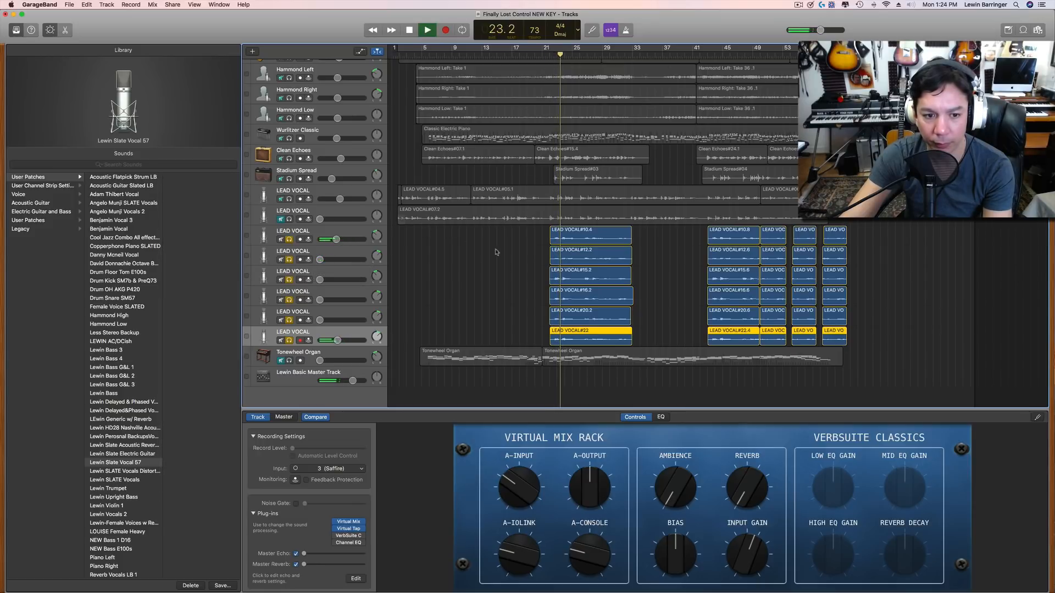
{"action": "left_click_drag", "start_coordinate": [335, 340], "coordinate": [317, 340]}
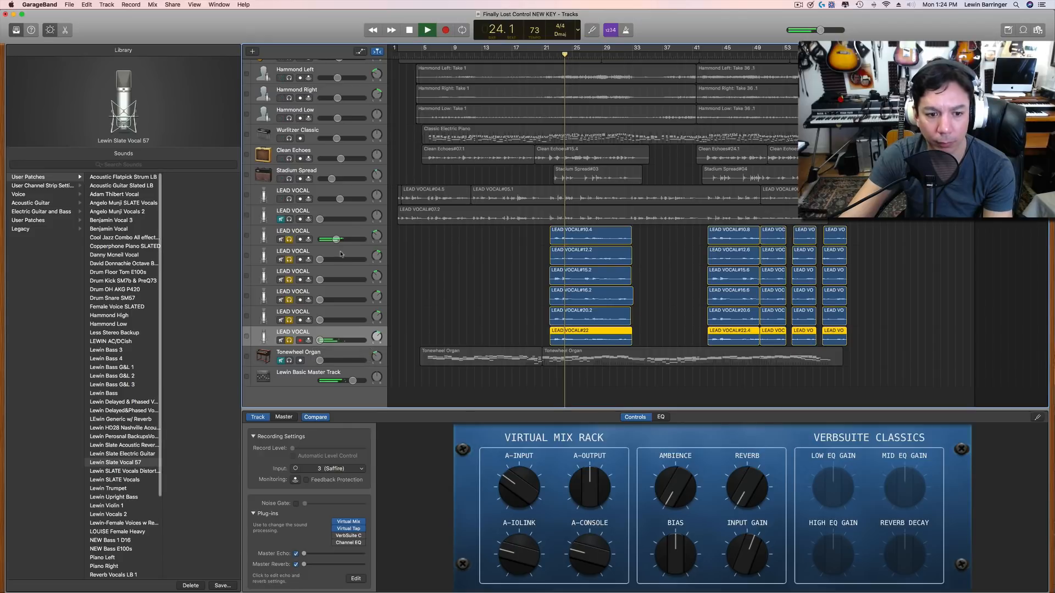
{"action": "left_click_drag", "start_coordinate": [319, 261], "coordinate": [338, 261]}
{"action": "key", "text": "space"}
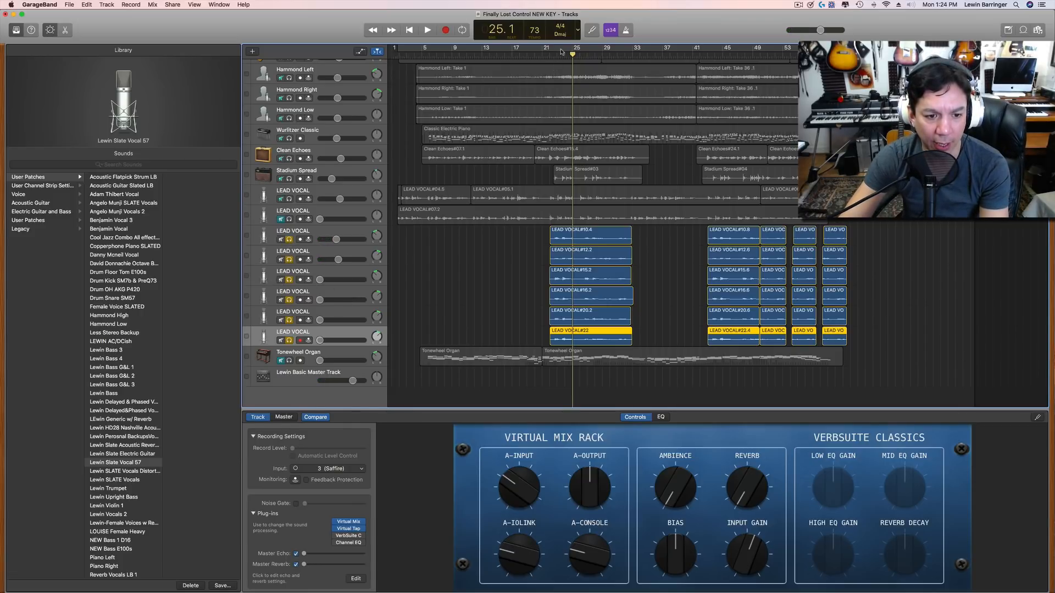
Move the playhead to bar 22.3 and enable the VerbSuite Classics plug-in on the first two soloed lead vocals
{"action": "left_click_drag", "start_coordinate": [556, 58], "coordinate": [553, 59]}
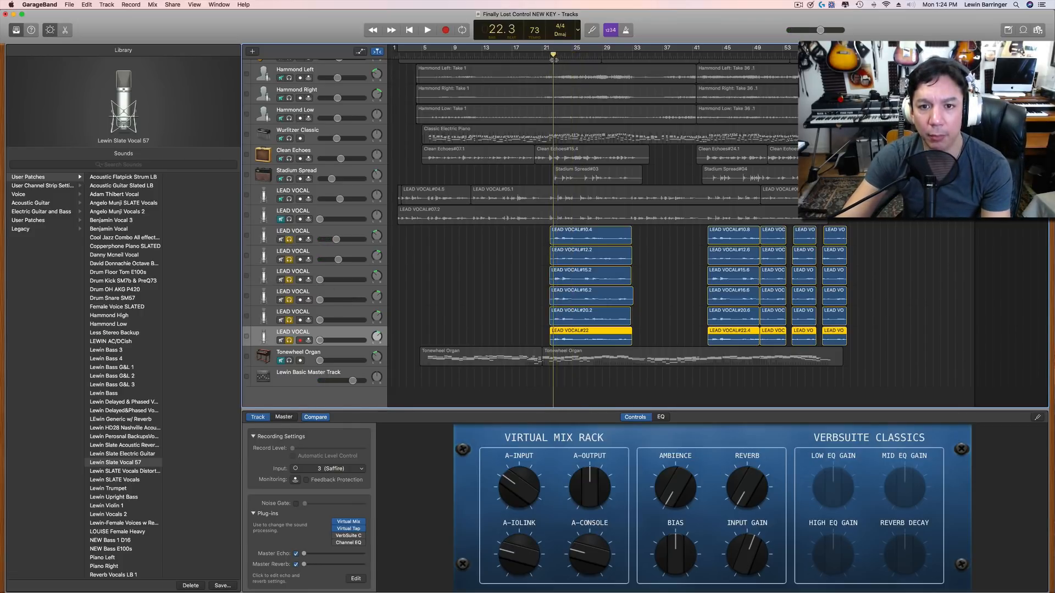
{"action": "left_click", "coordinate": [335, 536]}
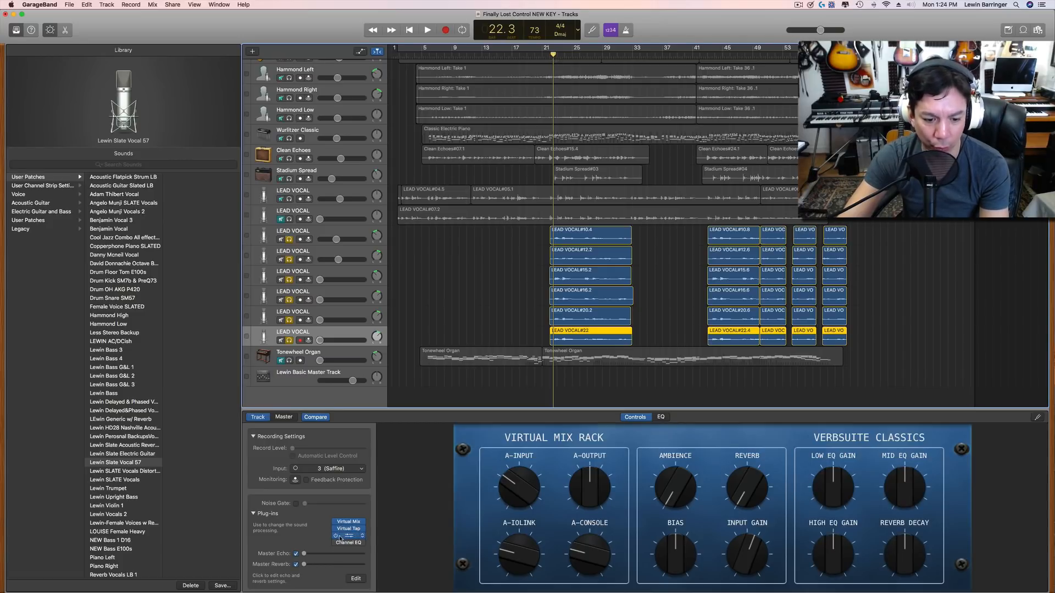
{"action": "left_click", "coordinate": [336, 537]}
{"action": "left_click", "coordinate": [320, 231]}
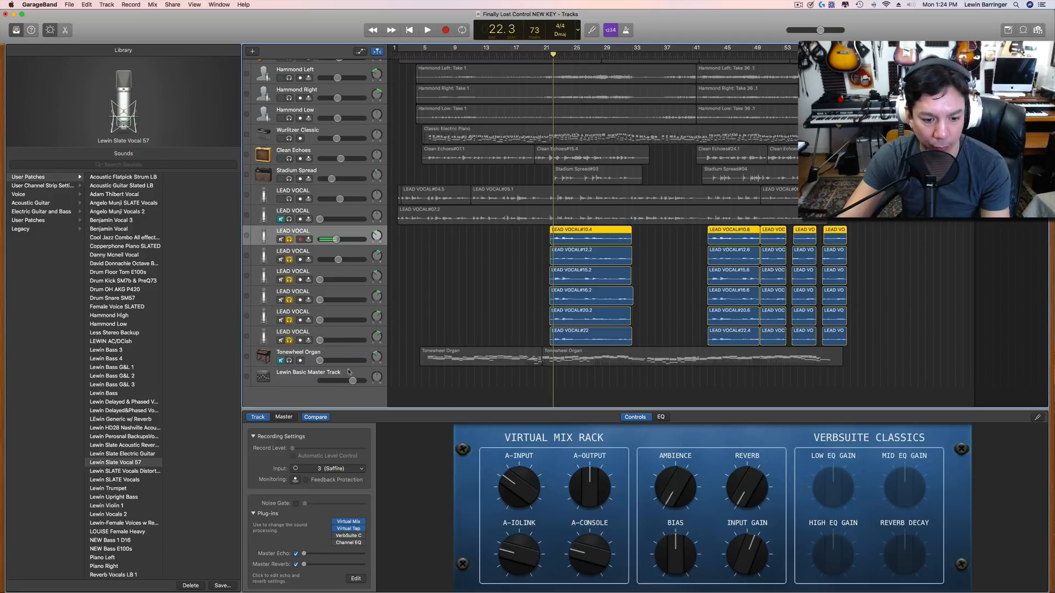
{"action": "left_click", "coordinate": [336, 536]}
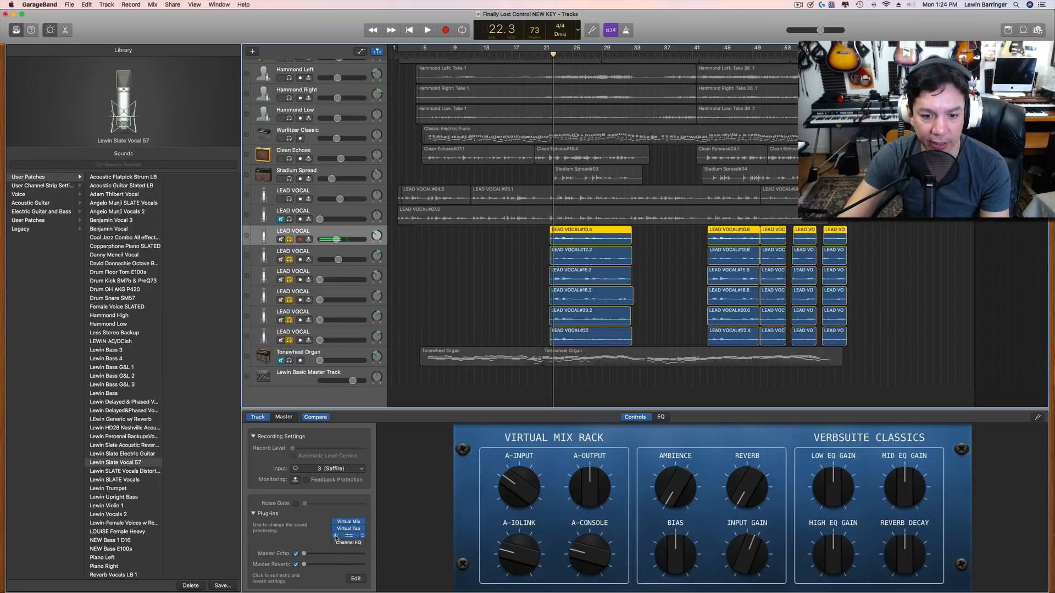
{"action": "key", "text": "Down"}
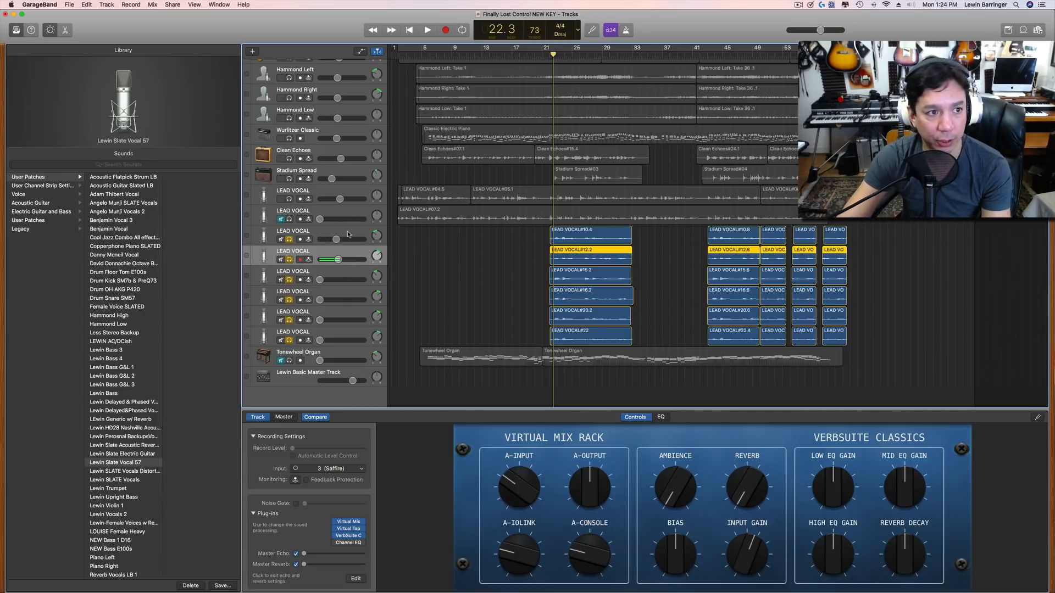
{"action": "key", "text": "Up"}
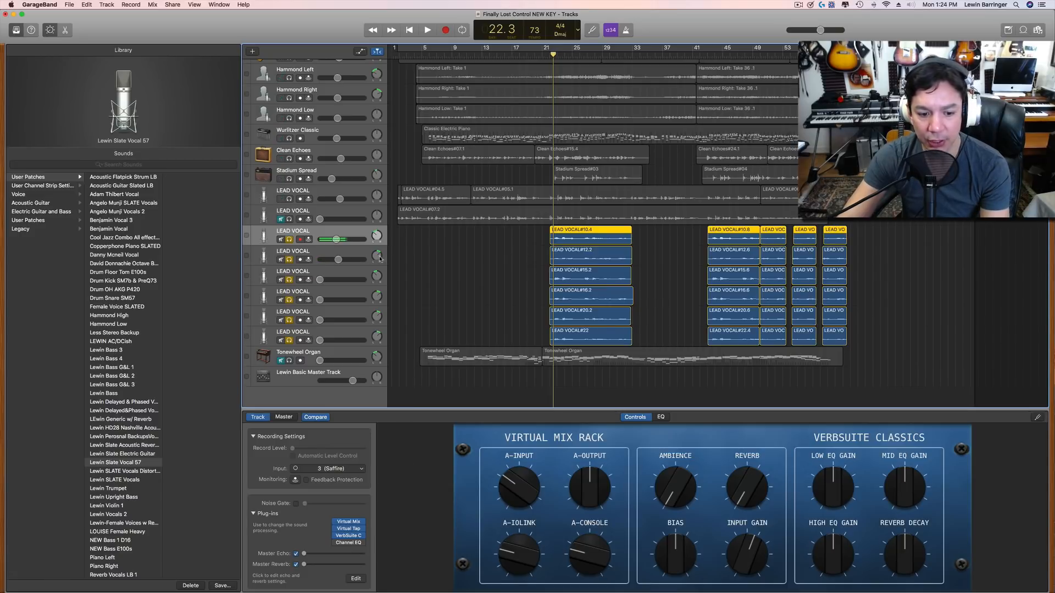
Play the first two soloed lead vocals from bar 22.3 into bar 23 to check their reverb
{"action": "left_click_drag", "start_coordinate": [378, 239], "coordinate": [377, 255]}
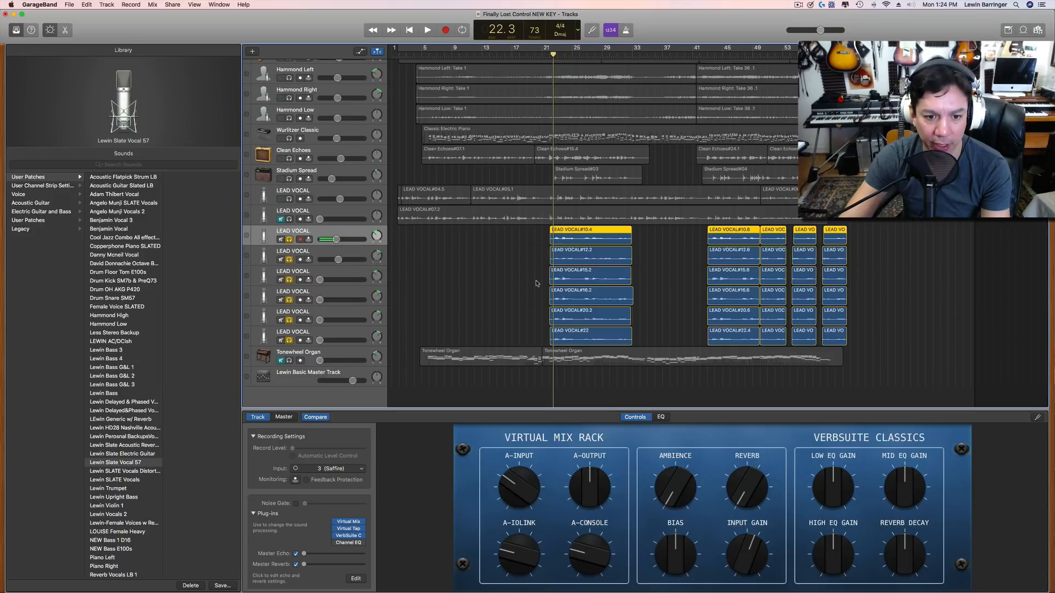
{"action": "key", "text": "space"}
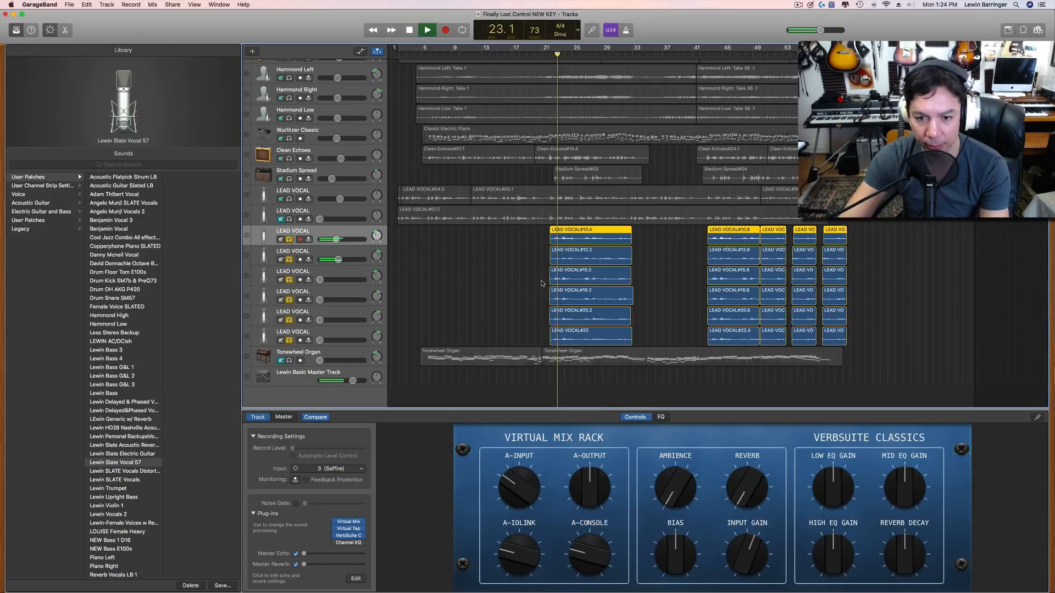
{"action": "key", "text": "space"}
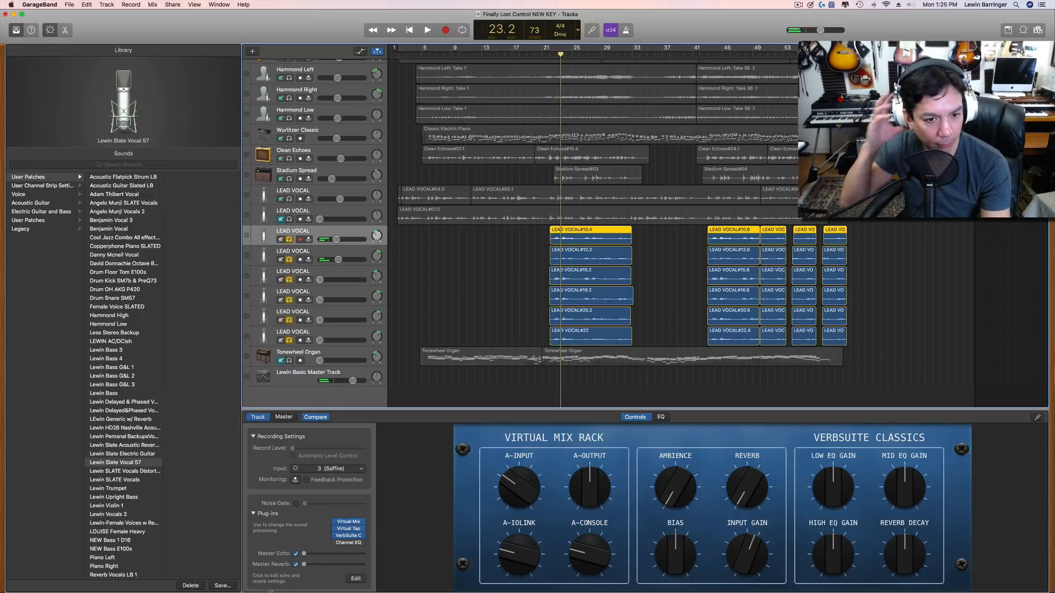
Open VerbSuite Classics on the first soloed lead vocal and load the Vocal Heaven preset from the Vocals category
{"action": "left_click", "coordinate": [346, 535]}
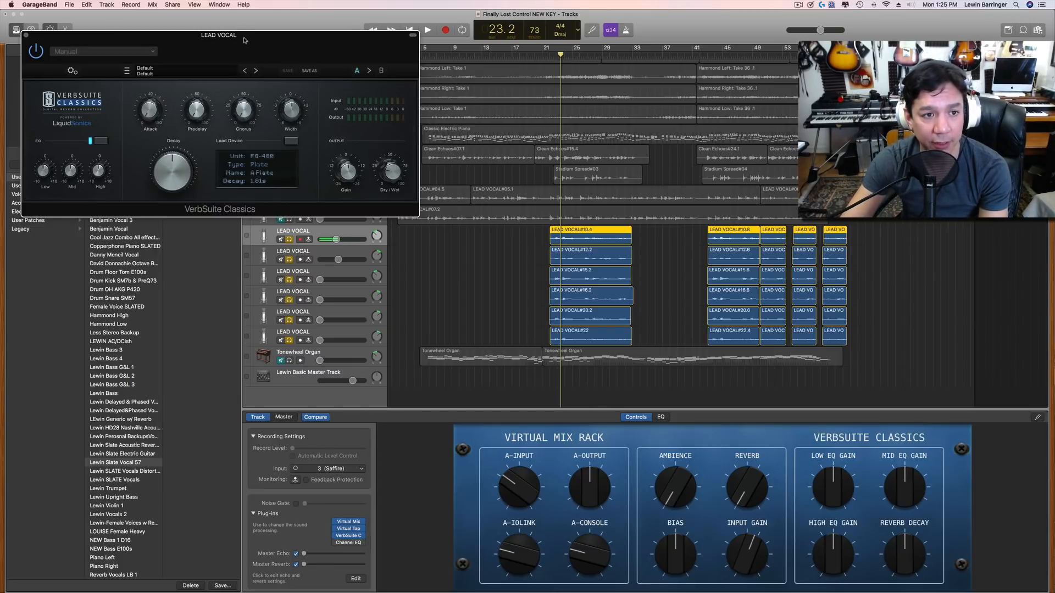
{"action": "left_click_drag", "start_coordinate": [246, 38], "coordinate": [537, 113]}
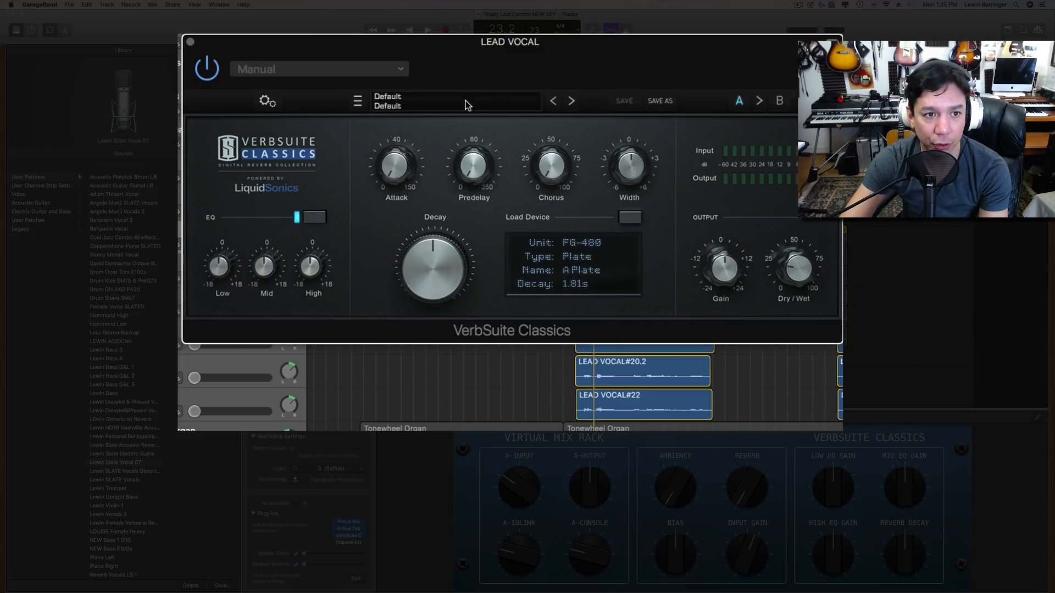
{"action": "left_click", "coordinate": [466, 100]}
{"action": "mouse_move", "coordinate": [434, 201]}
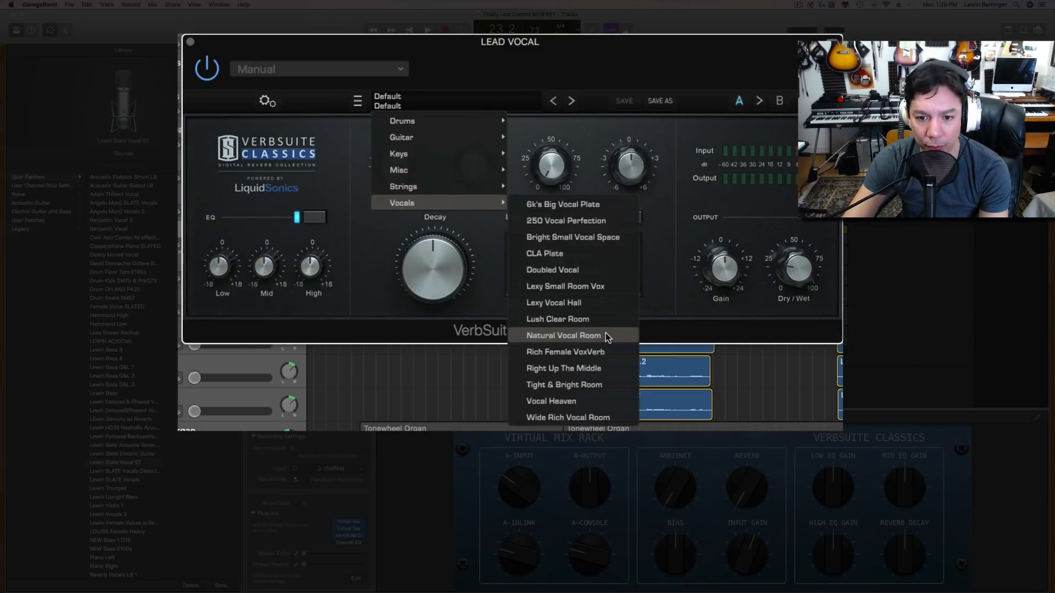
{"action": "left_click", "coordinate": [601, 403]}
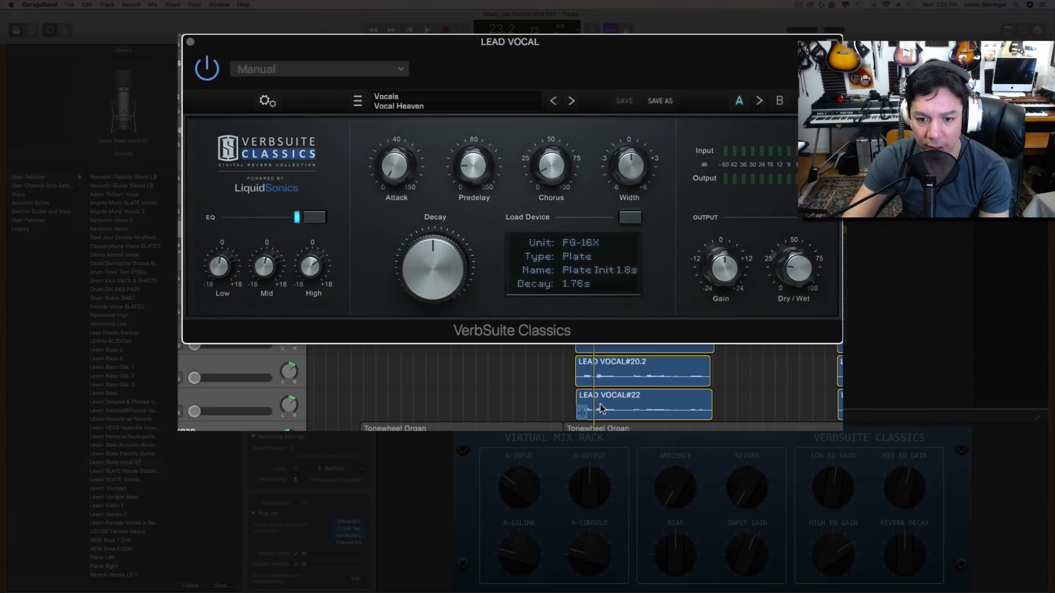
Play the vocals into bar 25 with the new reverb, and lower its Dry/Wet mix to 29.5%
{"action": "key", "text": "space"}
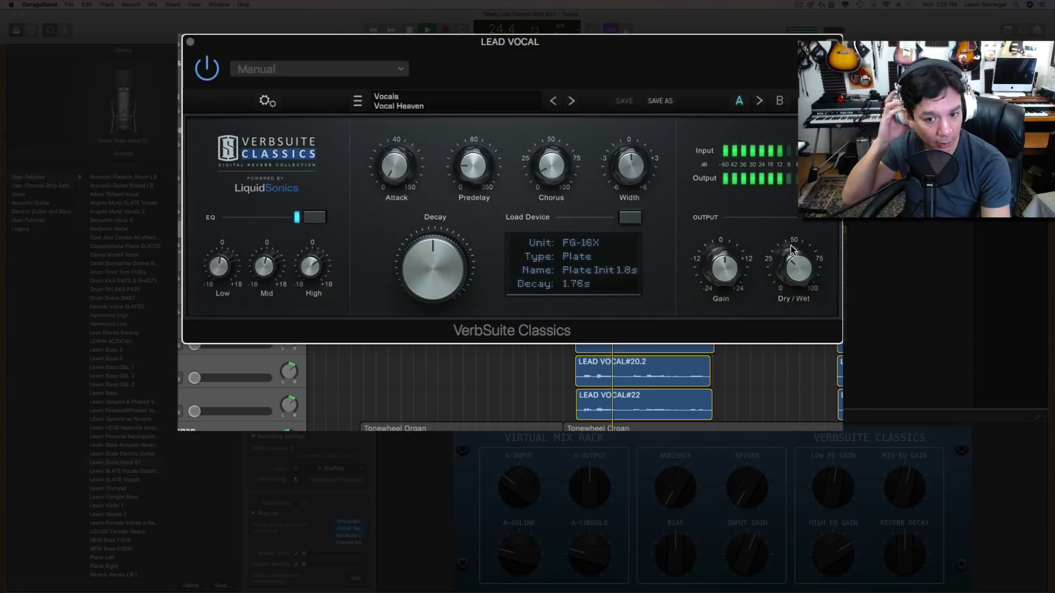
{"action": "key", "text": "space"}
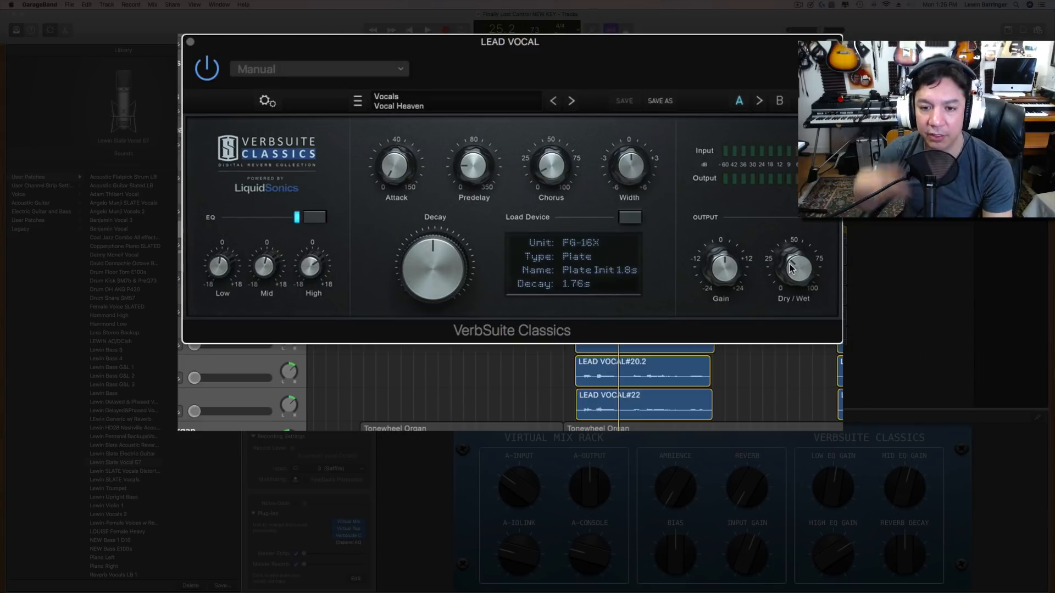
{"action": "mouse_move", "coordinate": [801, 269]}
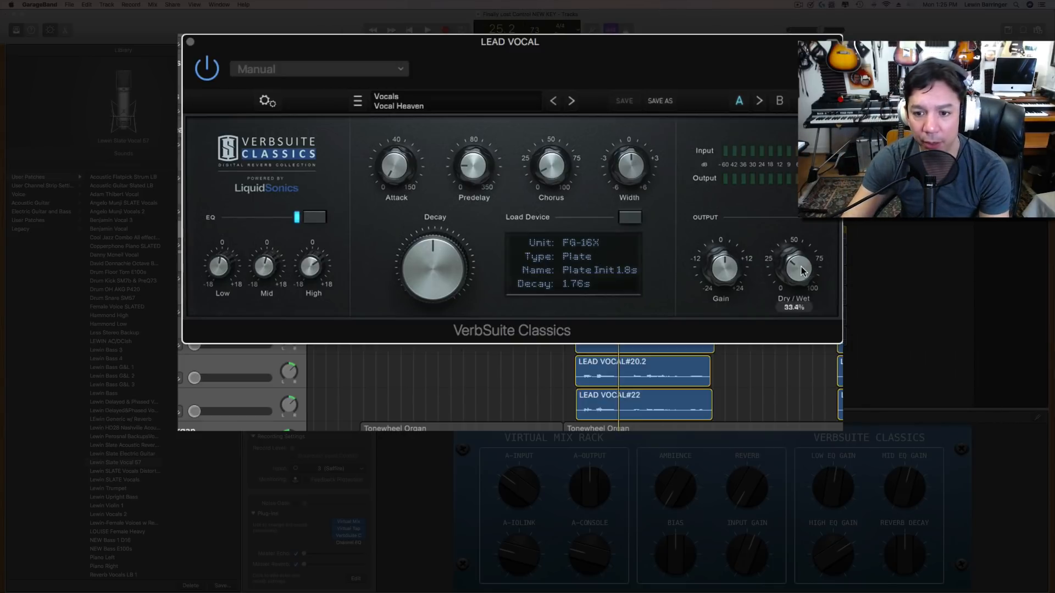
{"action": "left_click_drag", "start_coordinate": [801, 272], "coordinate": [801, 274]}
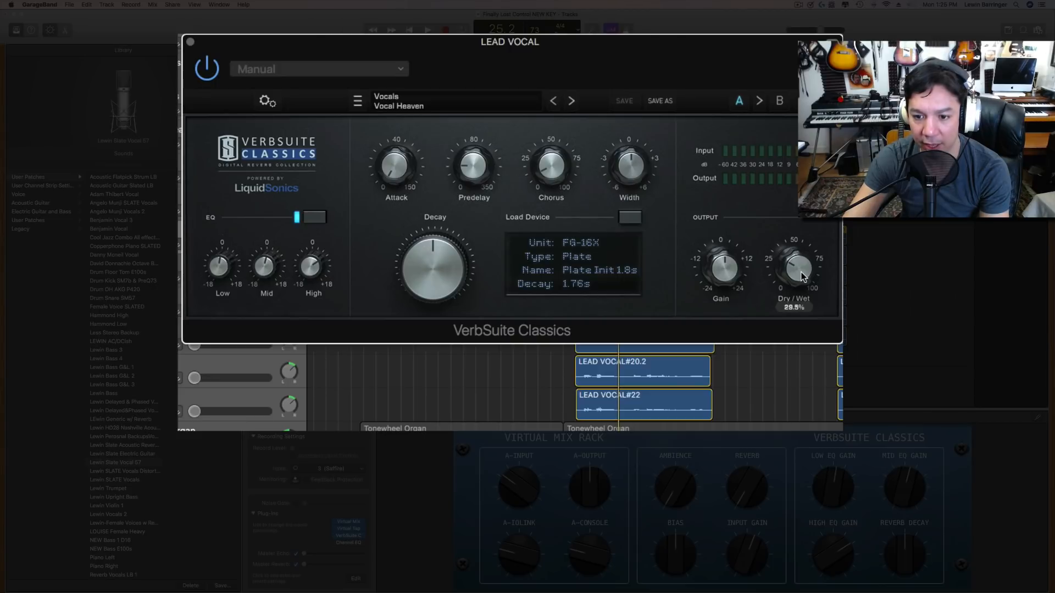
Set the reverb's Dry/Wet mix to 30% on the first soloed lead vocal and lower its High and Low EQ
{"action": "double_click", "coordinate": [793, 308]}
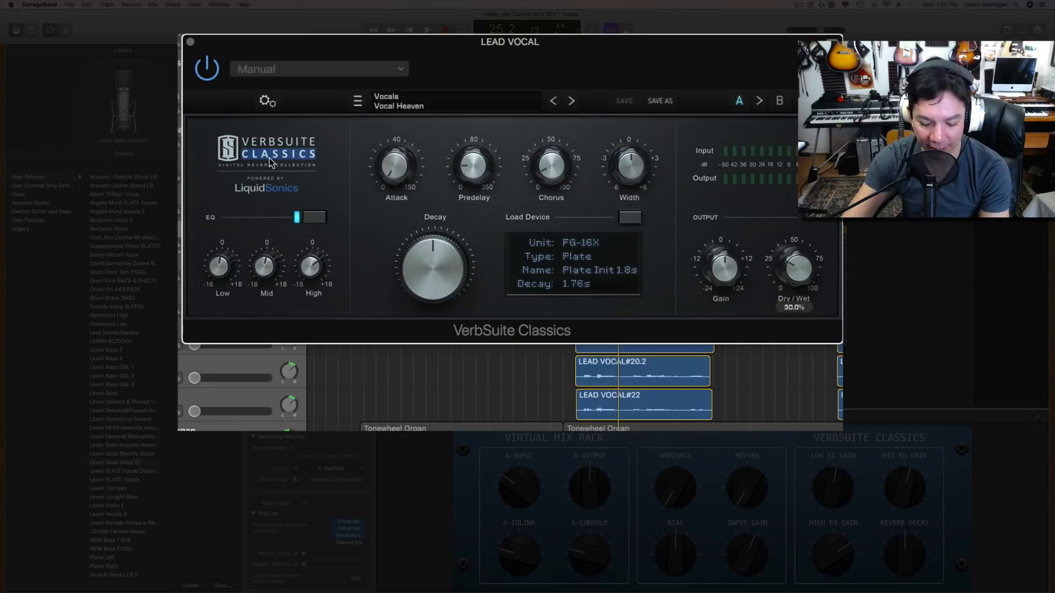
{"action": "left_click_drag", "start_coordinate": [307, 265], "coordinate": [311, 317]}
{"action": "left_click_drag", "start_coordinate": [219, 266], "coordinate": [222, 310]}
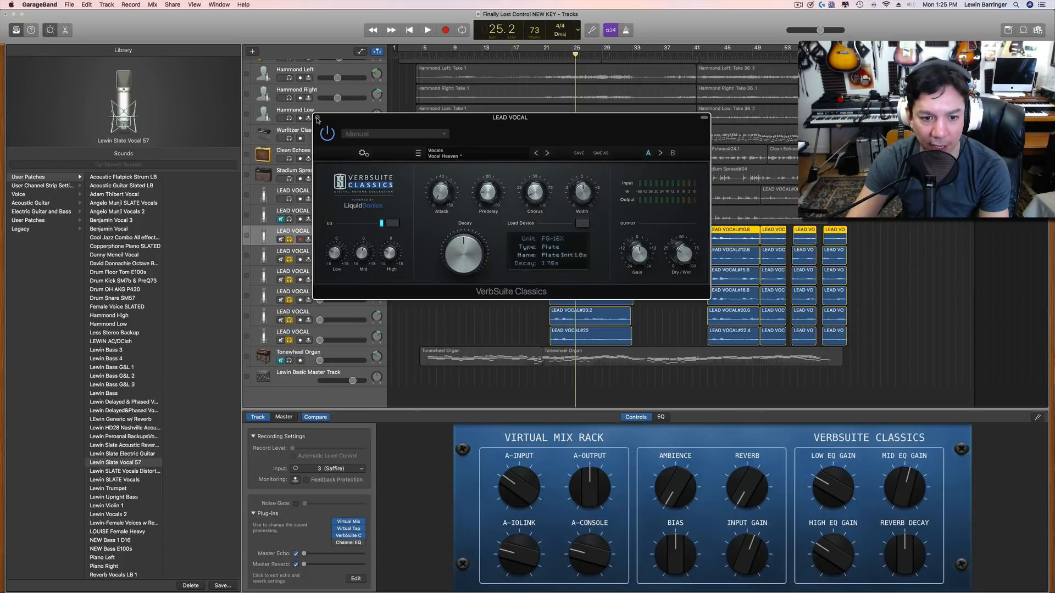
{"action": "left_click", "coordinate": [317, 118]}
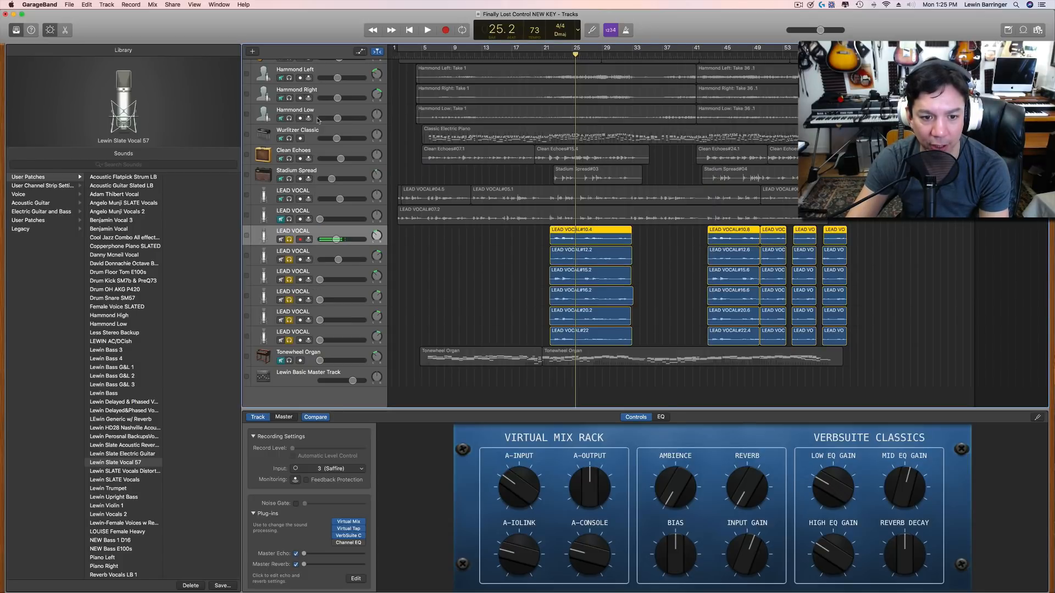
Open VerbSuite Classics on the second soloed lead vocal and load the Vocal Heaven preset from the Vocals category
{"action": "left_click", "coordinate": [315, 254]}
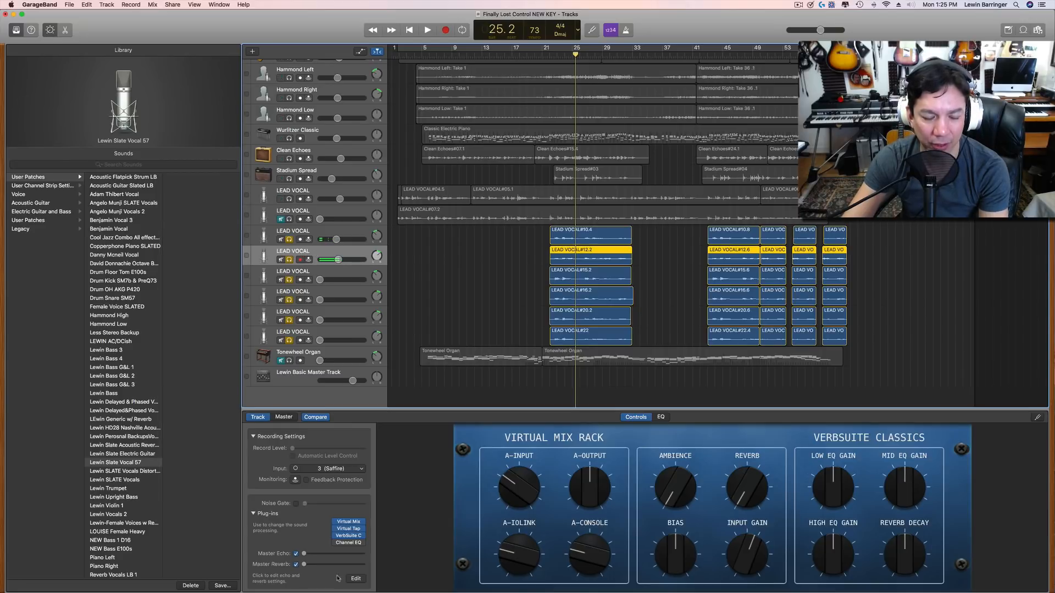
{"action": "mouse_move", "coordinate": [350, 538]}
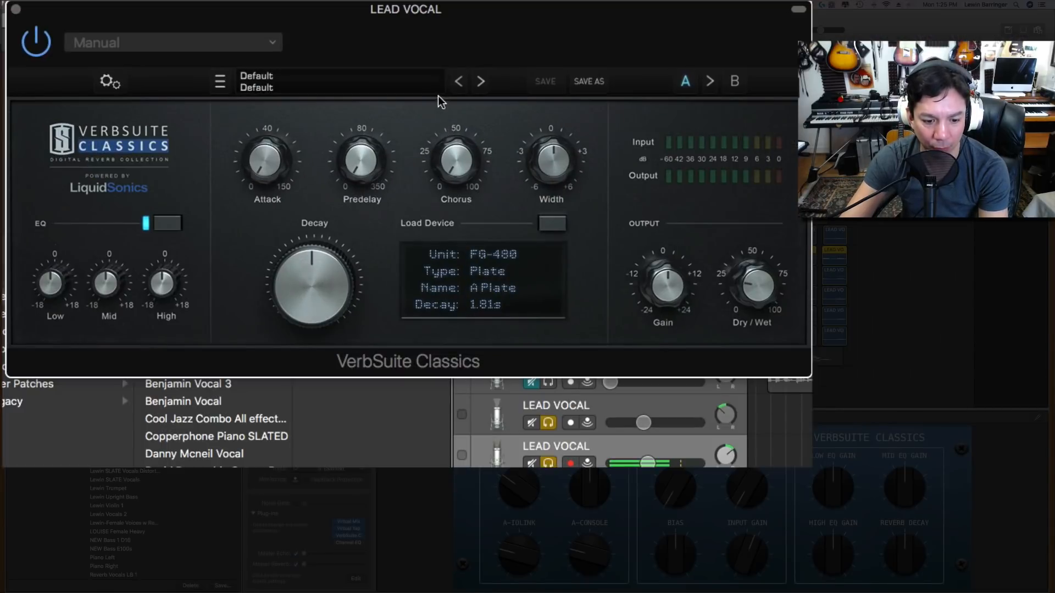
{"action": "left_click", "coordinate": [214, 72]}
{"action": "mouse_move", "coordinate": [183, 117]}
{"action": "mouse_move", "coordinate": [330, 205]}
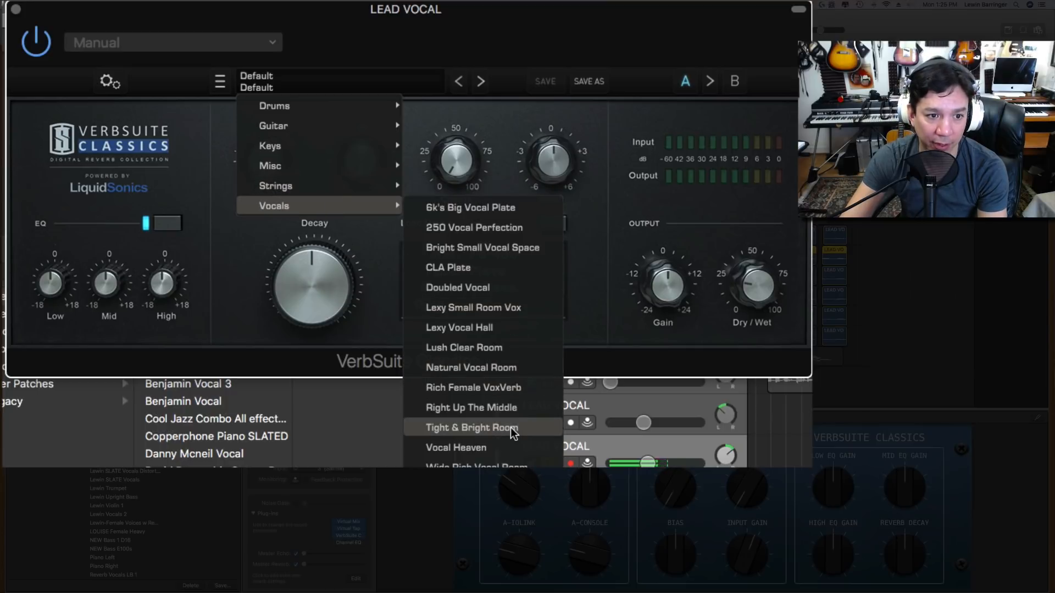
{"action": "left_click", "coordinate": [511, 446]}
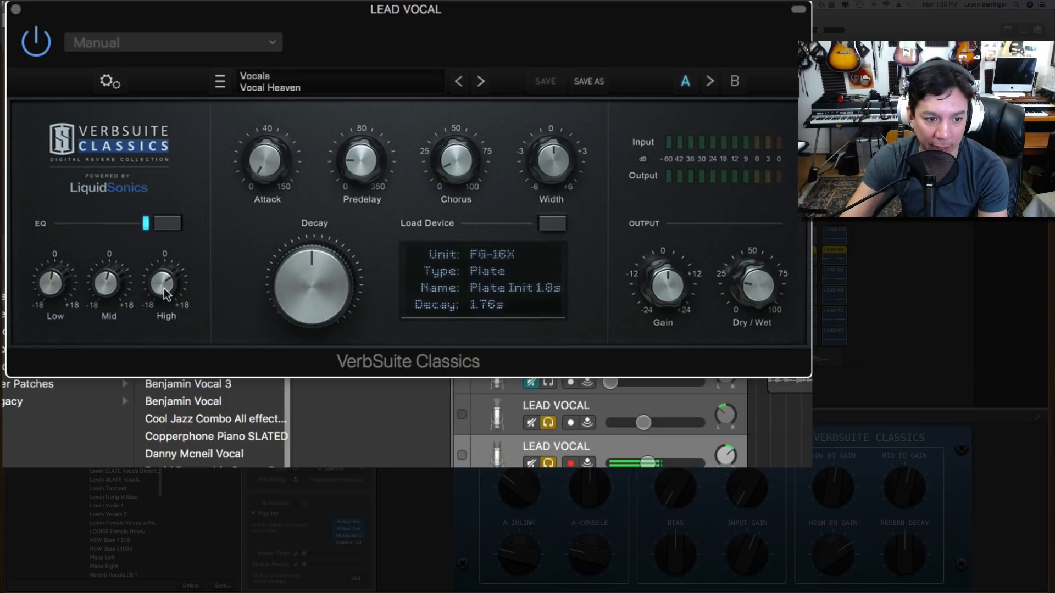
Lower this reverb's High and Low EQ, set its Dry/Wet mix to 30%, and close the plug-in window
{"action": "left_click_drag", "start_coordinate": [162, 286], "coordinate": [161, 340]}
{"action": "left_click_drag", "start_coordinate": [66, 287], "coordinate": [66, 324]}
{"action": "mouse_move", "coordinate": [771, 294]}
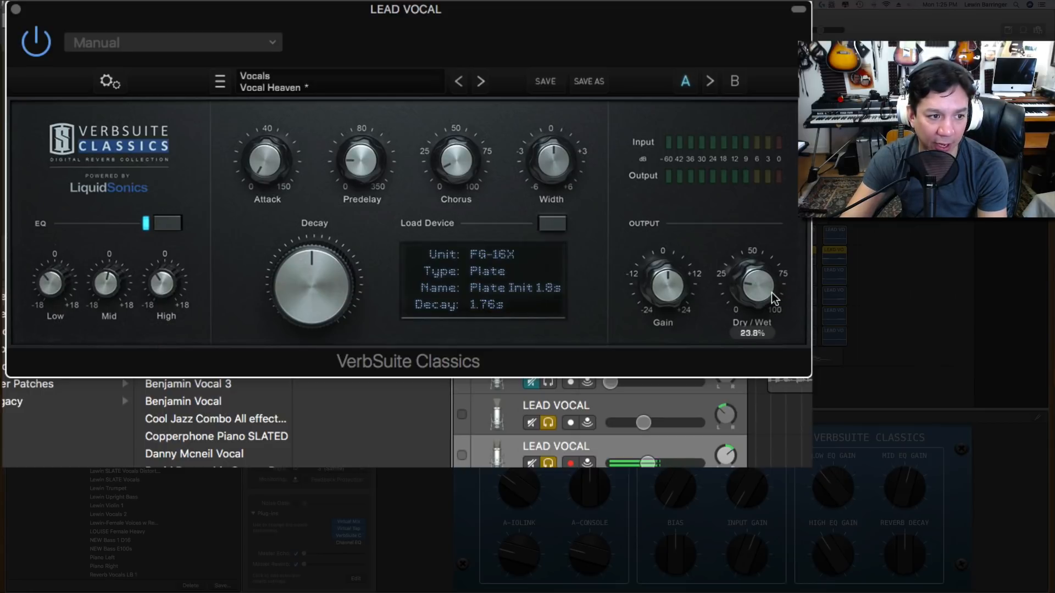
{"action": "double_click", "coordinate": [762, 339]}
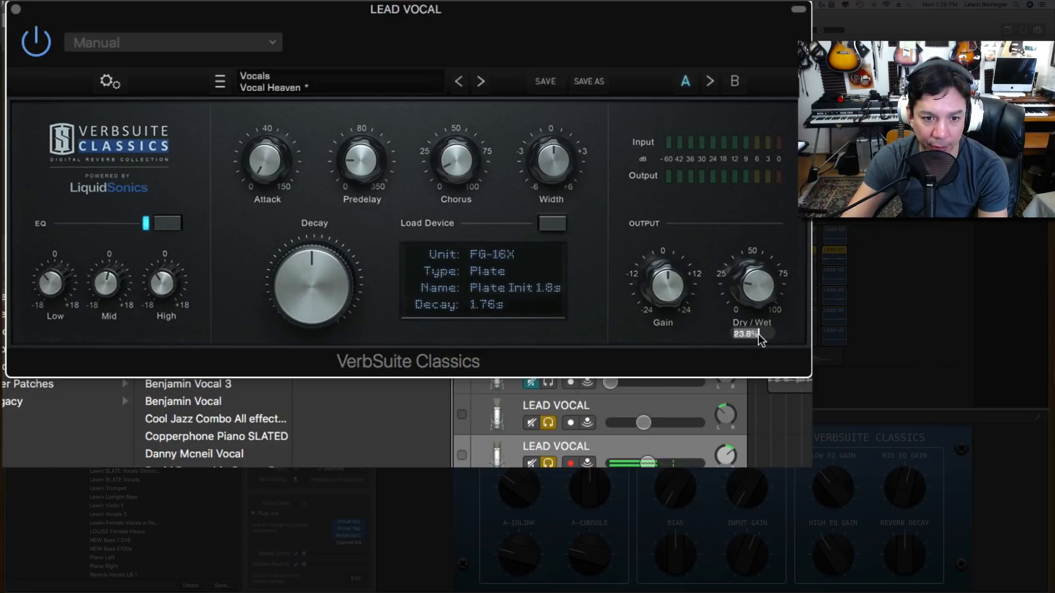
{"action": "type", "text": "30"}
{"action": "key", "text": "Return"}
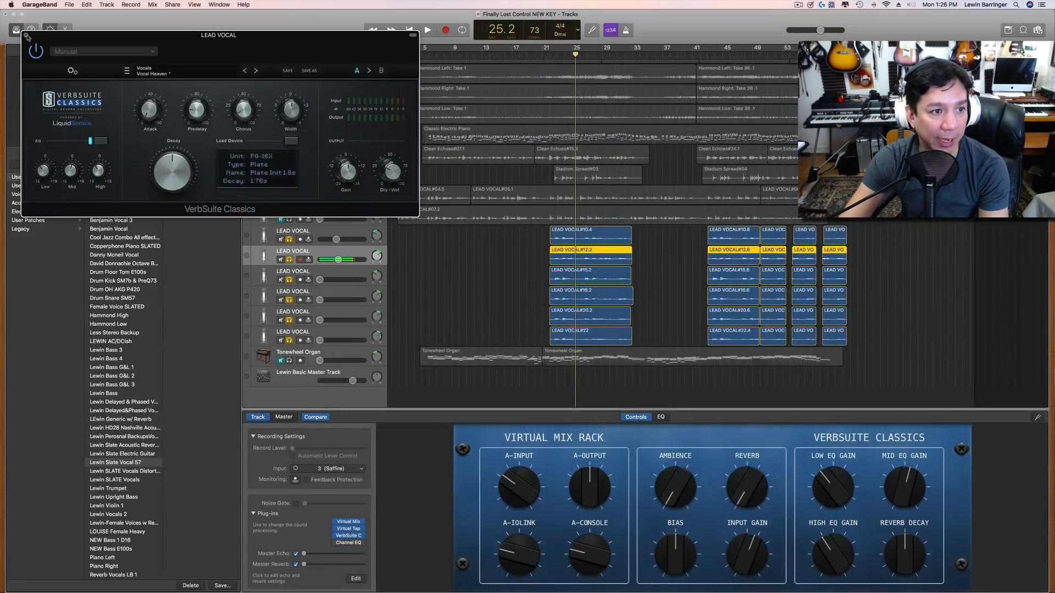
{"action": "left_click", "coordinate": [26, 36]}
Play the soloed lead vocals from bar 23 into bar 25 to check the matched reverbs
{"action": "left_click", "coordinate": [556, 48]}
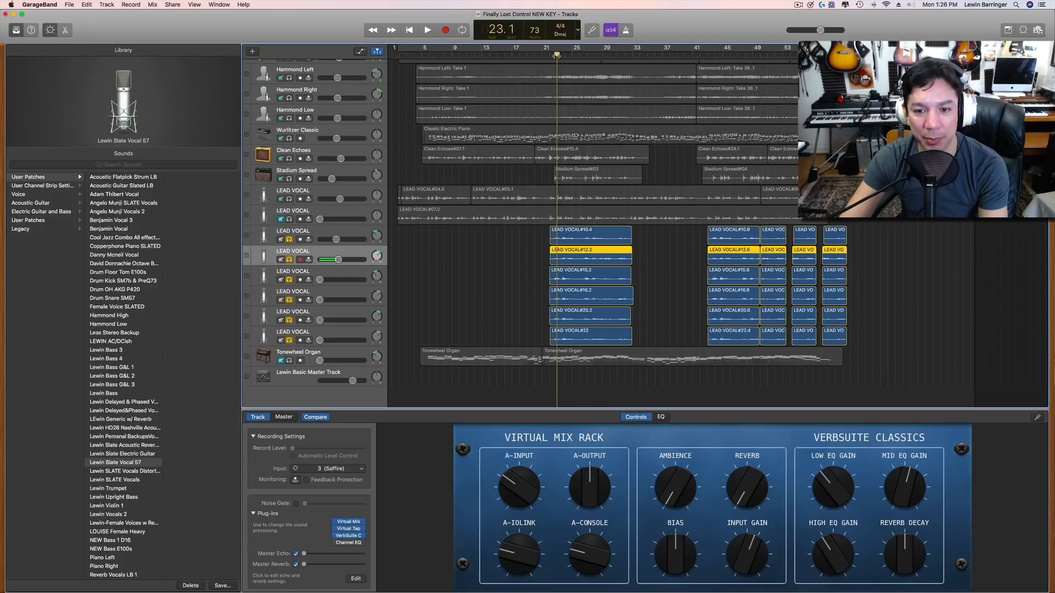
{"action": "key", "text": "space"}
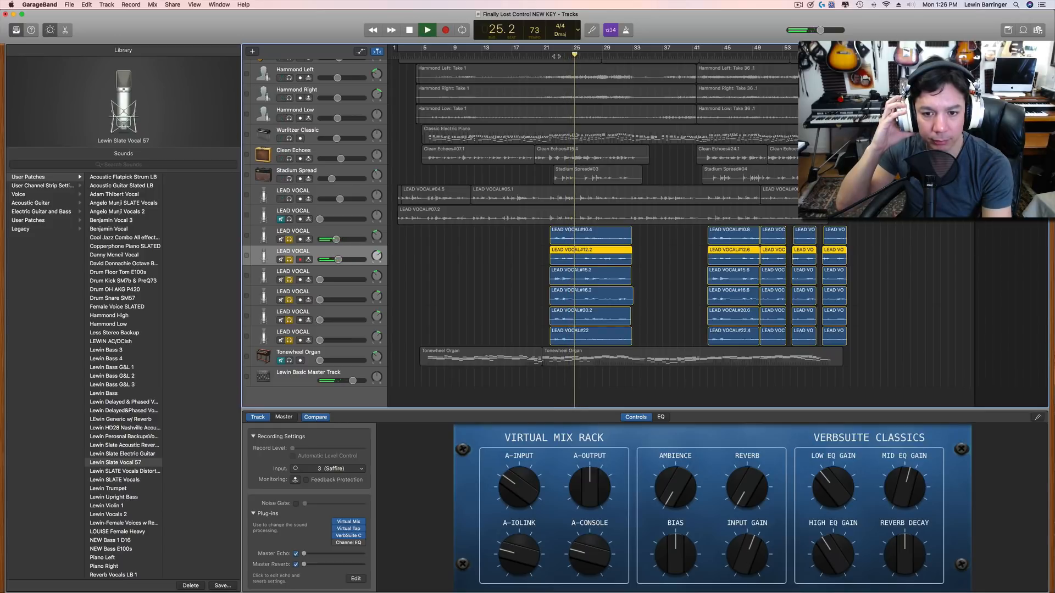
{"action": "key", "text": "space"}
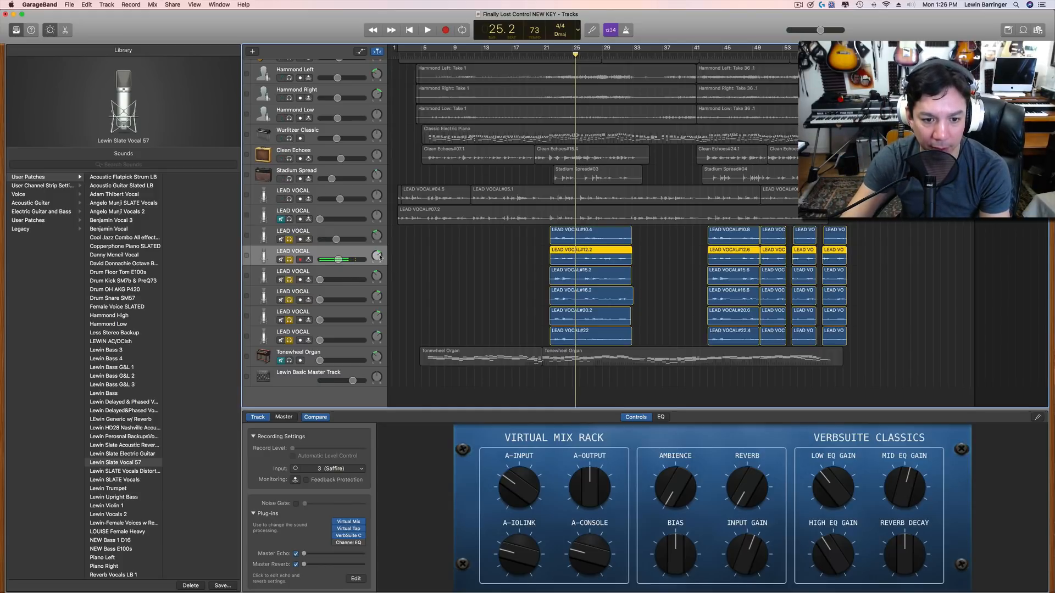
Set the pan of the second soloed lead vocal to 20
{"action": "mouse_move", "coordinate": [379, 256]}
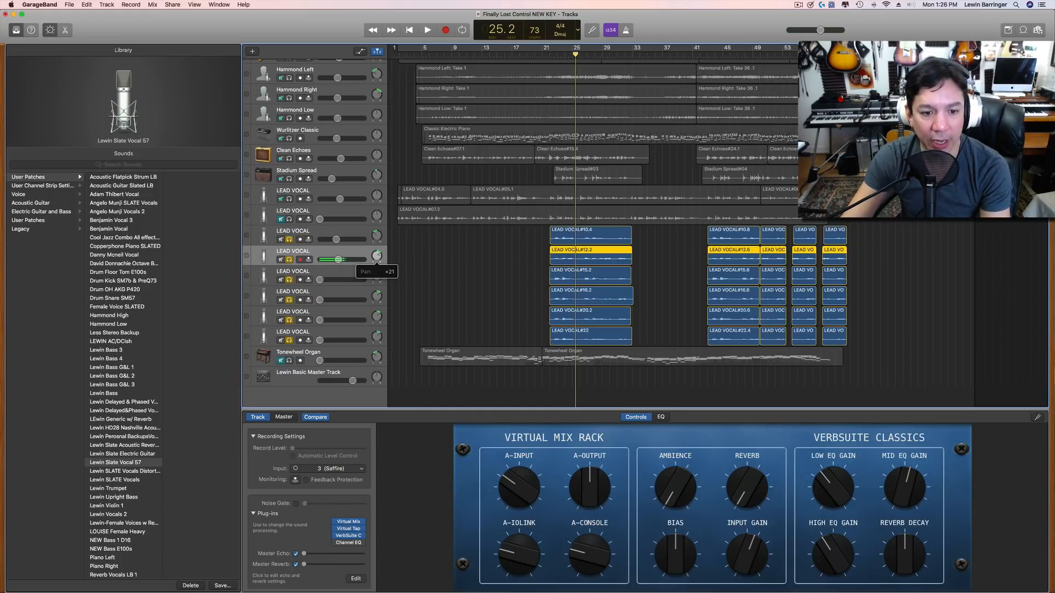
{"action": "scroll", "coordinate": [379, 256], "scroll_direction": "down", "scroll_amount": 1}
{"action": "double_click", "coordinate": [379, 256]}
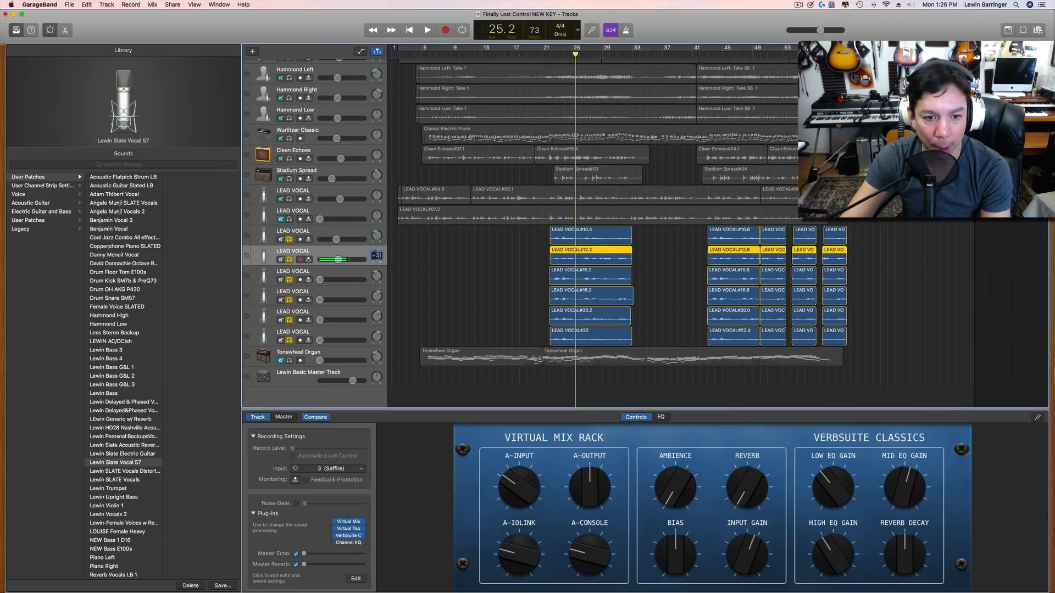
{"action": "type", "text": "20"}
{"action": "key", "text": "Return"}
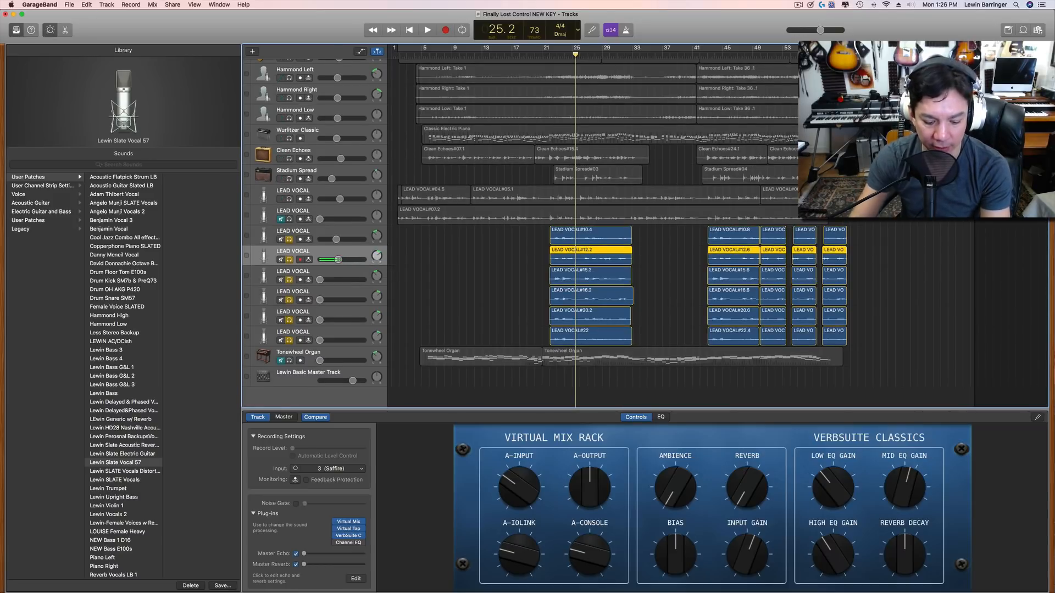
Enter exact pan values for the remaining four soloed lead vocals
{"action": "mouse_move", "coordinate": [377, 279]}
{"action": "scroll", "coordinate": [377, 278], "scroll_direction": "up", "scroll_amount": 1}
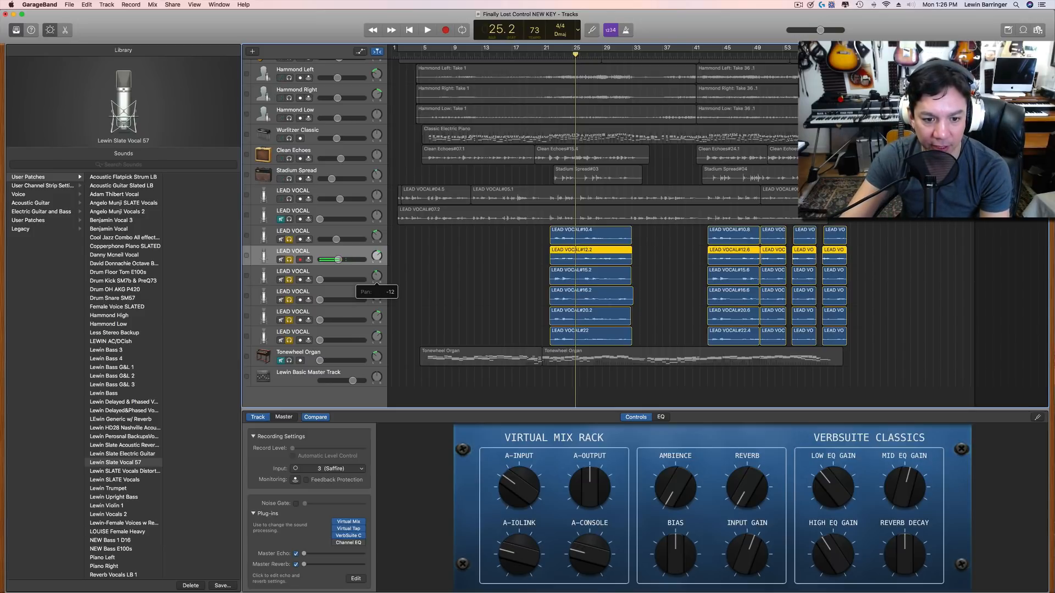
{"action": "double_click", "coordinate": [377, 276]}
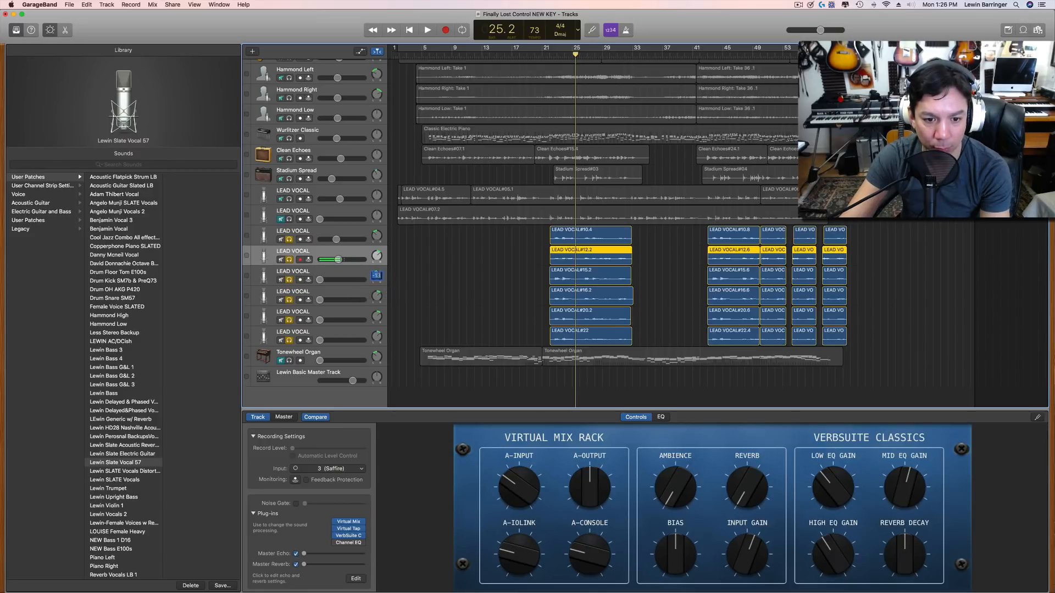
{"action": "double_click", "coordinate": [377, 296]}
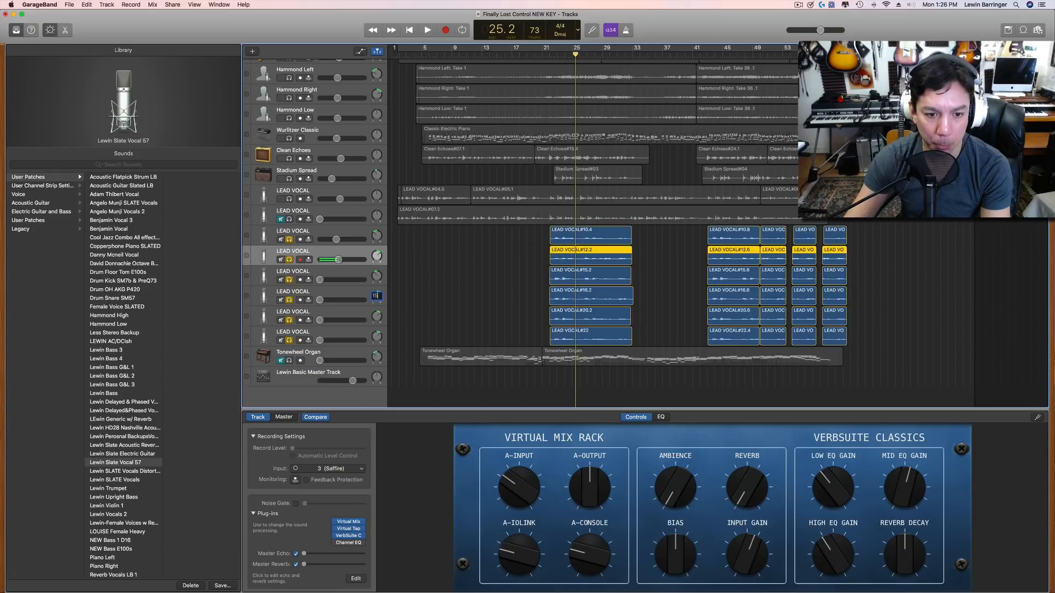
{"action": "double_click", "coordinate": [377, 318]}
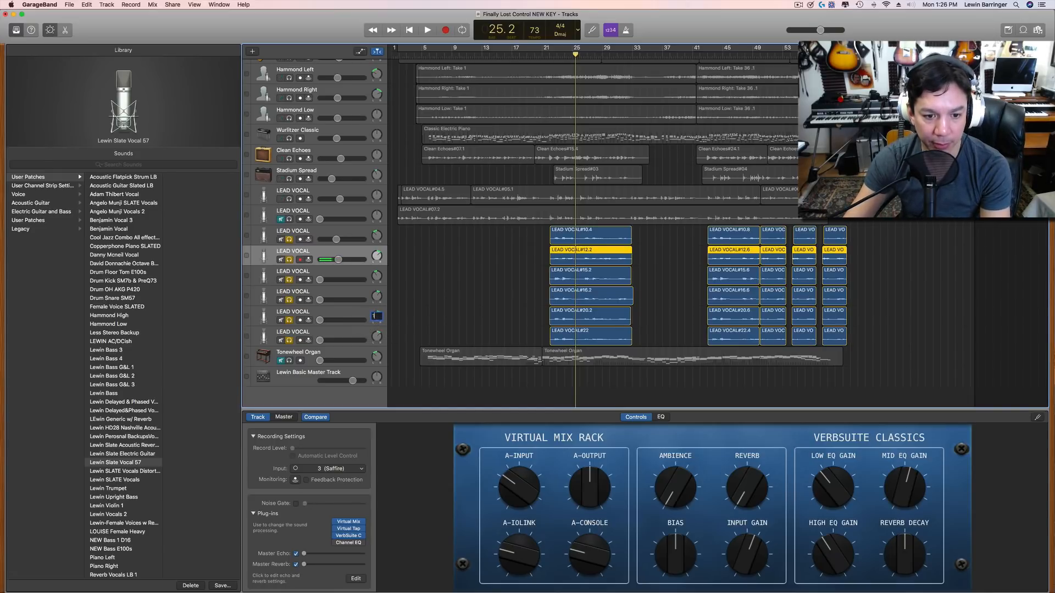
{"action": "double_click", "coordinate": [377, 337]}
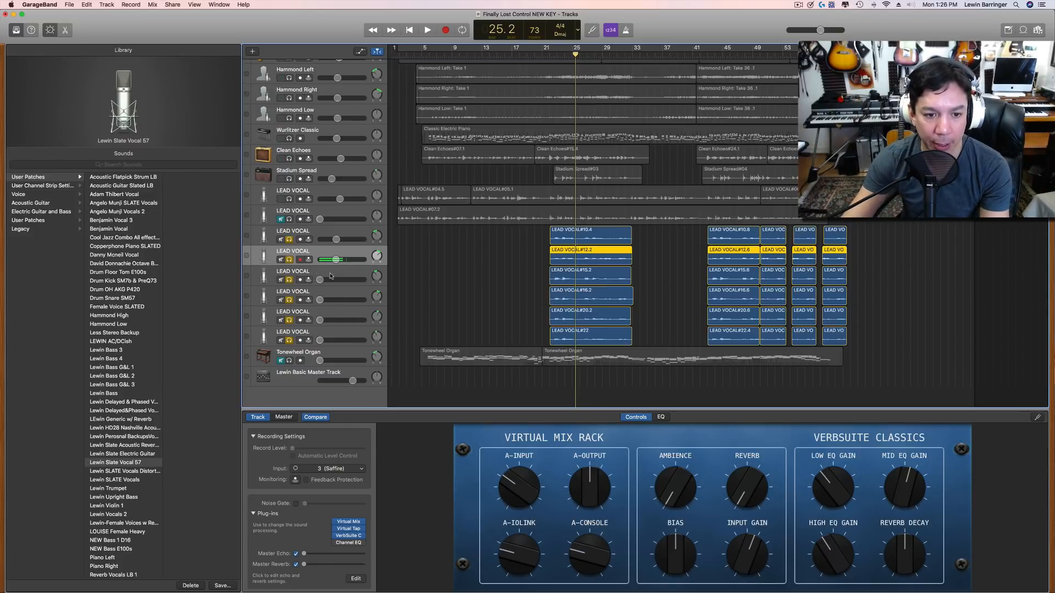
Raise the volumes of the last four soloed lead vocals, move the playhead back four bars, and start playback
{"action": "left_click_drag", "start_coordinate": [319, 280], "coordinate": [329, 340]}
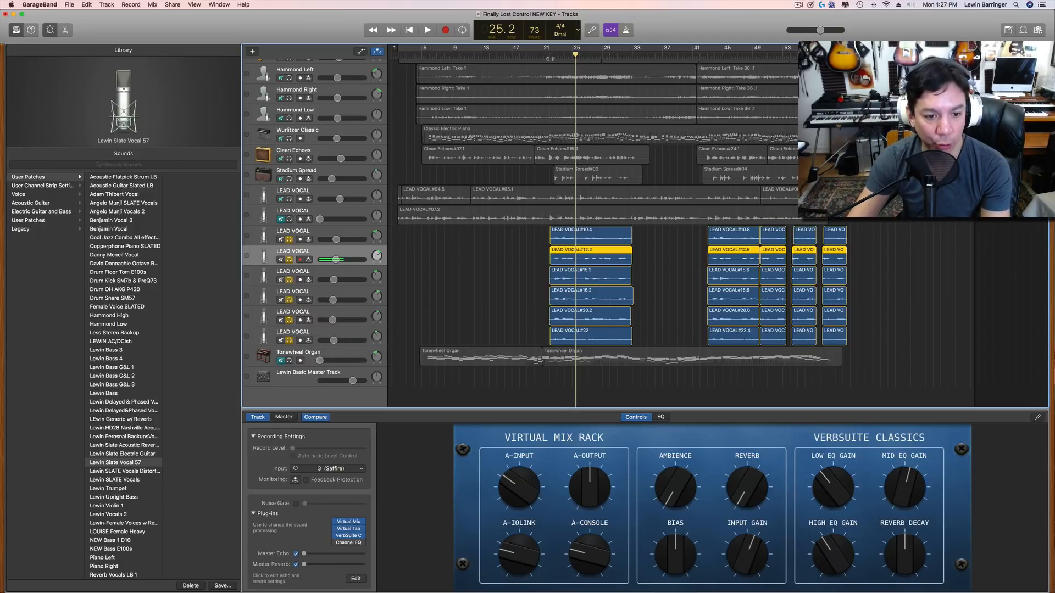
{"action": "key", "text": "comma"}
{"action": "key", "text": "comma"}
{"action": "key", "text": "comma"}
{"action": "key", "text": "comma"}
{"action": "key", "text": "space"}
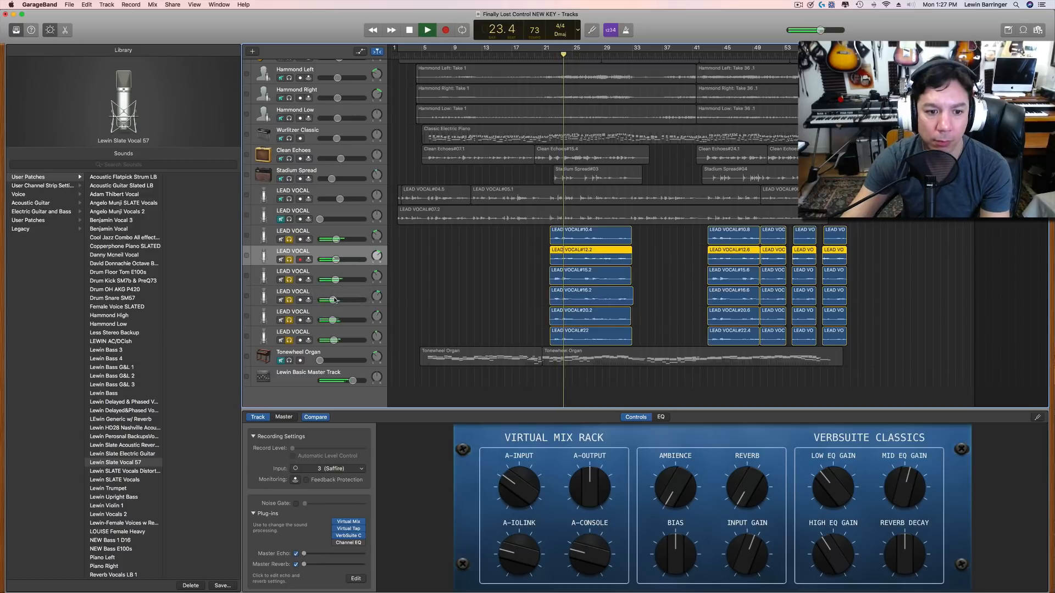
Balance the volumes of the last four soloed lead vocals during playback, and replay them from bar 22
{"action": "mouse_move", "coordinate": [340, 321]}
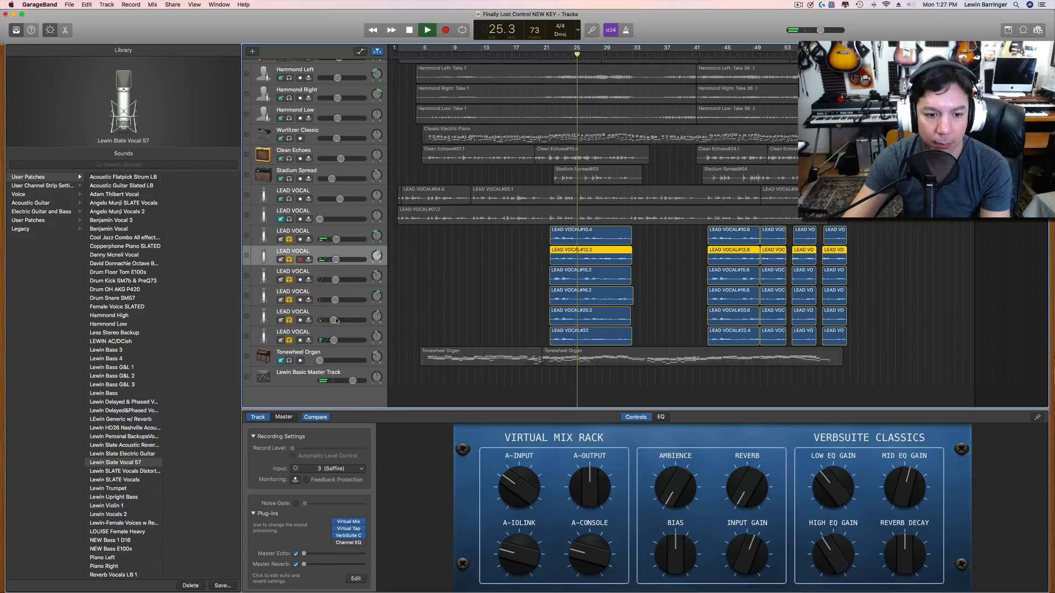
{"action": "left_click_drag", "start_coordinate": [333, 321], "coordinate": [337, 320]}
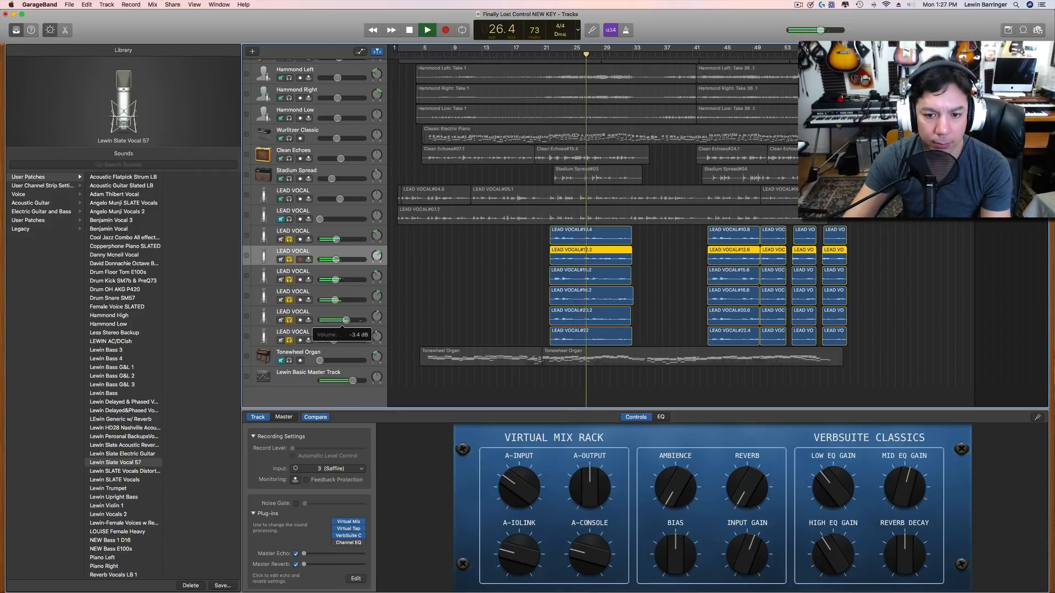
{"action": "left_click_drag", "start_coordinate": [346, 321], "coordinate": [332, 340]}
{"action": "left_click", "coordinate": [336, 280]}
{"action": "left_click_drag", "start_coordinate": [336, 279], "coordinate": [334, 280]}
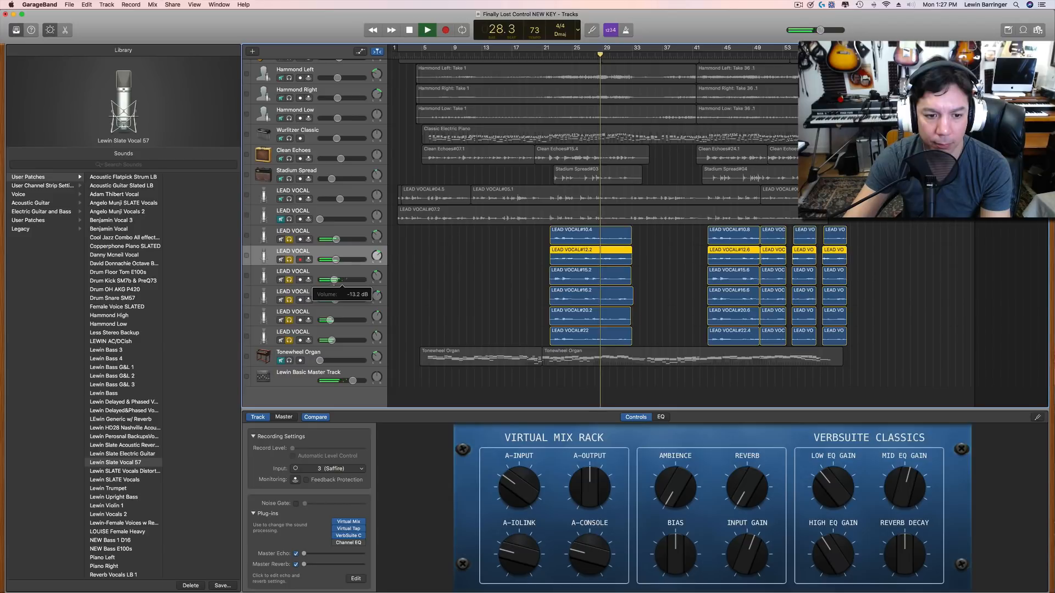
{"action": "left_click", "coordinate": [336, 300]}
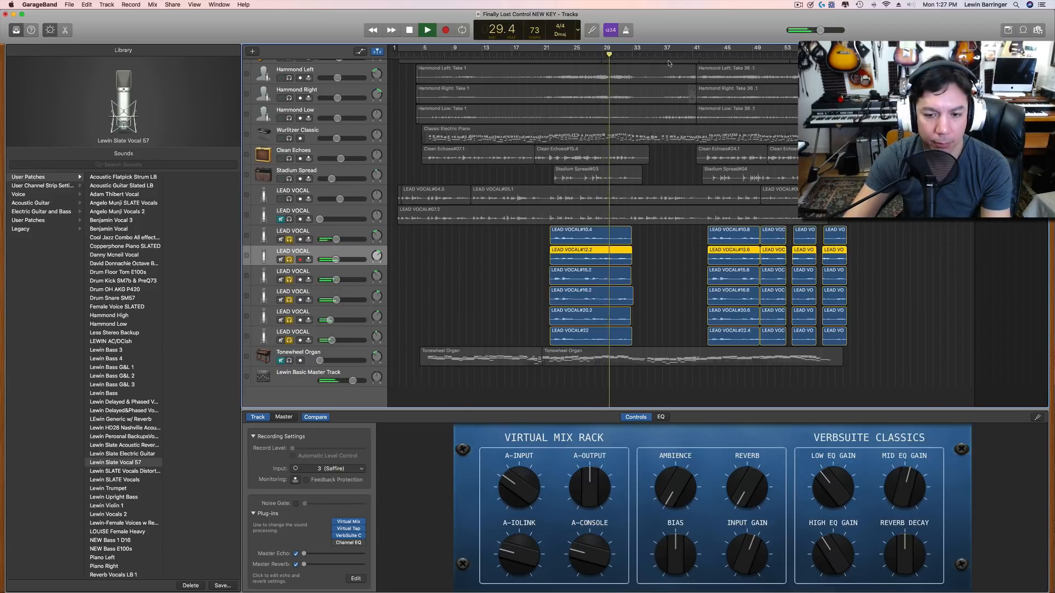
{"action": "left_click", "coordinate": [551, 54]}
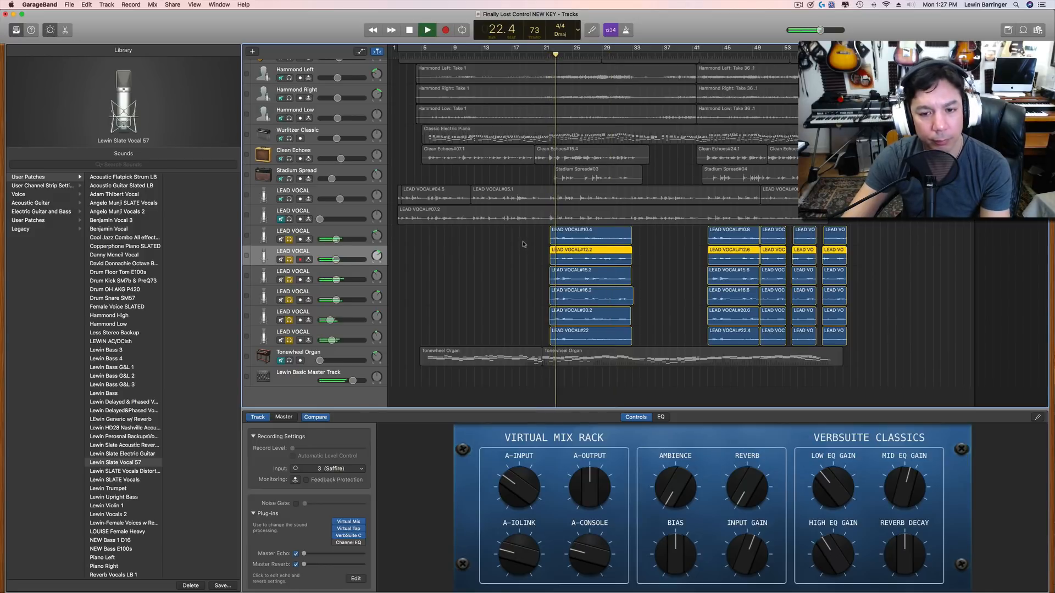
{"action": "key", "text": "space"}
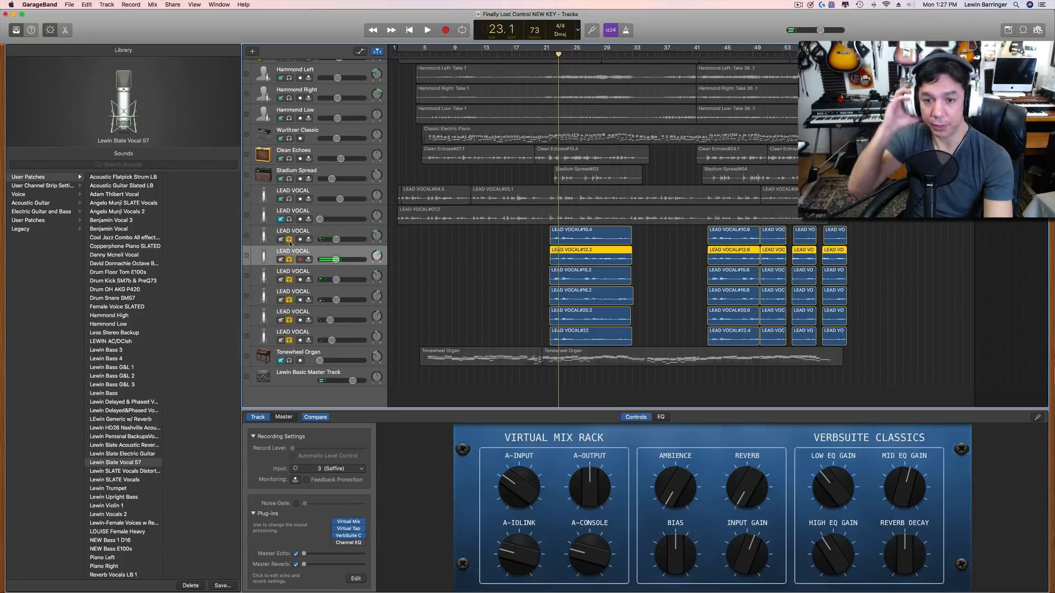
Unsolo all six additional lead vocals and play the full mix from bar 21
{"action": "left_click_drag", "start_coordinate": [289, 241], "coordinate": [291, 338]}
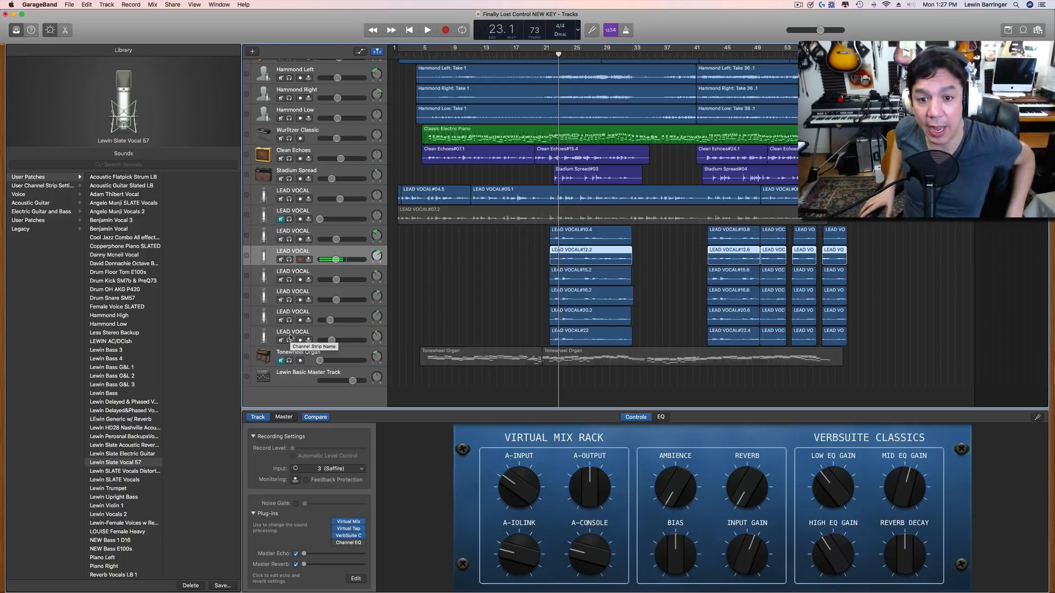
{"action": "key", "text": "comma"}
{"action": "key", "text": "comma"}
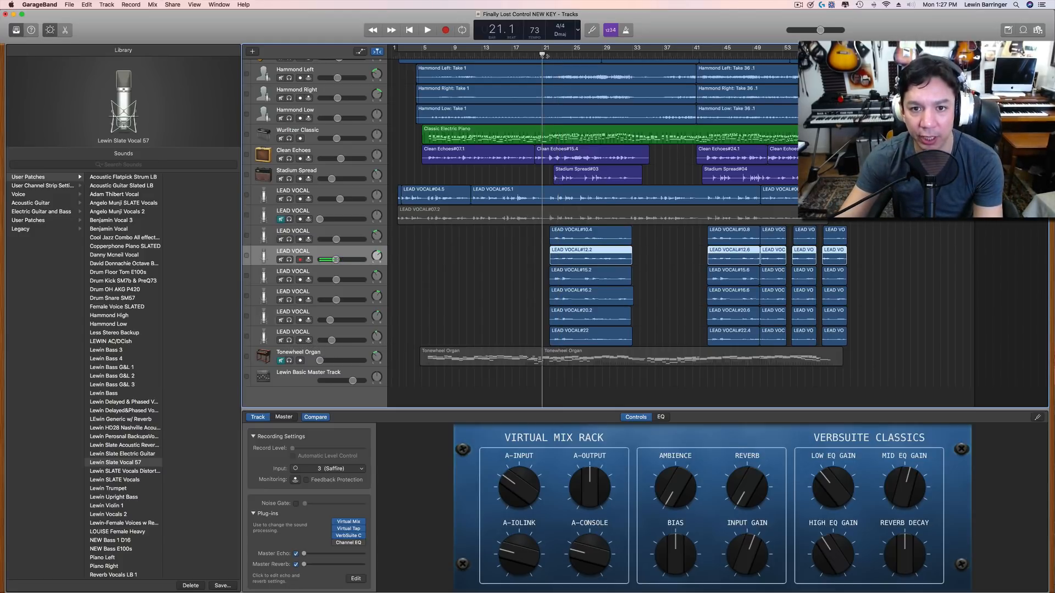
{"action": "key", "text": "space"}
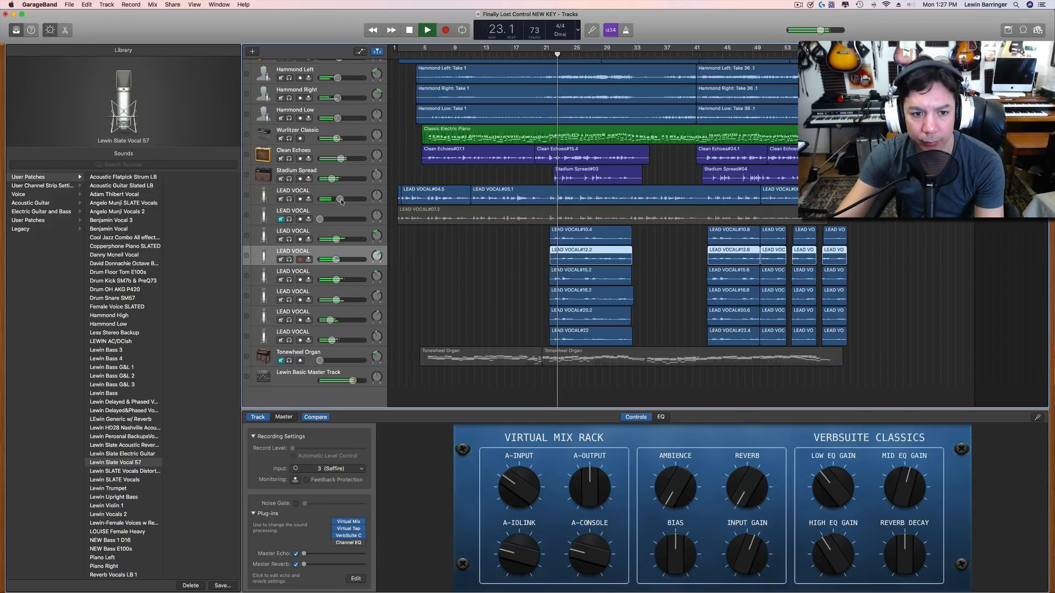
Raise the volume of the main lead vocal track against the full mix and resume playback from bar 23.3
{"action": "key", "text": "space"}
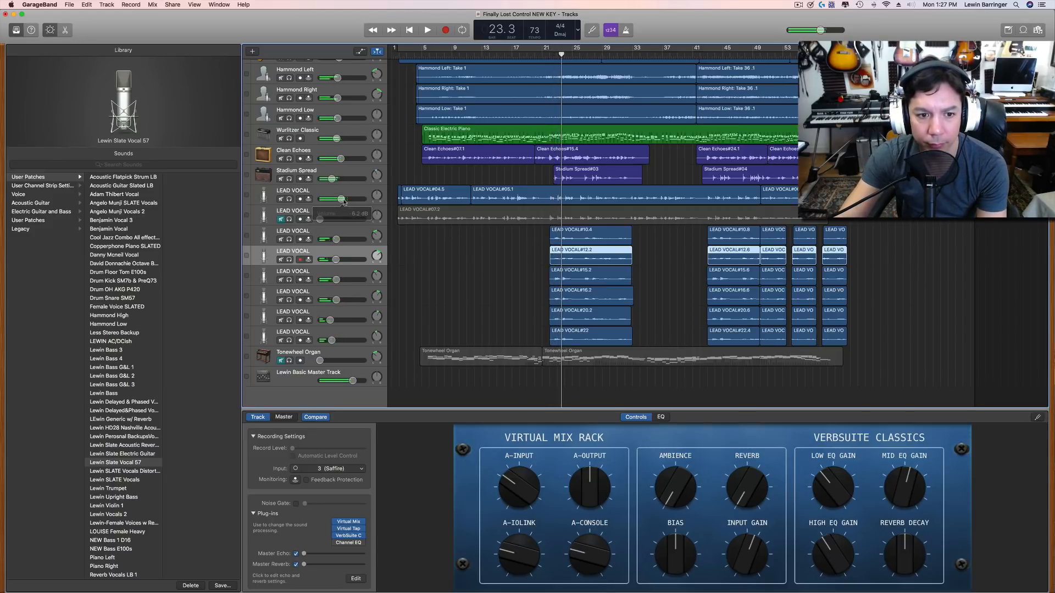
{"action": "mouse_move", "coordinate": [342, 199]}
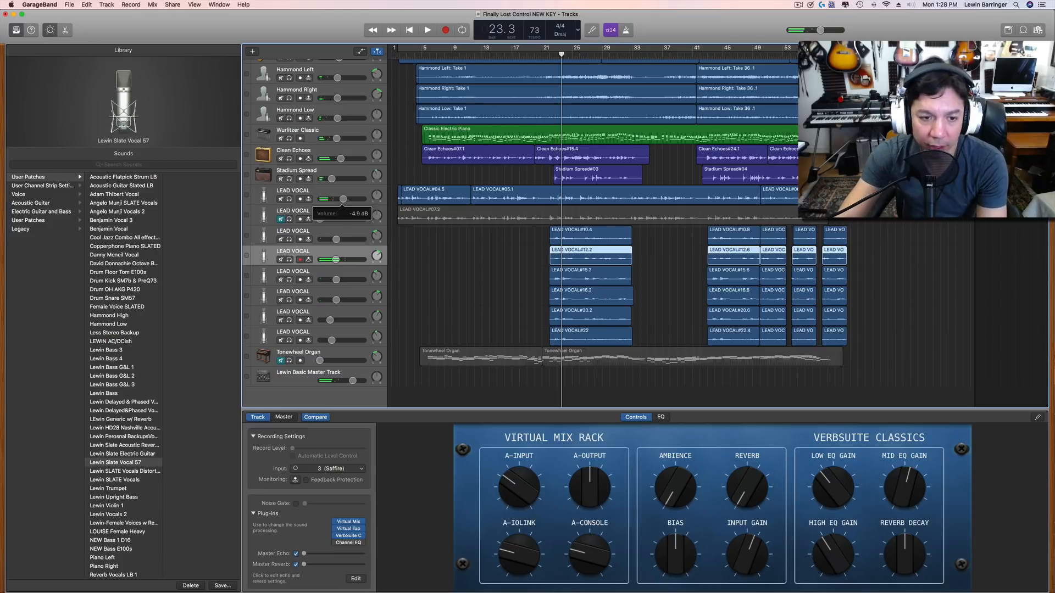
{"action": "key", "text": "space"}
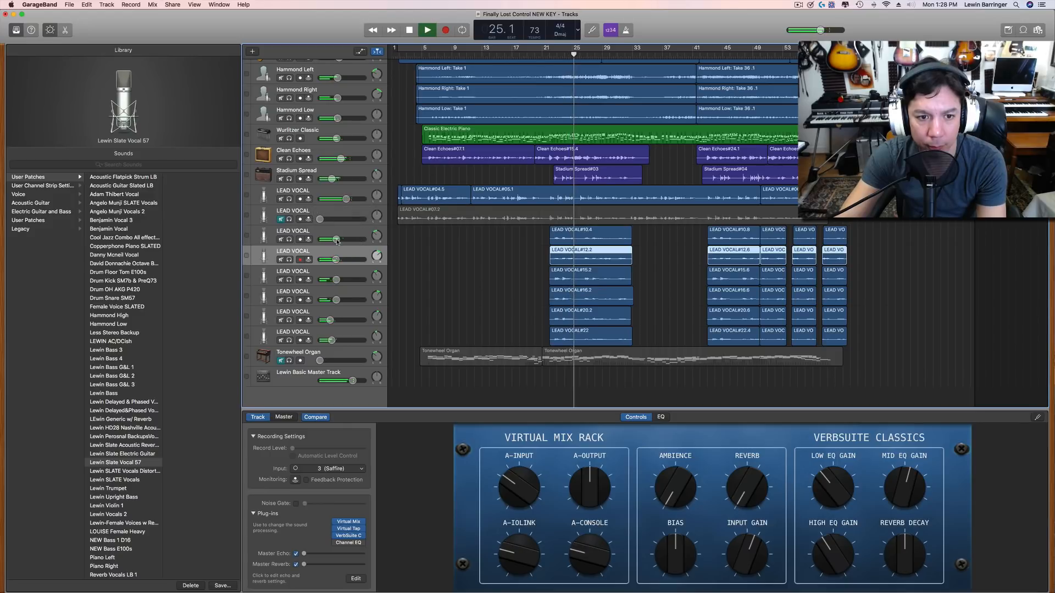
Rebalance the volumes of the six additional lead vocals during playback, with the fourth at about -13.6 dB, and replay the mix from bar 22
{"action": "mouse_move", "coordinate": [336, 259]}
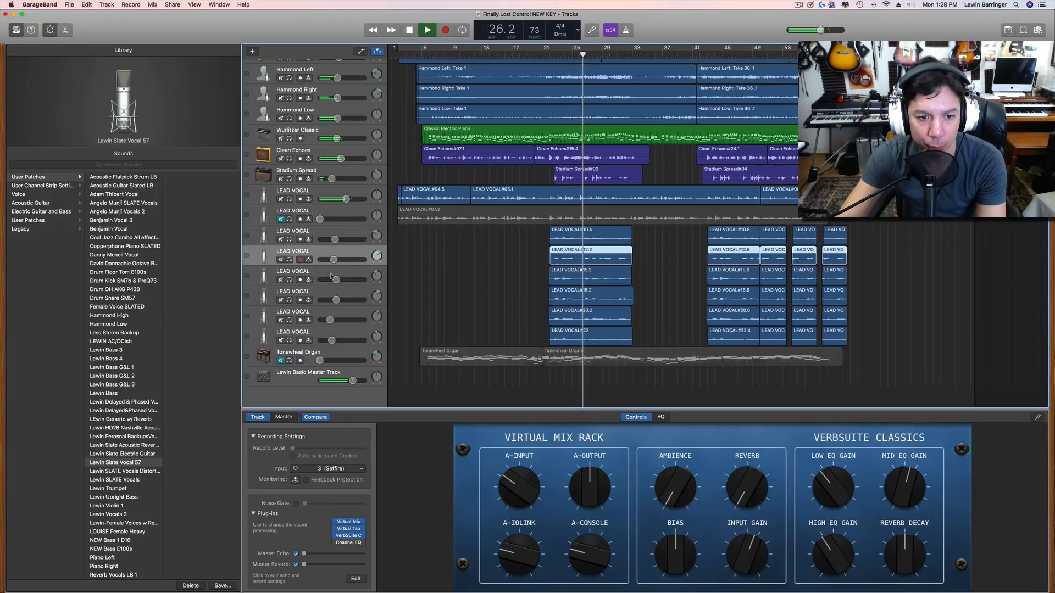
{"action": "mouse_move", "coordinate": [335, 280]}
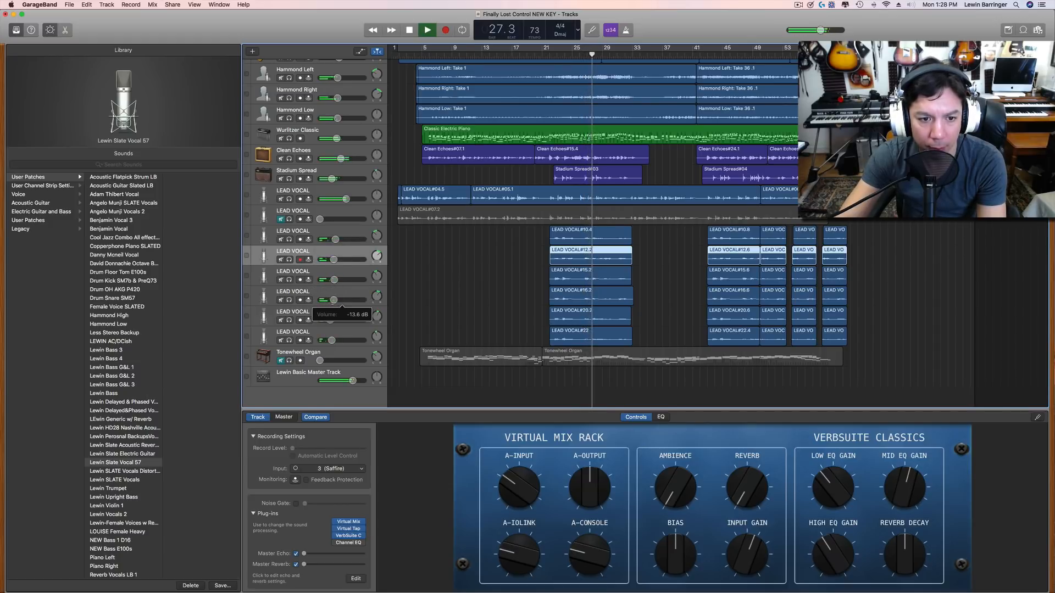
{"action": "mouse_move", "coordinate": [342, 321]}
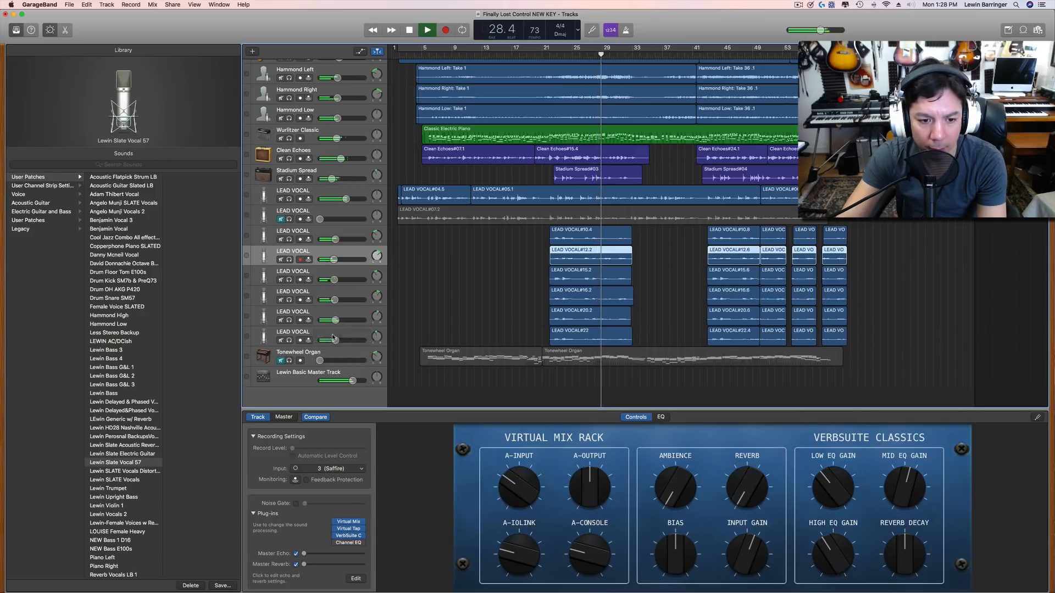
{"action": "key", "text": "space"}
{"action": "left_click", "coordinate": [549, 53]}
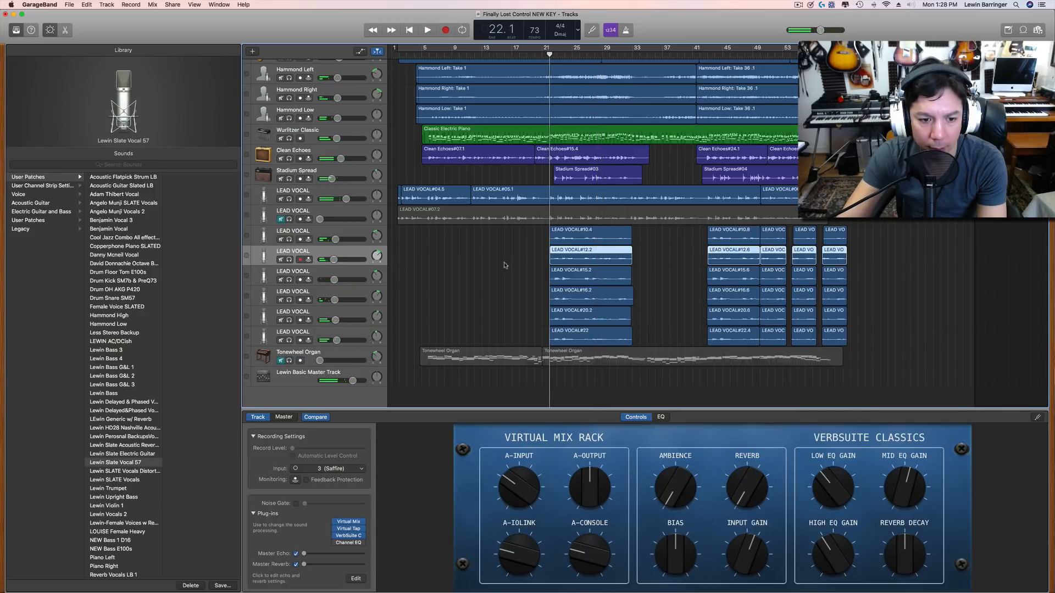
{"action": "key", "text": "space"}
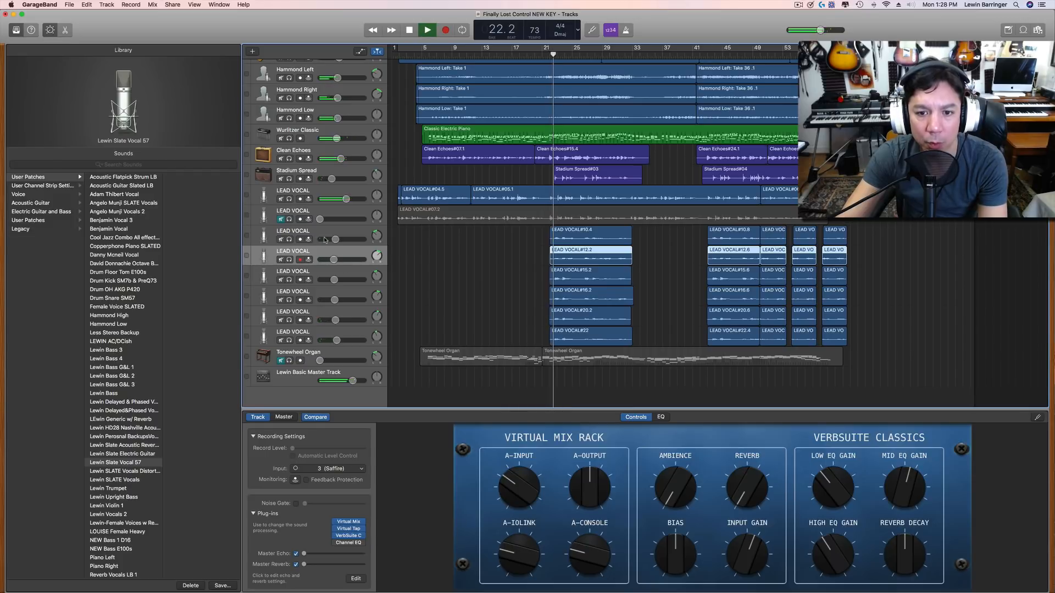
Raise the volumes of the first two additional lead vocals slightly, then pan the first to -27 and the second to +30
{"action": "left_click_drag", "start_coordinate": [336, 240], "coordinate": [337, 239]}
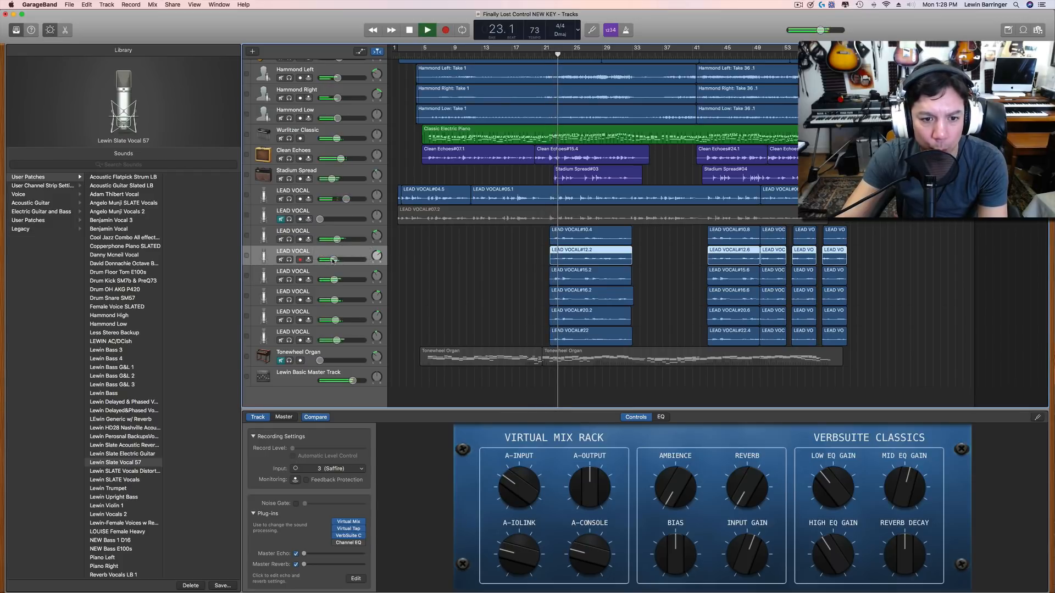
{"action": "key", "text": "space"}
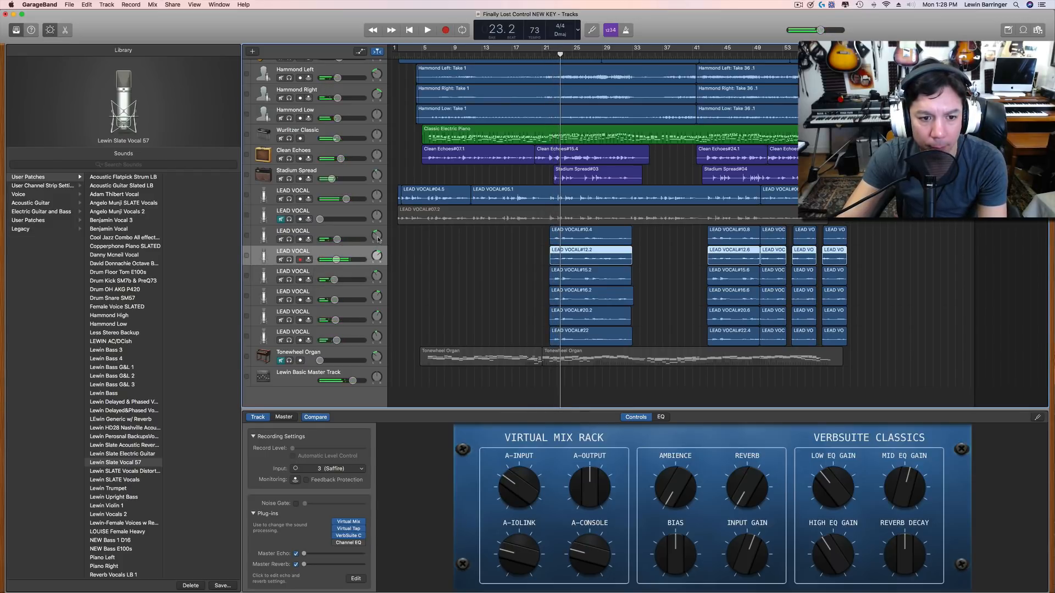
{"action": "left_click", "coordinate": [377, 237]}
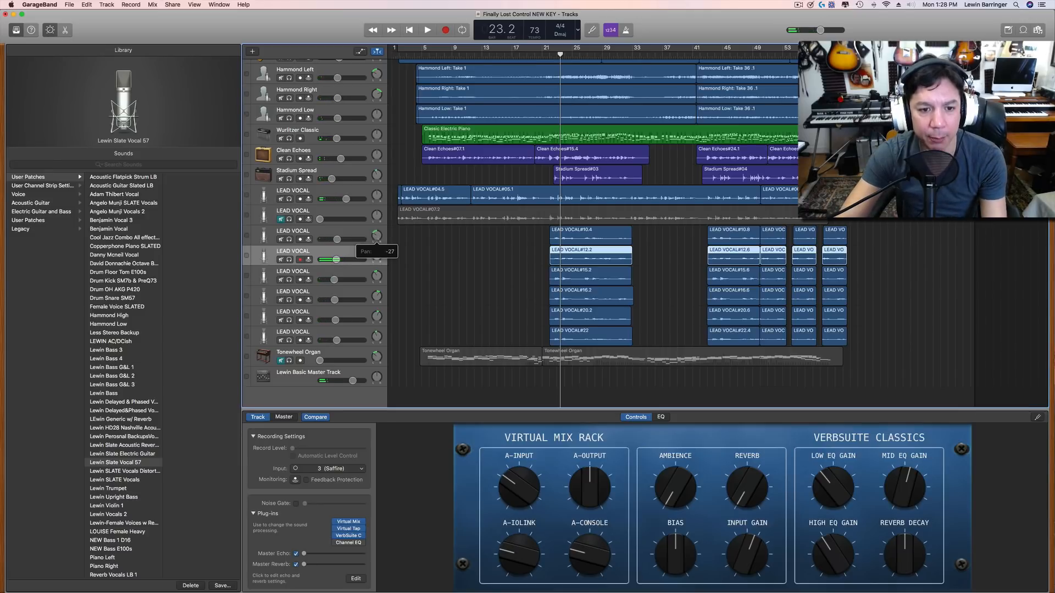
{"action": "left_click", "coordinate": [378, 256]}
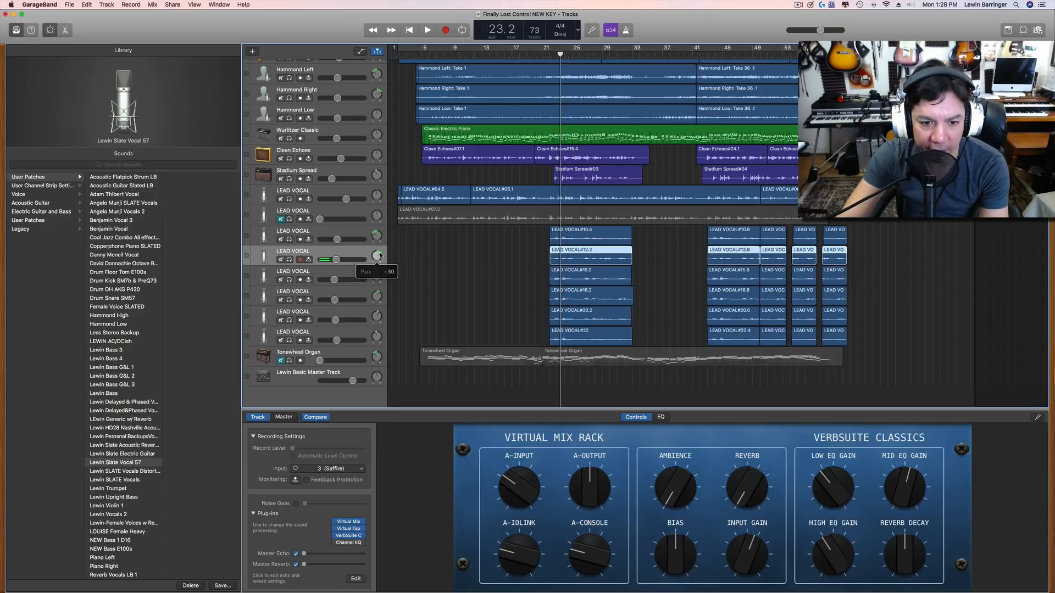
Replay the mix from bar 22 and raise the main lead vocal's volume to -1.8 dB
{"action": "left_click", "coordinate": [548, 55]}
{"action": "key", "text": "space"}
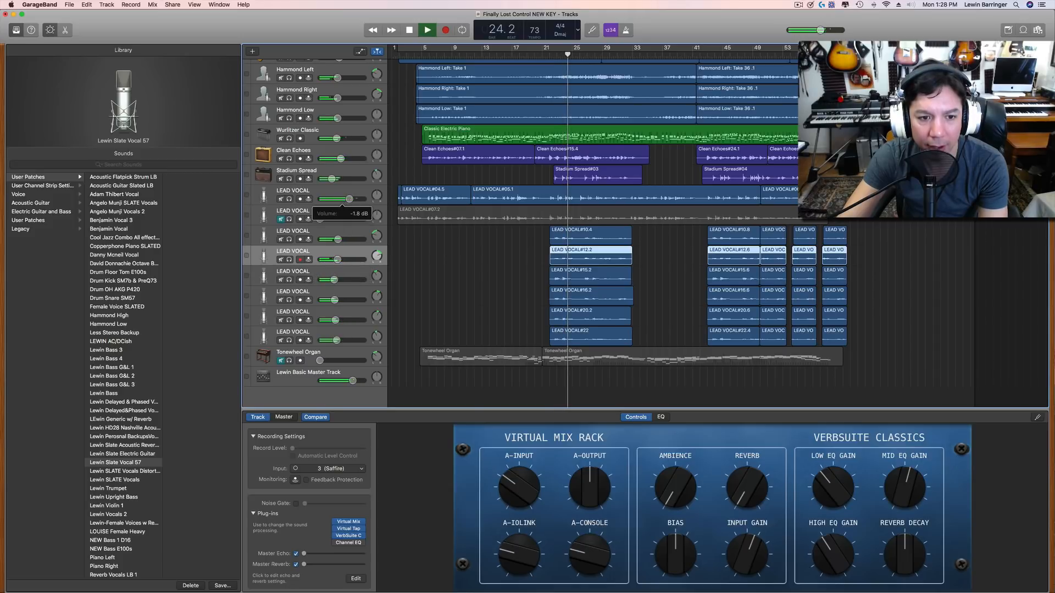
{"action": "left_click", "coordinate": [331, 195]}
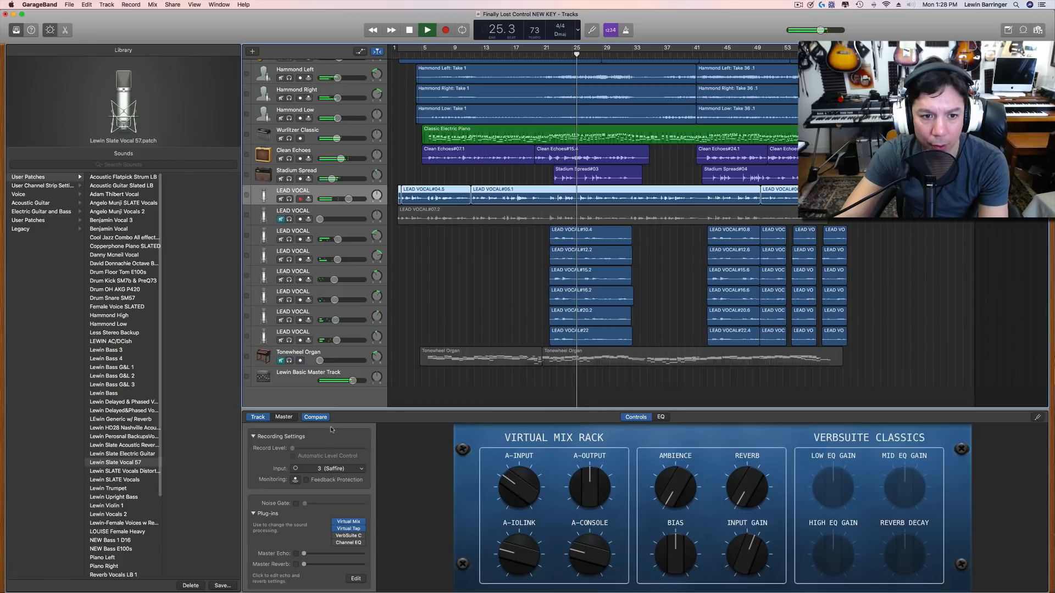
Open the main lead vocal's Virtual Mix Rack and adjust the FG-N EQ's low-band frequency and gain during playback
{"action": "left_click", "coordinate": [348, 522]}
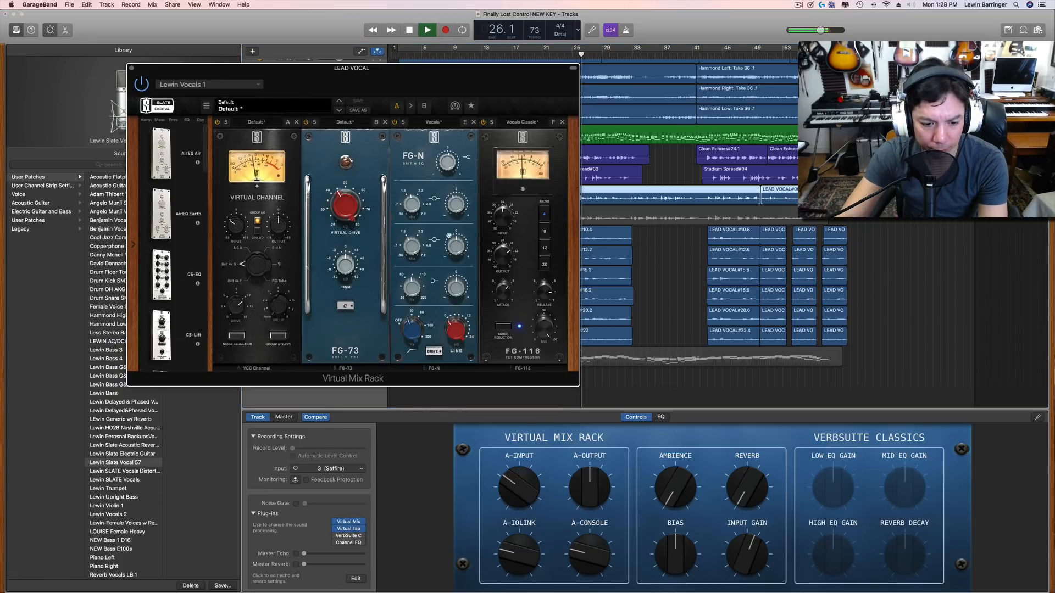
{"action": "mouse_move", "coordinate": [453, 286]}
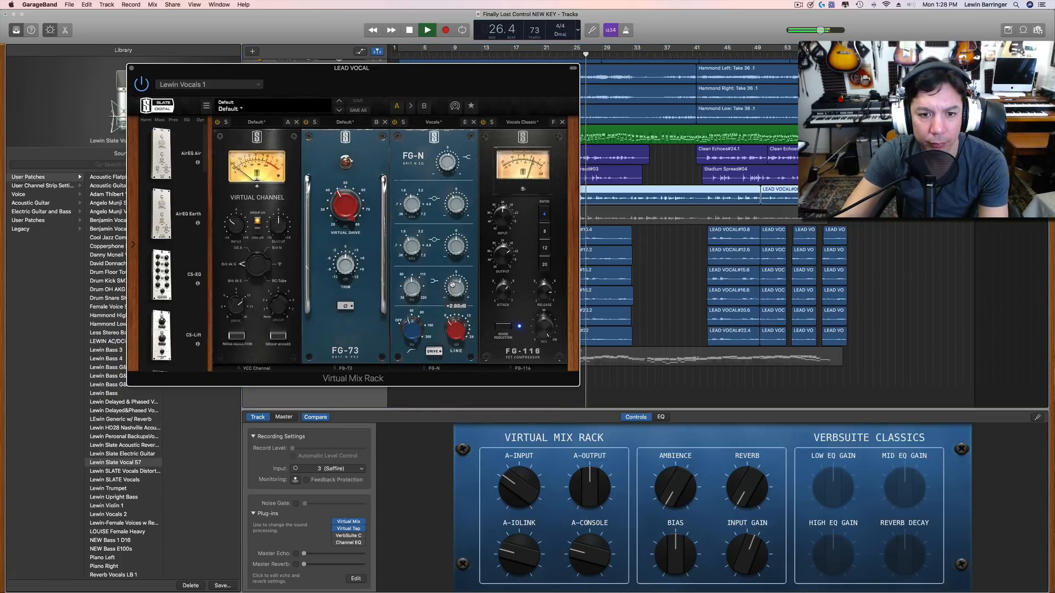
{"action": "mouse_move", "coordinate": [409, 270]}
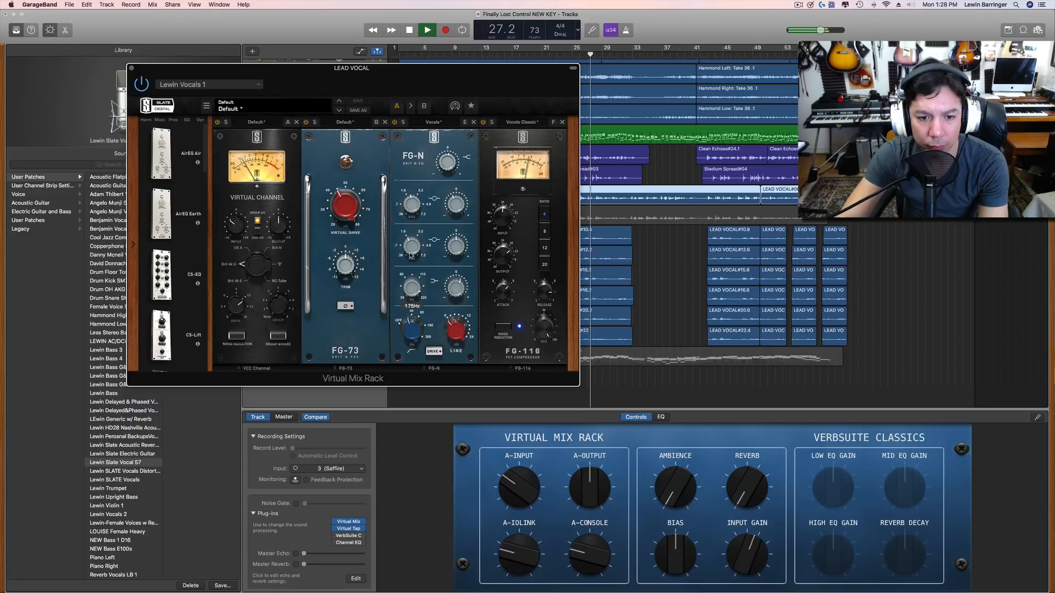
{"action": "left_click_drag", "start_coordinate": [409, 270], "coordinate": [409, 250]}
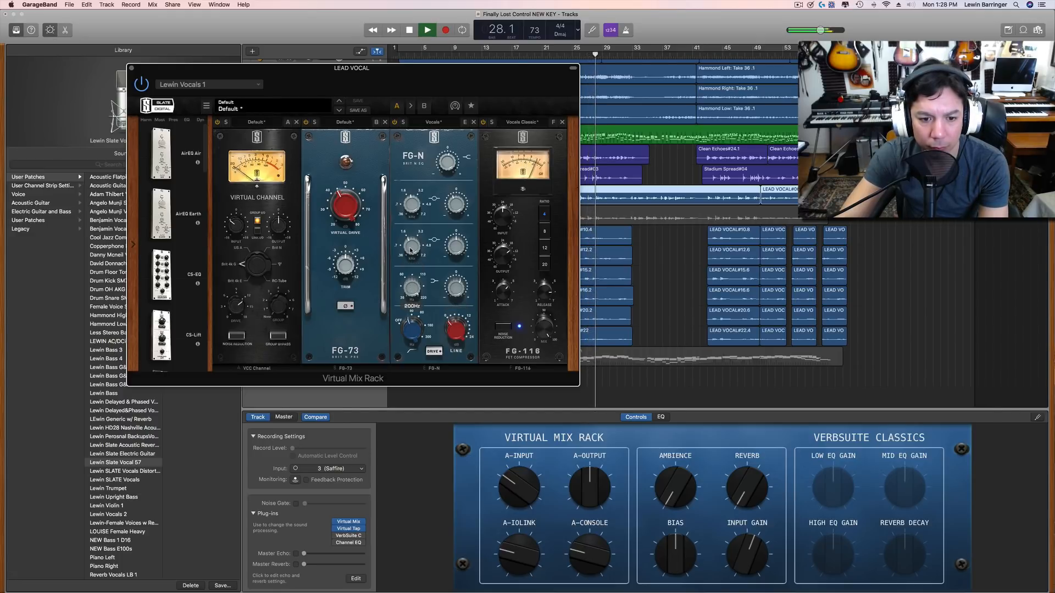
{"action": "left_click_drag", "start_coordinate": [453, 279], "coordinate": [452, 304]}
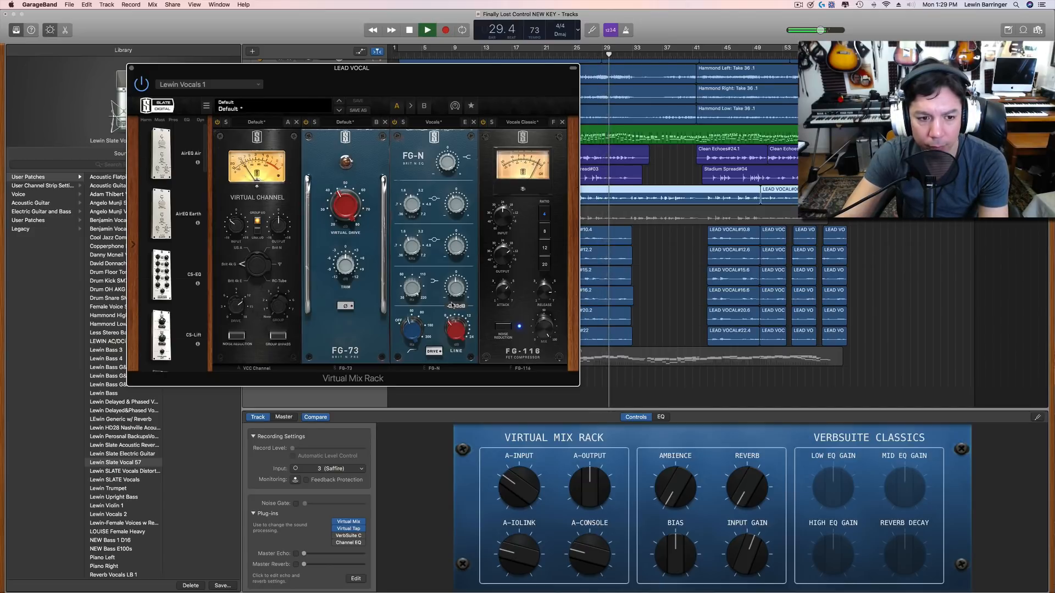
{"action": "key", "text": "space"}
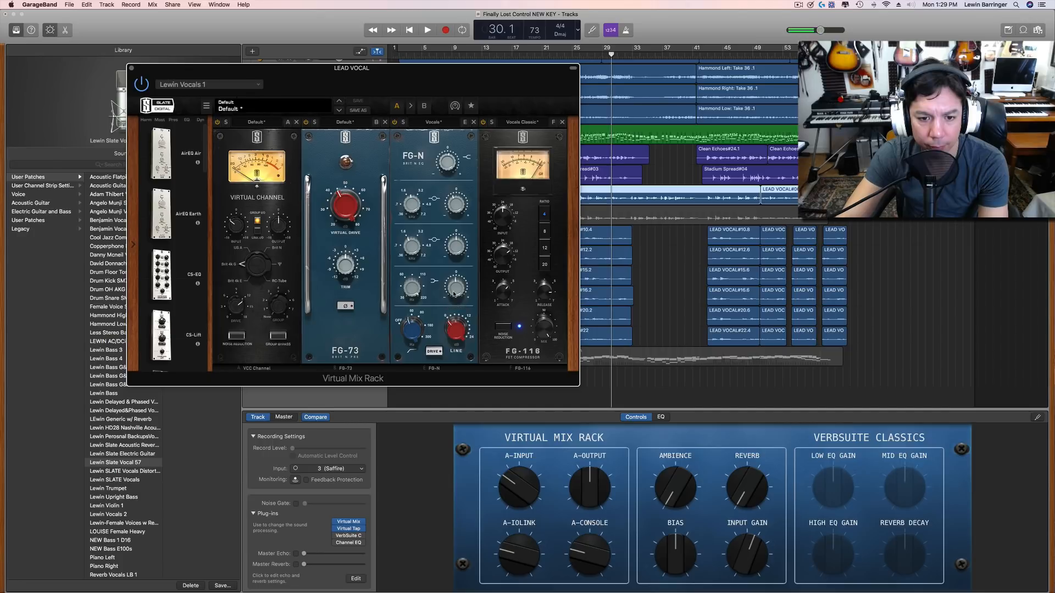
Add the Revival module after the FG-116 compressor in the Virtual Mix Rack and adjust its Thickness while the mix plays
{"action": "scroll", "coordinate": [206, 262], "scroll_direction": "down", "scroll_amount": 10}
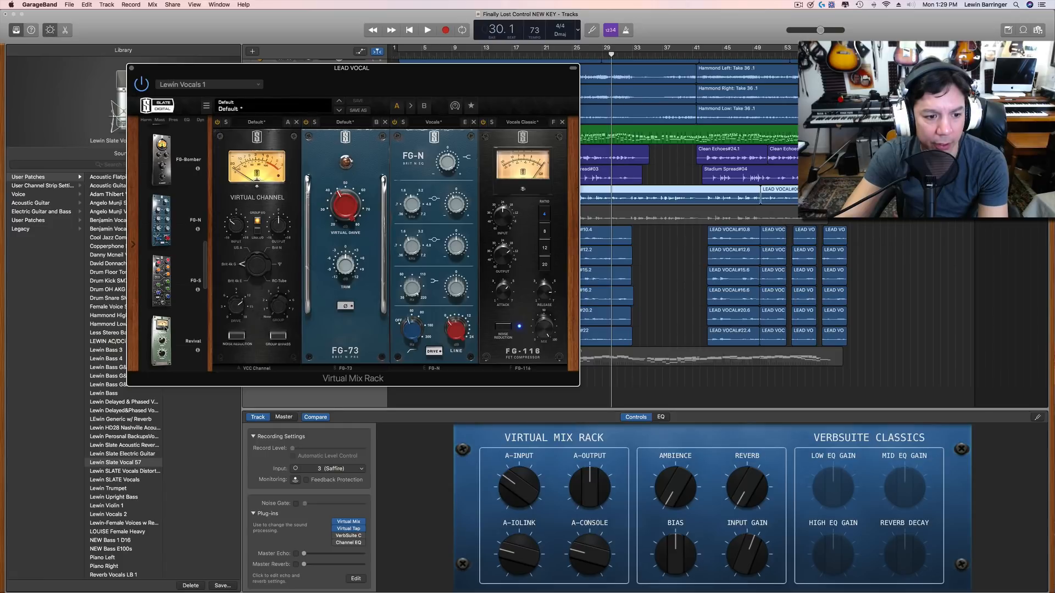
{"action": "left_click_drag", "start_coordinate": [162, 340], "coordinate": [601, 281]}
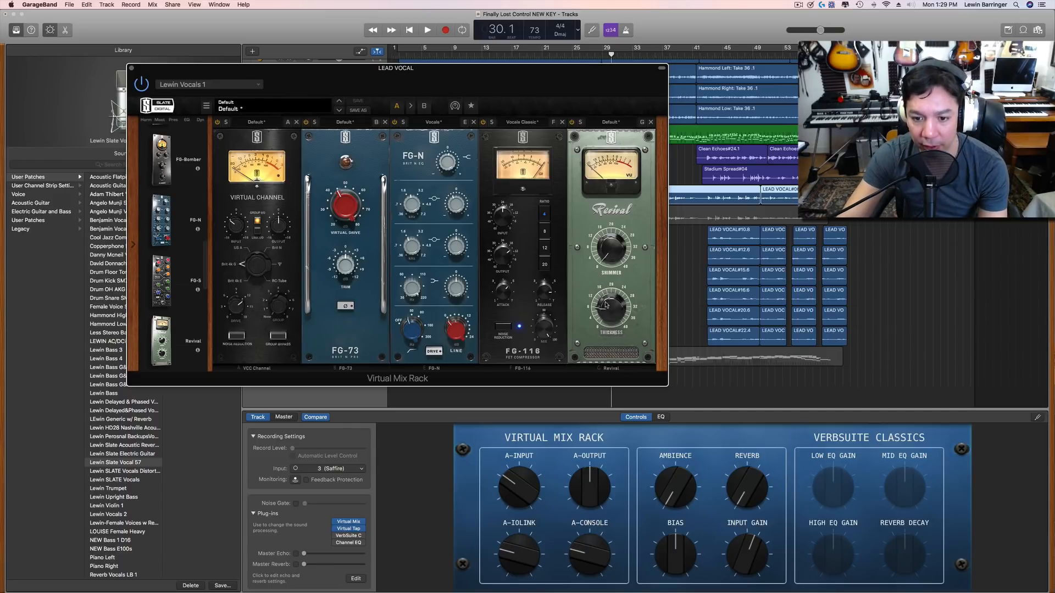
{"action": "left_click_drag", "start_coordinate": [502, 74], "coordinate": [598, 404]}
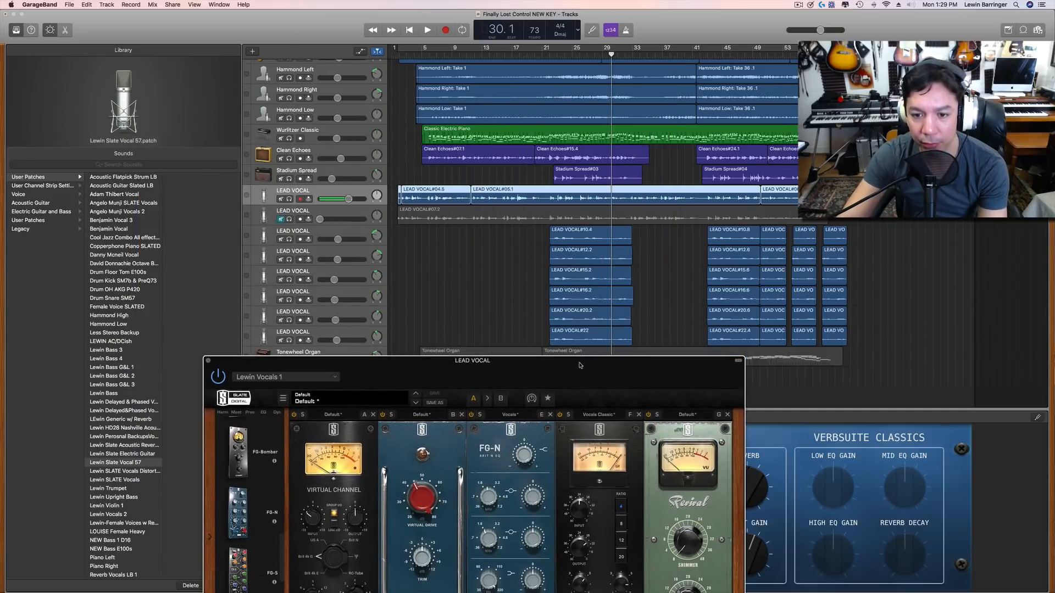
{"action": "key", "text": "space"}
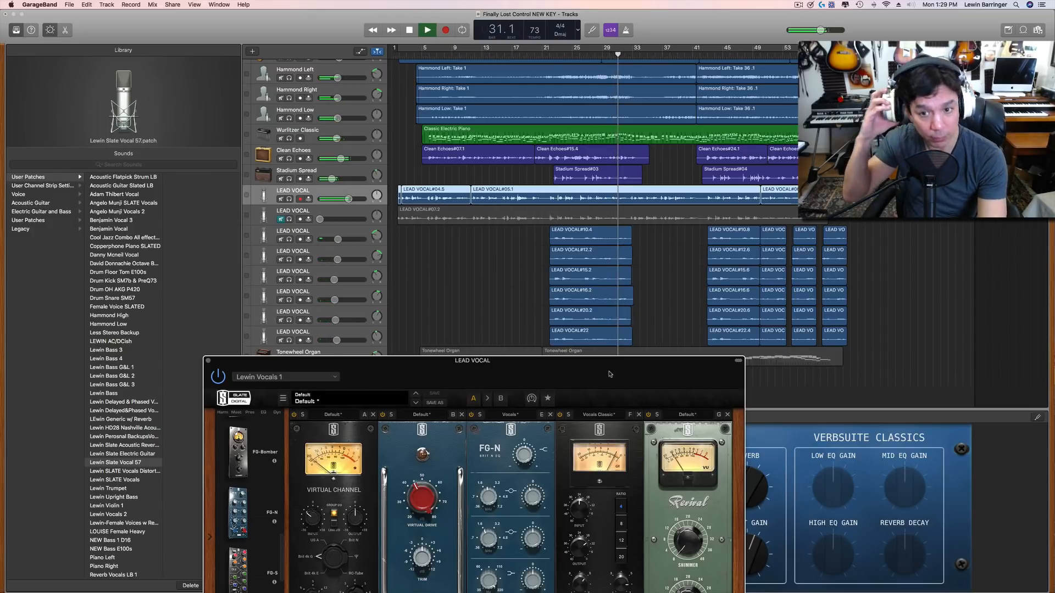
{"action": "left_click_drag", "start_coordinate": [648, 366], "coordinate": [363, 207]}
{"action": "left_click_drag", "start_coordinate": [398, 439], "coordinate": [394, 413]}
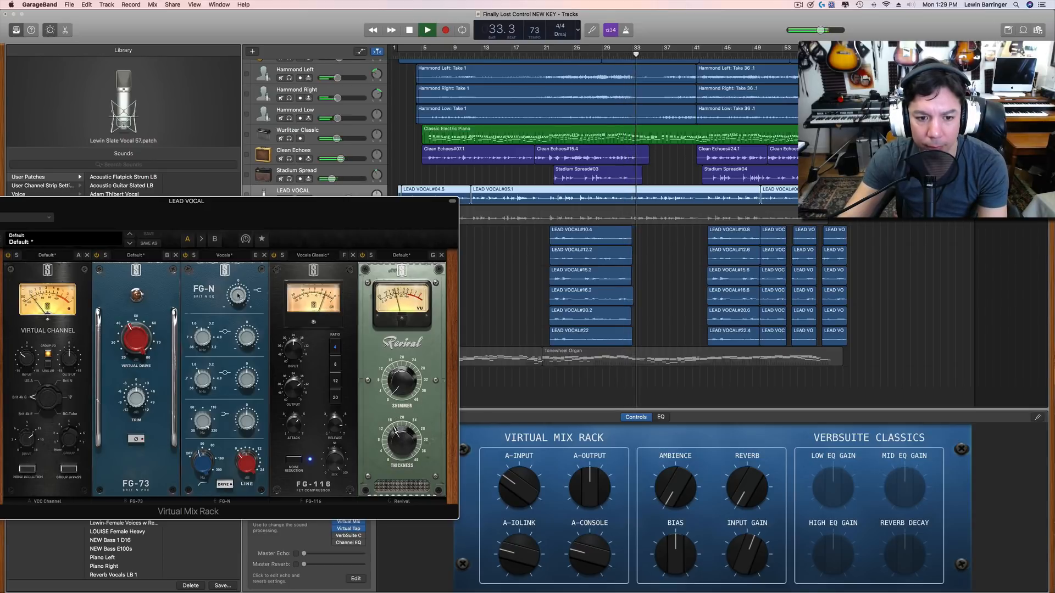
Fine-tune the FG-N EQ's high-band gain, stop playback, and close the Virtual Mix Rack
{"action": "mouse_move", "coordinate": [238, 301]}
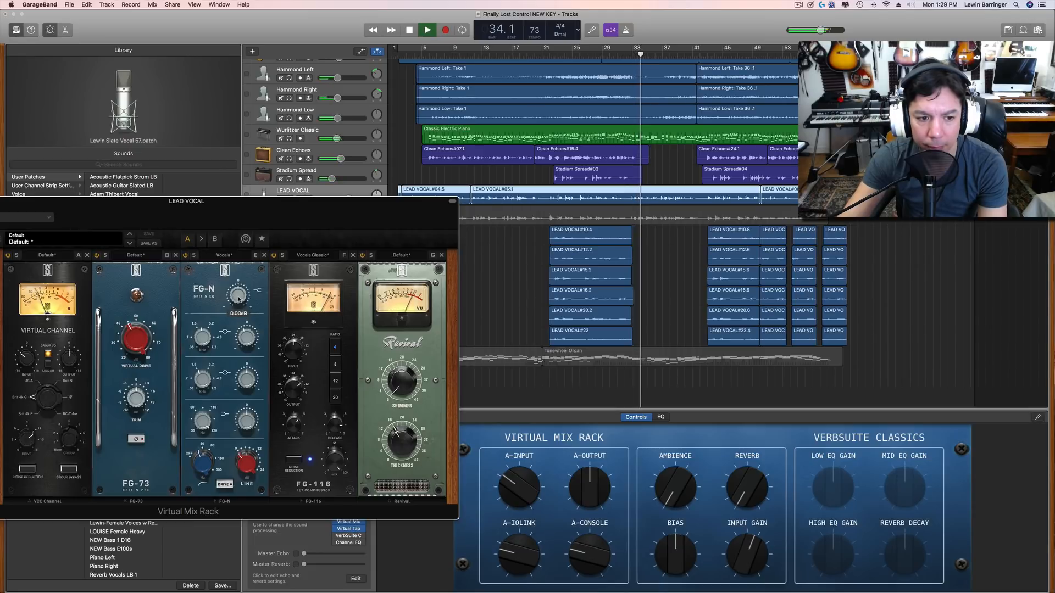
{"action": "left_click_drag", "start_coordinate": [238, 301], "coordinate": [238, 296]}
{"action": "left_click_drag", "start_coordinate": [247, 222], "coordinate": [482, 289]}
{"action": "key", "text": "space"}
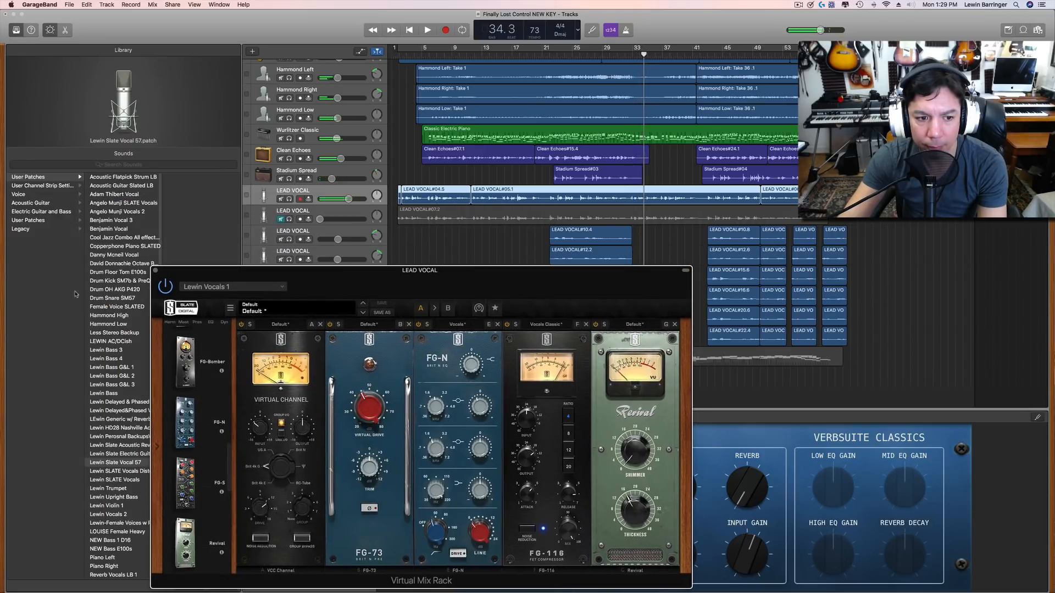
{"action": "left_click", "coordinate": [157, 271]}
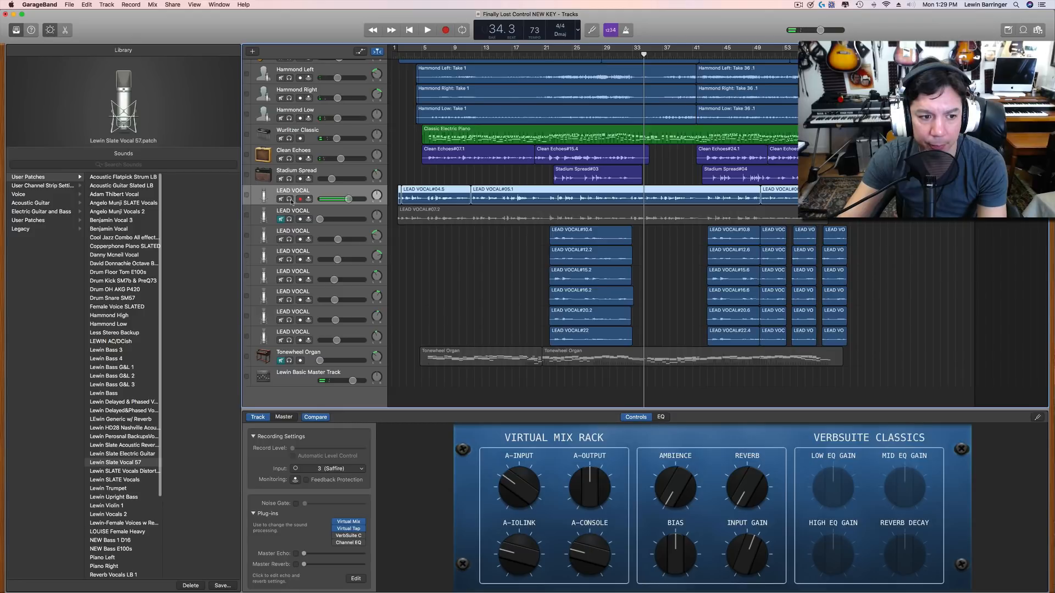
Open VerbSuite Classics on the main lead vocal and load the Natural Vocal Room preset from the Vocals category
{"action": "left_click", "coordinate": [346, 538]}
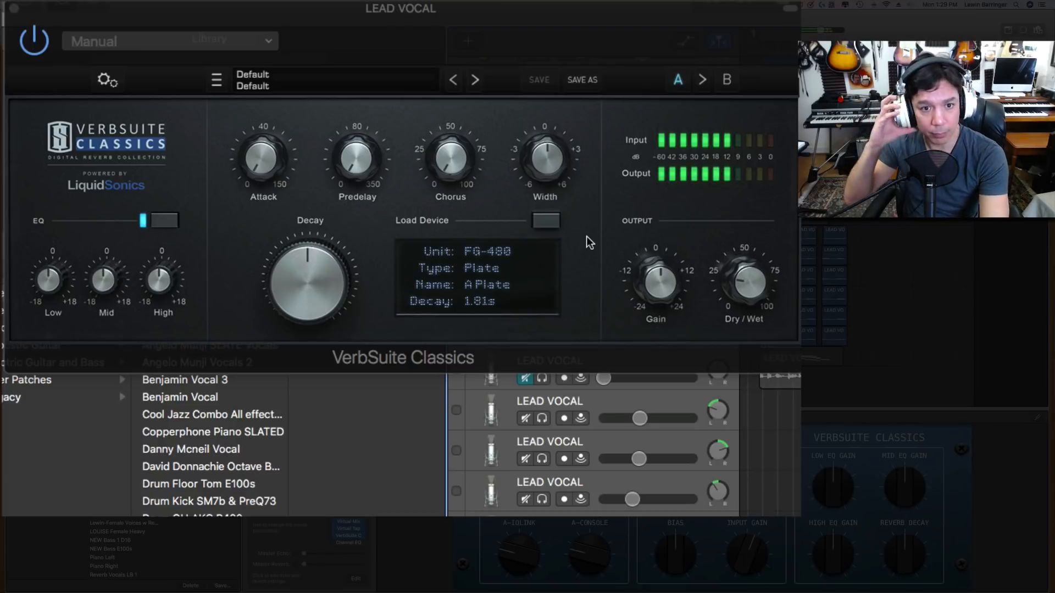
{"action": "left_click", "coordinate": [391, 87]}
{"action": "mouse_move", "coordinate": [322, 204]}
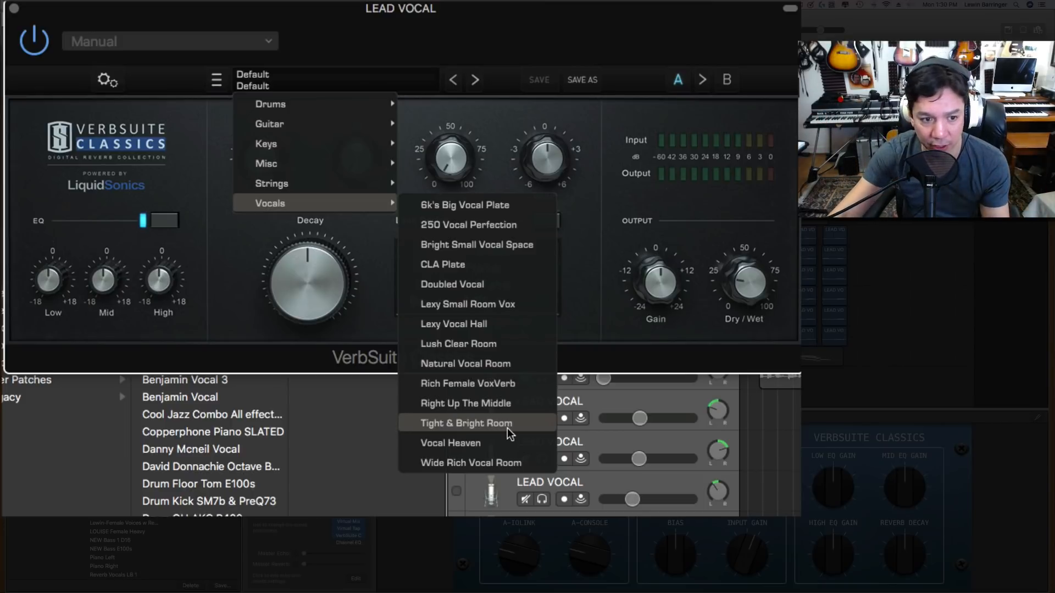
{"action": "left_click", "coordinate": [502, 365]}
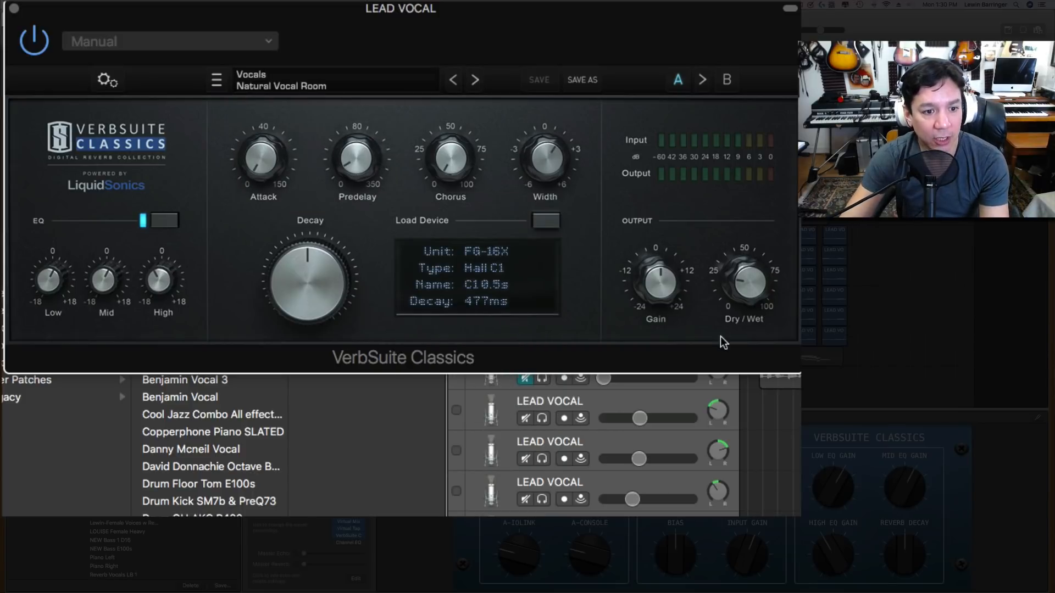
{"action": "mouse_move", "coordinate": [755, 279]}
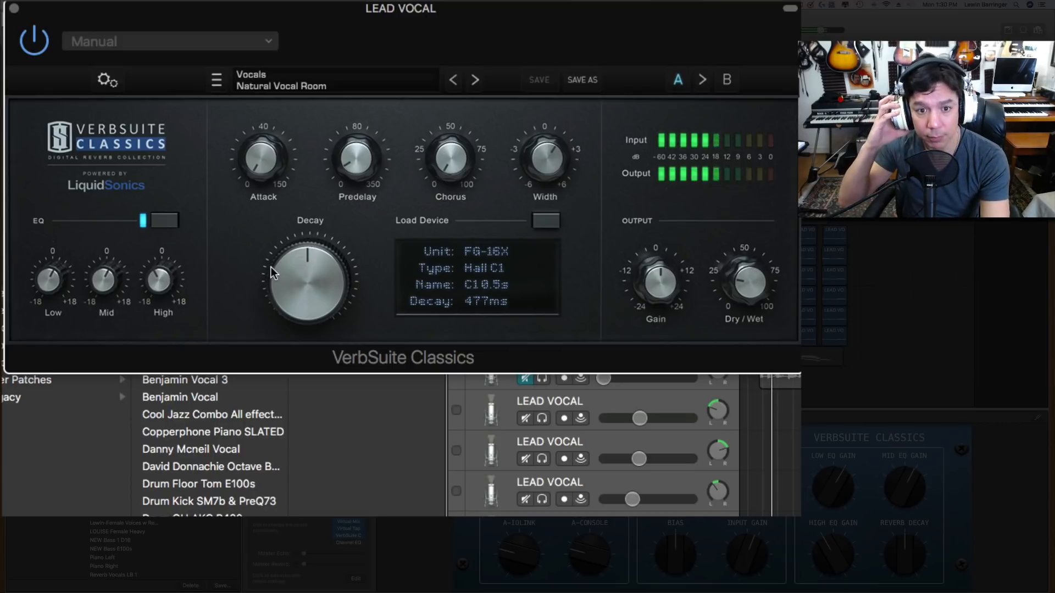
Cut the reverb's High EQ to -10.4 dB, lower its Low and Mid EQ, and play the mix briefly to check it
{"action": "mouse_move", "coordinate": [167, 281]}
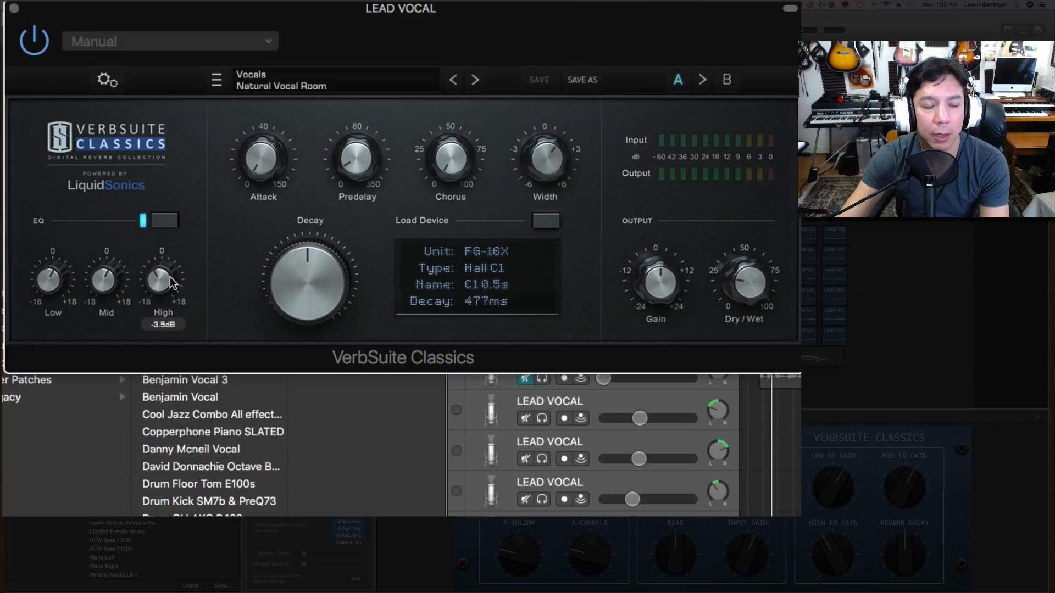
{"action": "left_click_drag", "start_coordinate": [167, 281], "coordinate": [165, 321]}
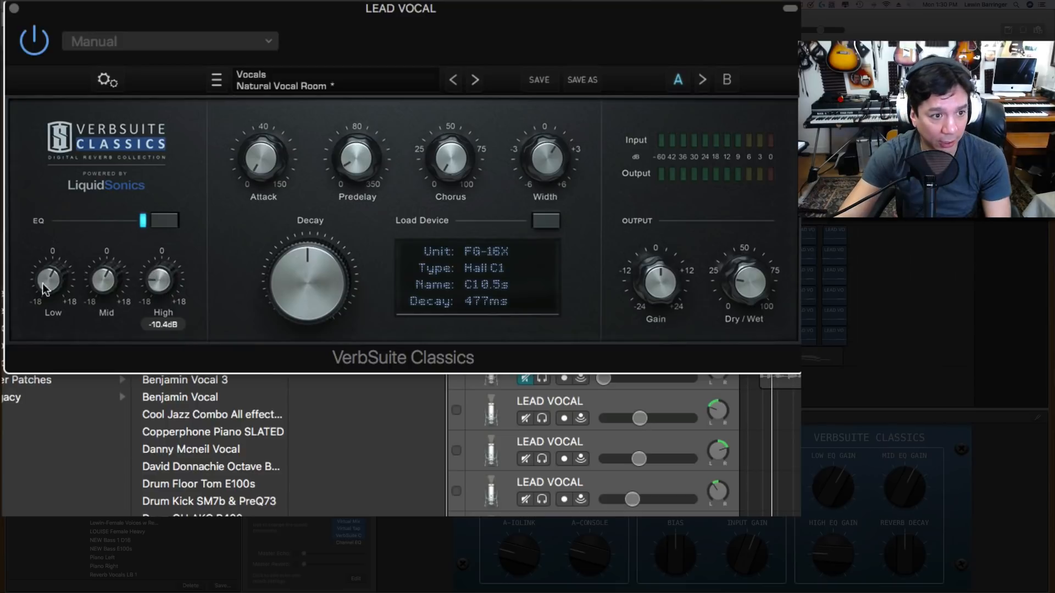
{"action": "left_click_drag", "start_coordinate": [55, 285], "coordinate": [55, 306]}
{"action": "double_click", "coordinate": [102, 290]}
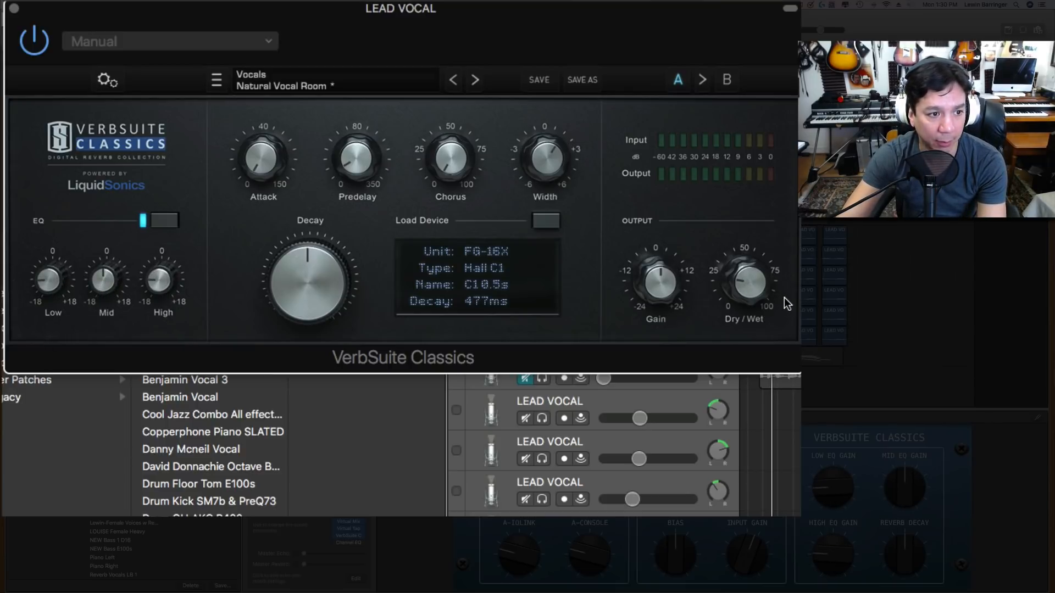
{"action": "key", "text": "space"}
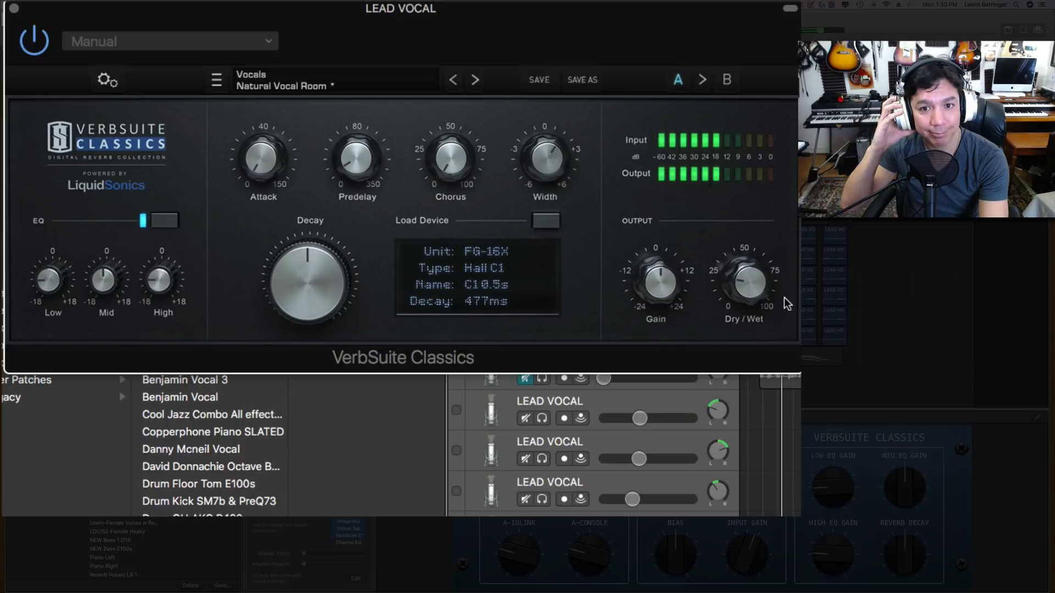
{"action": "key", "text": "space"}
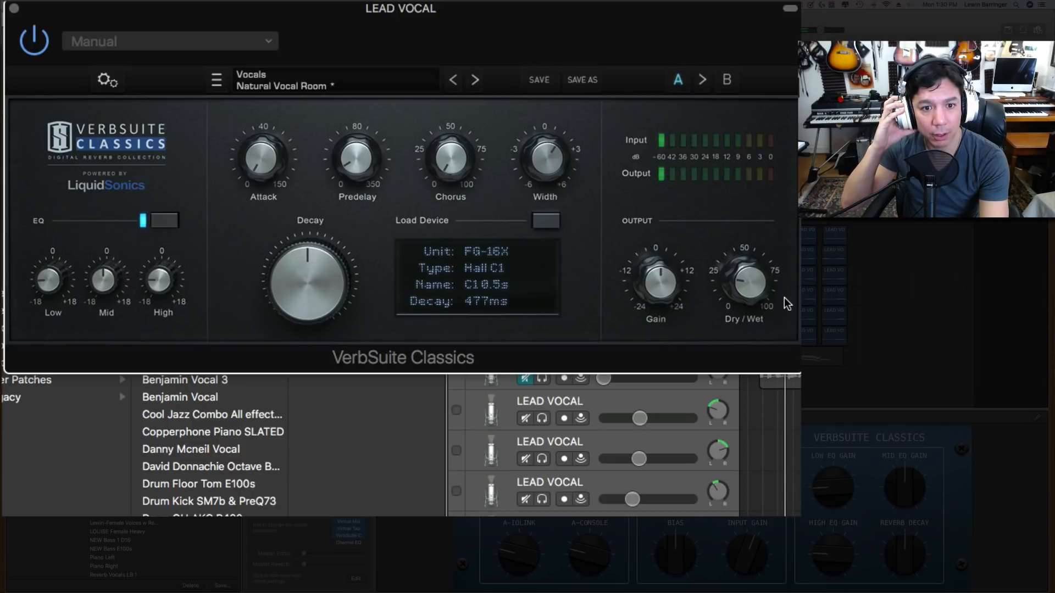
Try the Custom Series Lift module after the FG-116 compressor in the lead vocal's Virtual Mix Rack, and remove it
{"action": "left_click", "coordinate": [348, 522]}
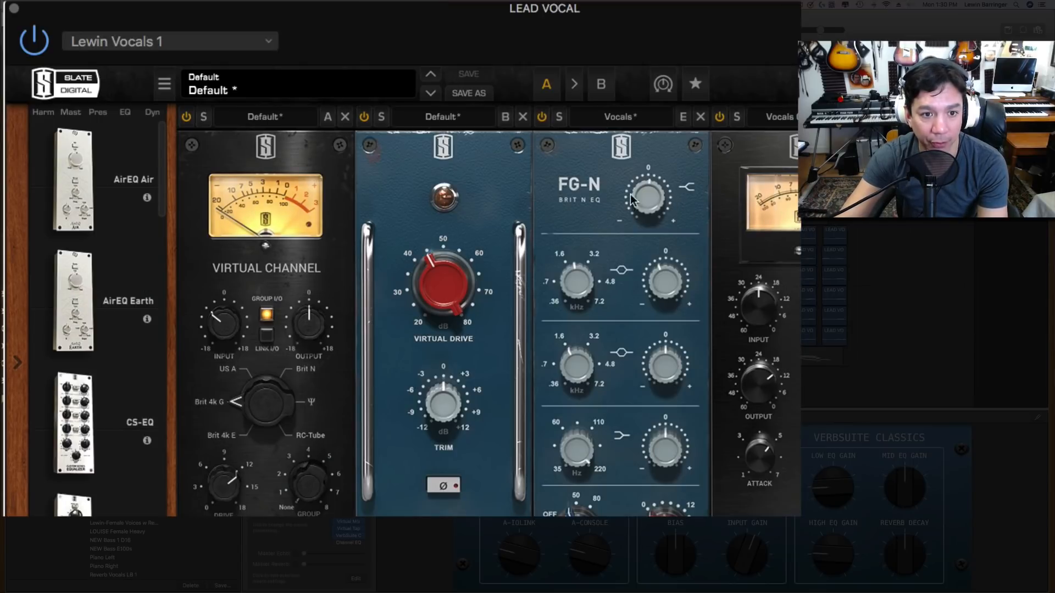
{"action": "left_click_drag", "start_coordinate": [118, 526], "coordinate": [451, 268]}
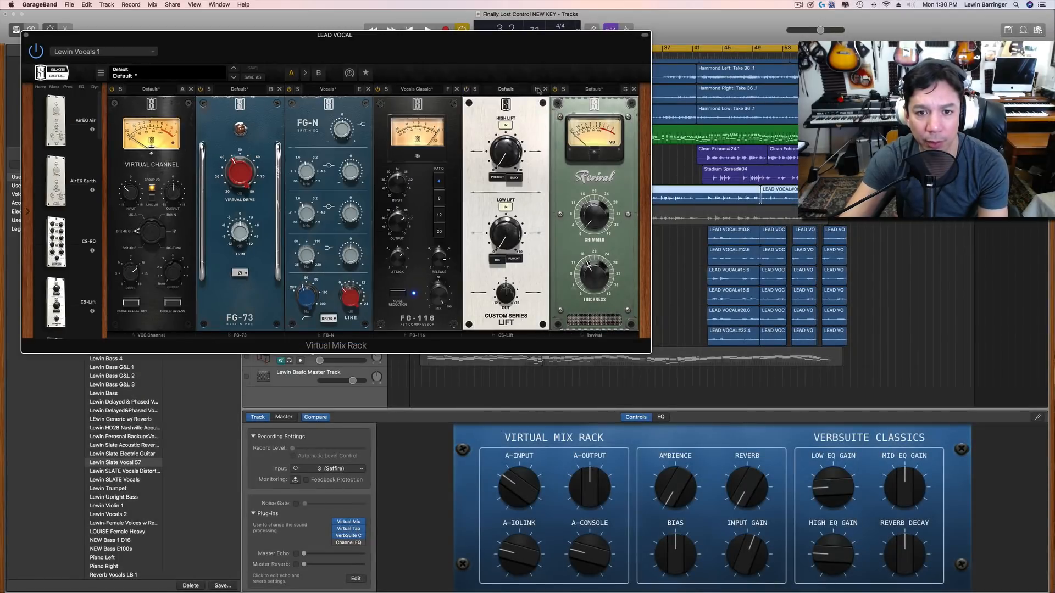
{"action": "left_click", "coordinate": [546, 90]}
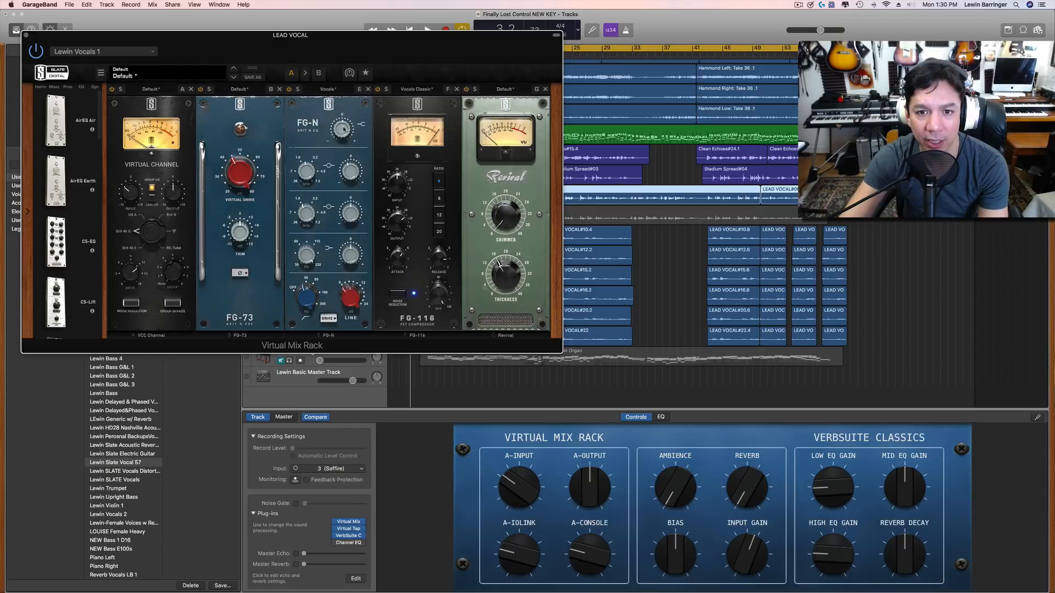
Slightly readjust the FG-N EQ's high-band gain, check it with the mix playing, and close the Virtual Mix Rack
{"action": "left_click_drag", "start_coordinate": [344, 130], "coordinate": [344, 135]}
{"action": "key", "text": "space"}
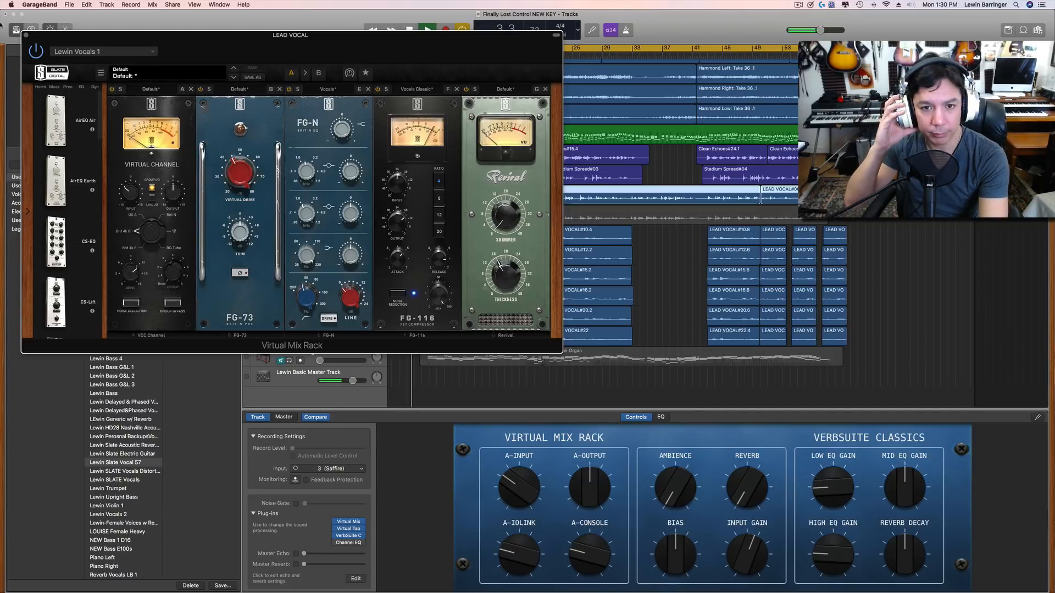
{"action": "left_click", "coordinate": [26, 37]}
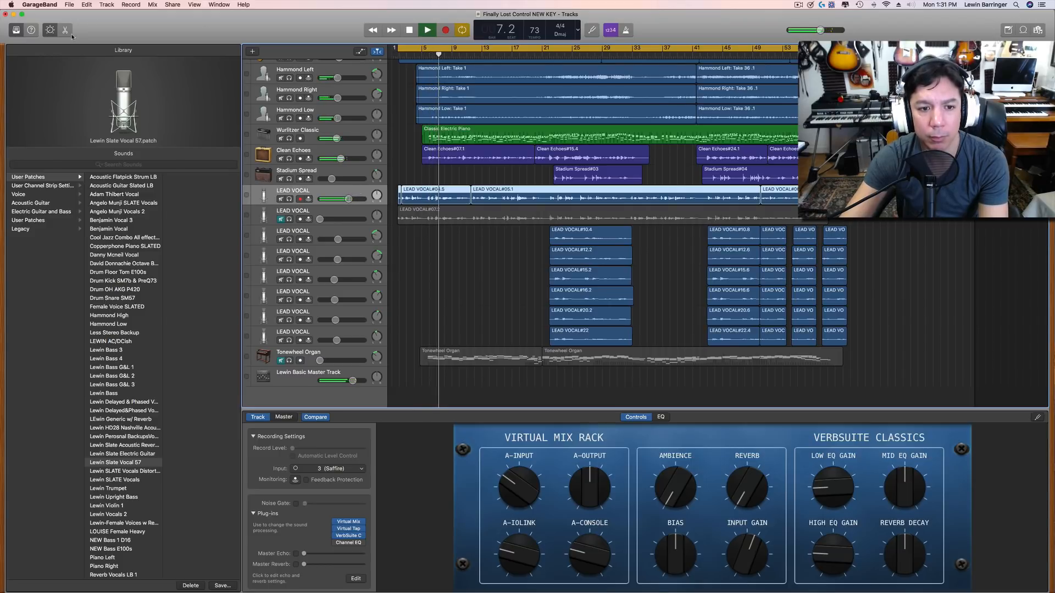
Display the tracks' volume automation to check the lead vocal, hide it again, and stop playback
{"action": "left_click", "coordinate": [360, 51]}
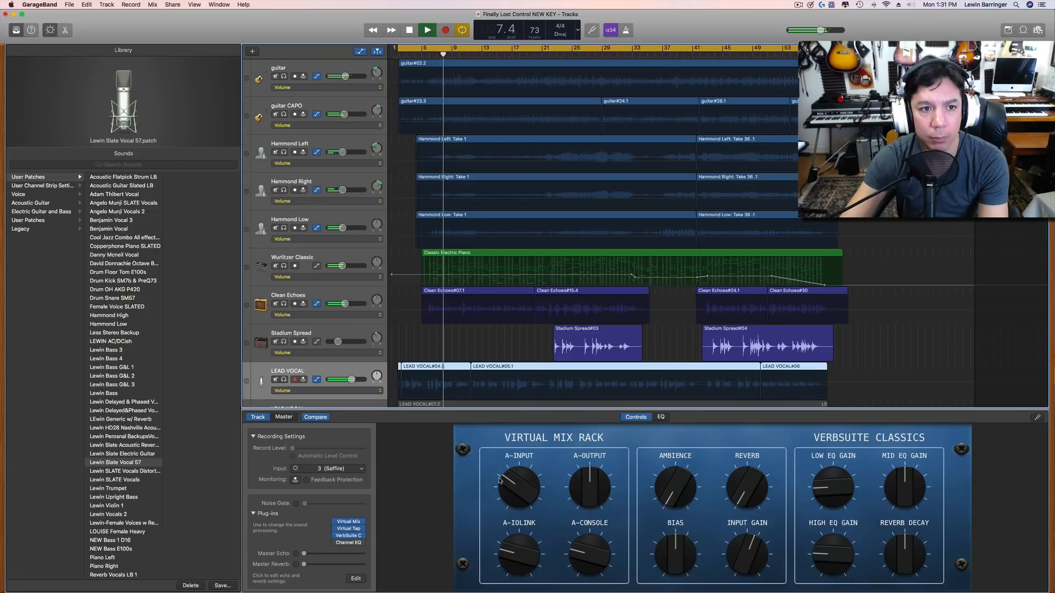
{"action": "scroll", "coordinate": [493, 377], "scroll_direction": "down", "scroll_amount": 1}
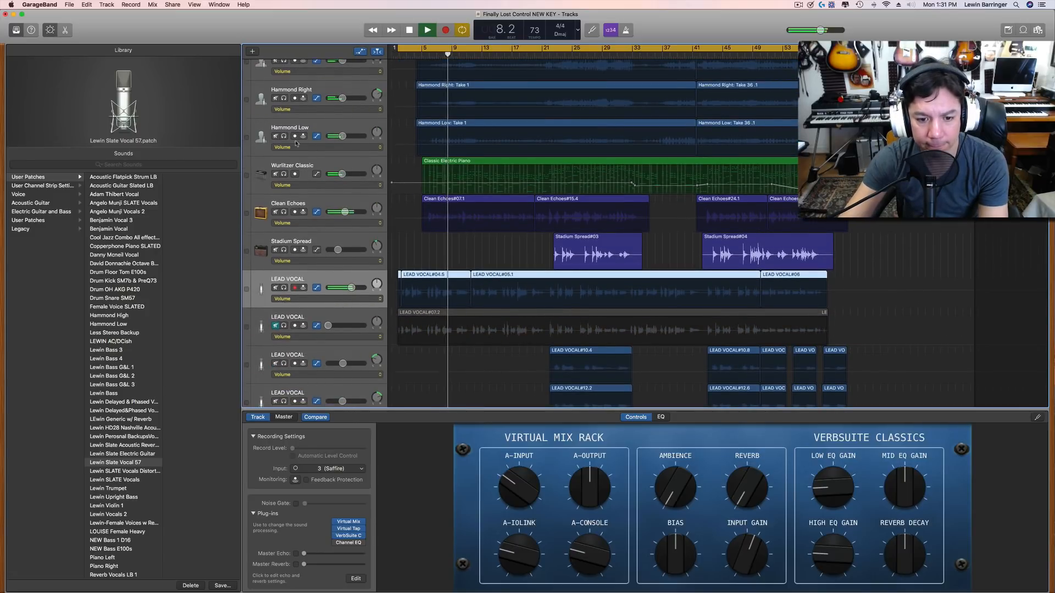
{"action": "left_click", "coordinate": [359, 51]}
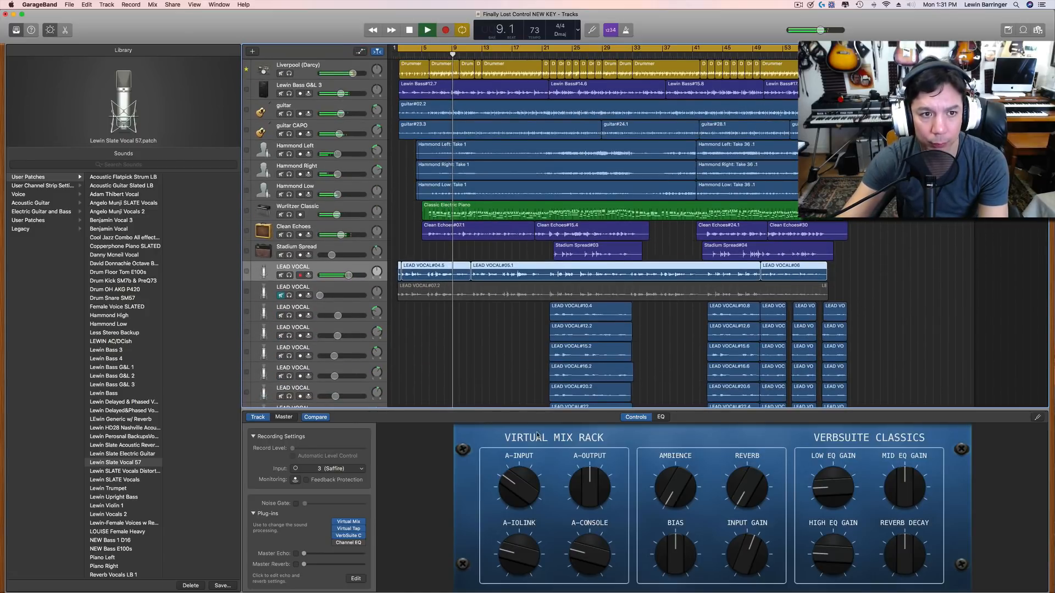
{"action": "key", "text": "space"}
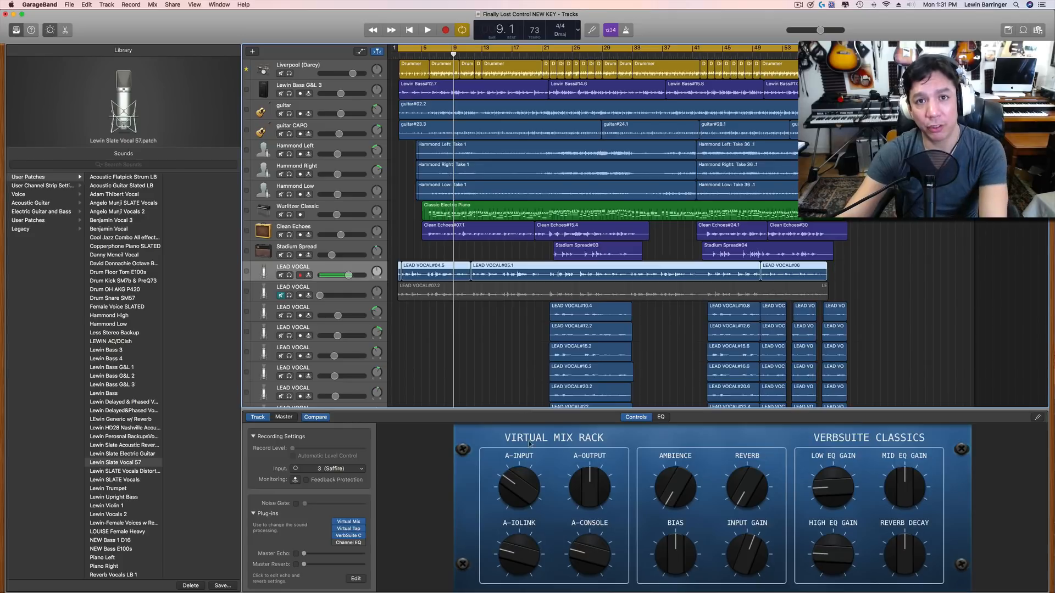
Unmute the second lead vocal track, turn cycling off, and play the mix from just before bar 22
{"action": "left_click", "coordinate": [550, 55]}
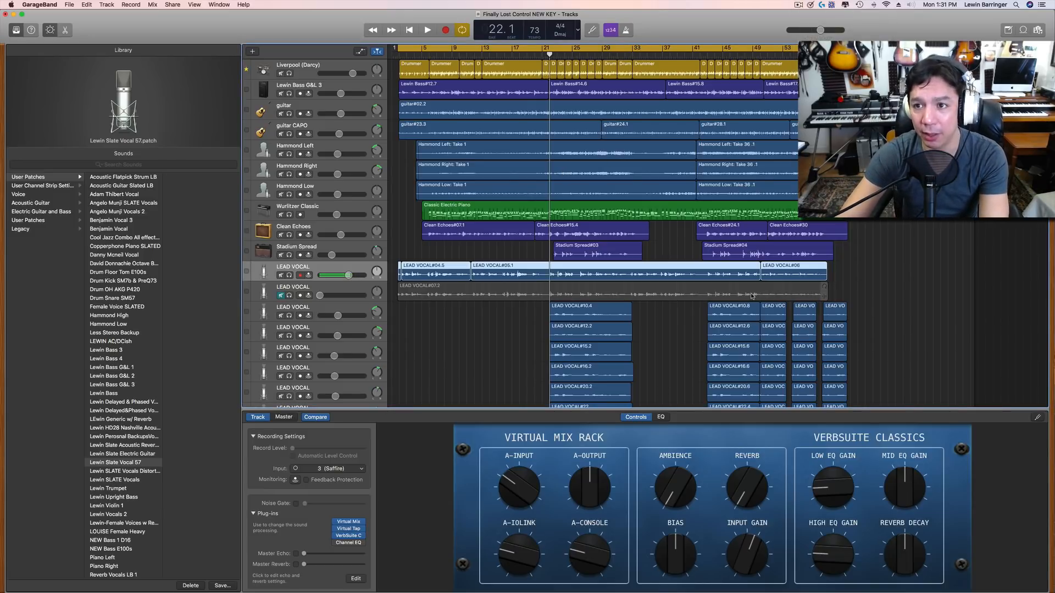
{"action": "scroll", "coordinate": [689, 356], "scroll_direction": "down", "scroll_amount": 4}
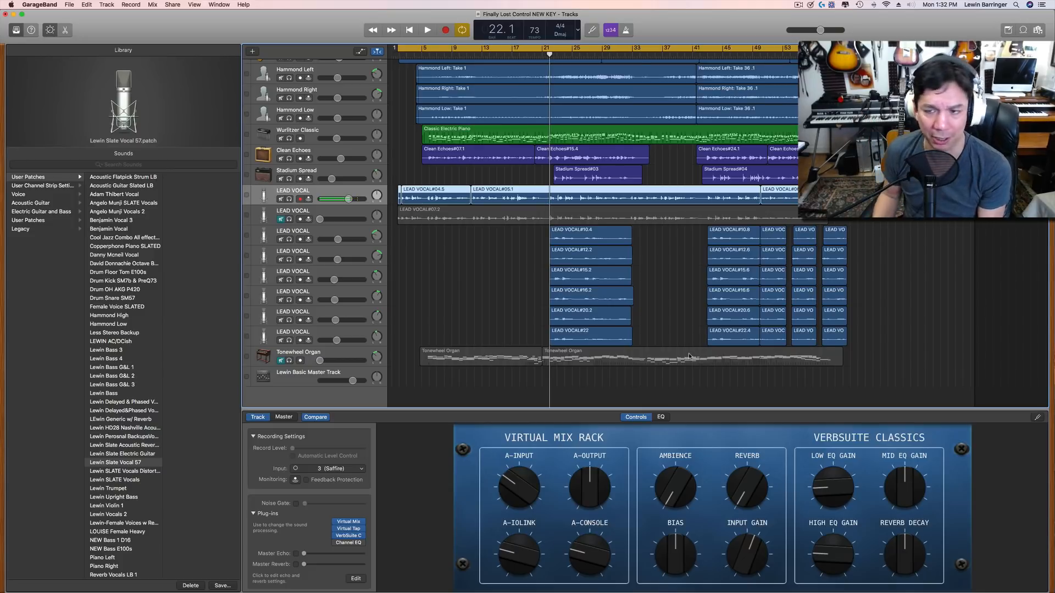
{"action": "left_click", "coordinate": [354, 213]}
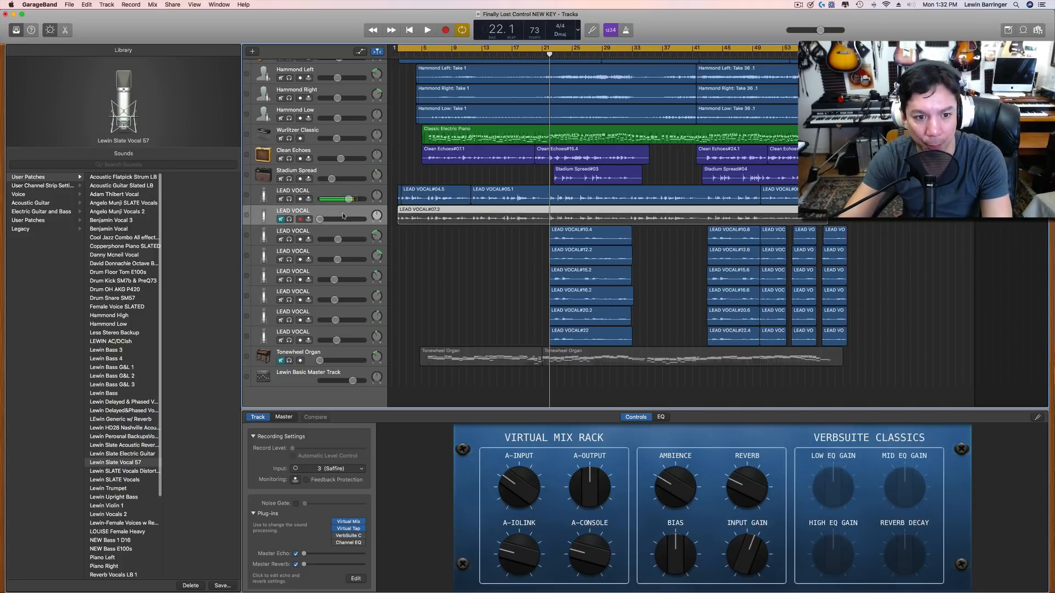
{"action": "left_click", "coordinate": [280, 219]}
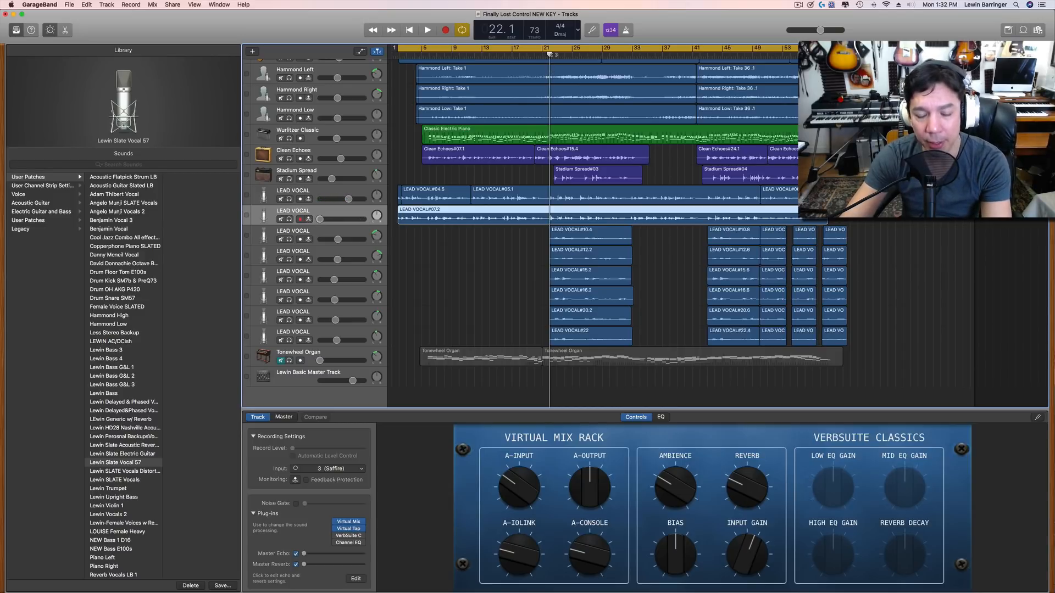
{"action": "left_click_drag", "start_coordinate": [549, 57], "coordinate": [546, 57]}
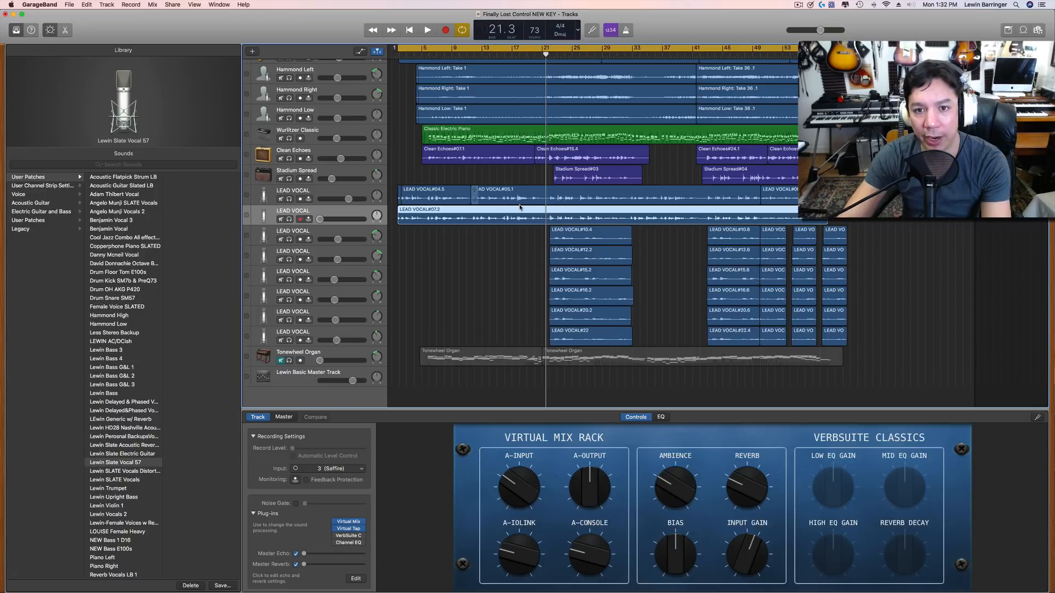
{"action": "key", "text": "c"}
{"action": "key", "text": "space"}
Raise the second lead vocal's volume and slightly lower the main one, stop playback, and mute the second vocal again
{"action": "left_click", "coordinate": [319, 219]}
{"action": "left_click_drag", "start_coordinate": [319, 219], "coordinate": [344, 219]}
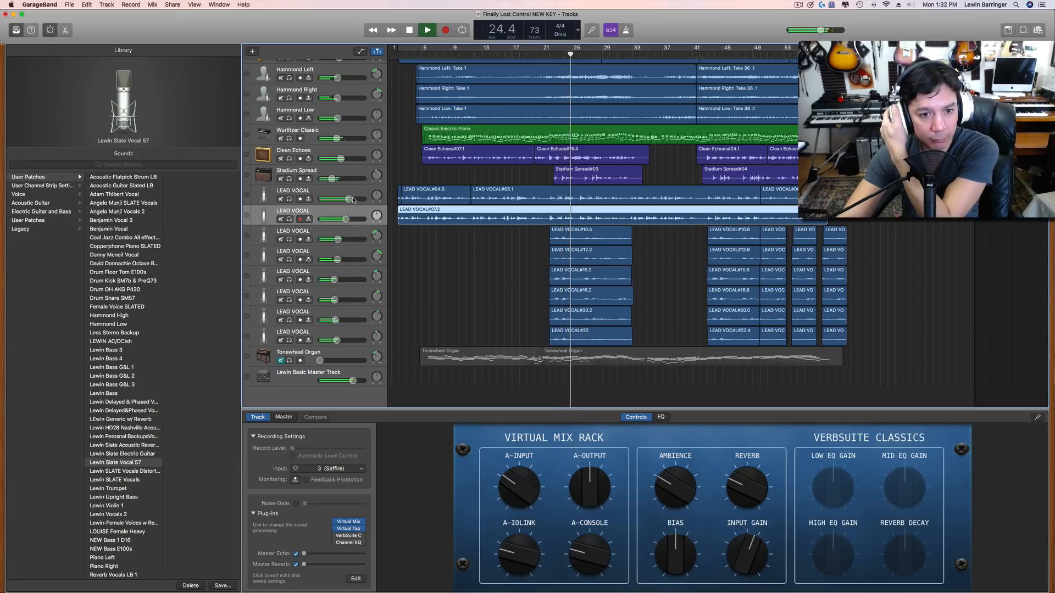
{"action": "left_click_drag", "start_coordinate": [348, 200], "coordinate": [350, 202]}
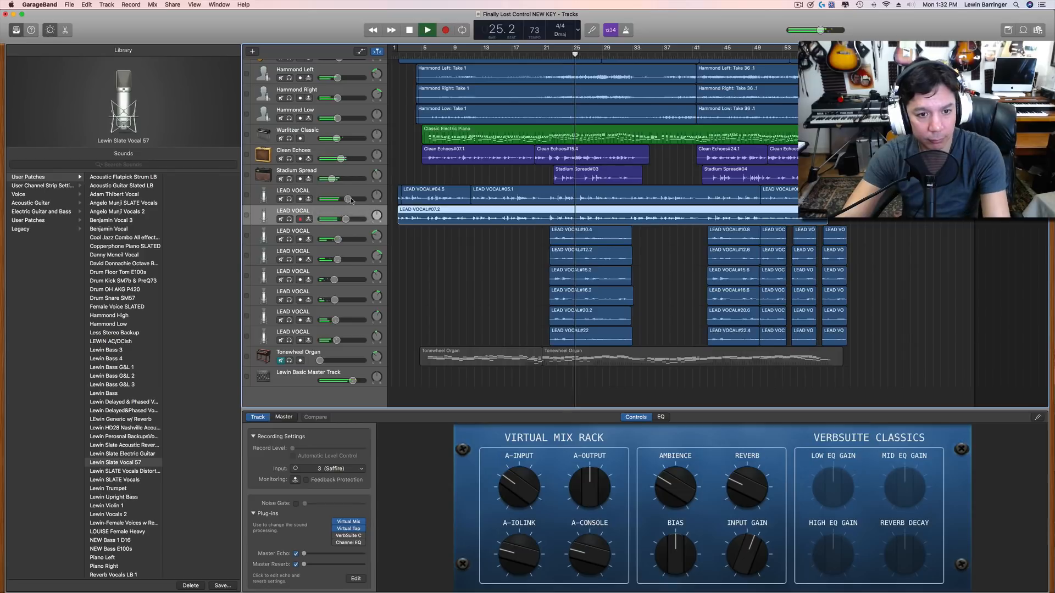
{"action": "key", "text": "space"}
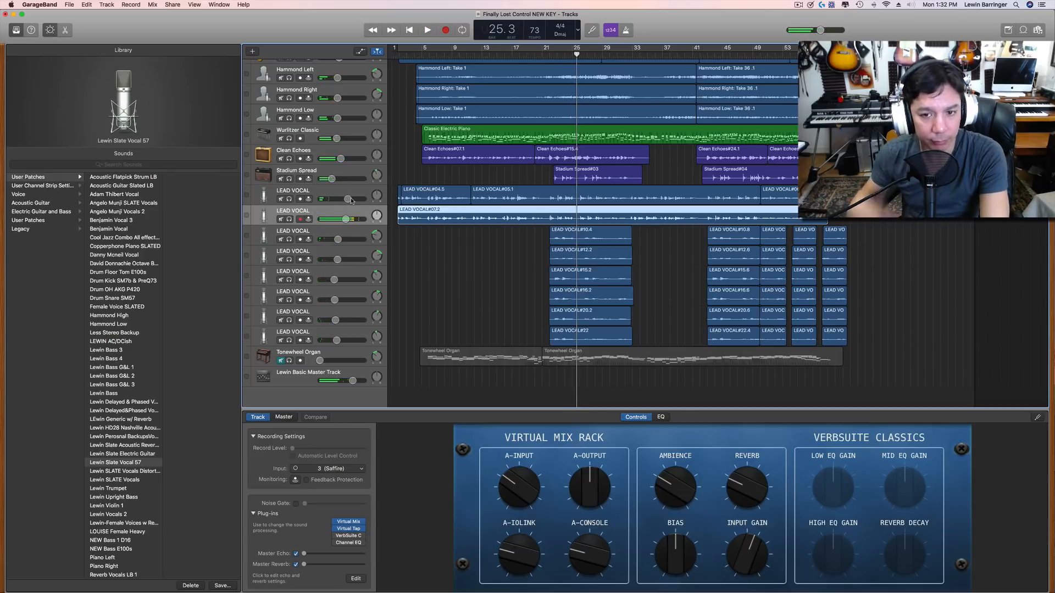
{"action": "left_click", "coordinate": [281, 219]}
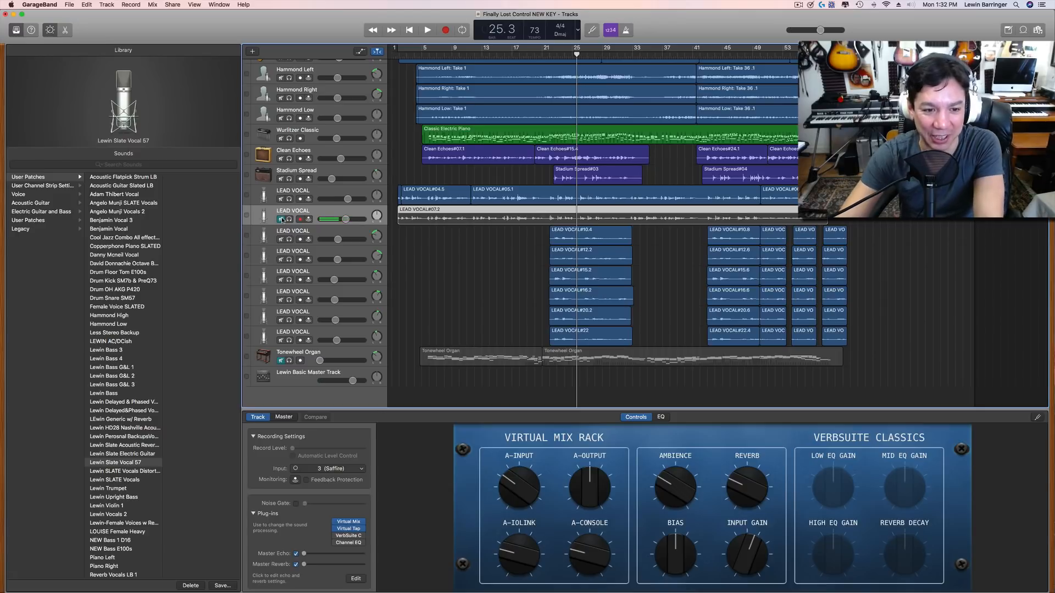